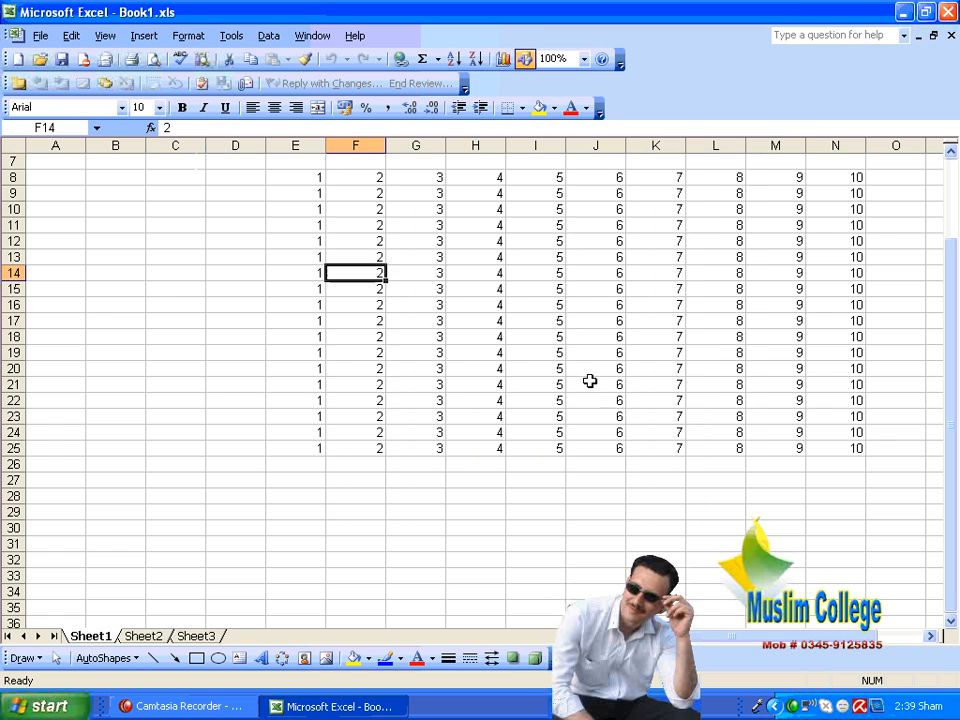
Step: Copy cell F8 on Sheet1 and paste it as a hyperlink into cell I131
left_click(361, 177)
right_click(361, 177)
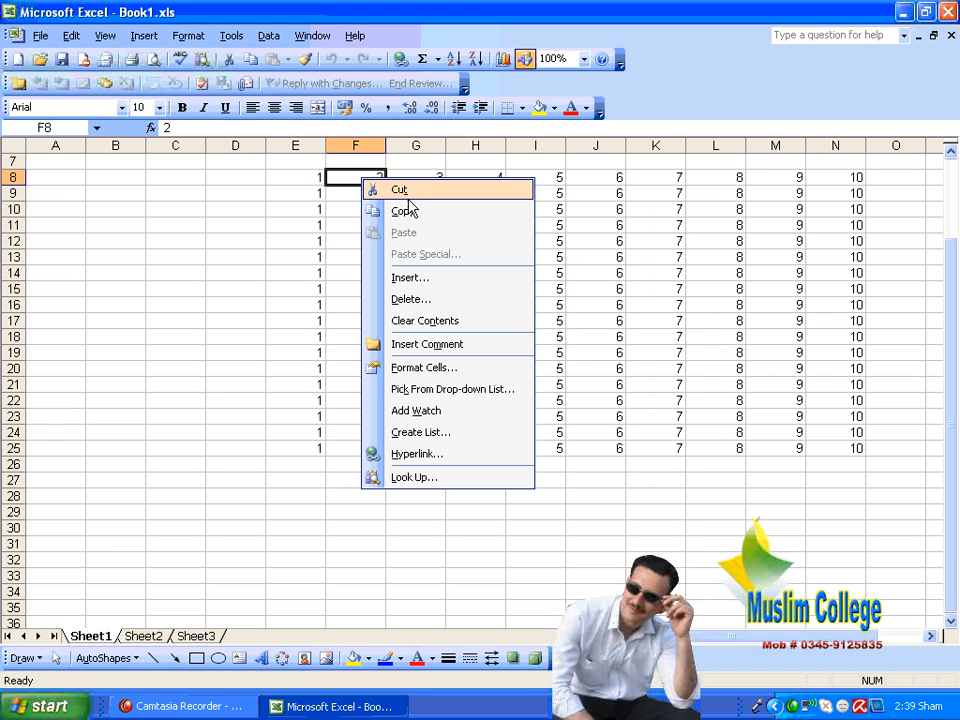
left_click(402, 210)
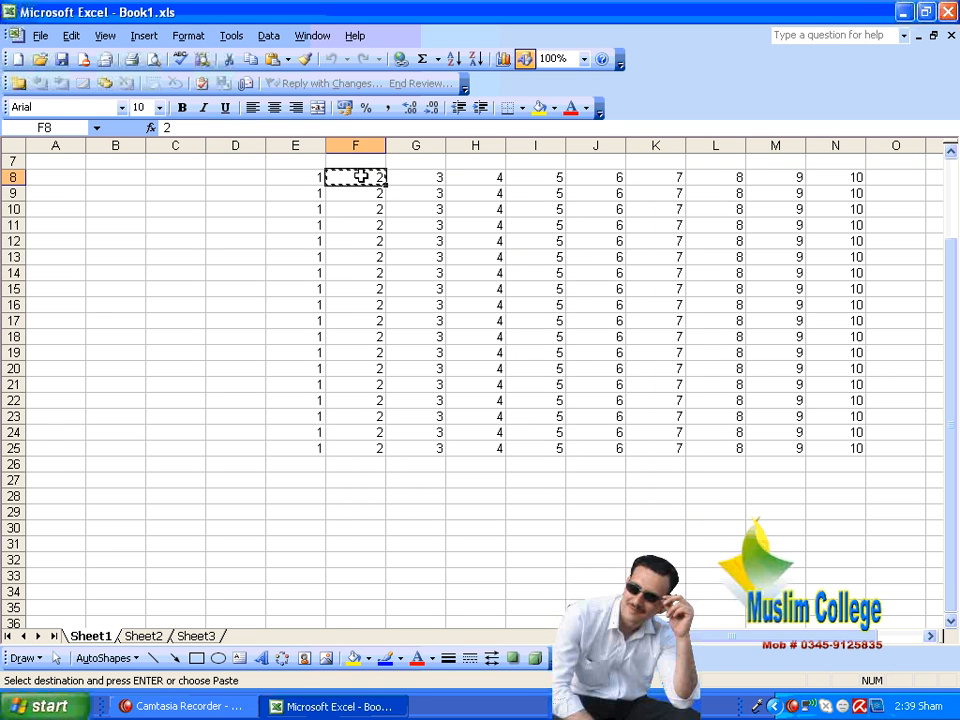
scroll(589, 313, "down", 20)
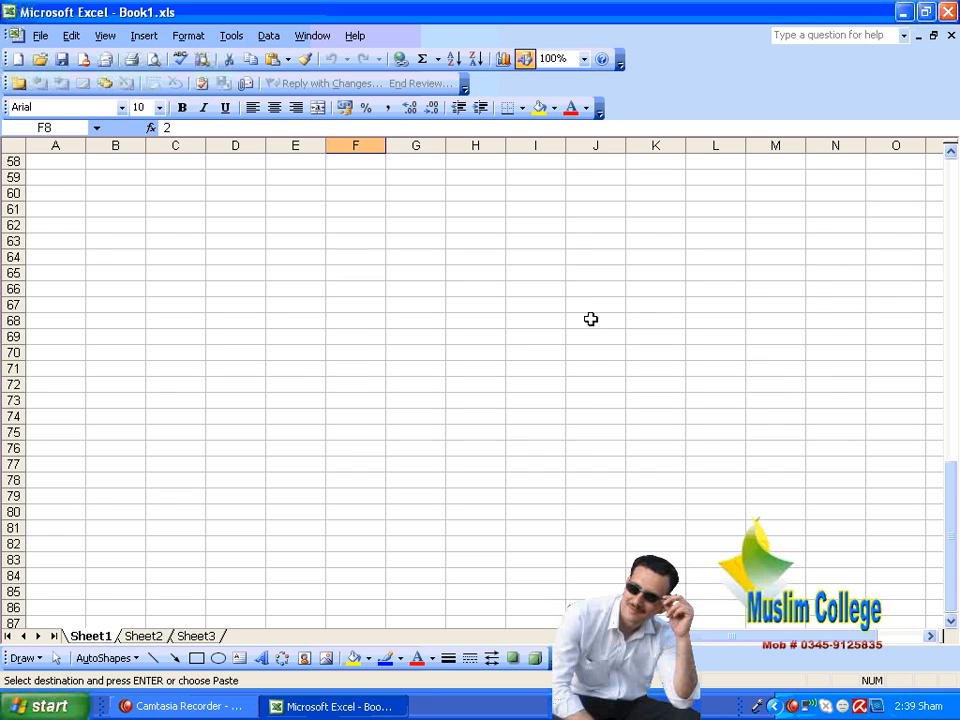
left_click(532, 464)
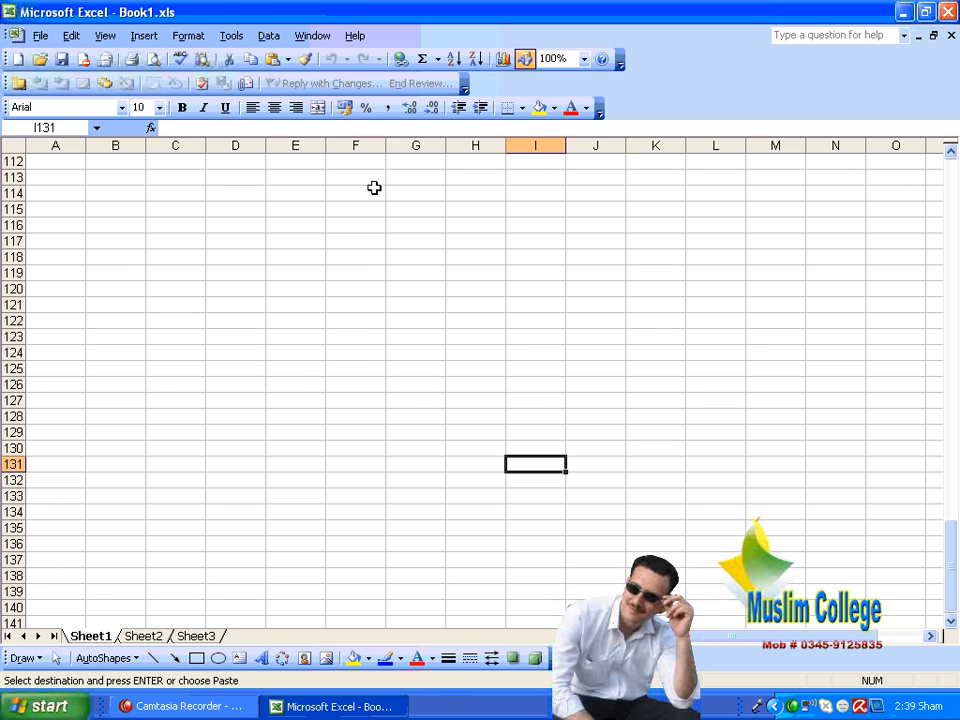
left_click(71, 36)
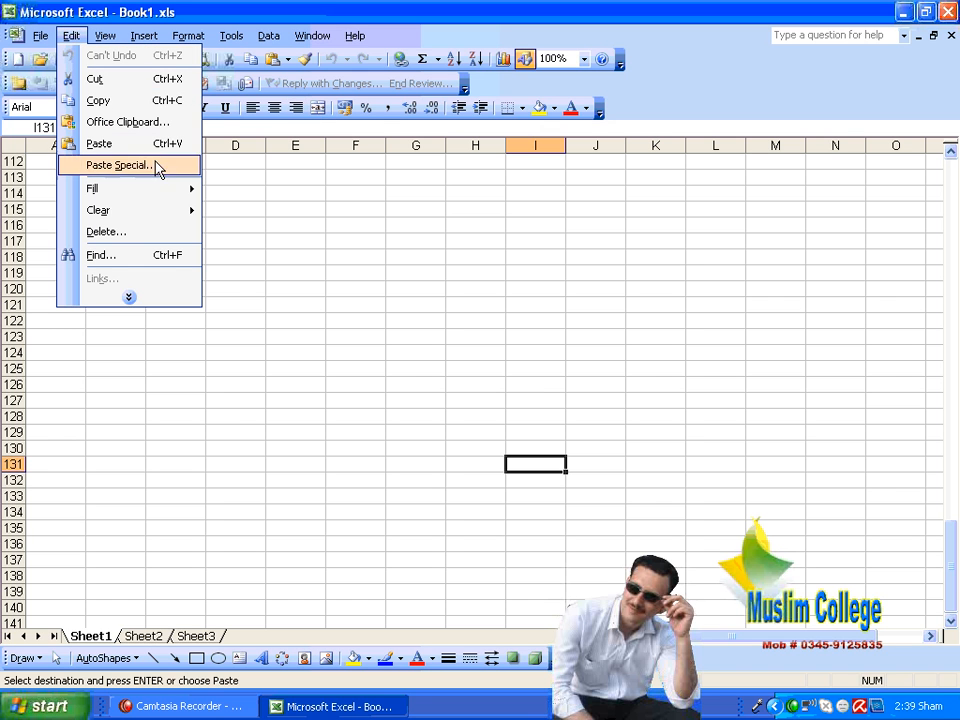
left_click(160, 297)
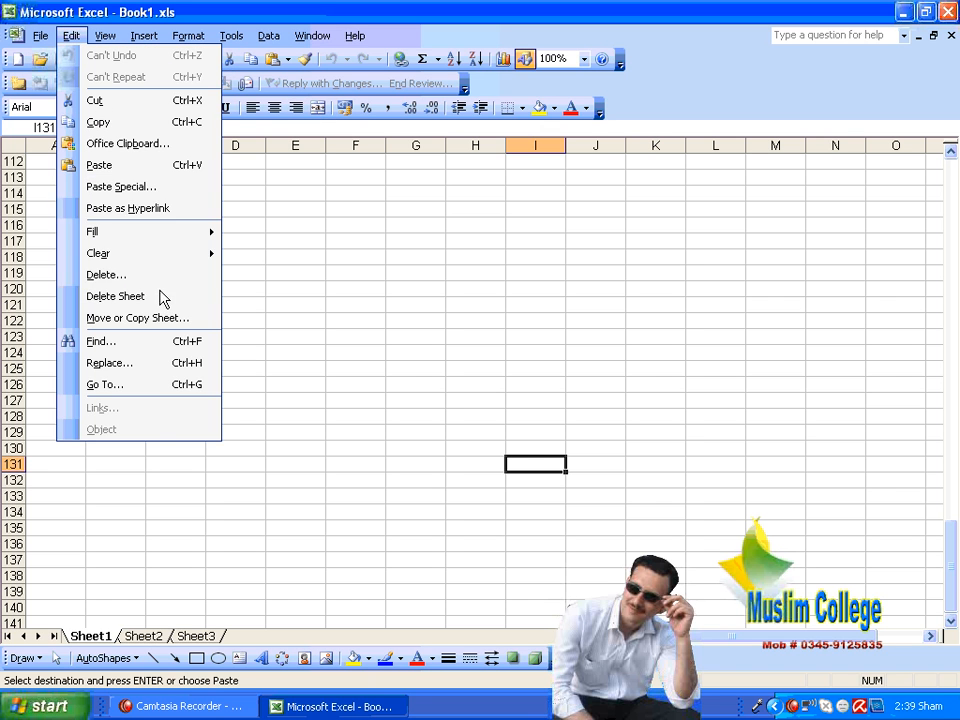
left_click(158, 208)
Step: Follow the new hyperlink in cell I131 to its source cell, and cancel the pending copy selection
left_click(615, 512)
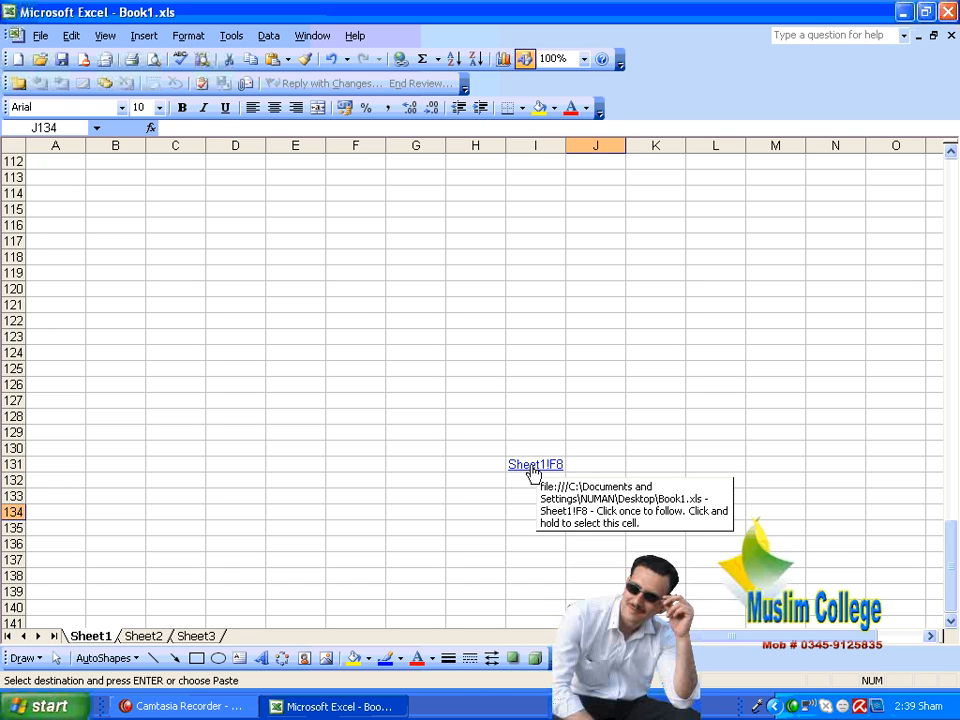
left_click(535, 466)
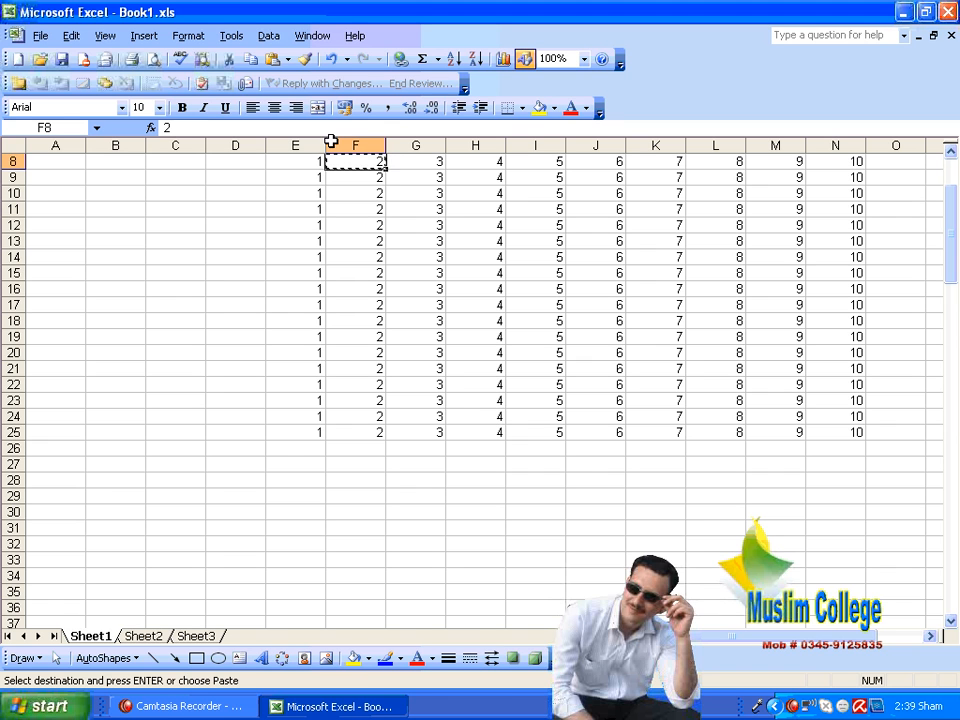
left_click(478, 242)
key("Escape")
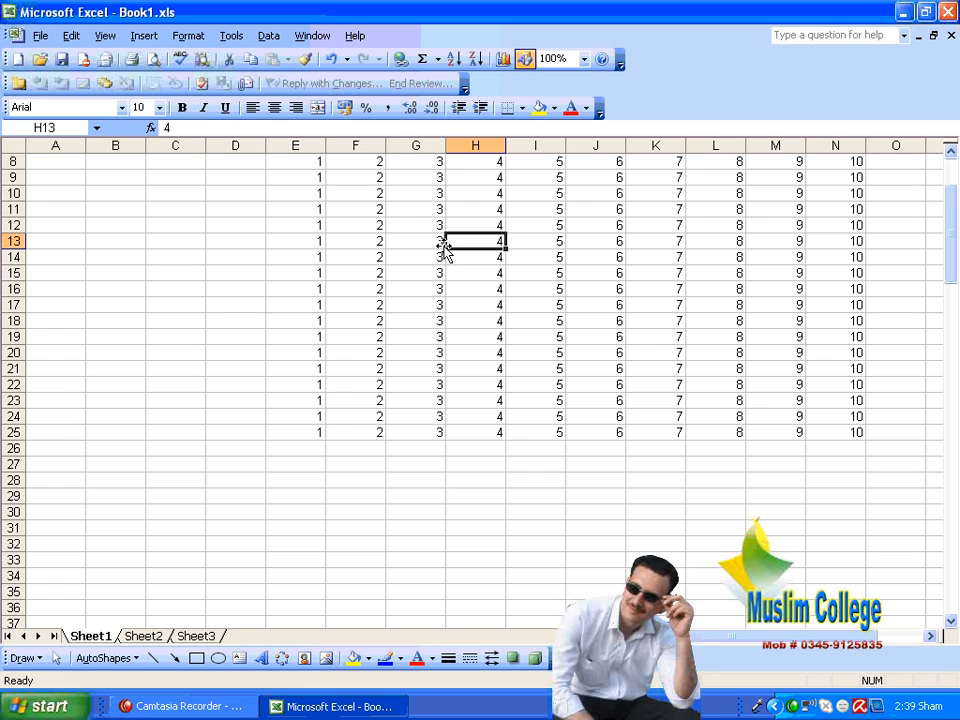
Step: Look through Sheet1 from the number table down to the empty rows around row 180 and back
scroll(445, 248, "down", 20)
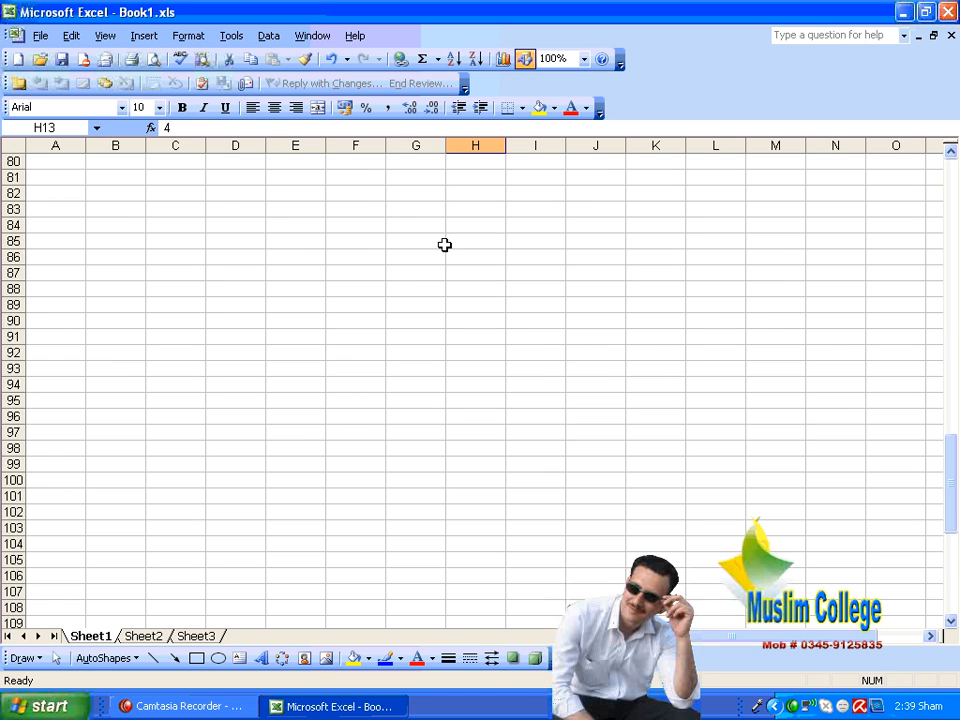
scroll(437, 246, "down", 6)
scroll(425, 246, "up", 20)
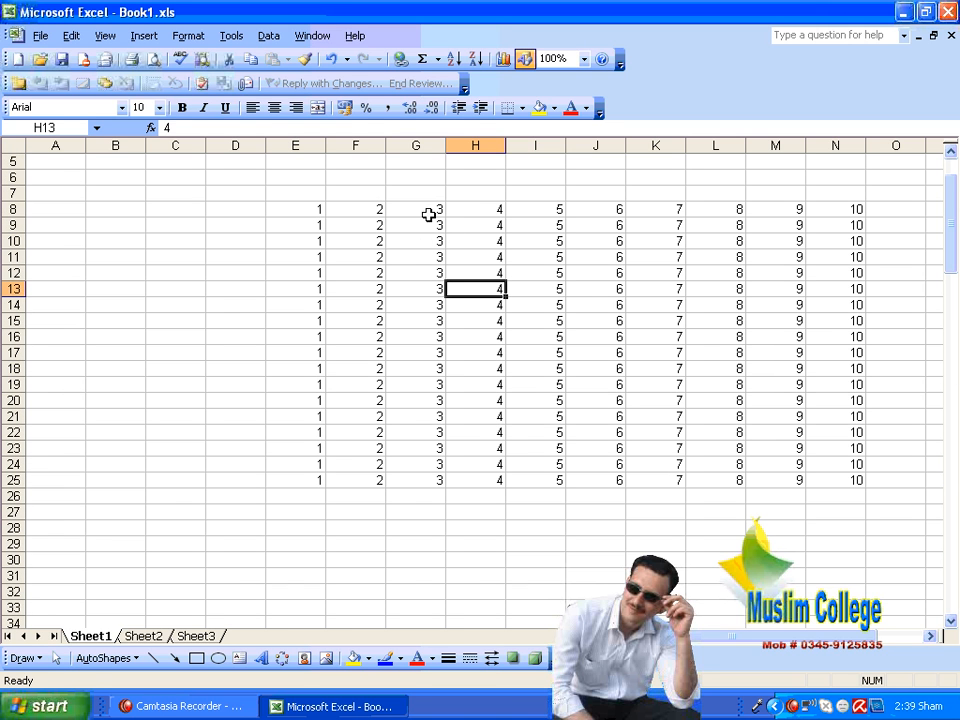
left_click(428, 209)
left_click(405, 188)
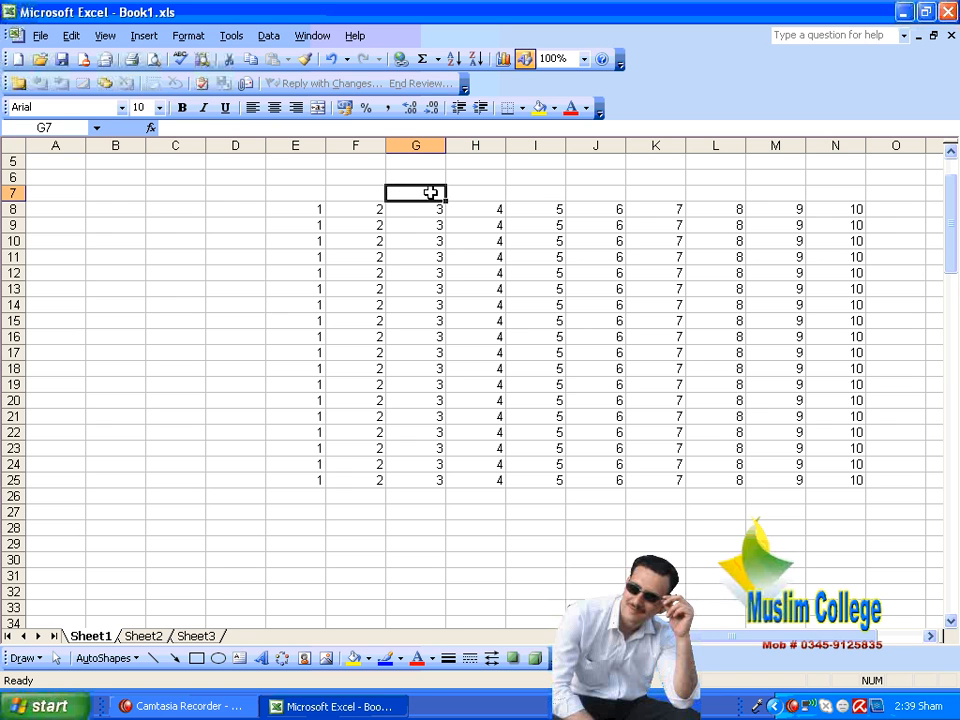
scroll(505, 365, "down", 20)
scroll(490, 400, "down", 20)
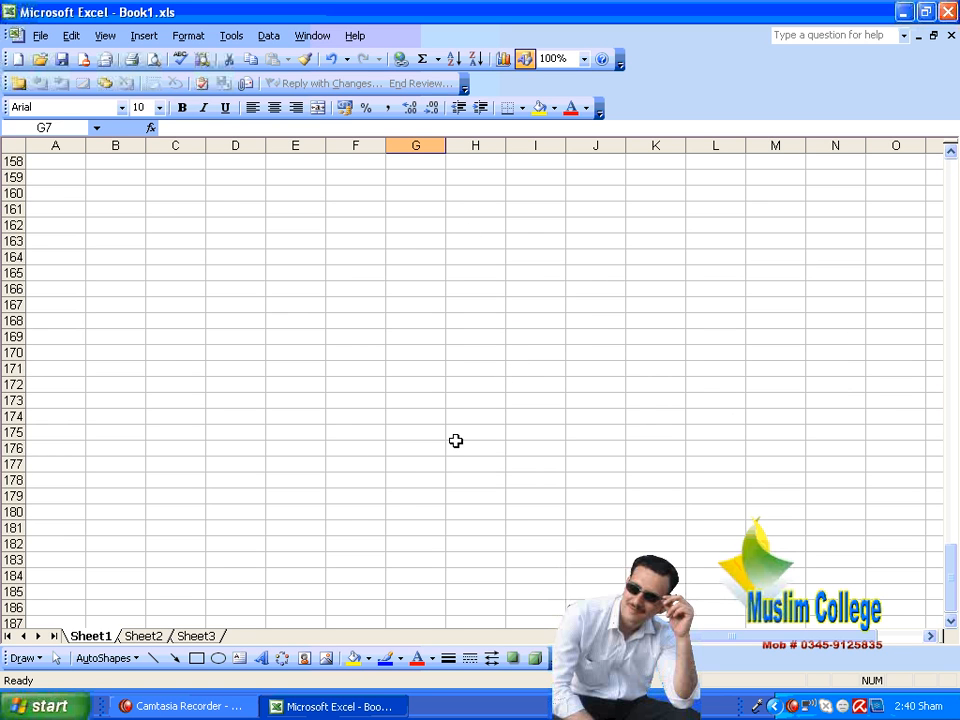
left_click(380, 510)
scroll(610, 514, "up", 20)
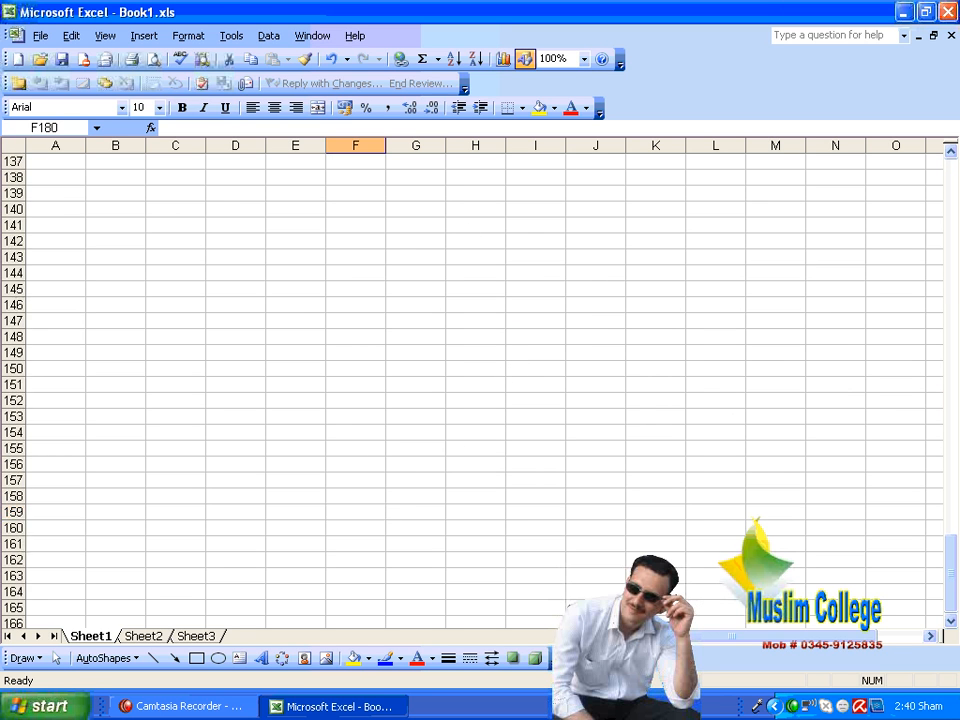
scroll(610, 514, "up", 5)
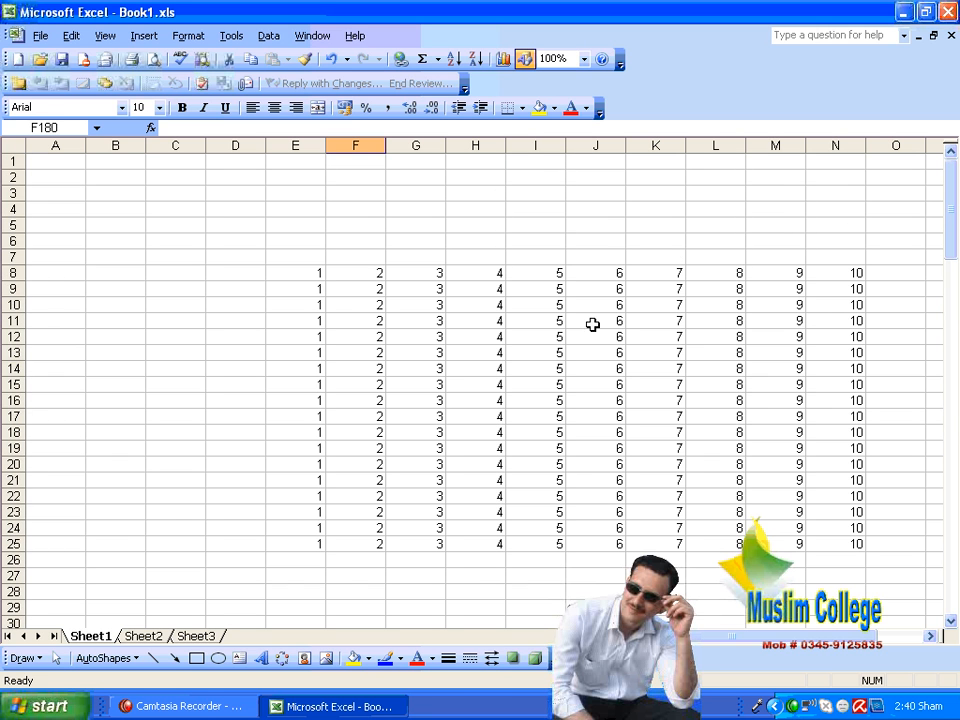
Step: Find the Sheet1!F8 hyperlink in cell I131 again and follow it to its source cell
left_click(431, 270)
scroll(558, 283, "down", 20)
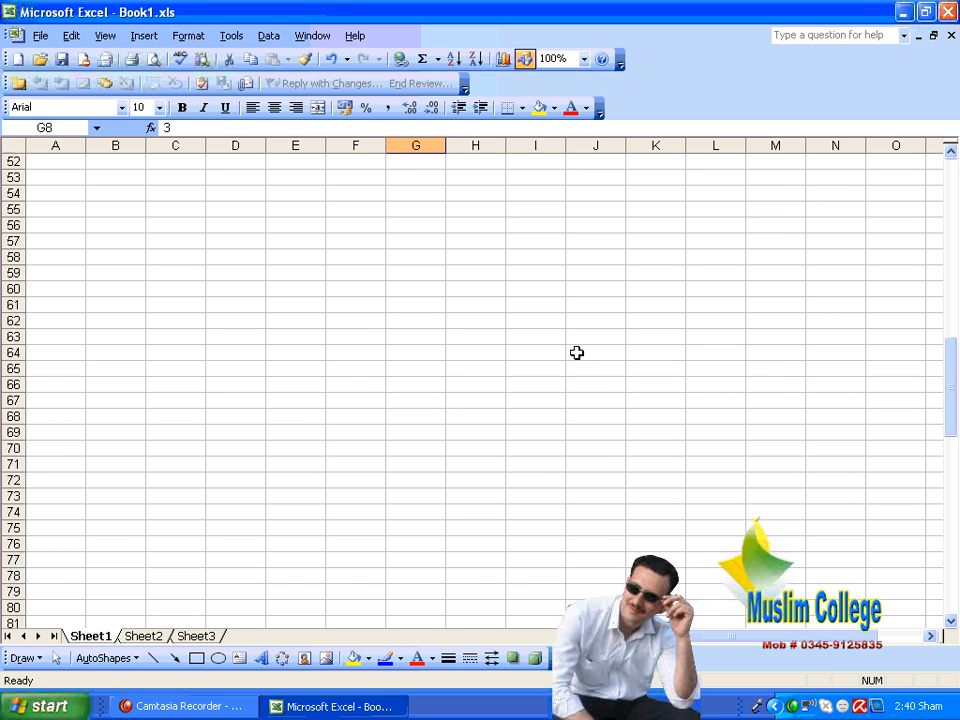
scroll(507, 312, "up", 4)
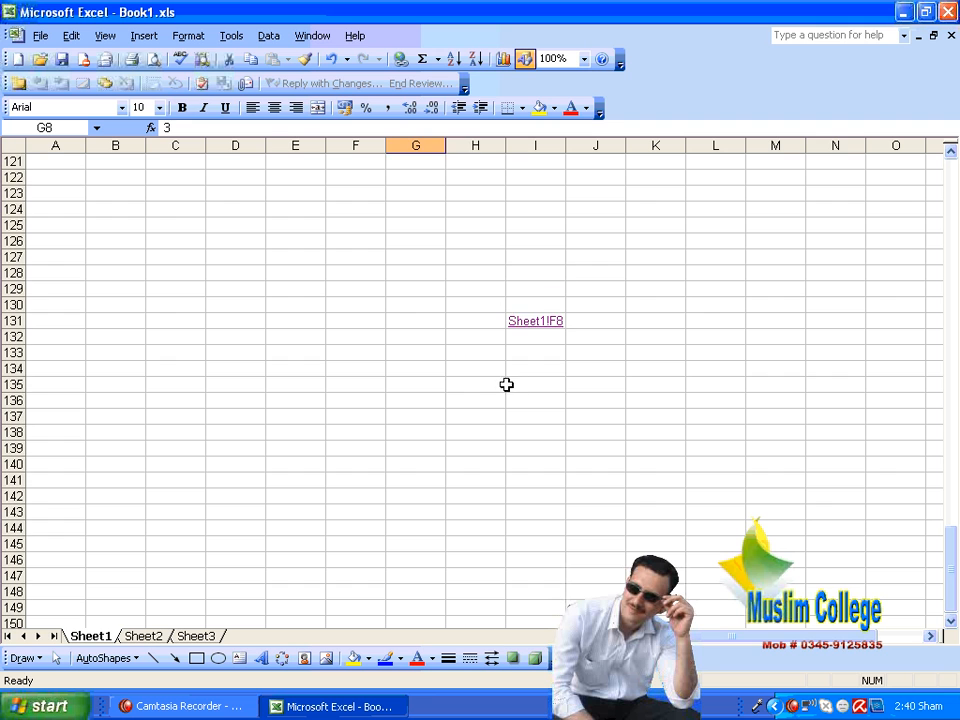
left_click(476, 384)
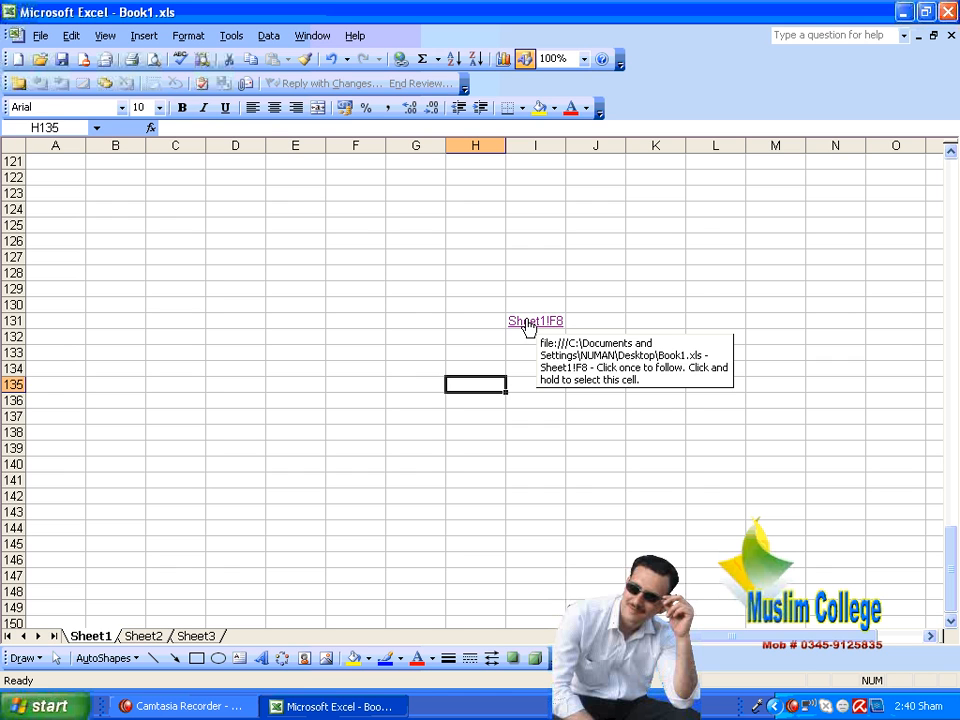
left_click(528, 324)
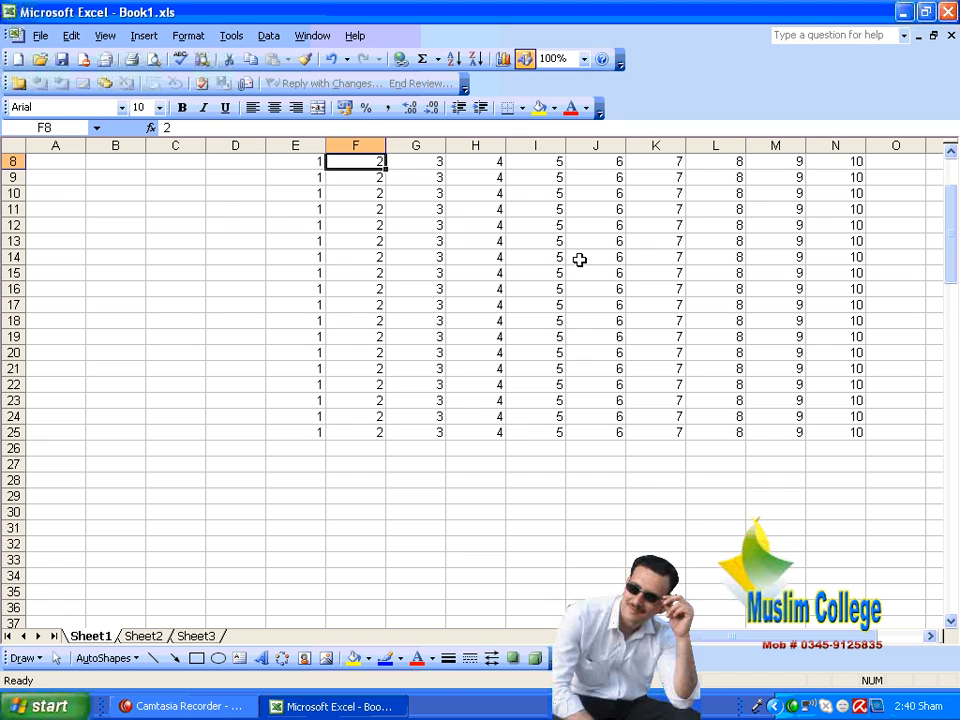
left_click(526, 288)
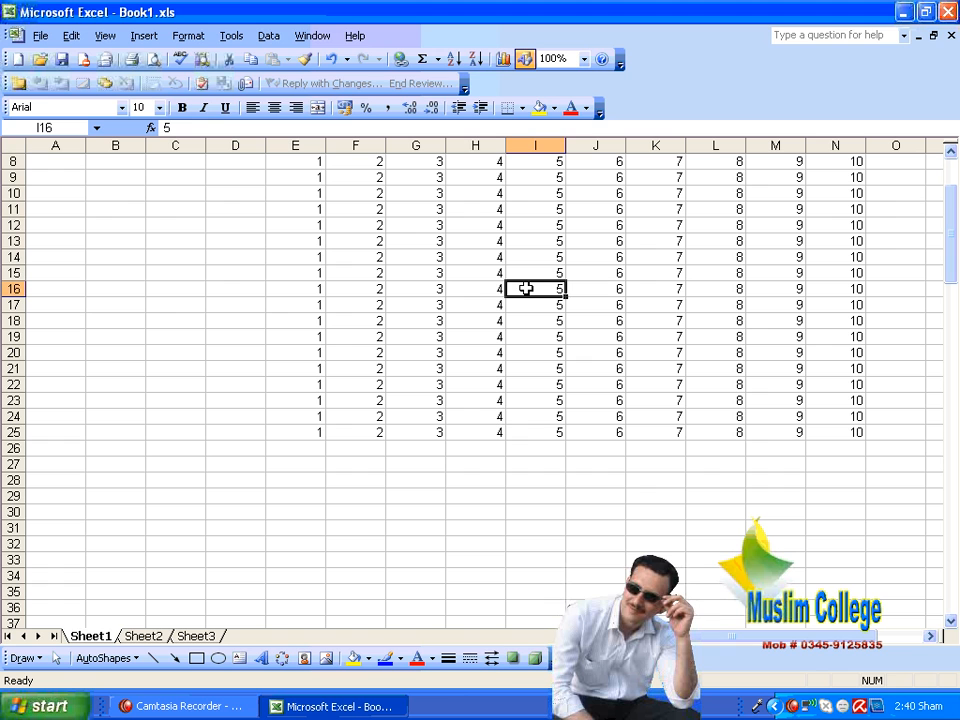
left_click(492, 285)
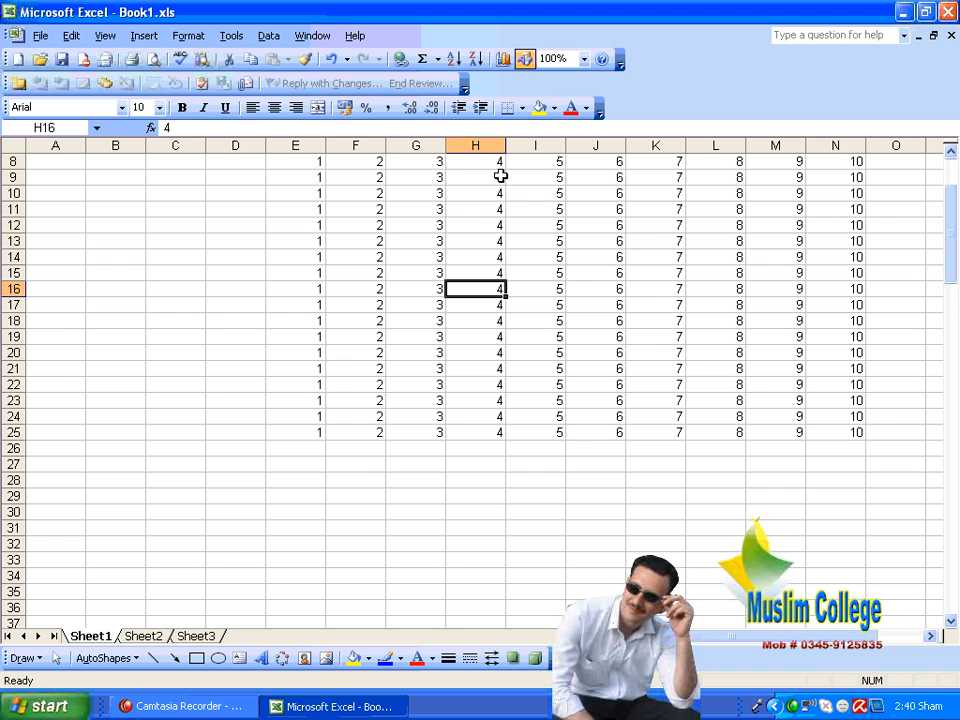
left_click(71, 36)
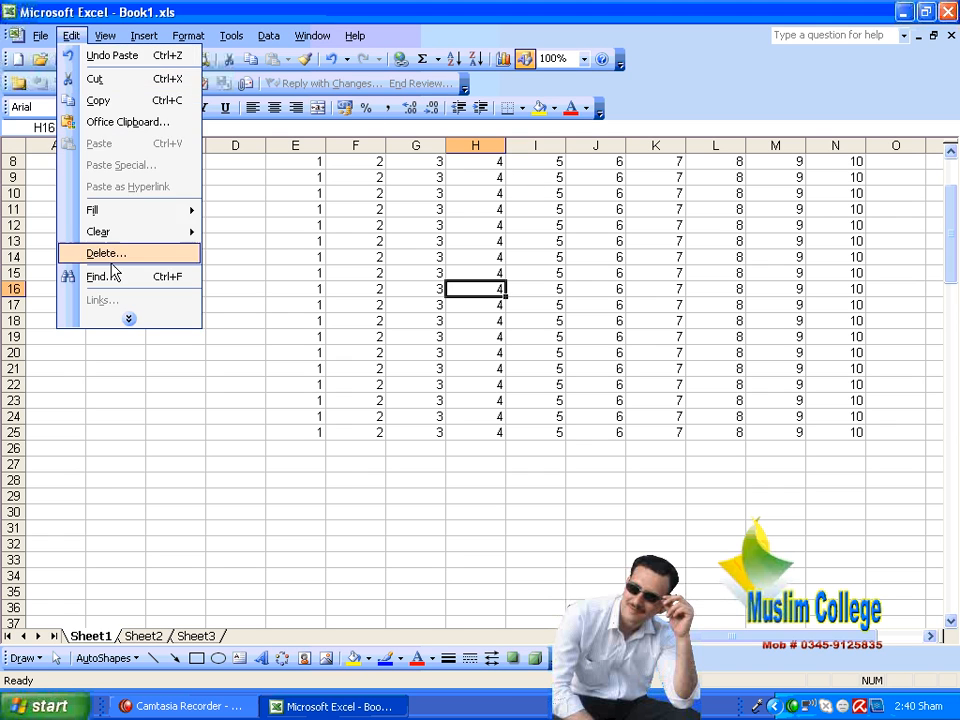
left_click(136, 324)
mouse_move(128, 233)
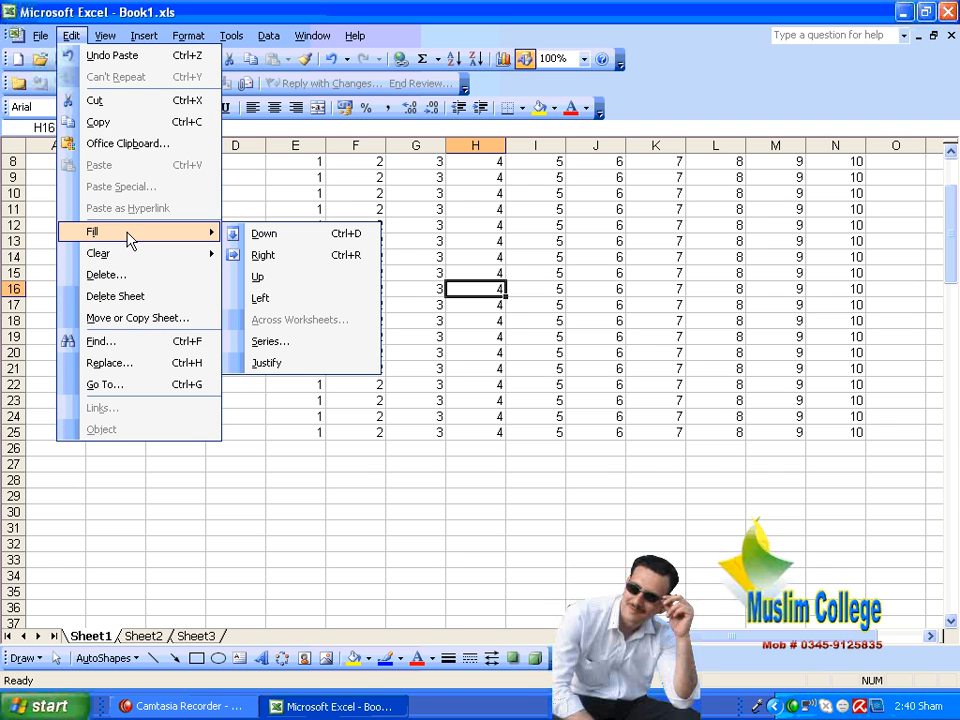
left_click(487, 448)
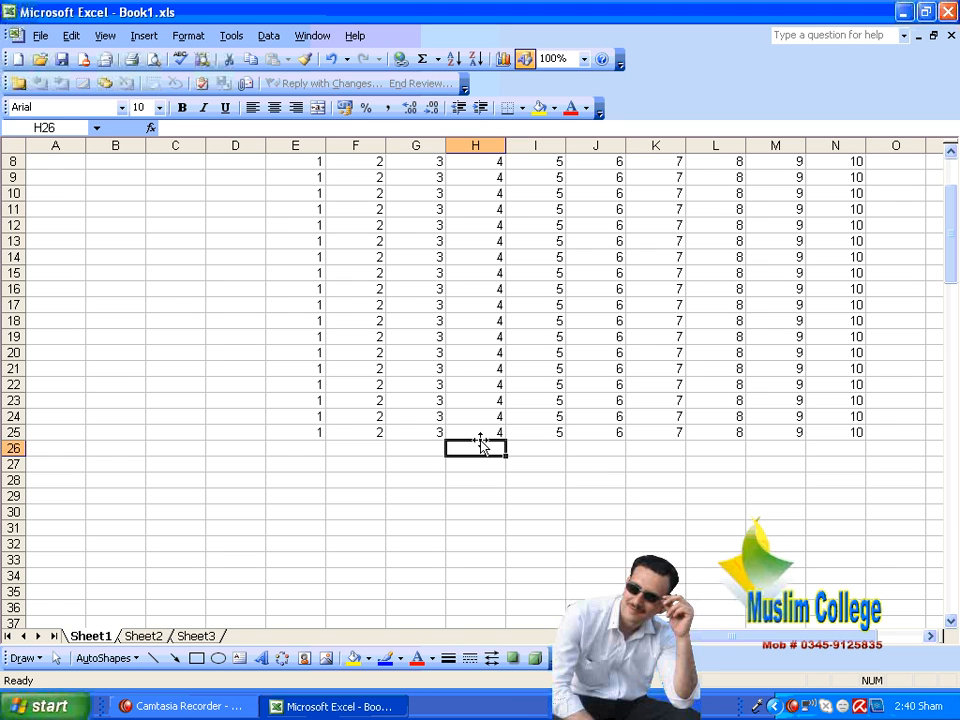
left_click(302, 355)
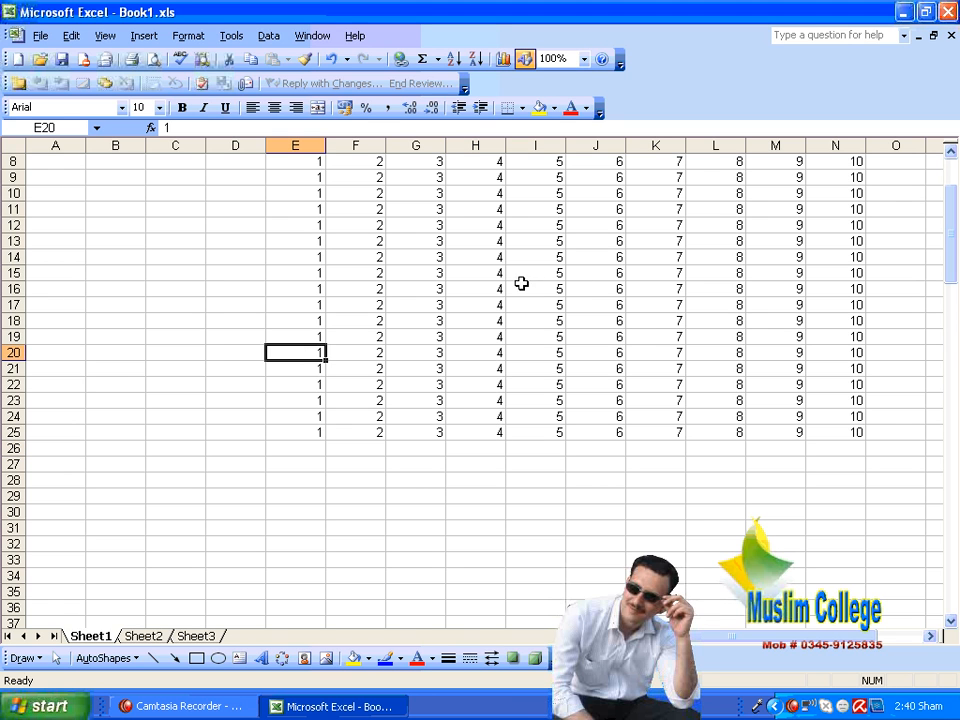
Step: On Sheet2, enter the headers sno, name and salary in cells F6 to H6, and widen the name column
left_click(143, 636)
left_click(360, 238)
type("s")
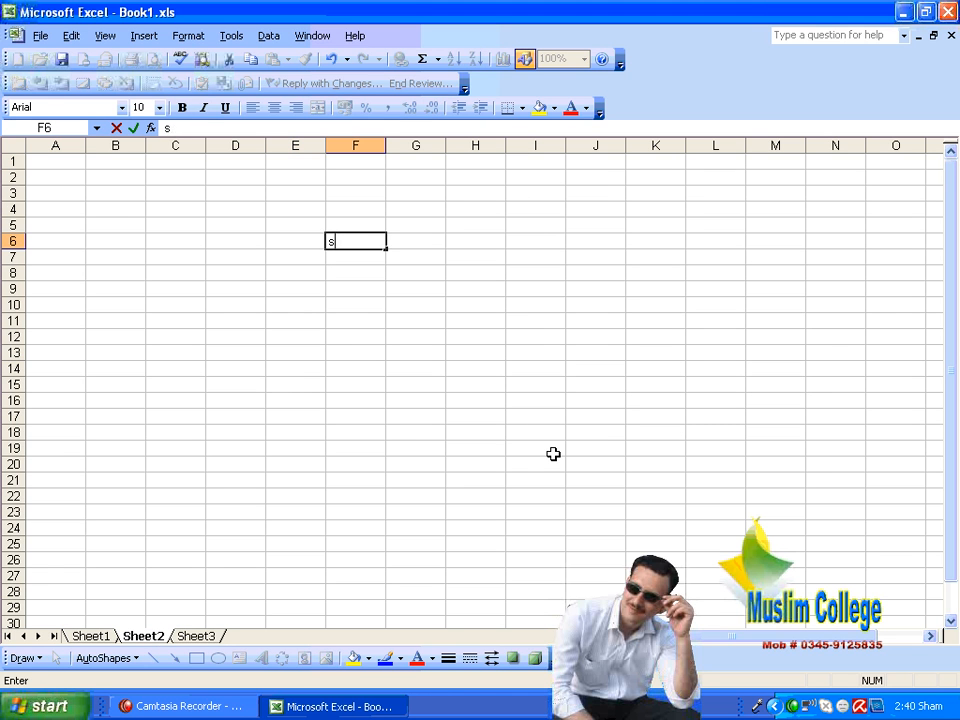
type("sno")
key("Tab")
type("name")
key("Tab")
type("sala")
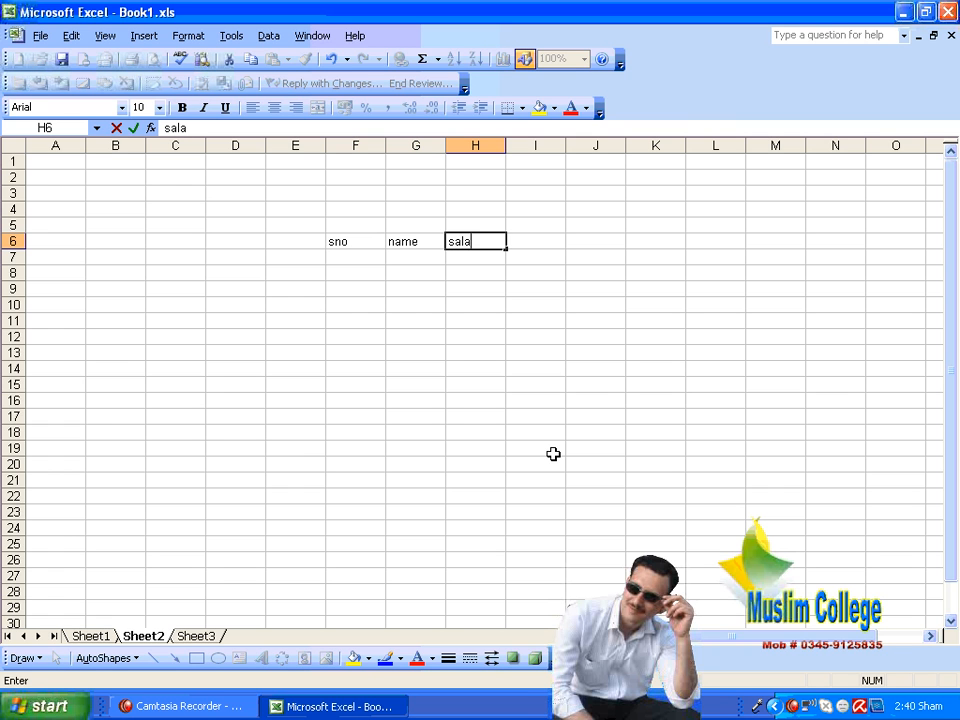
key("Return")
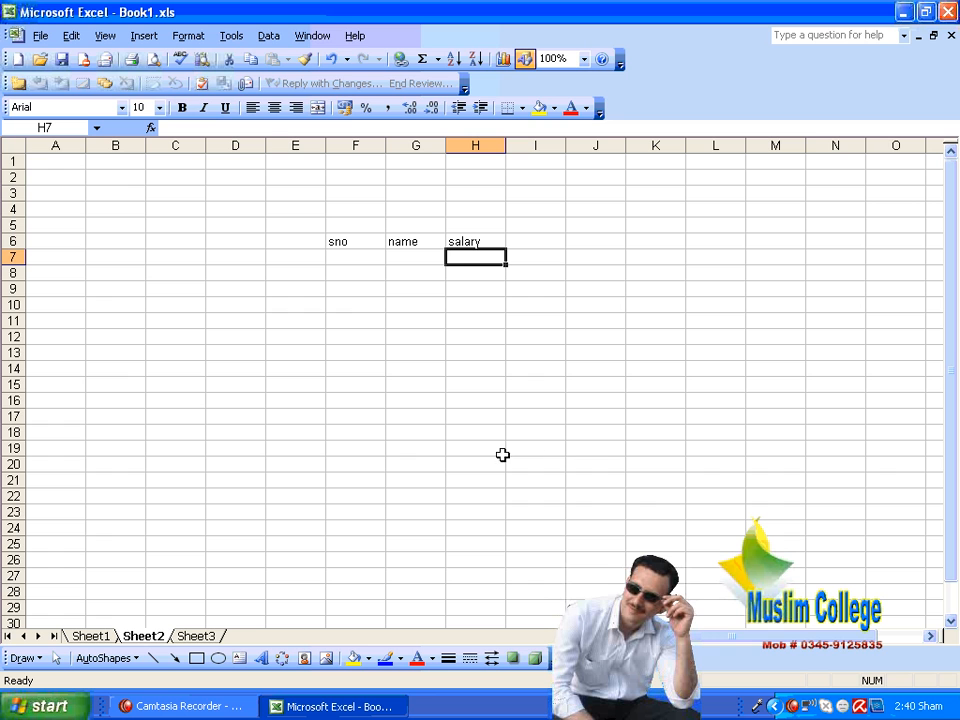
left_click_drag(442, 147, 547, 146)
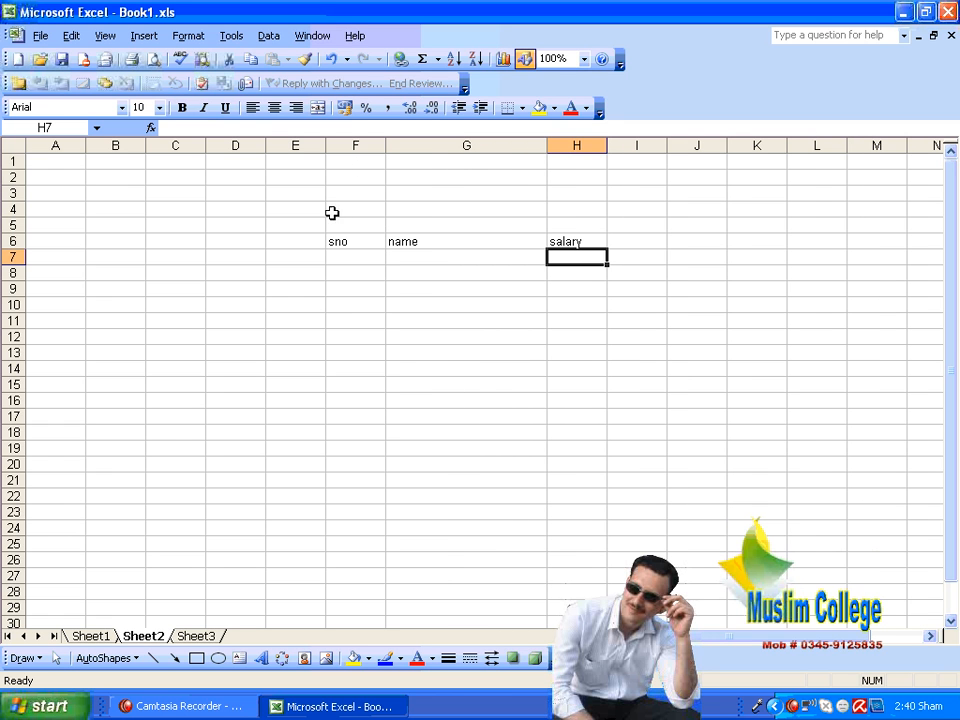
Step: Enter the serial numbers 1 and 2 in cells F7 and F8 under the sno header
left_click(338, 256)
type("1")
key("Return")
type("2")
key("Up")
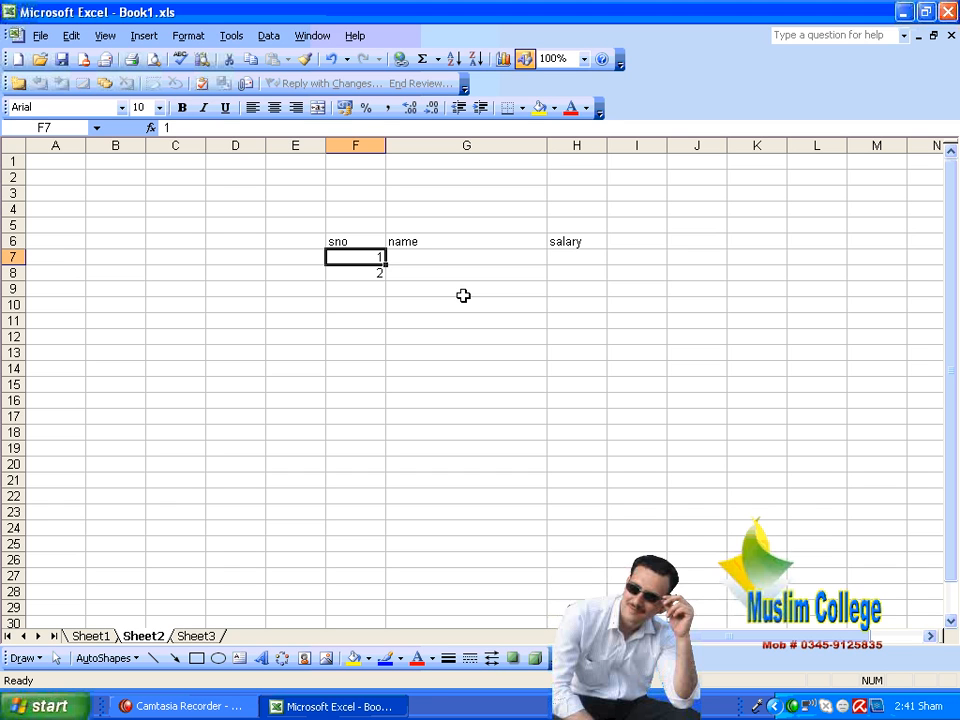
key("Down")
key("Down")
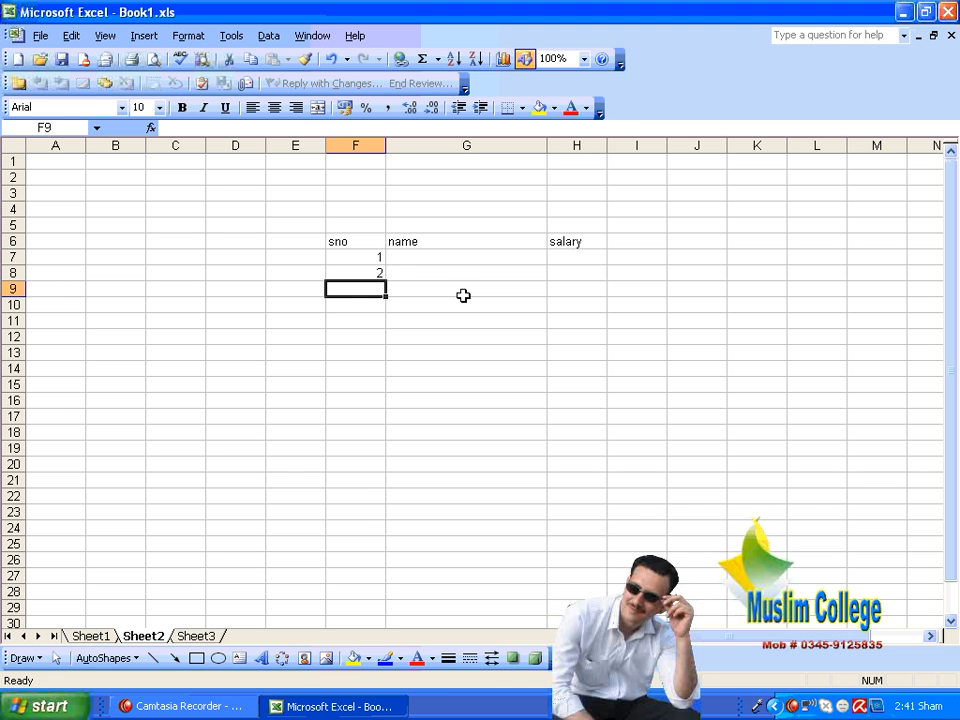
key("Up")
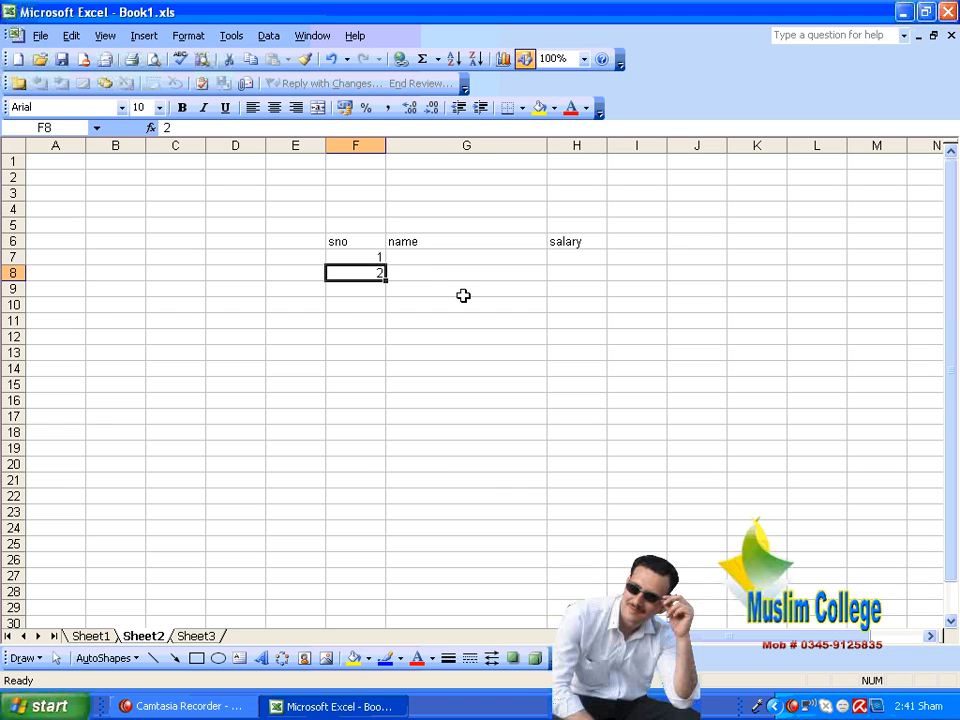
key("Up")
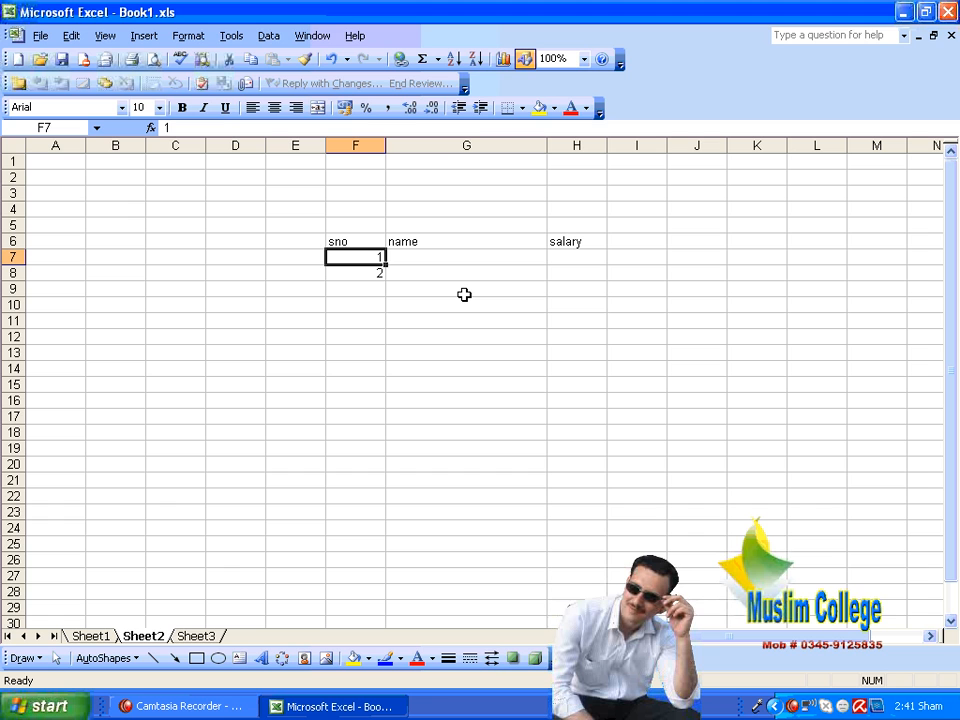
key("Right")
key("Right")
key("Right")
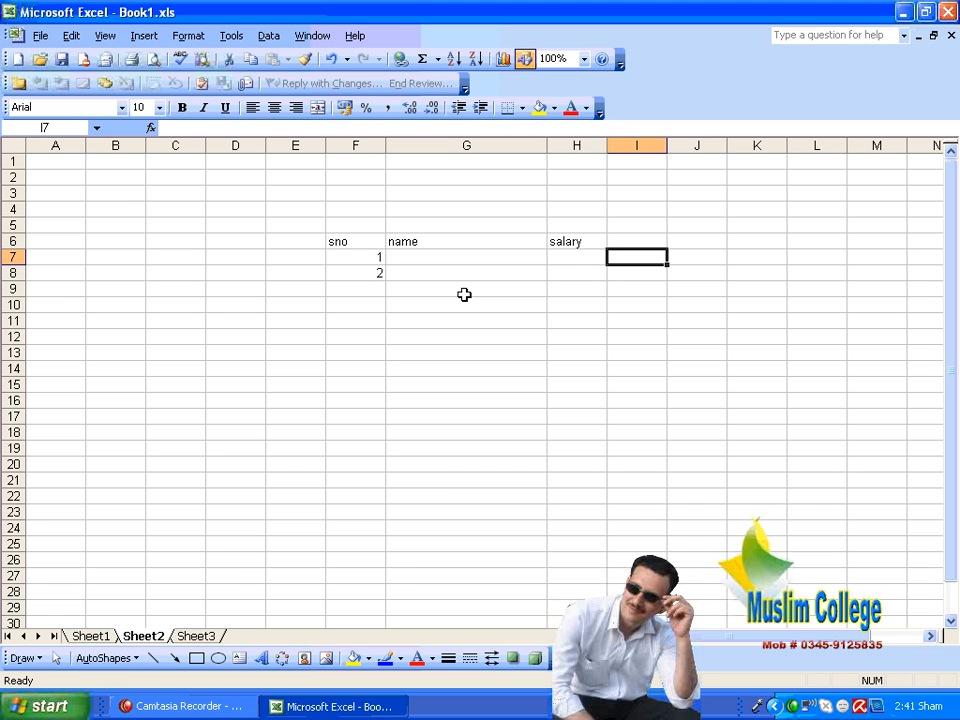
key("Up")
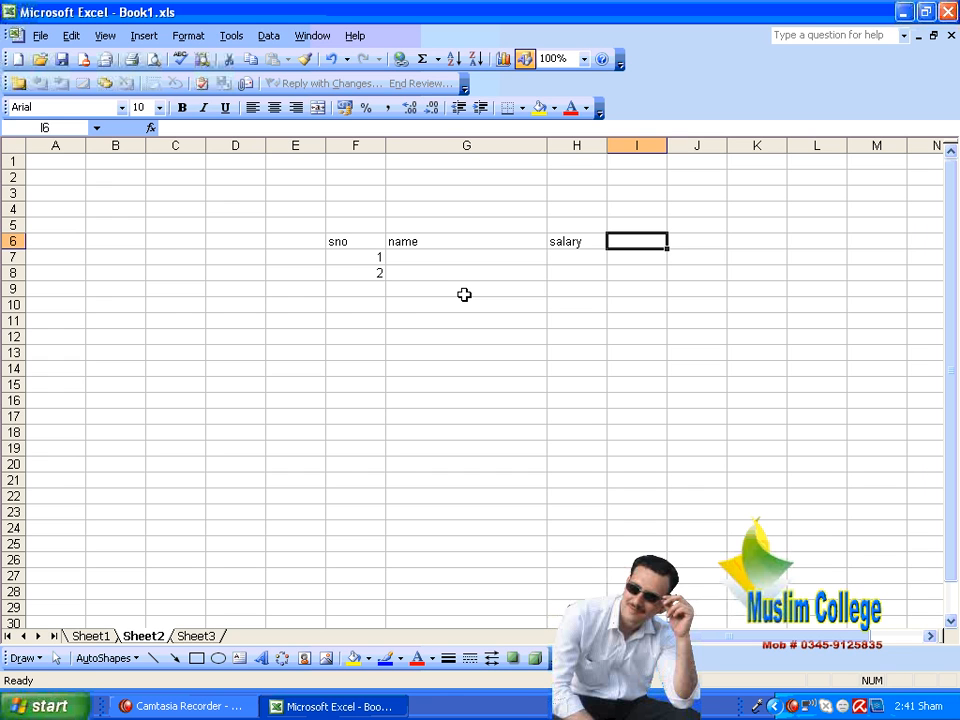
Step: Add the header fine in cell I6 and enter 500 below it in I7
type("fine")
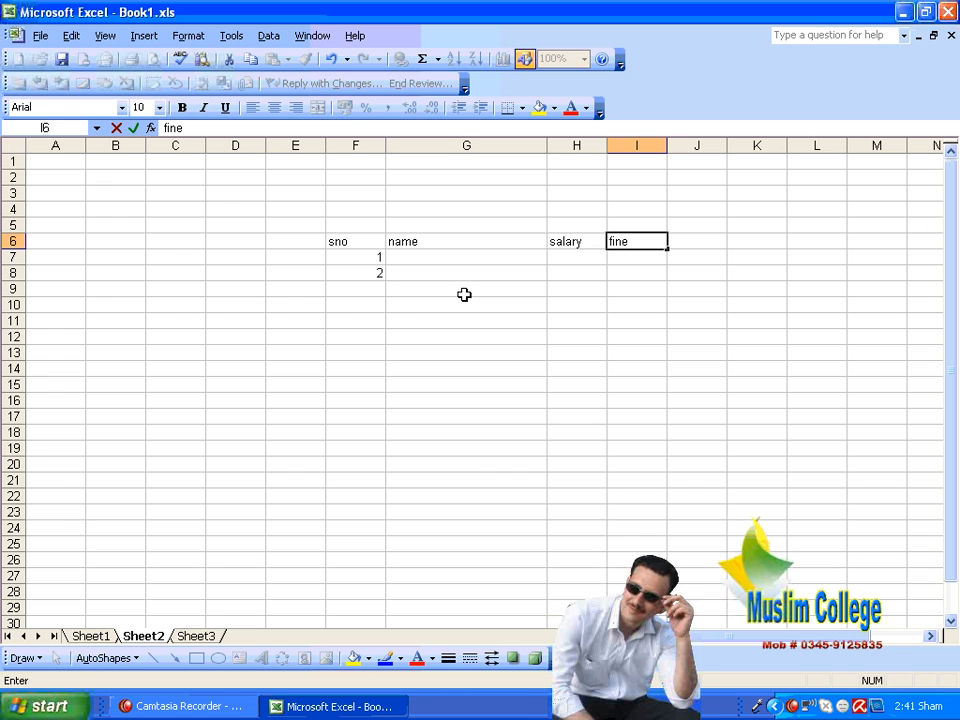
key("Return")
type("500")
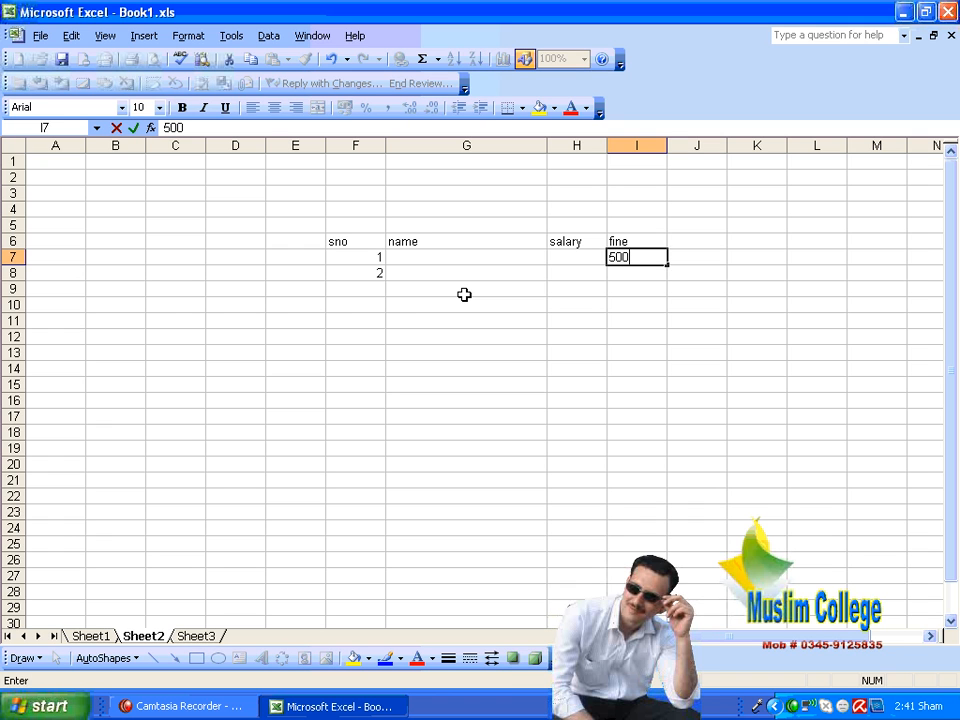
key("Return")
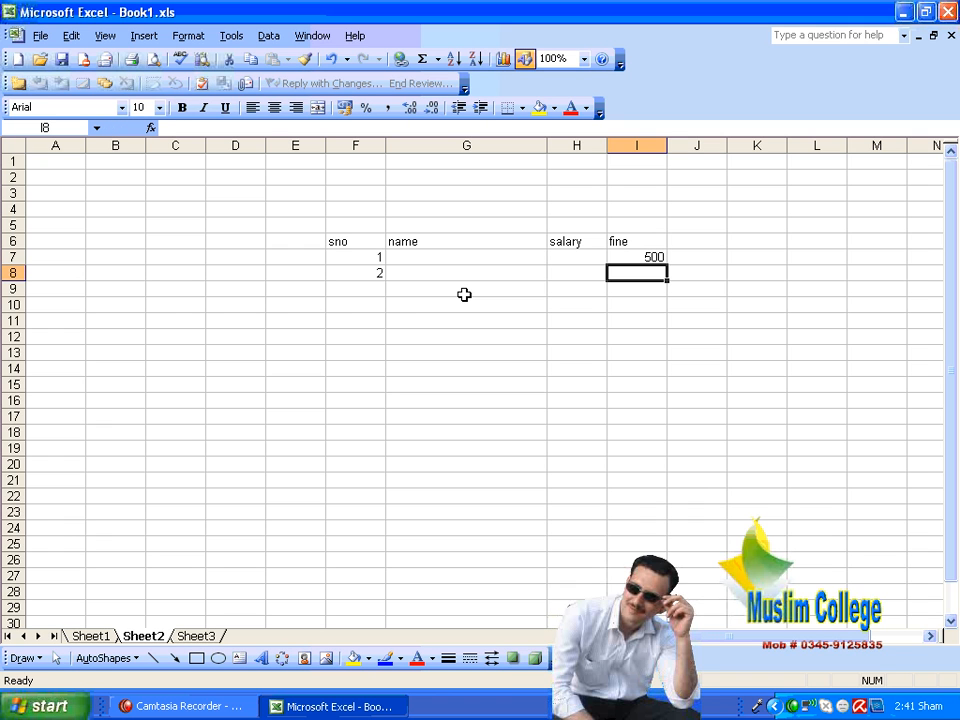
left_click(636, 368)
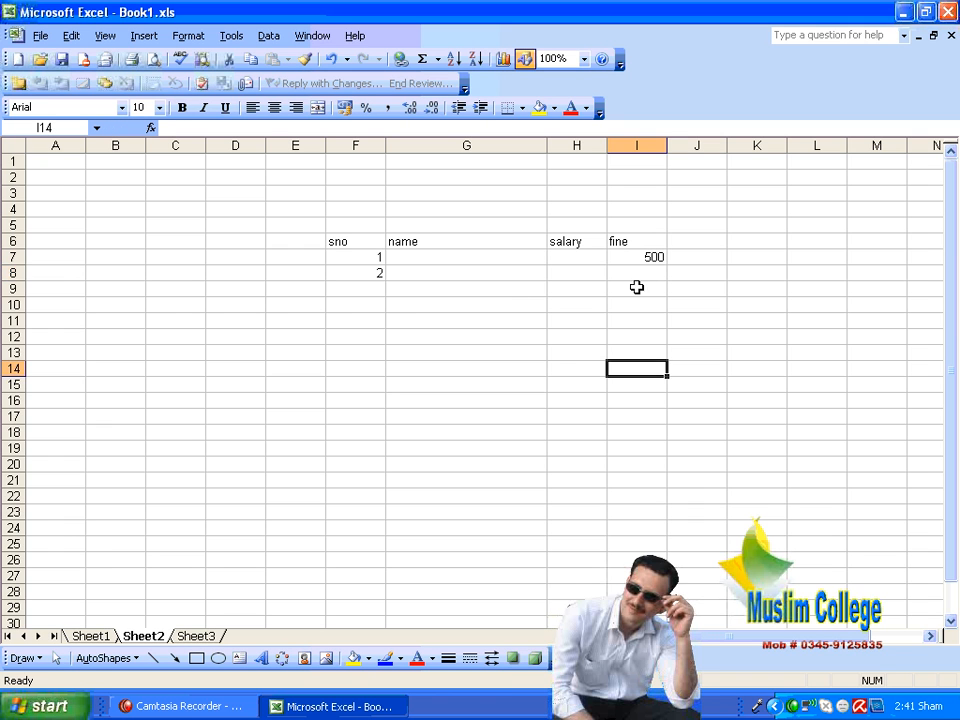
Step: Fill the 500 in I7 down through cell I27 using the Fill Down command
left_click_drag(636, 257, 636, 578)
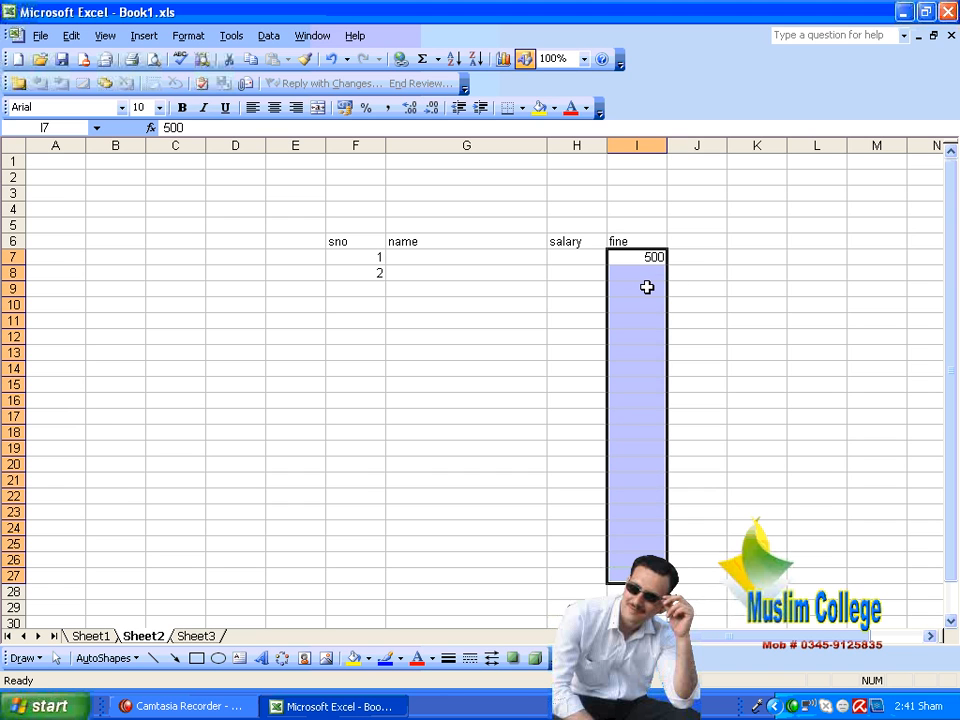
left_click(690, 269)
left_click_drag(656, 256, 655, 575)
left_click(72, 35)
mouse_move(112, 211)
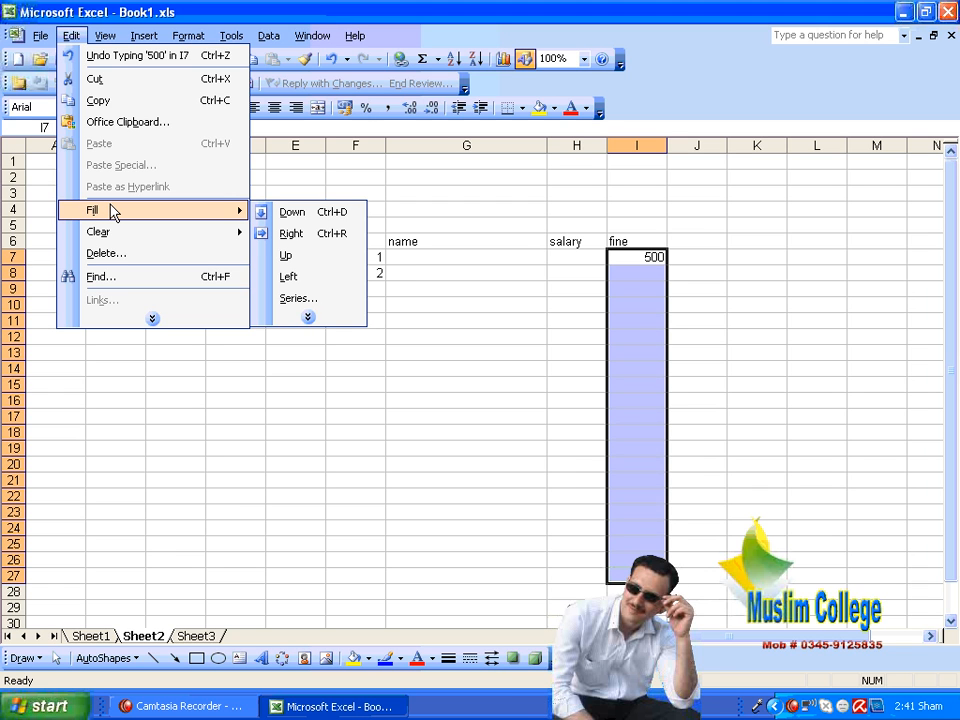
left_click(300, 212)
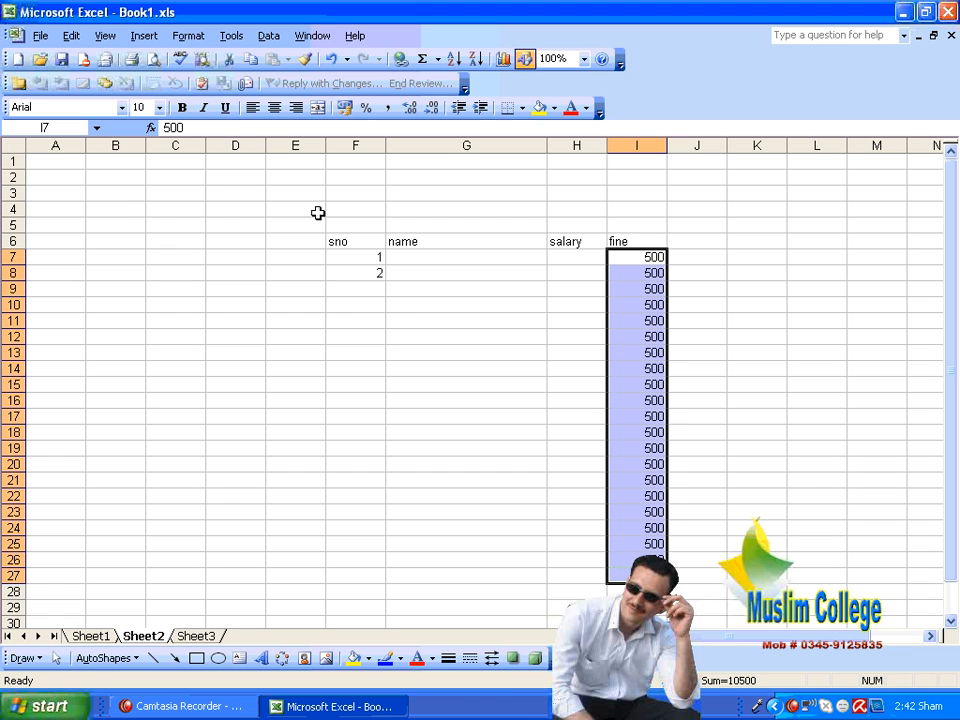
Step: Clear the values in I7 to I27 and enter male in cell I7
key("Delete")
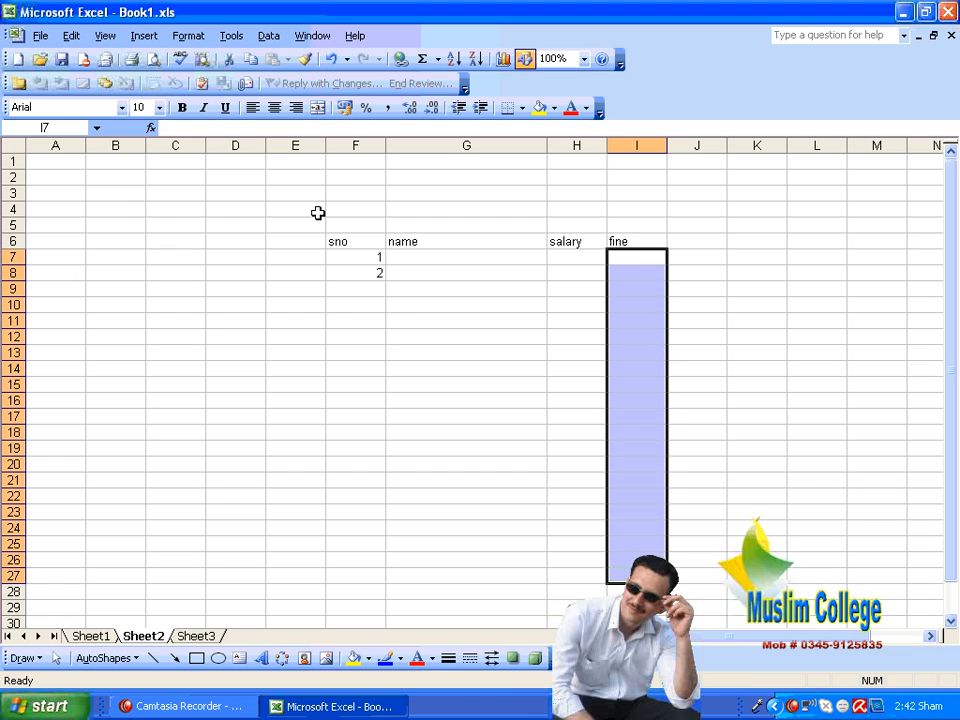
key("Up")
key("Down")
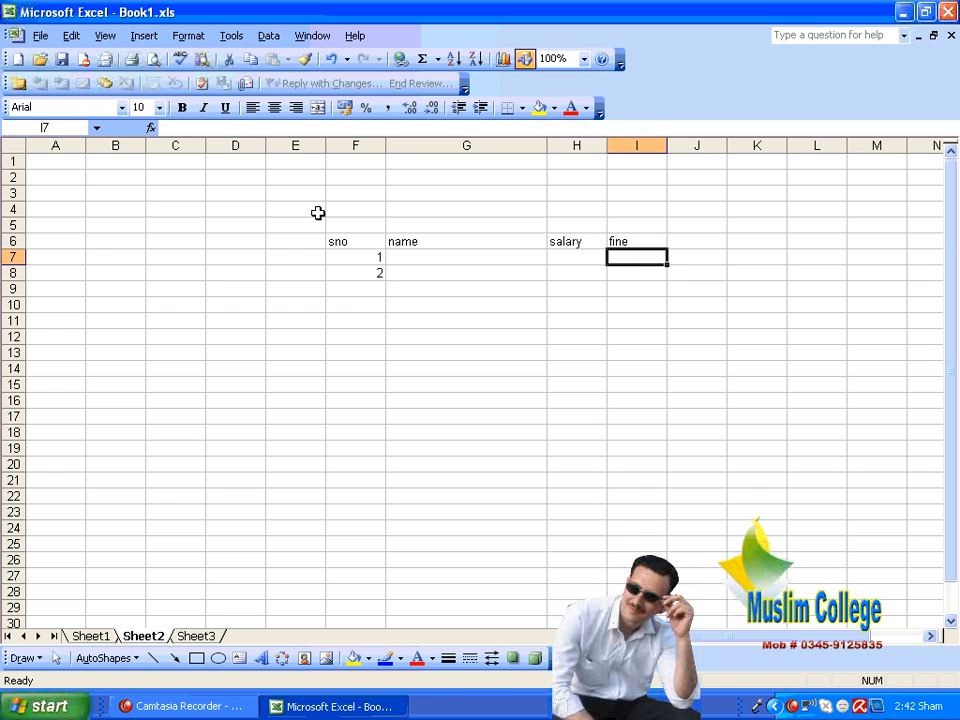
type("male")
key("Return")
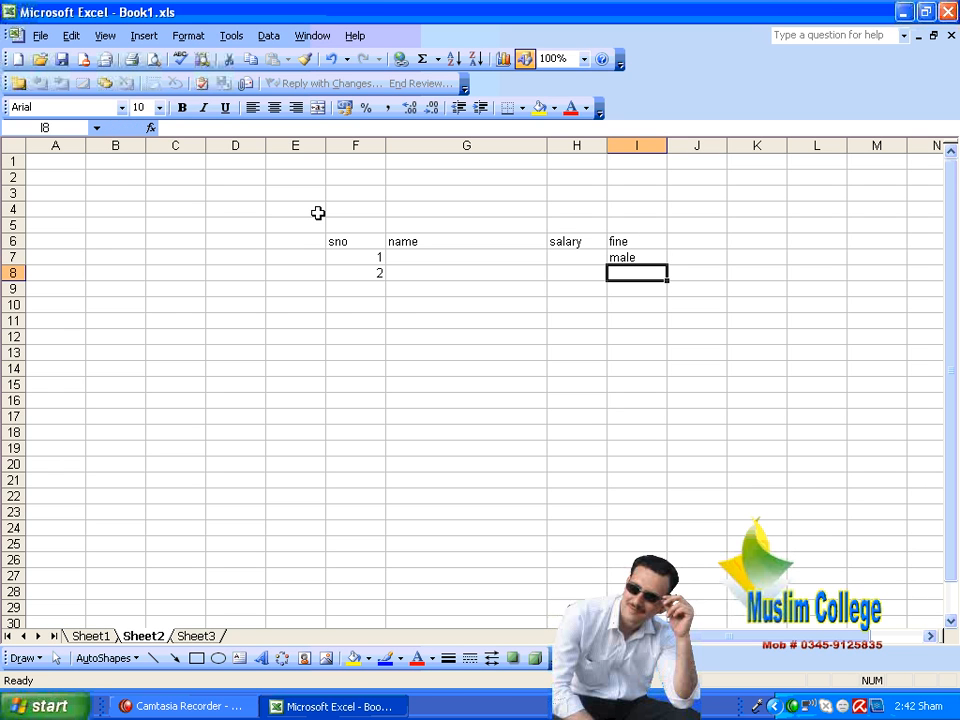
Step: Use the Fill Down command to copy male from I7 through cell I24
left_click(578, 447)
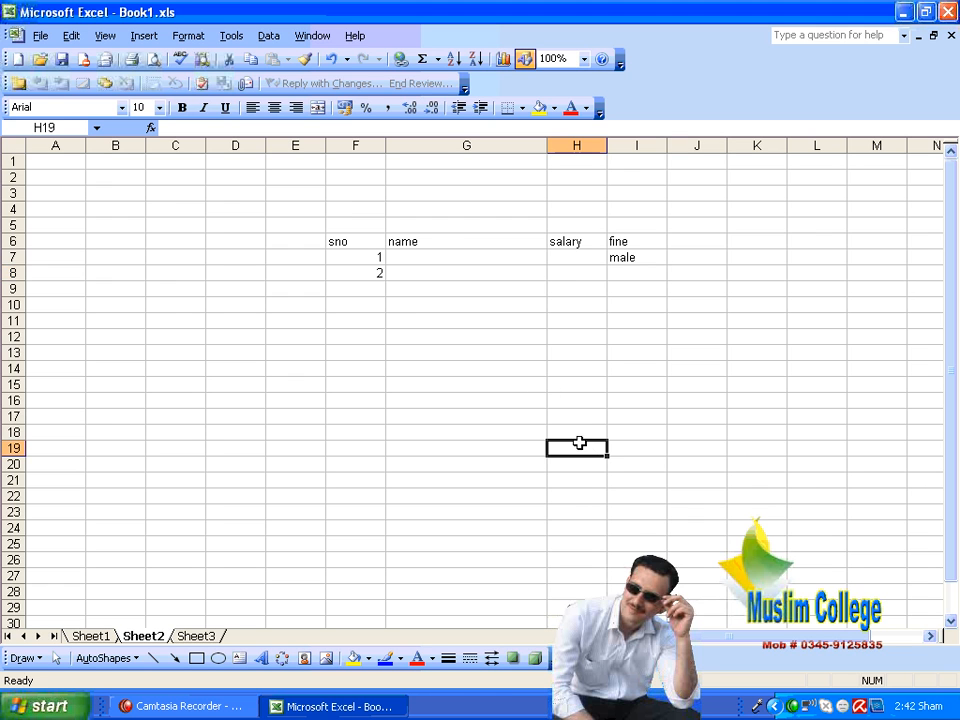
left_click_drag(634, 257, 656, 515)
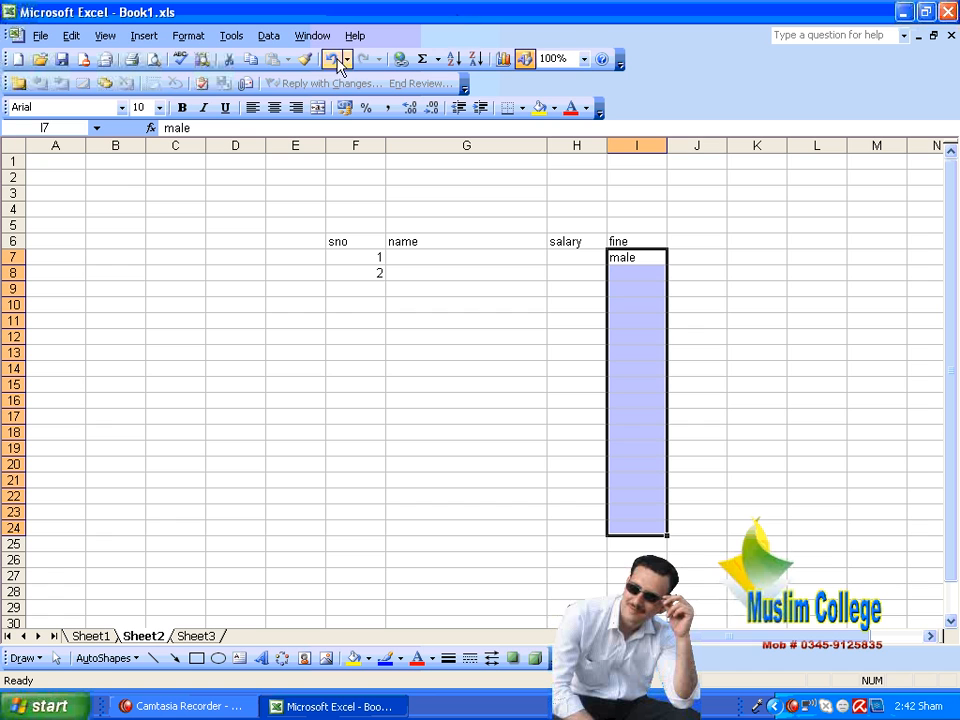
left_click(84, 35)
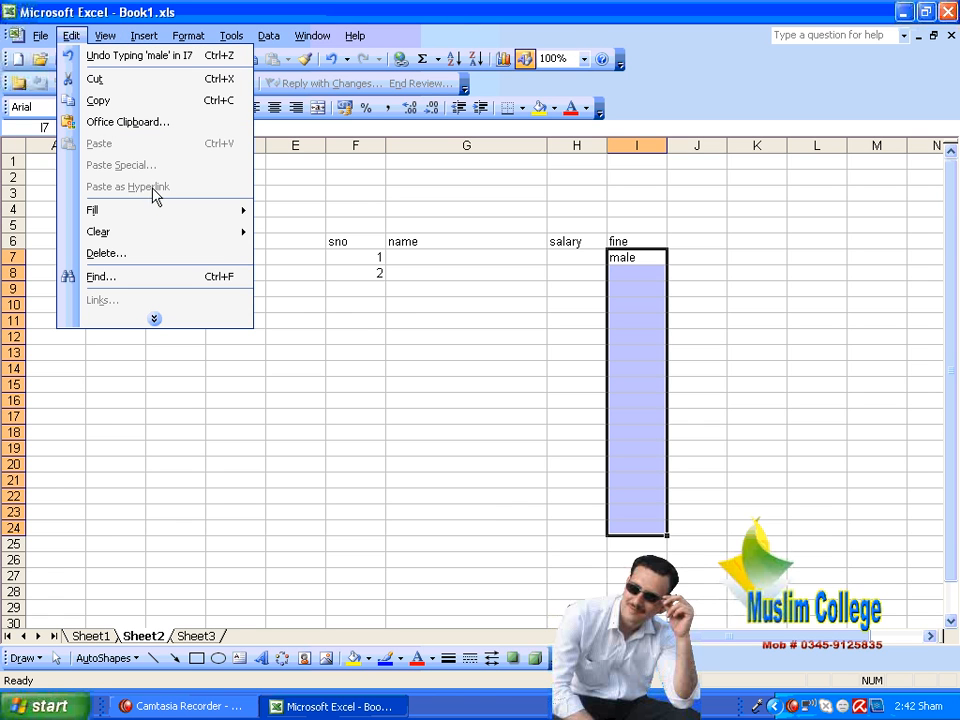
mouse_move(183, 211)
left_click(302, 211)
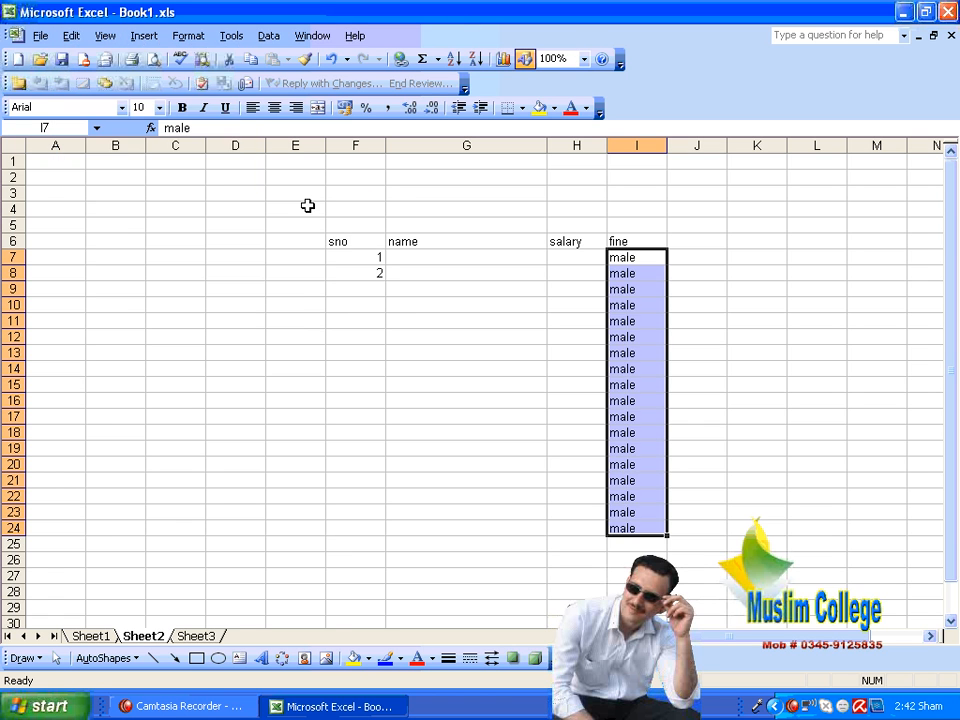
Step: Clear the copied male entries from I8 downward, keeping the one in I7
key("Down")
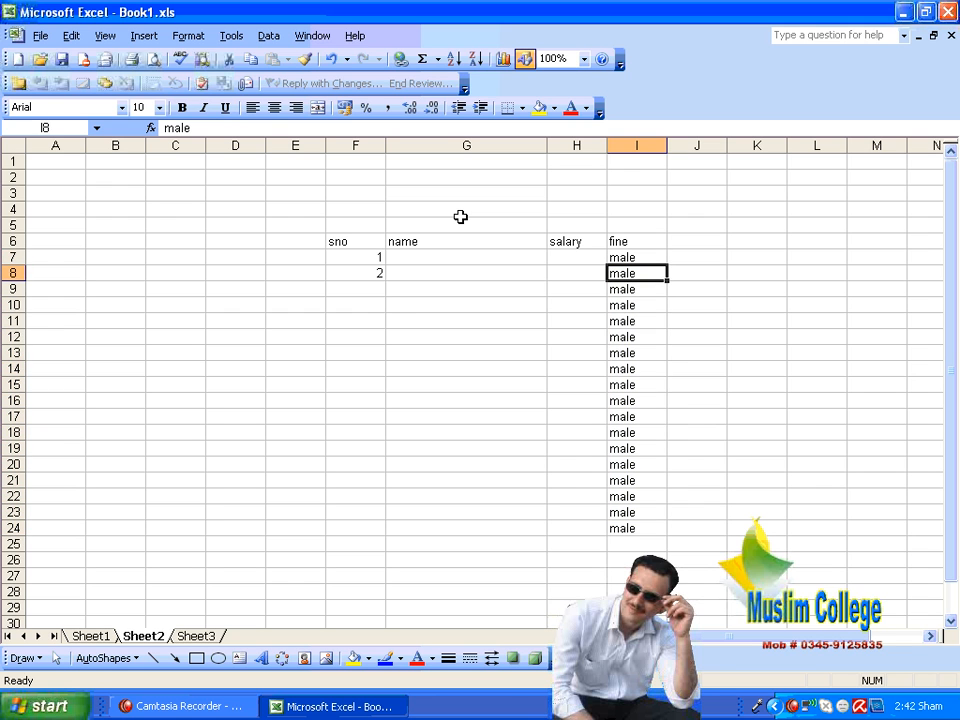
key("shift+Down")
key("shift+Down")
key("shift+Down")
key("shift+Down")
key("shift+Down")
key("shift+Down")
key("shift+Down")
key("shift+Down")
key("shift+Down")
key("shift+Down")
key("shift+Down")
key("shift+Down")
key("shift+Down")
key("shift+Down")
key("shift+Down")
key("shift+Down")
key("shift+Down")
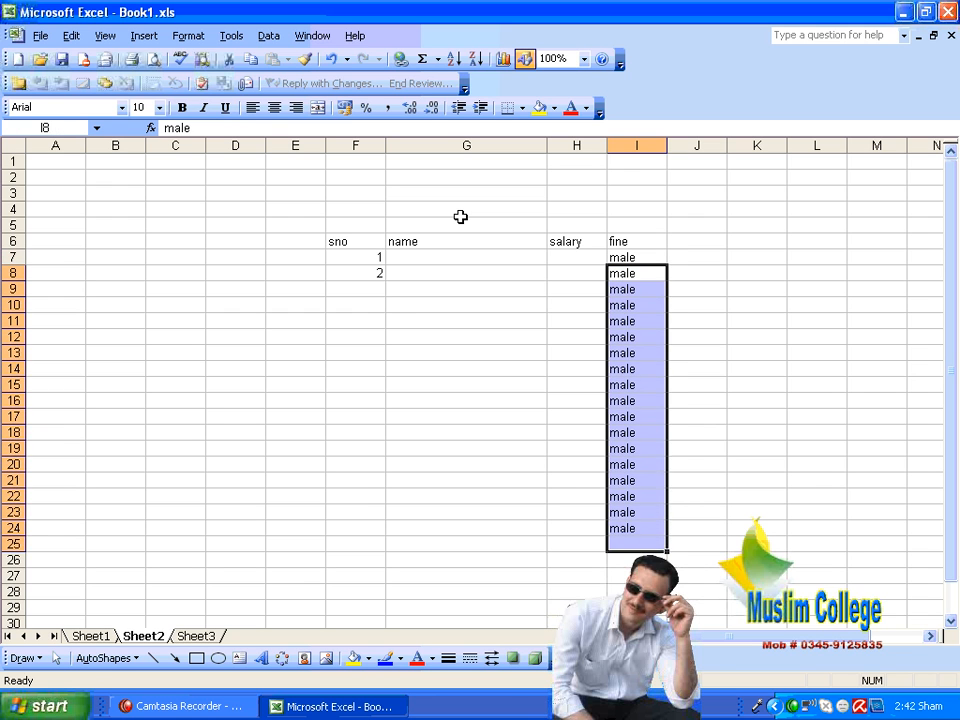
key("Delete")
key("Up")
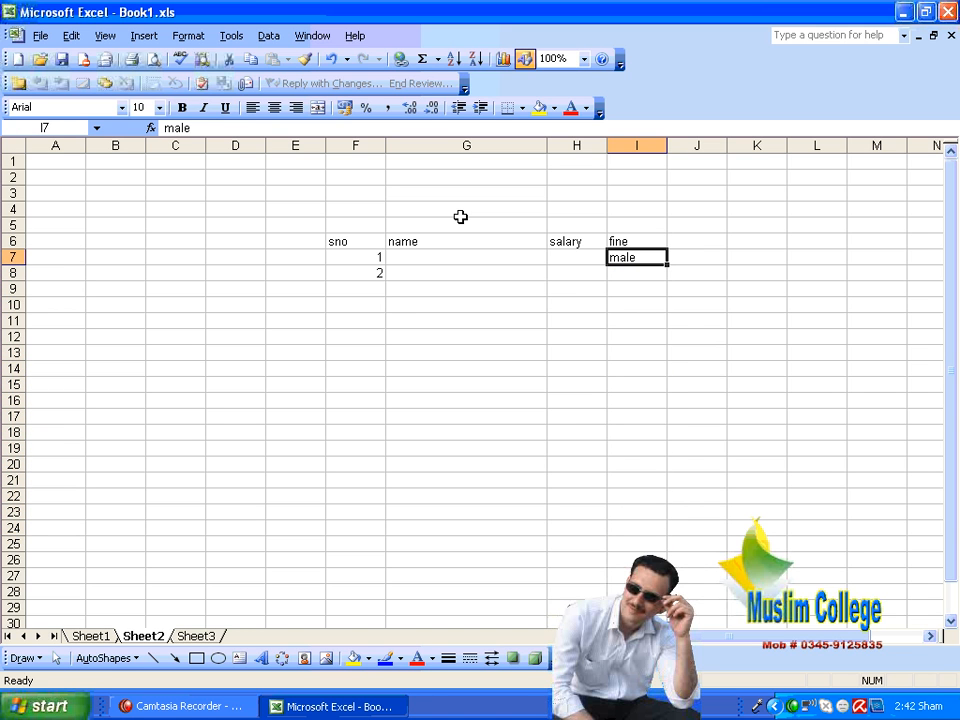
Step: Fill male down again from I7 through I24, and undo that fill
key("shift+Down")
key("shift+Down")
key("shift+Down")
key("shift+Down")
key("shift+Down")
key("shift+Down")
key("shift+Down")
key("shift+Down")
key("shift+Down")
key("shift+Down")
key("shift+Down")
key("shift+Down")
key("shift+Down")
key("shift+Down")
key("shift+Down")
key("shift+Down")
key("shift+Down")
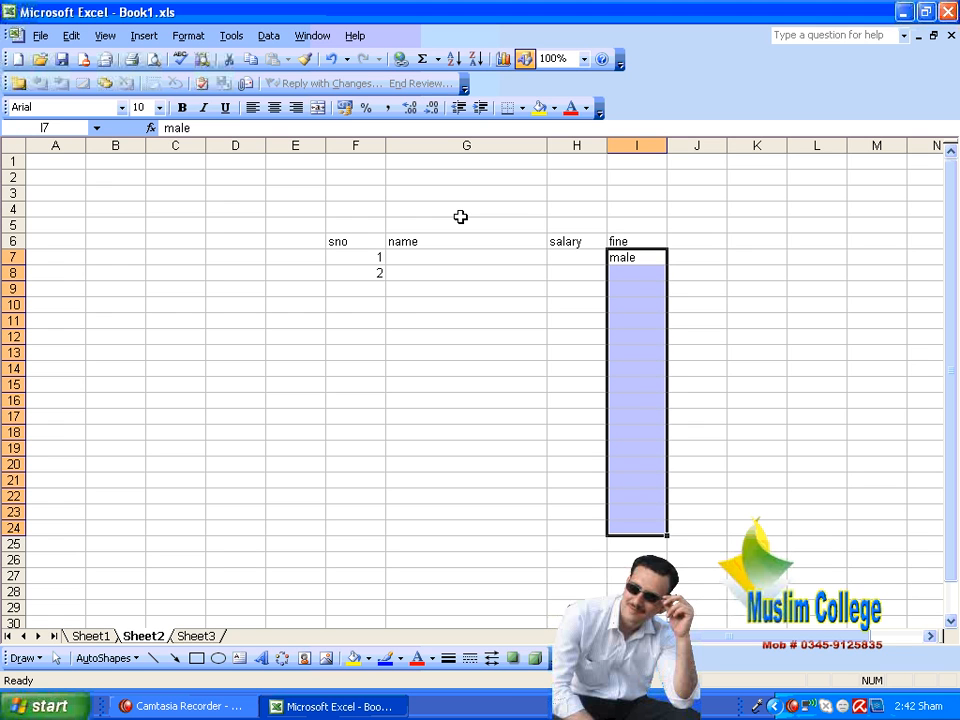
key("ctrl+d")
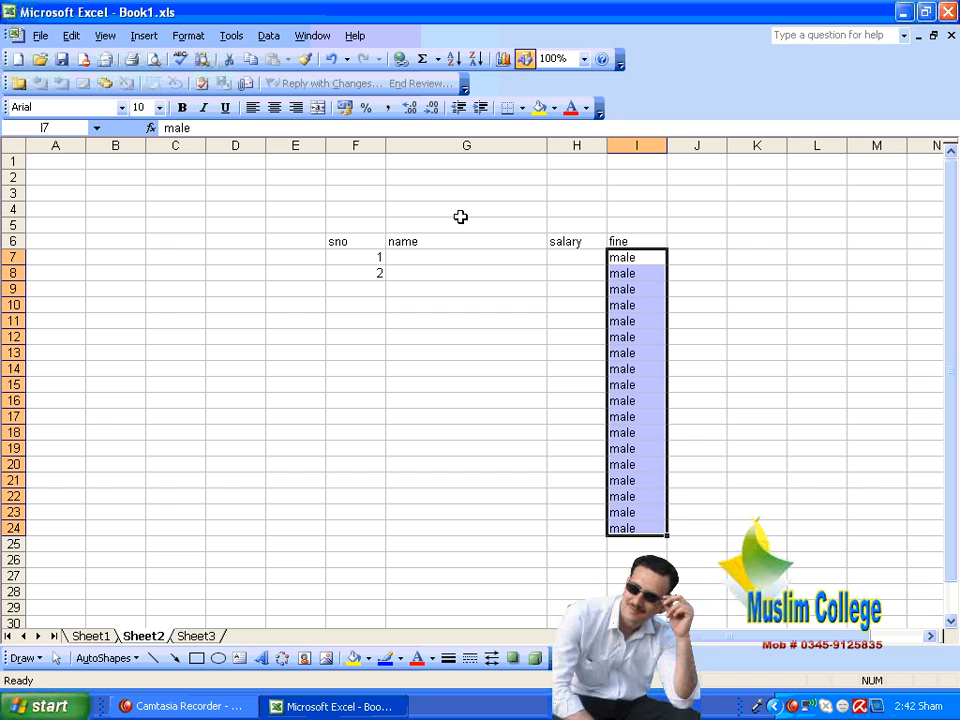
key("ctrl+z")
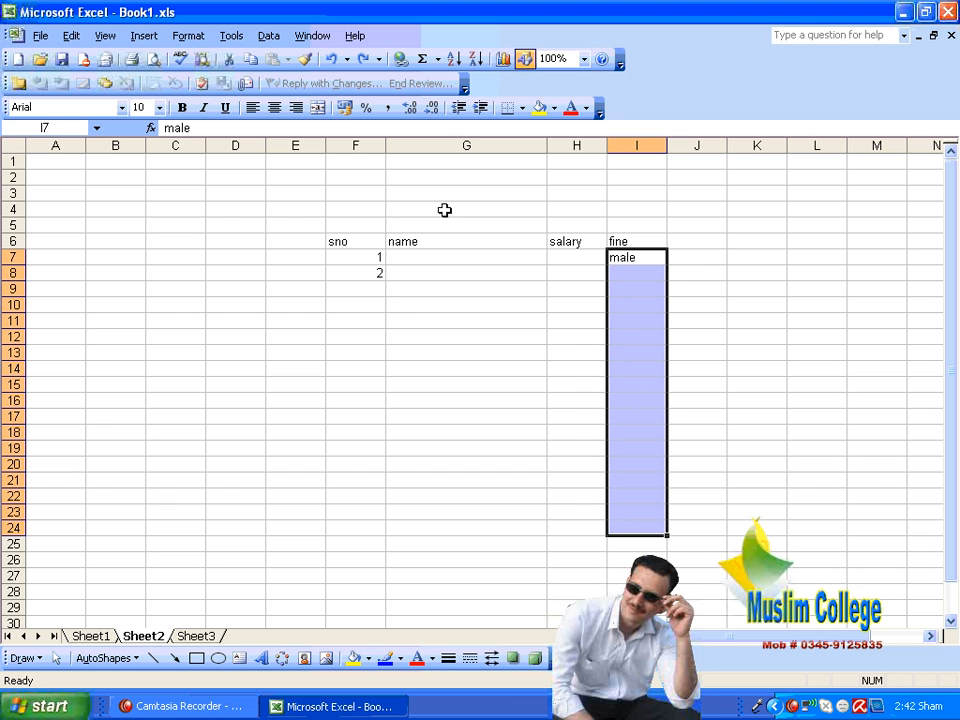
Step: Extend the male entry from I7 down to I21 with AutoFill
key("Down")
key("Up")
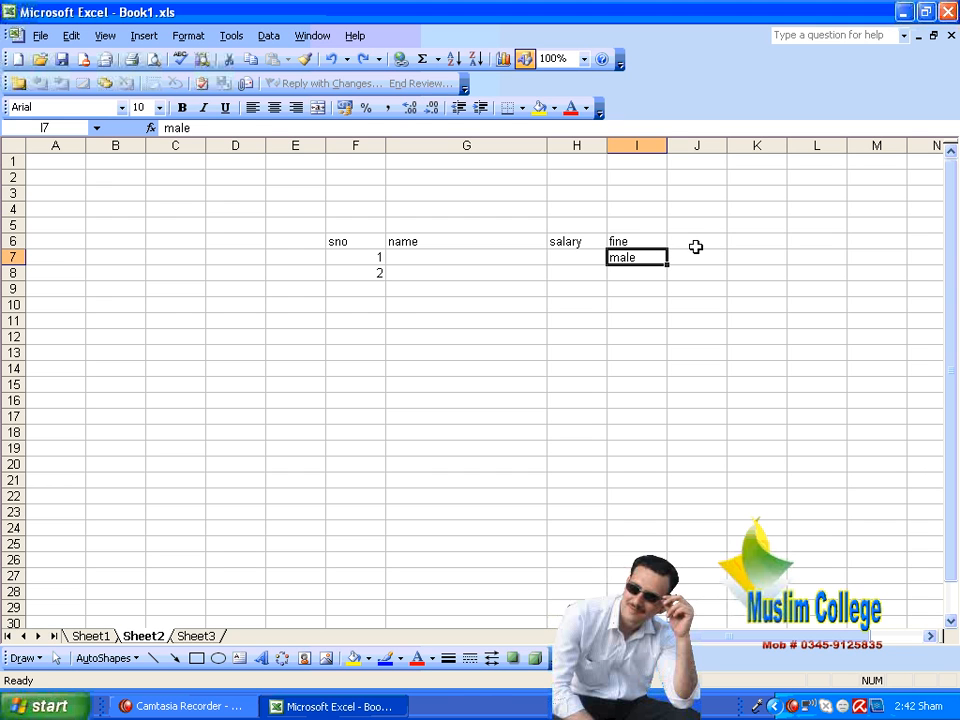
left_click_drag(667, 268, 668, 487)
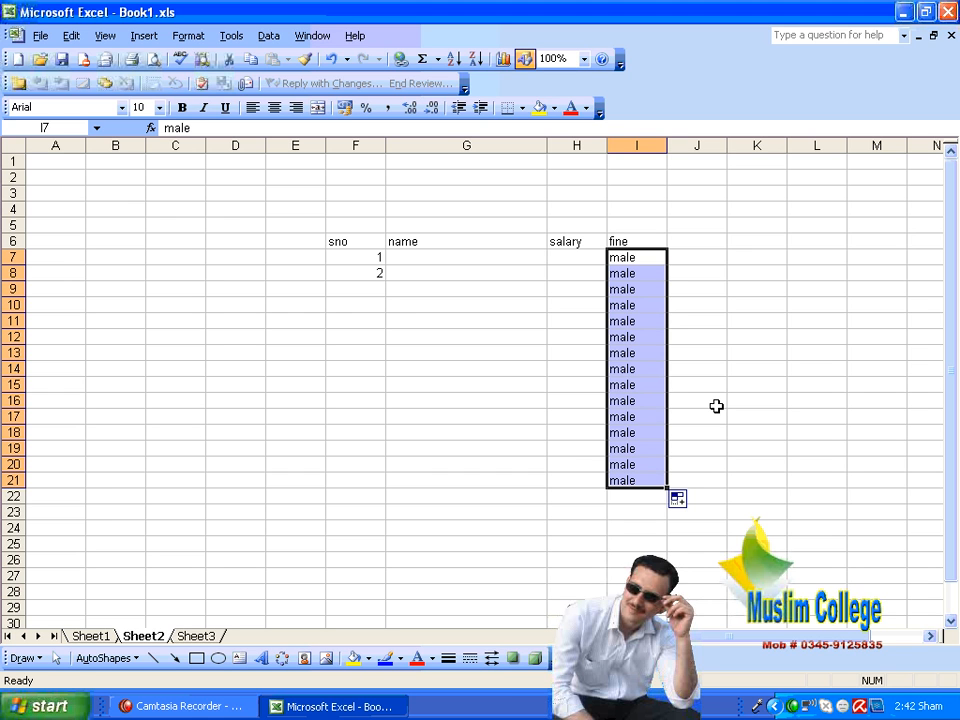
left_click(731, 288)
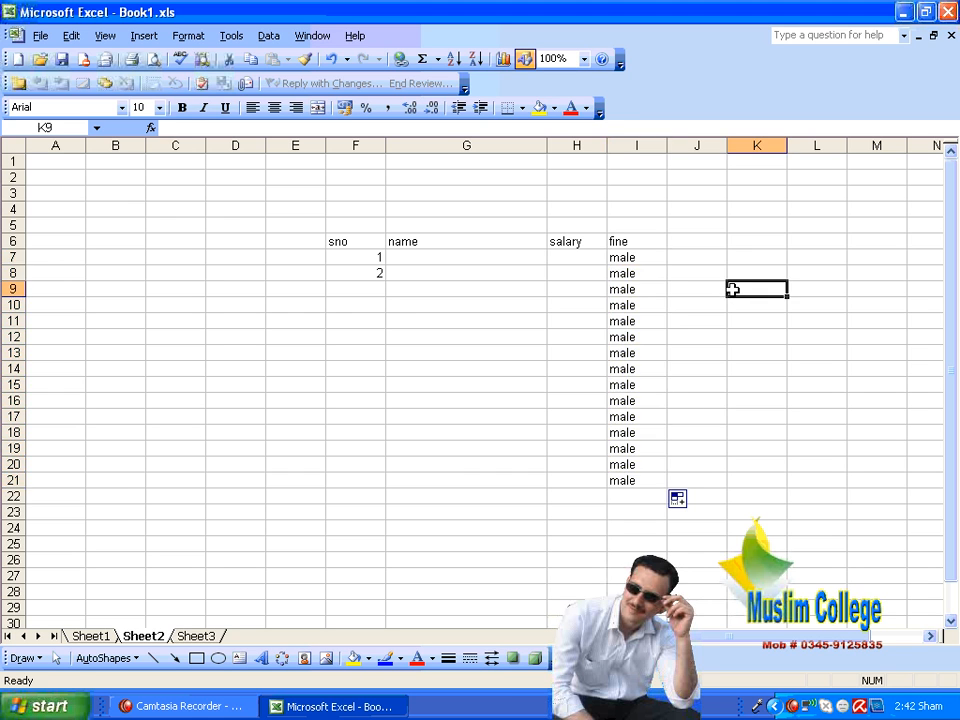
Step: Fill the fine header in I6 upward through cell I1 with the Fill Up command
left_click_drag(617, 241, 626, 156)
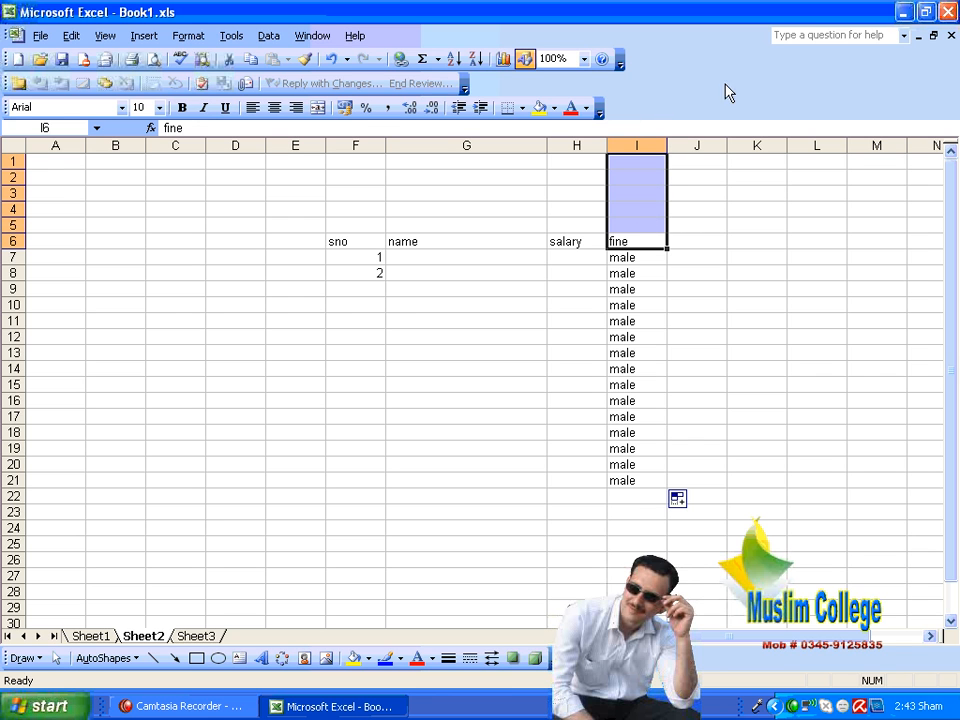
left_click(71, 36)
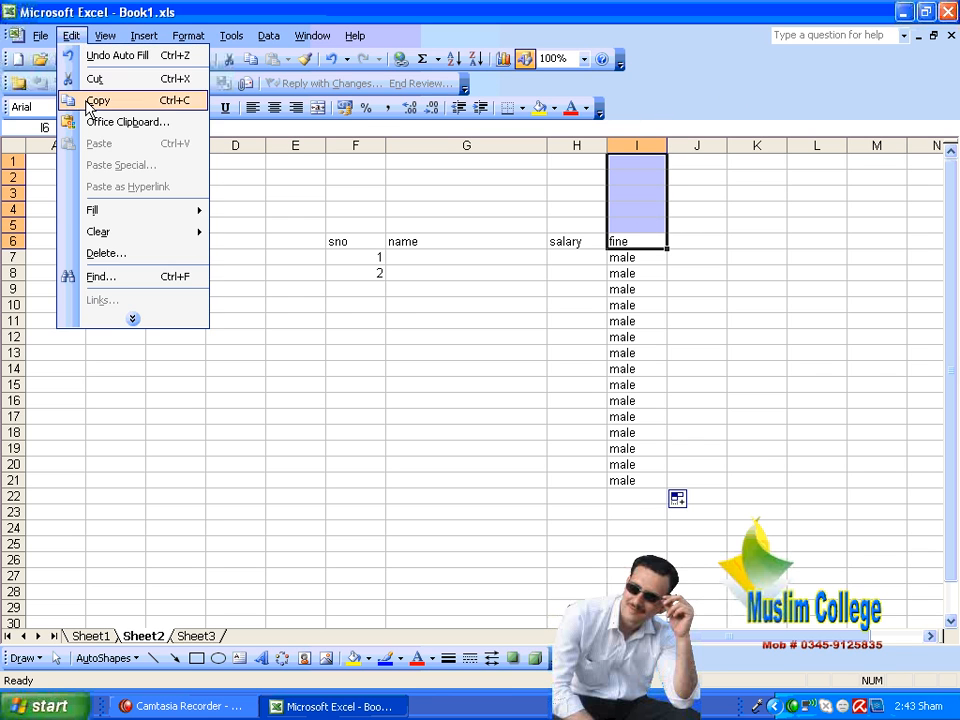
mouse_move(97, 210)
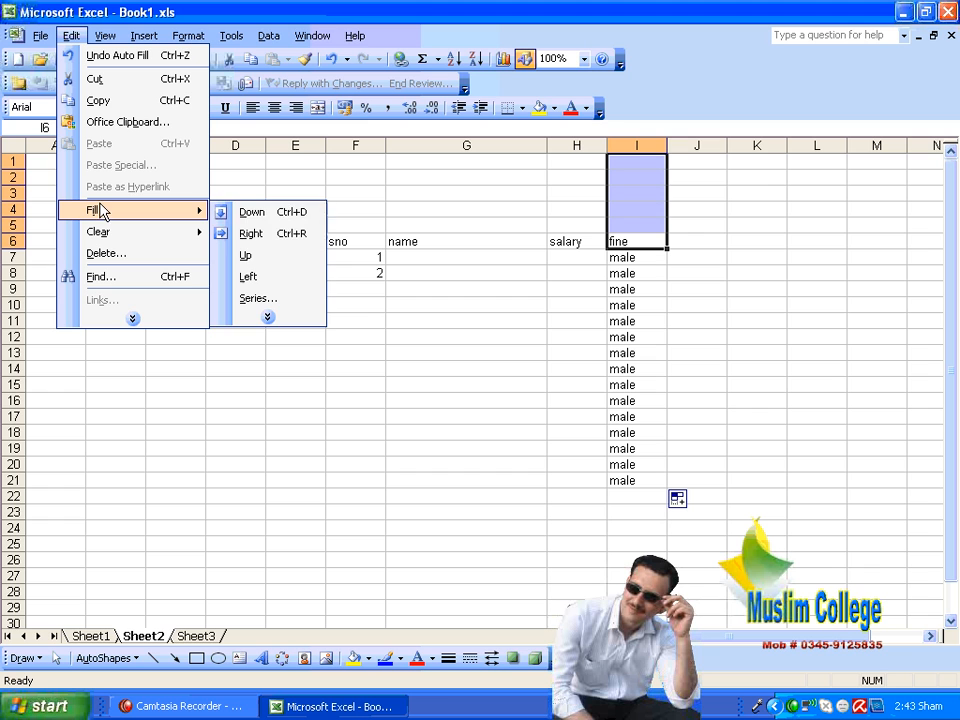
left_click(273, 256)
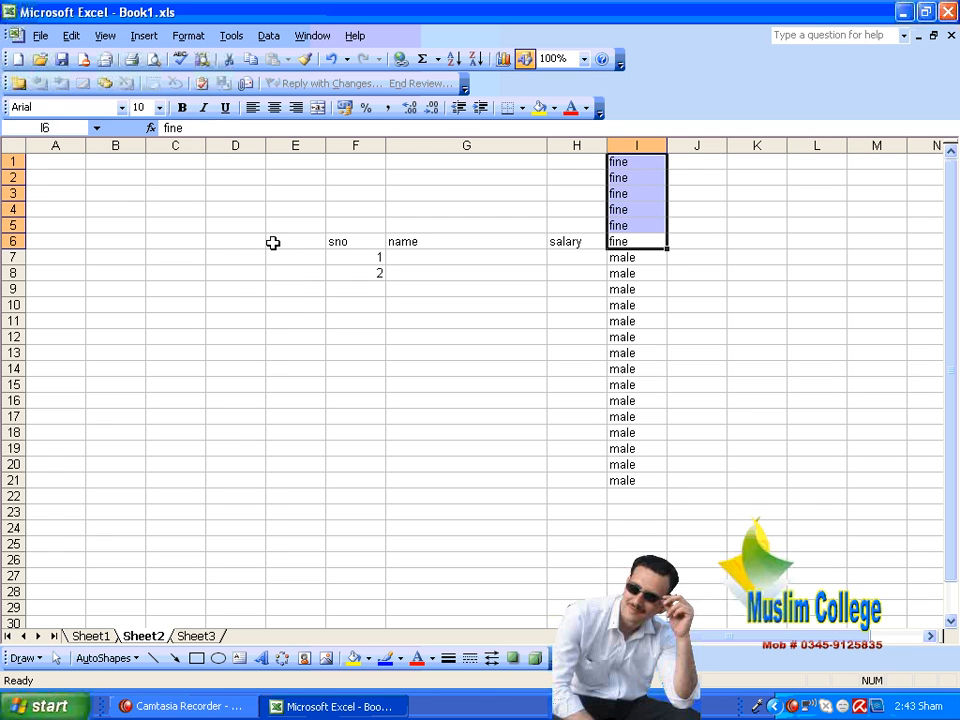
left_click(669, 367)
Step: Enter salary in the empty cell H25 below the table
left_click_drag(639, 242, 864, 234)
scroll(575, 467, "down", 2)
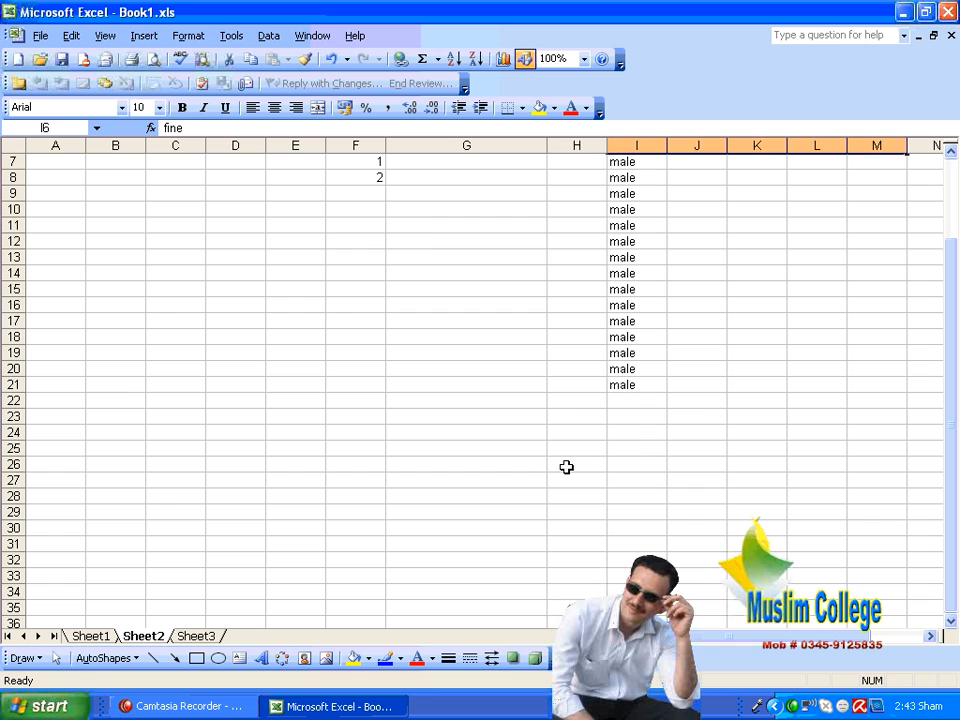
left_click(551, 450)
type("salary")
key("Tab")
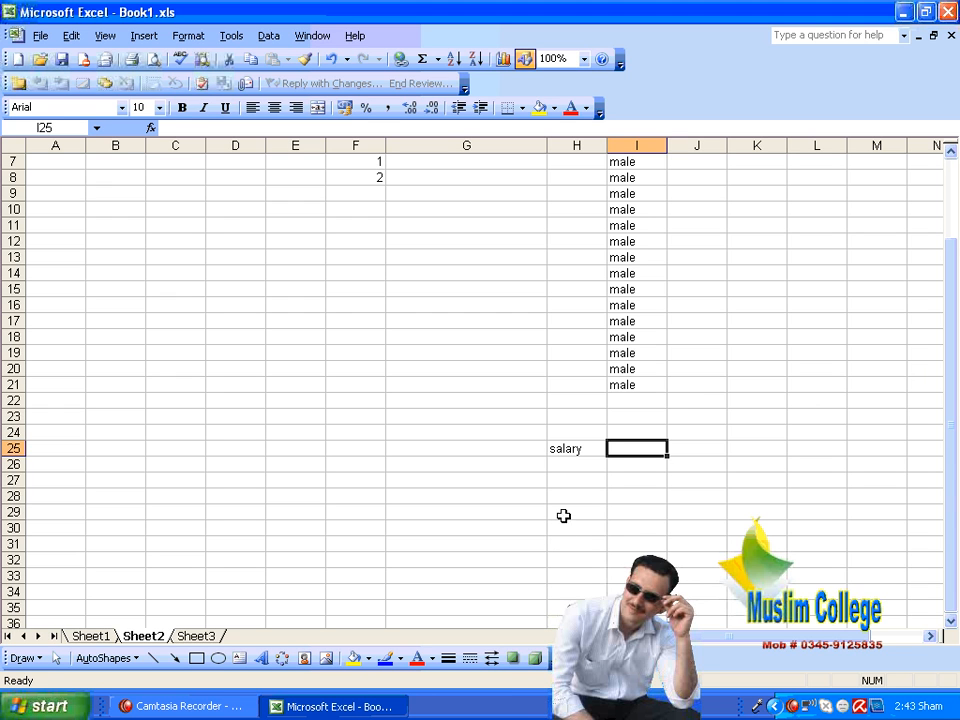
Step: Fill salary from H25 across row 25 through column N with the Fill Right command
left_click_drag(562, 450, 919, 448)
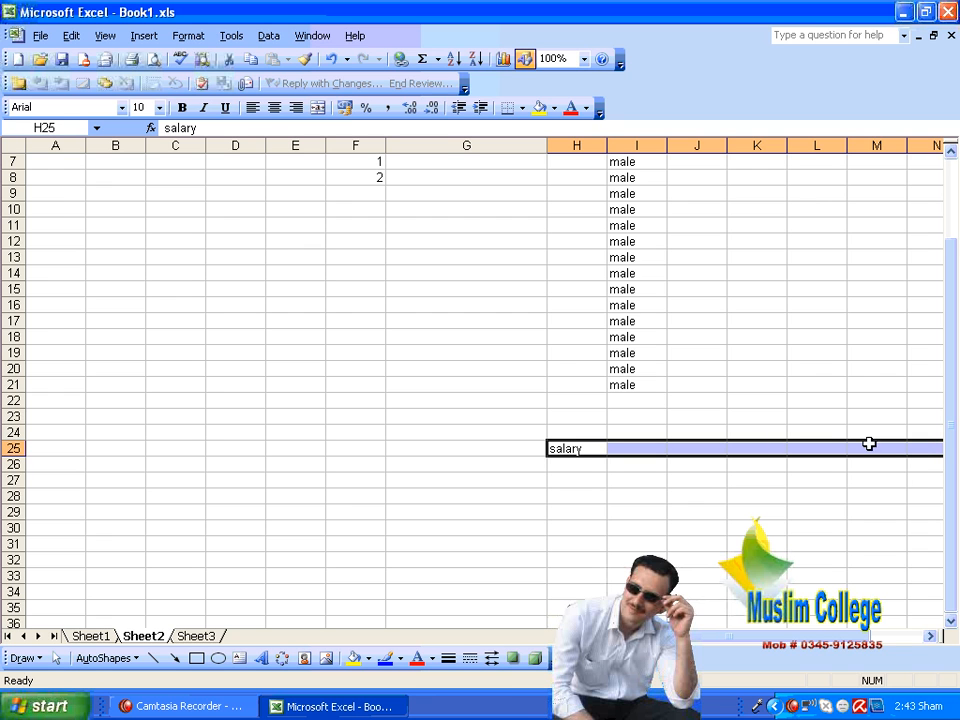
left_click(77, 38)
mouse_move(133, 212)
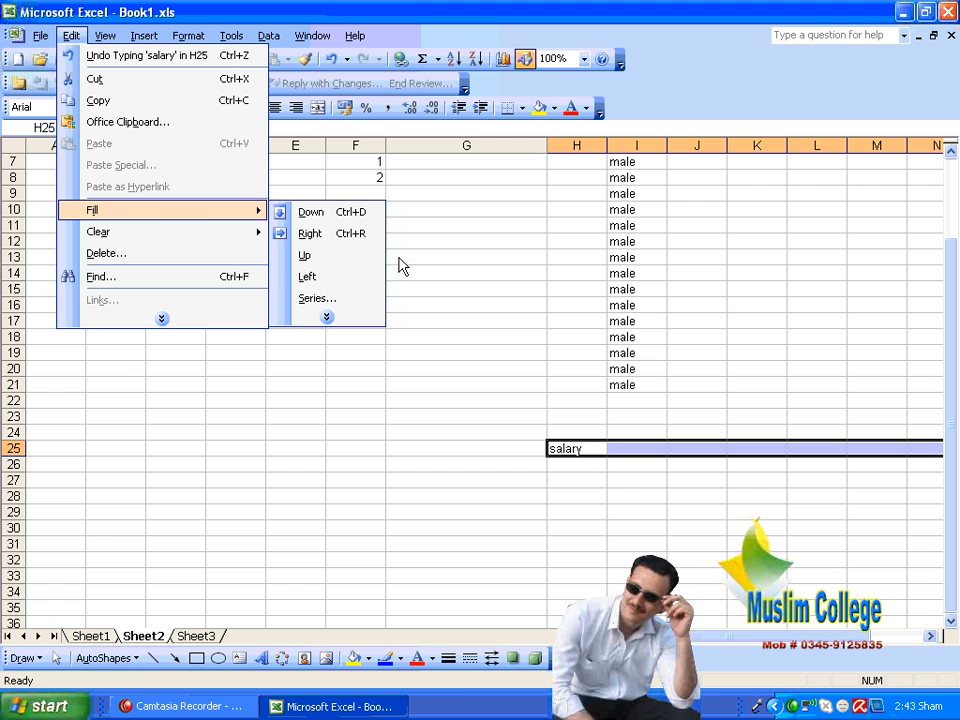
left_click(312, 234)
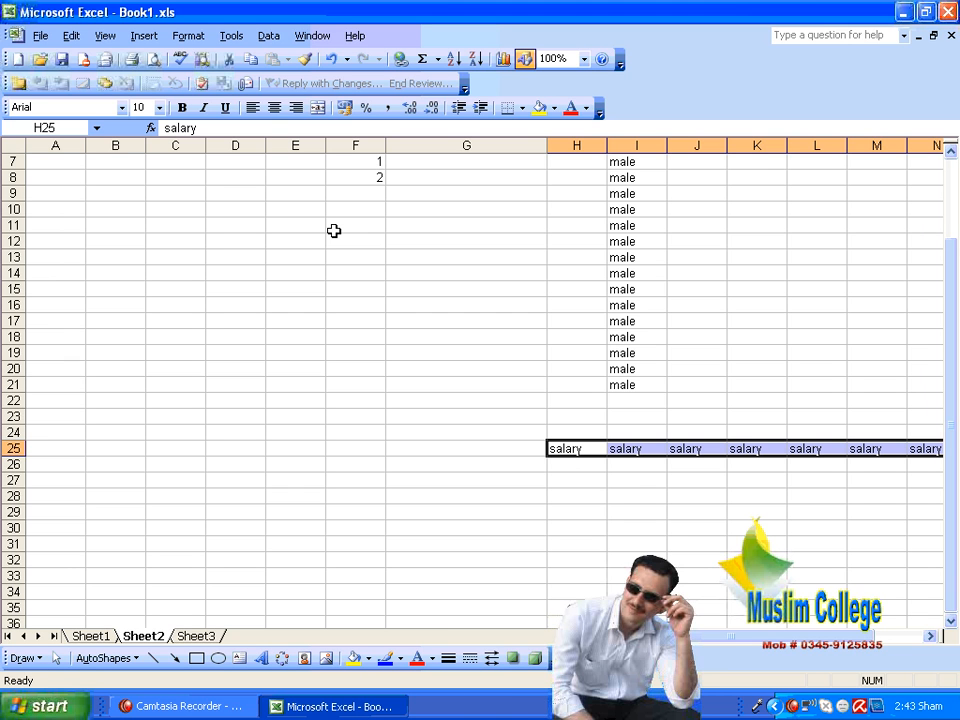
left_click(540, 462)
left_click_drag(555, 448, 167, 450)
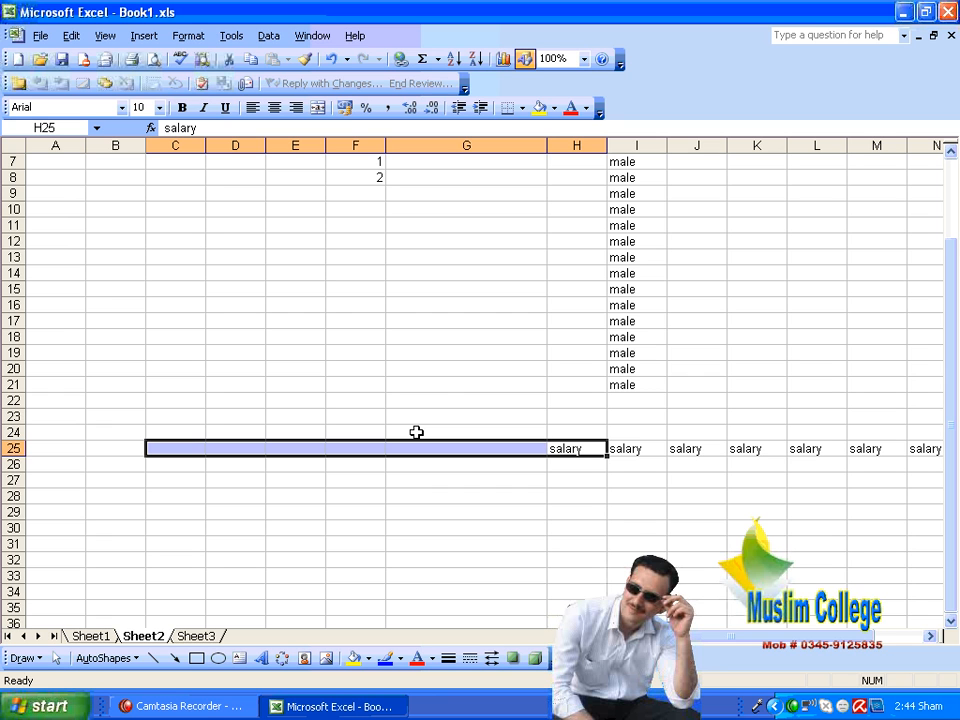
left_click(440, 291)
scroll(439, 300, "up", 2)
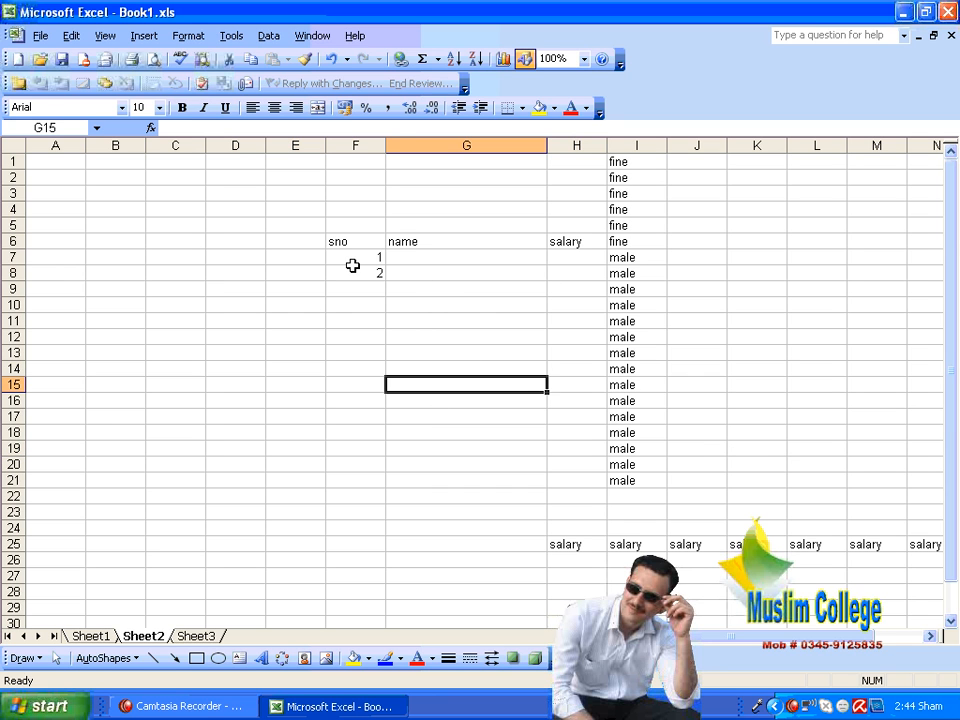
Step: Clear the serial number 2 from cell F8 in the sno column
mouse_move(351, 261)
left_mouse_down()
mouse_move(351, 309)
mouse_move(350, 270)
left_mouse_up()
left_click(407, 307)
left_click(382, 274)
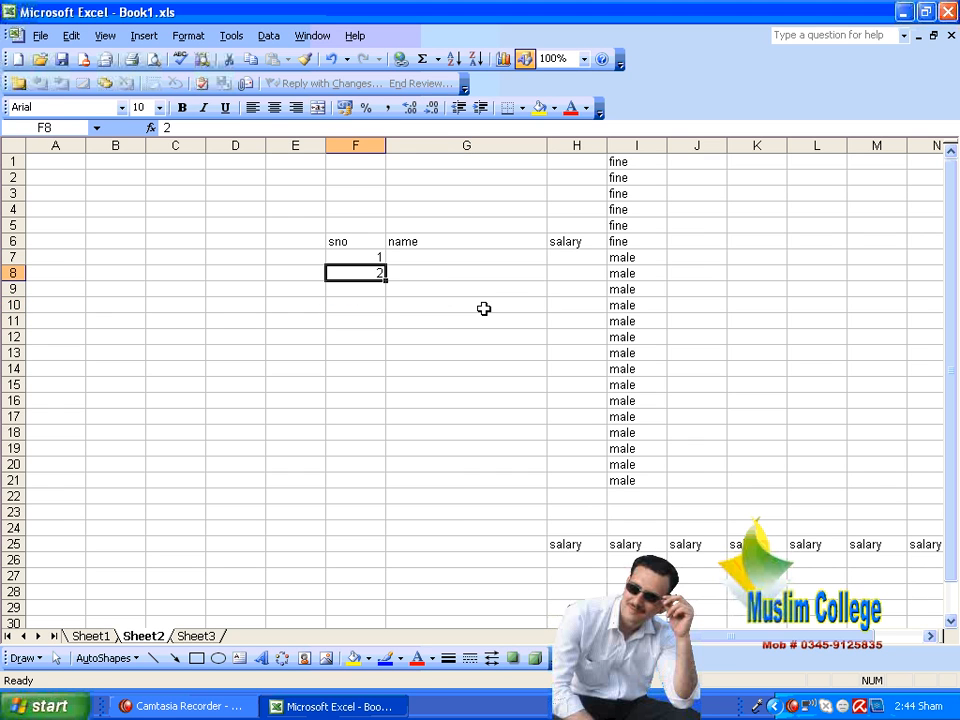
left_click(484, 308)
Step: Compare the series direction offered in the Series options for the column range F7:F25 and the row range F7:K7
left_click_drag(378, 257, 364, 551)
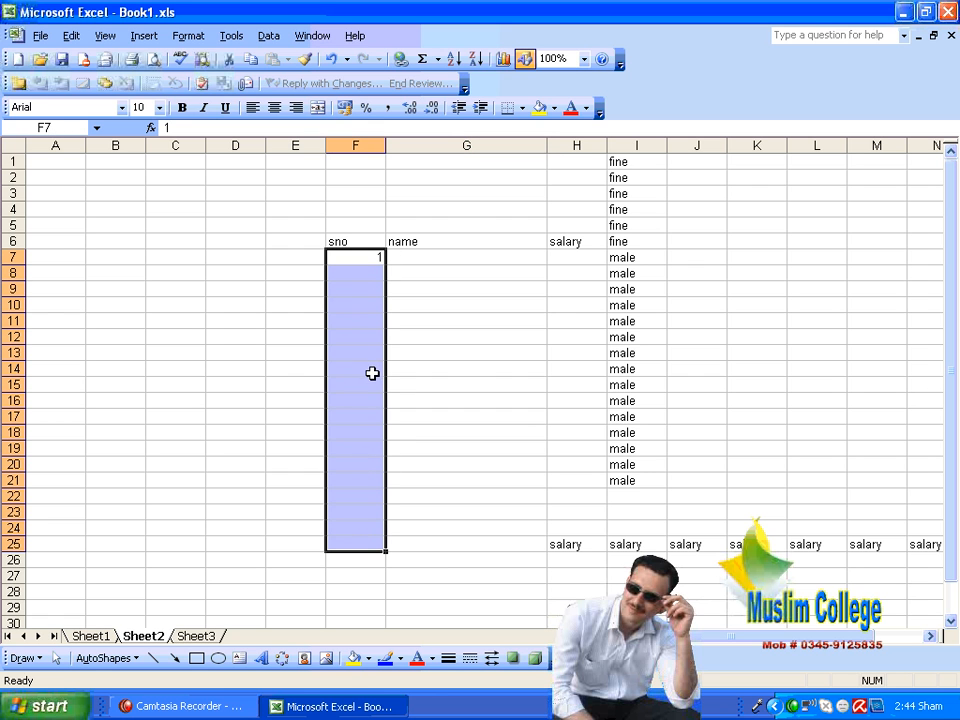
left_click(71, 36)
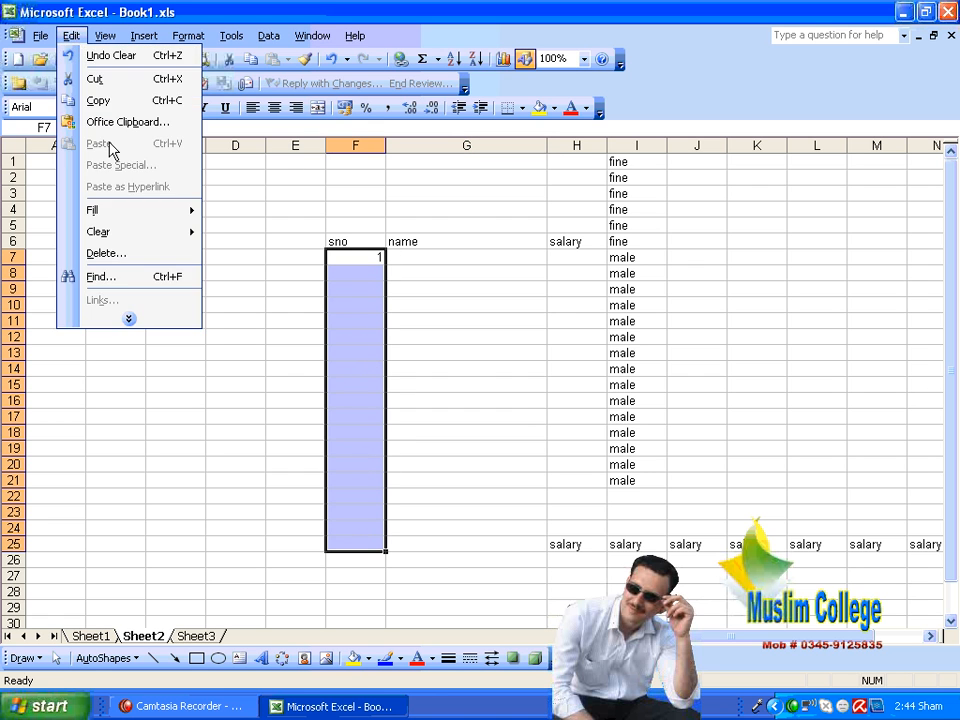
mouse_move(188, 210)
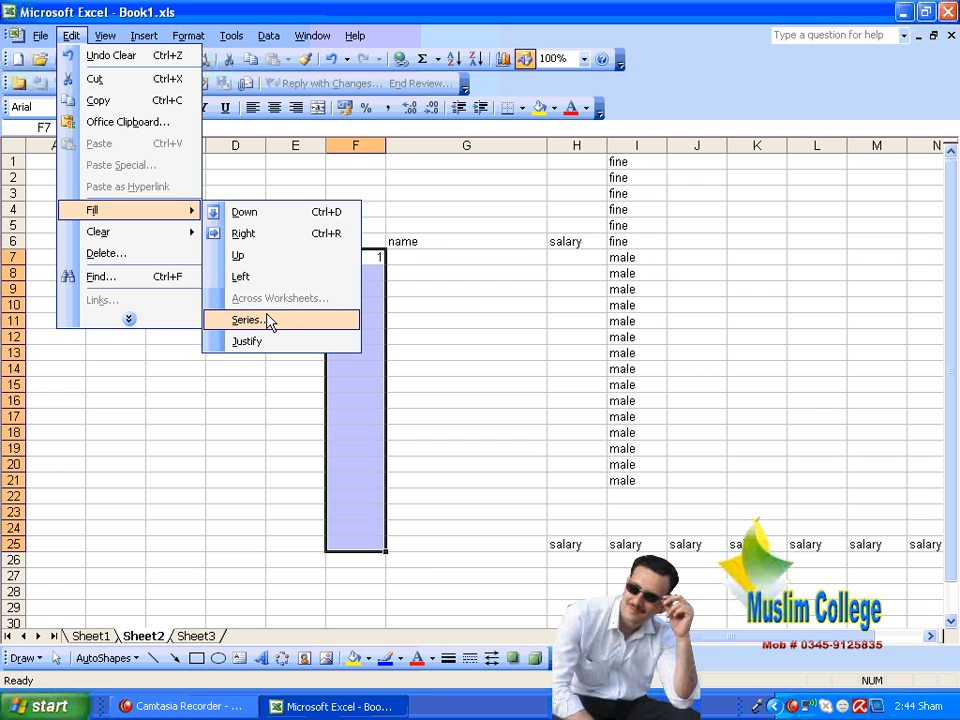
left_click(268, 320)
left_click_drag(397, 268, 779, 100)
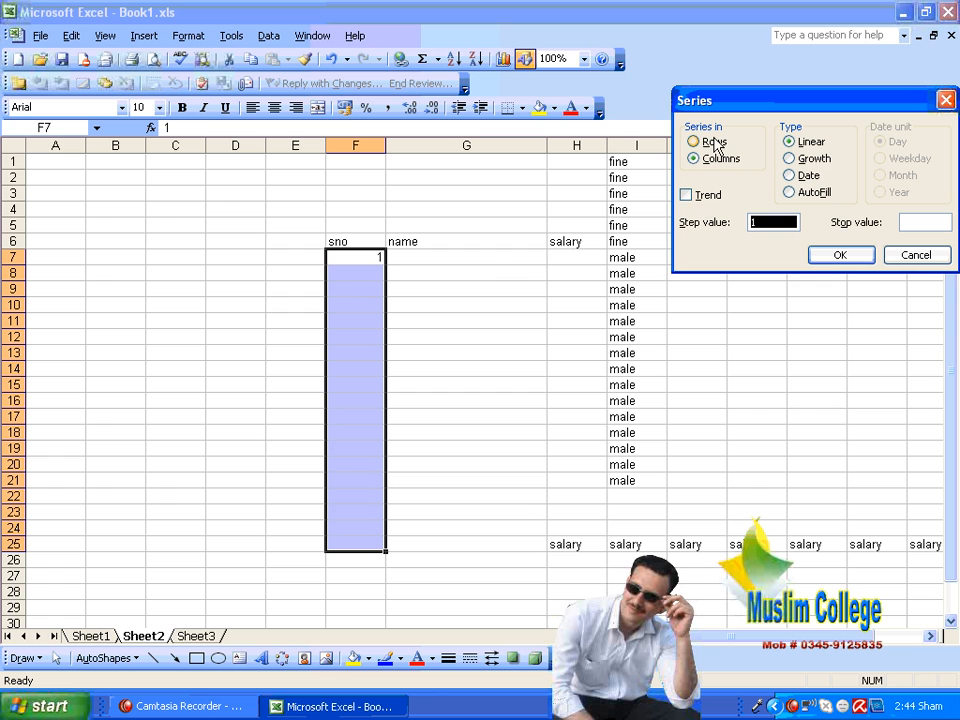
left_click(924, 258)
left_click(650, 287)
left_click_drag(373, 259, 754, 257)
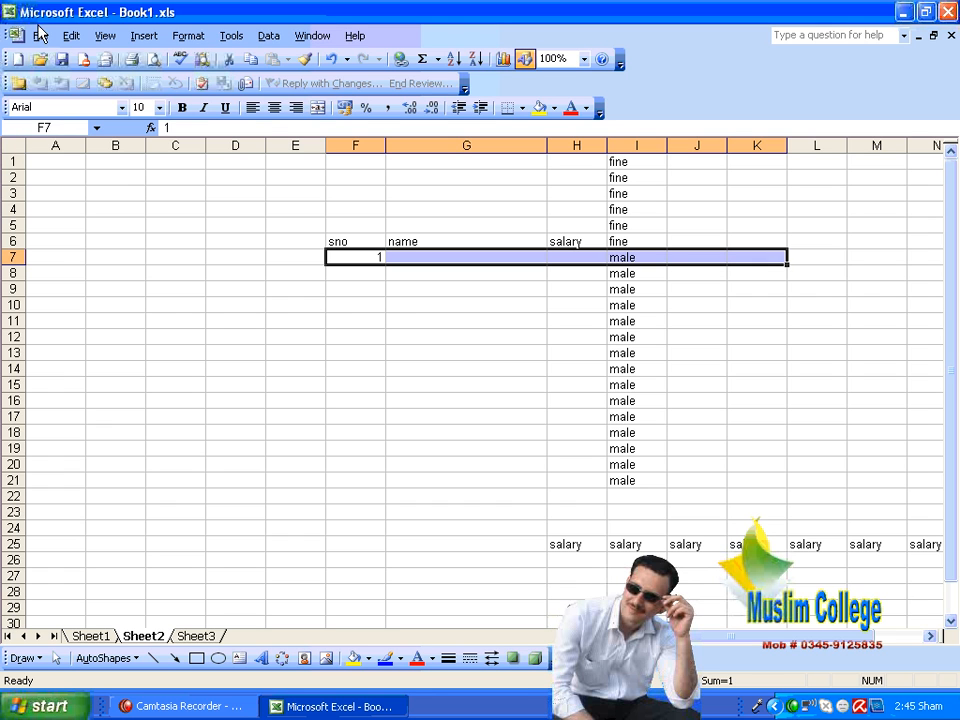
left_click(71, 35)
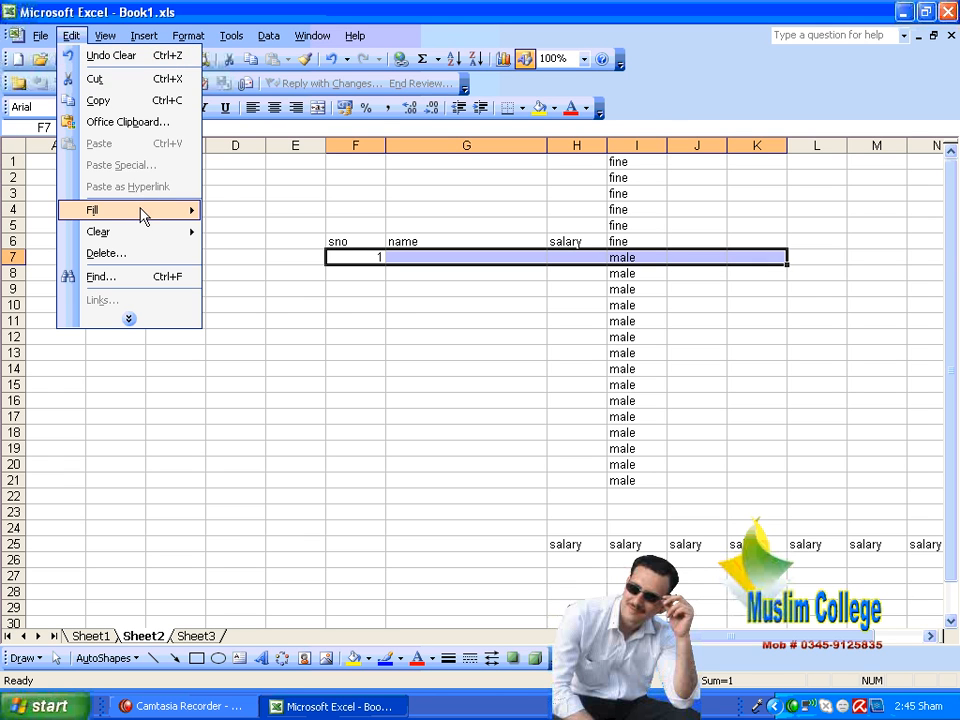
mouse_move(145, 211)
left_click(272, 300)
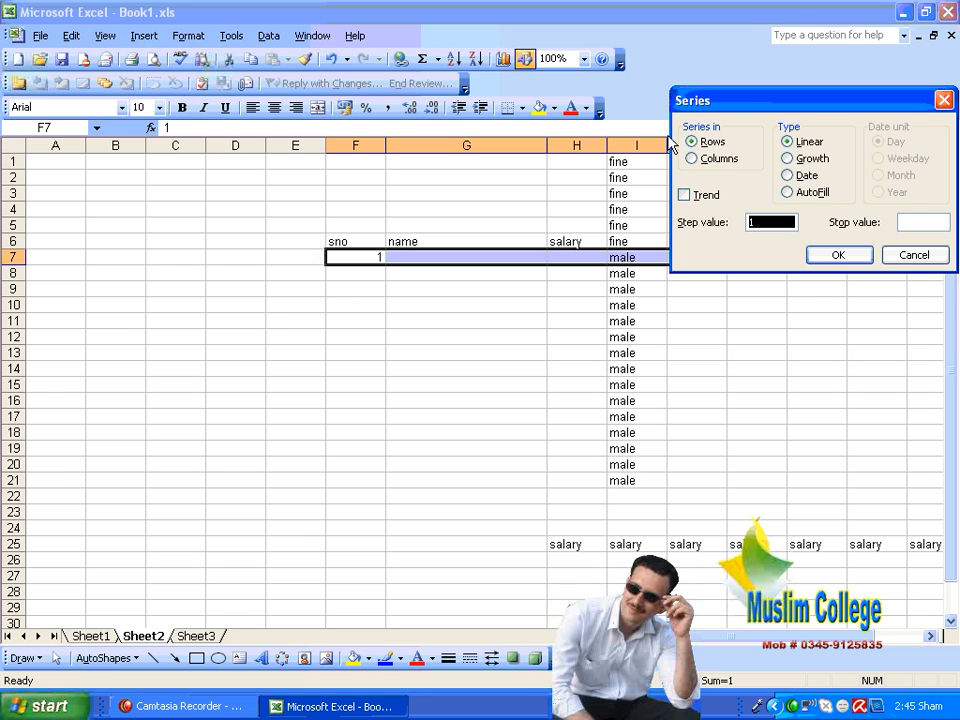
left_click(888, 255)
left_click(471, 302)
Step: Fill F7:F22 with a linear series in columns using a step value of 1, and undo the fill
left_click_drag(366, 262, 356, 501)
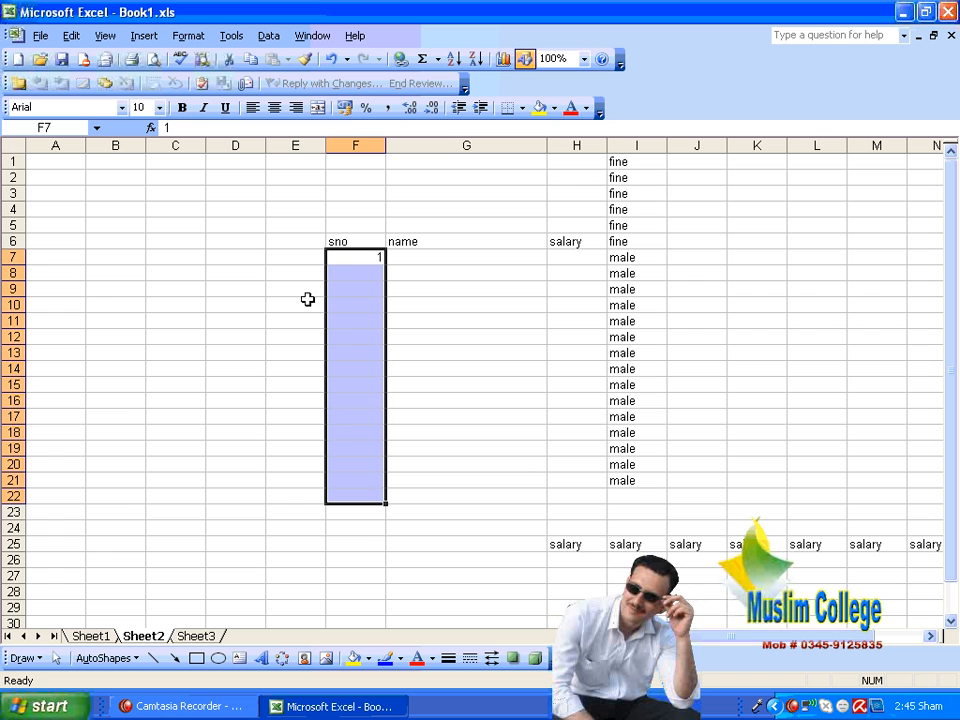
left_click(71, 36)
mouse_move(105, 211)
left_click(278, 297)
left_click_drag(722, 102, 622, 48)
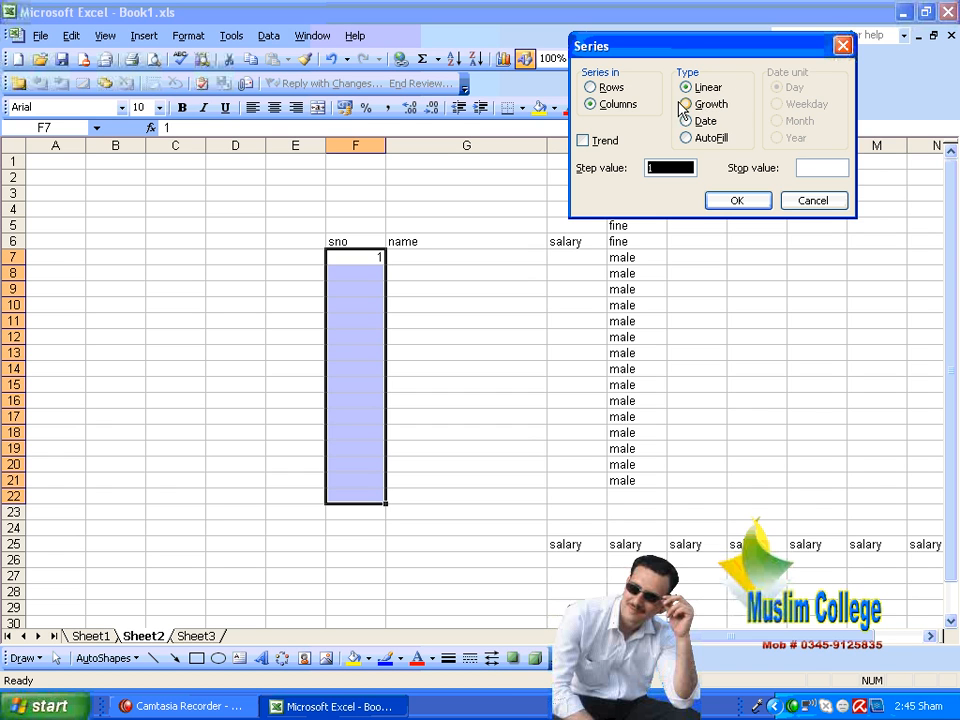
left_click(733, 201)
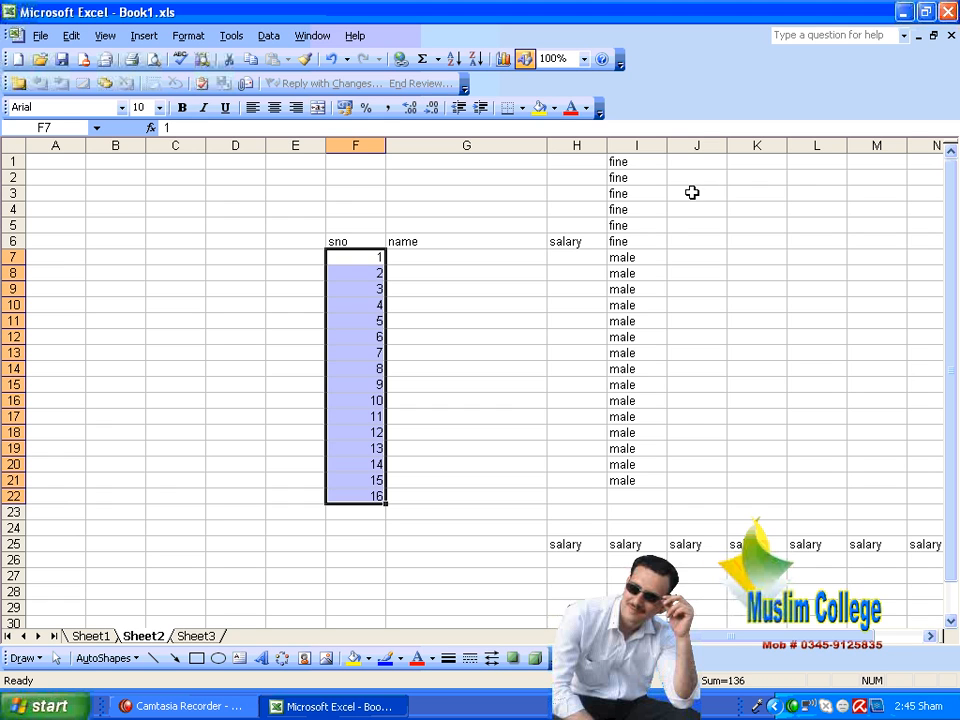
key("ctrl+z")
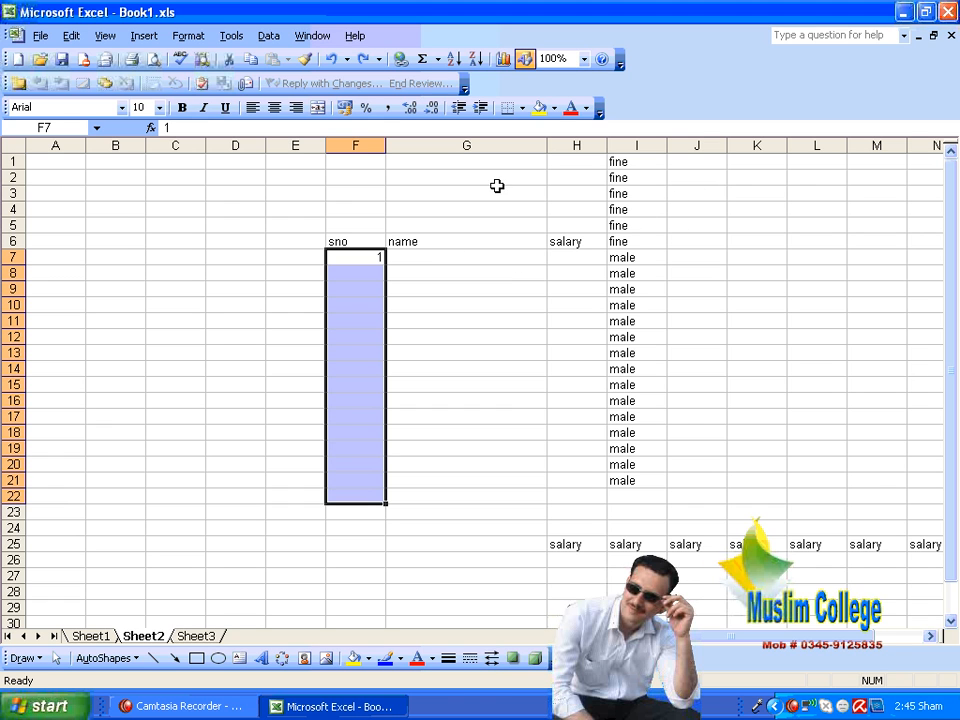
Step: Fill F7:F22 with a growth series in columns using a step value of 1, and undo the fill
left_click(72, 38)
mouse_move(150, 232)
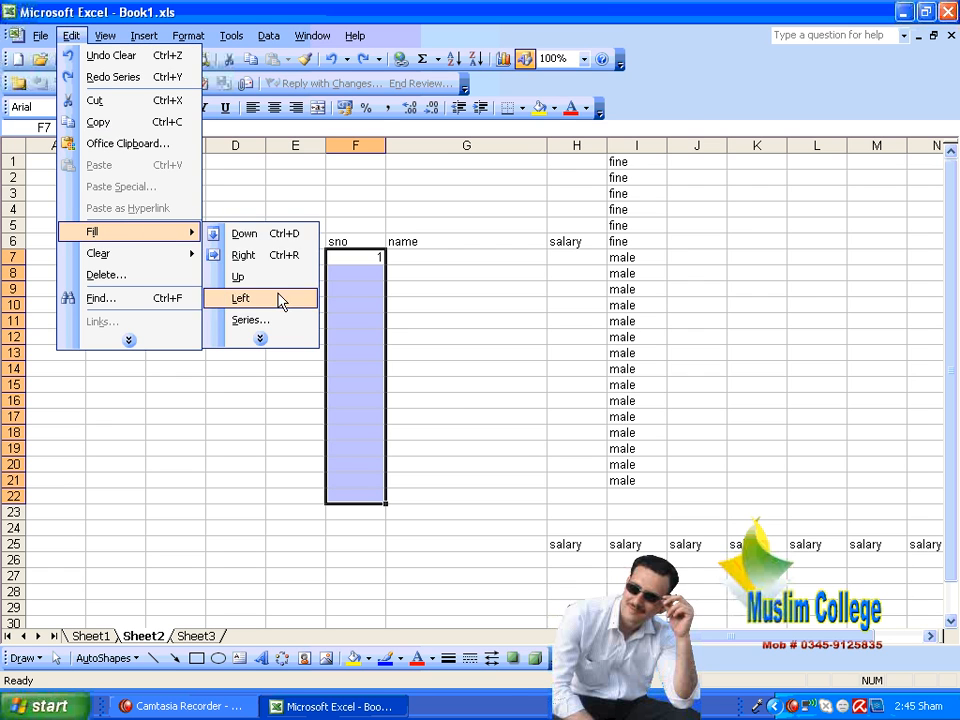
left_click(278, 322)
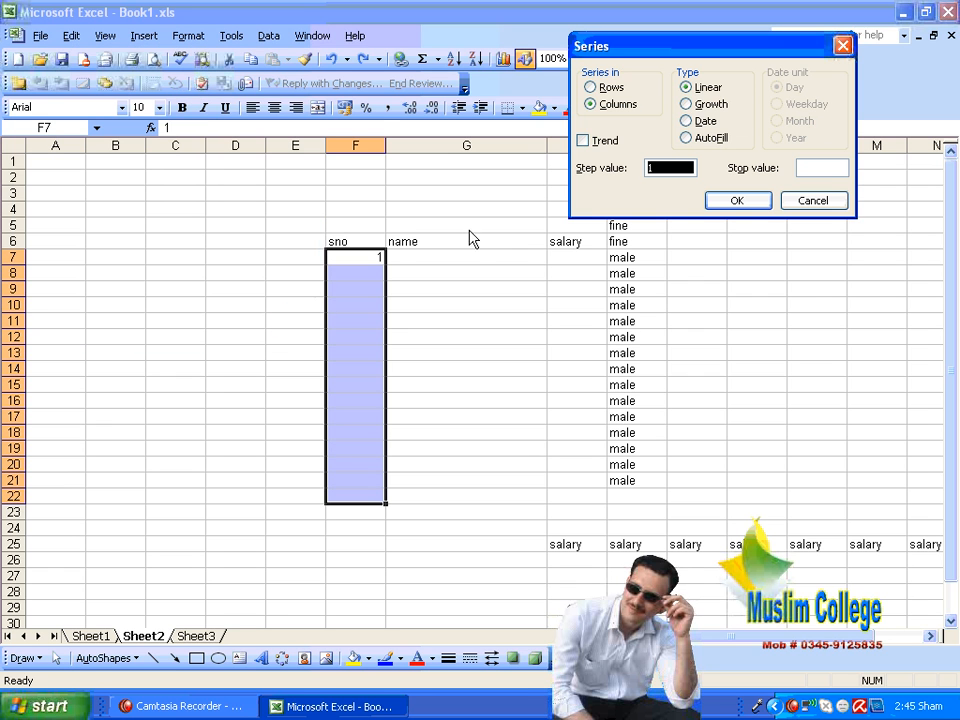
left_click(703, 106)
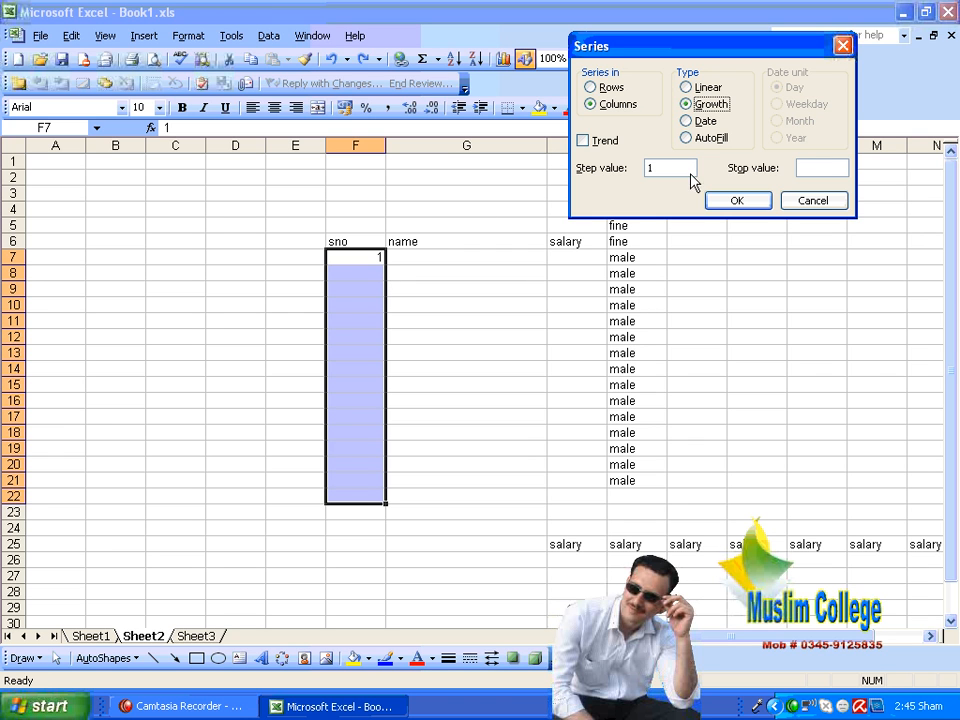
left_click(747, 203)
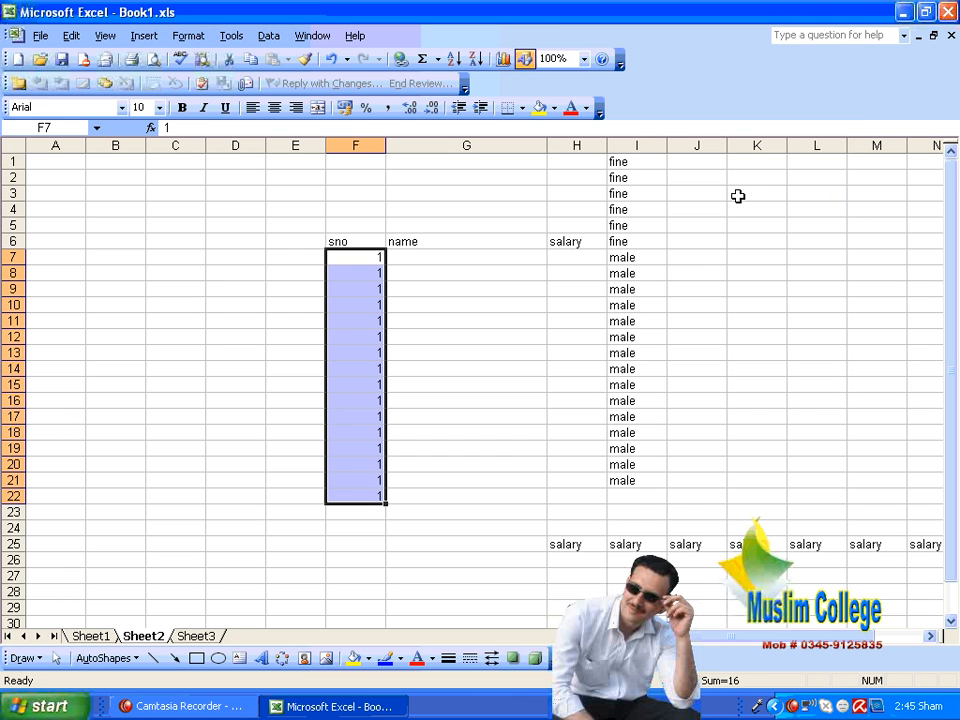
key("ctrl+z")
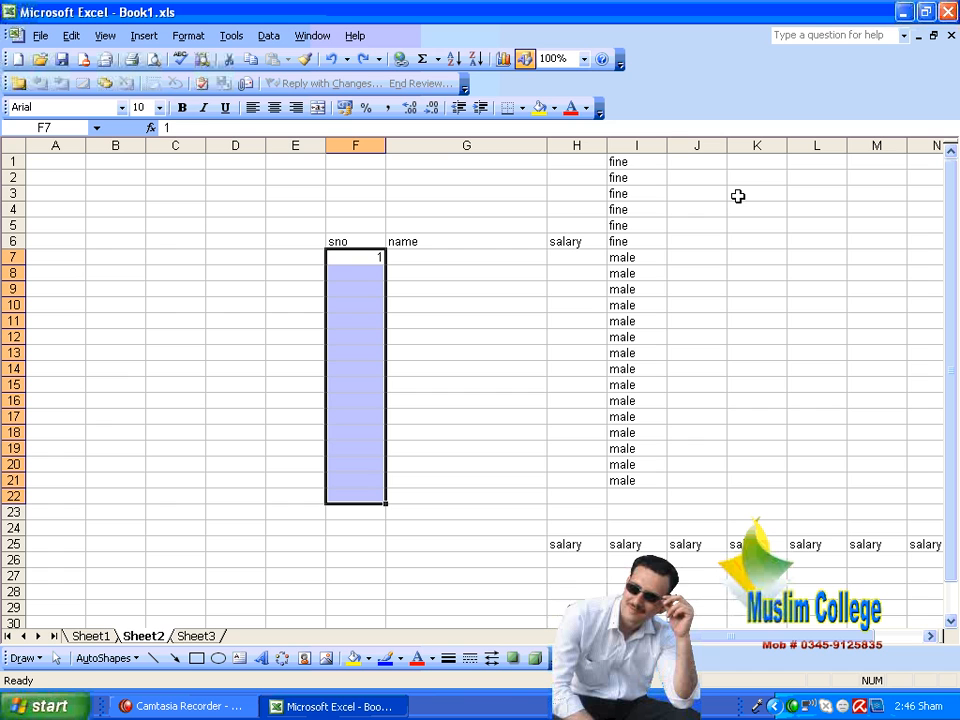
left_click(75, 38)
mouse_move(129, 231)
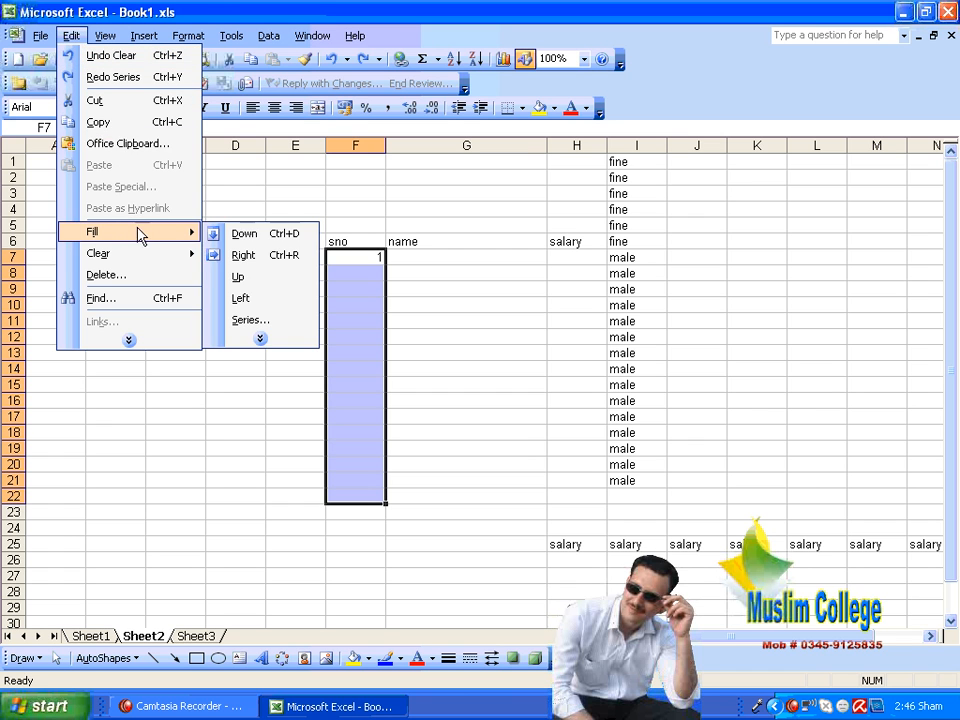
left_click(266, 319)
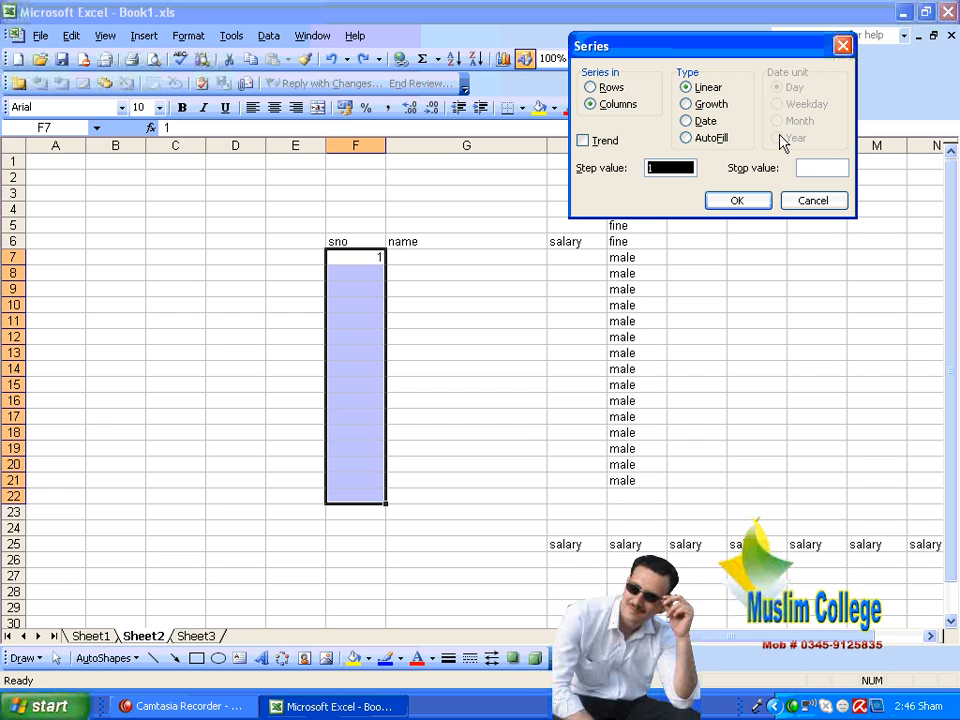
left_click(818, 201)
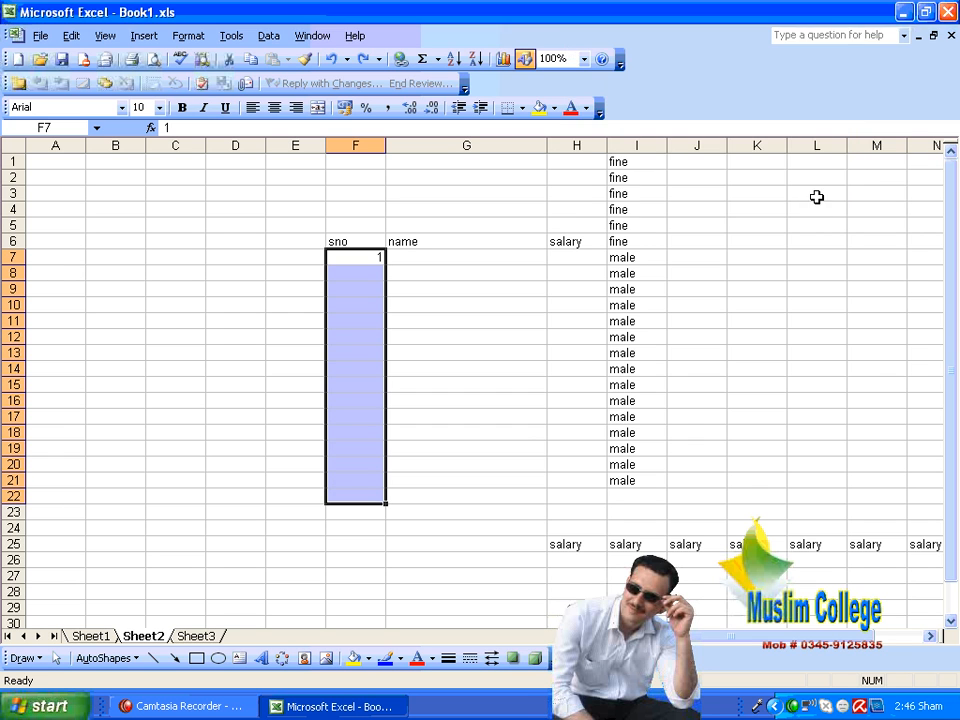
Step: Add a date column header in J6 and enter 20/6/2010 below it in J7
left_click(705, 239)
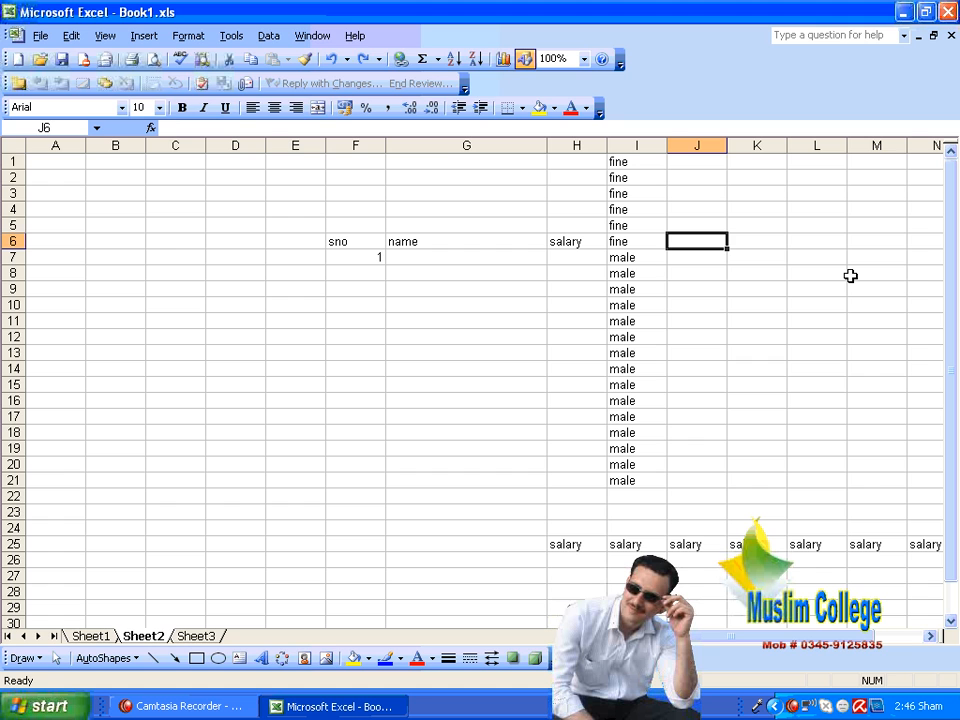
type("date")
key("Return")
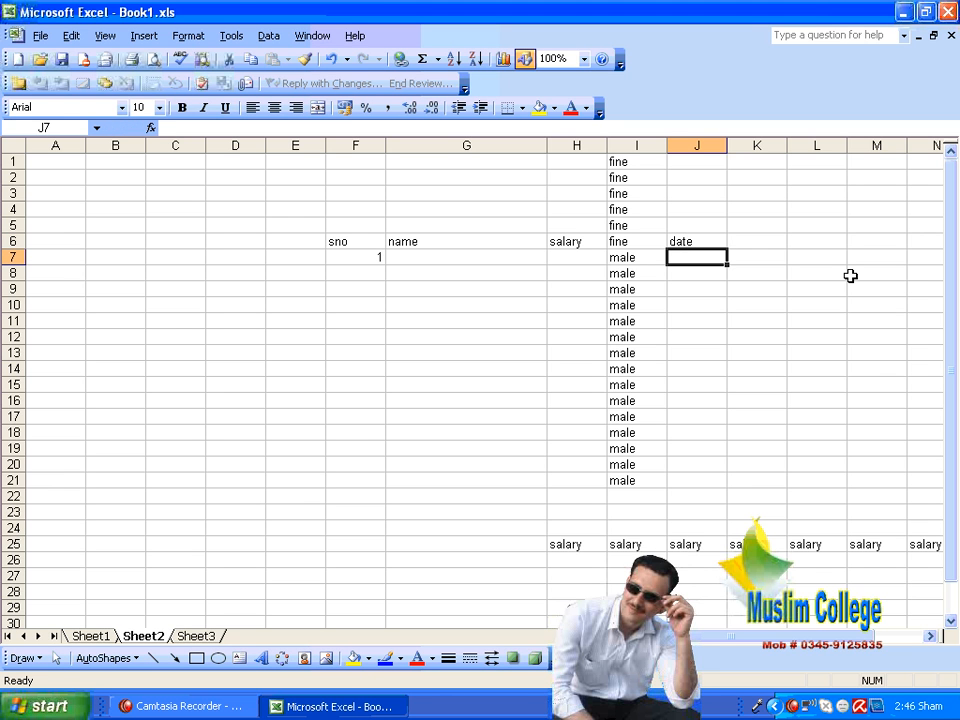
type("20")
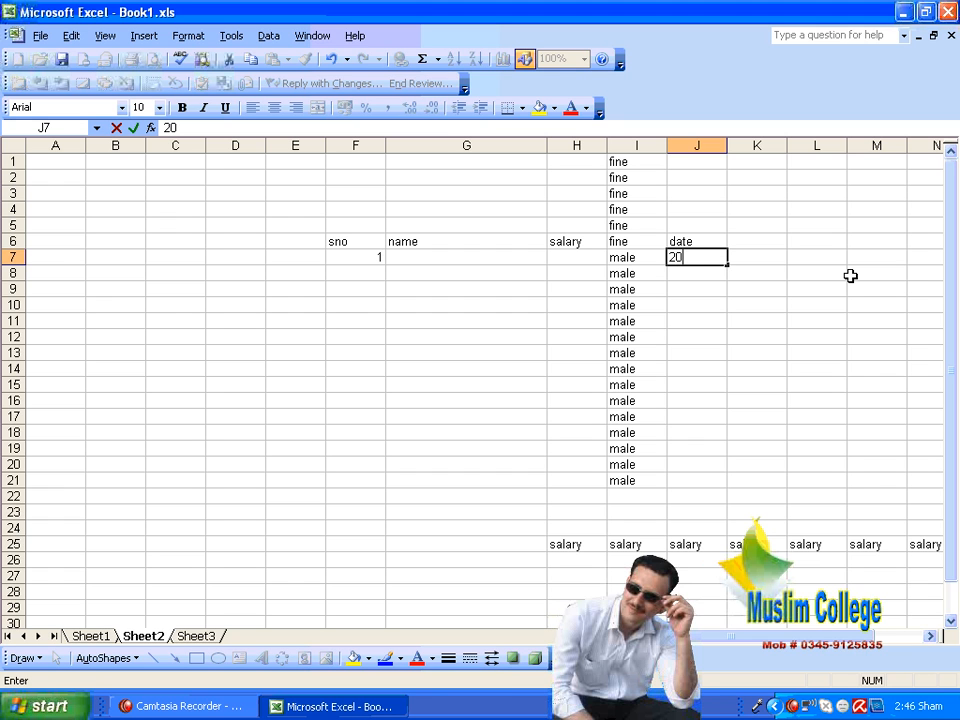
type("/6/2010")
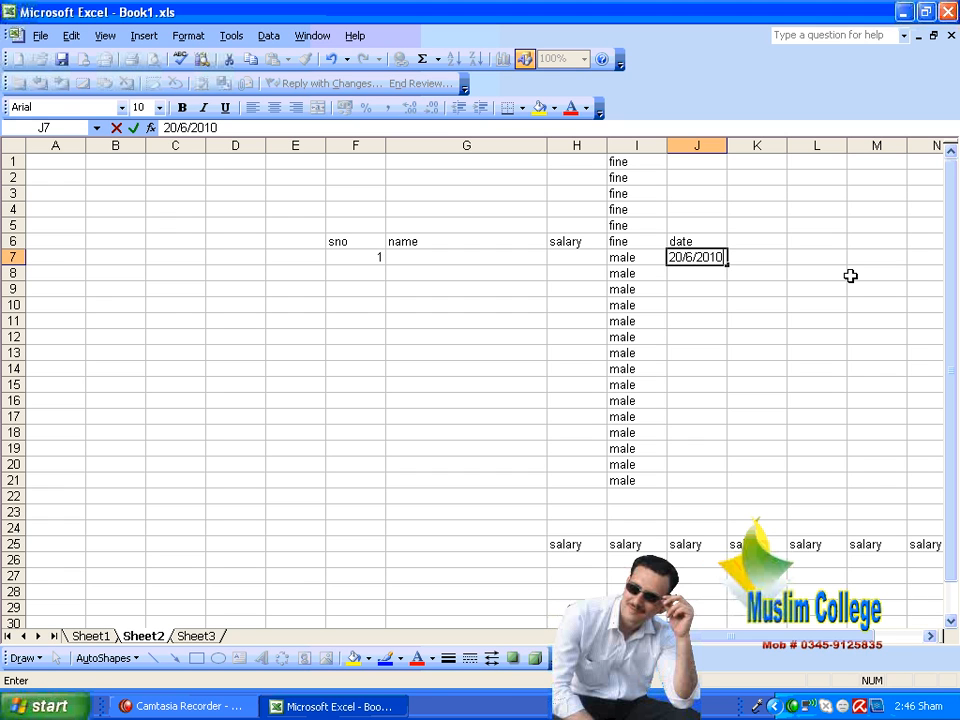
key("Return")
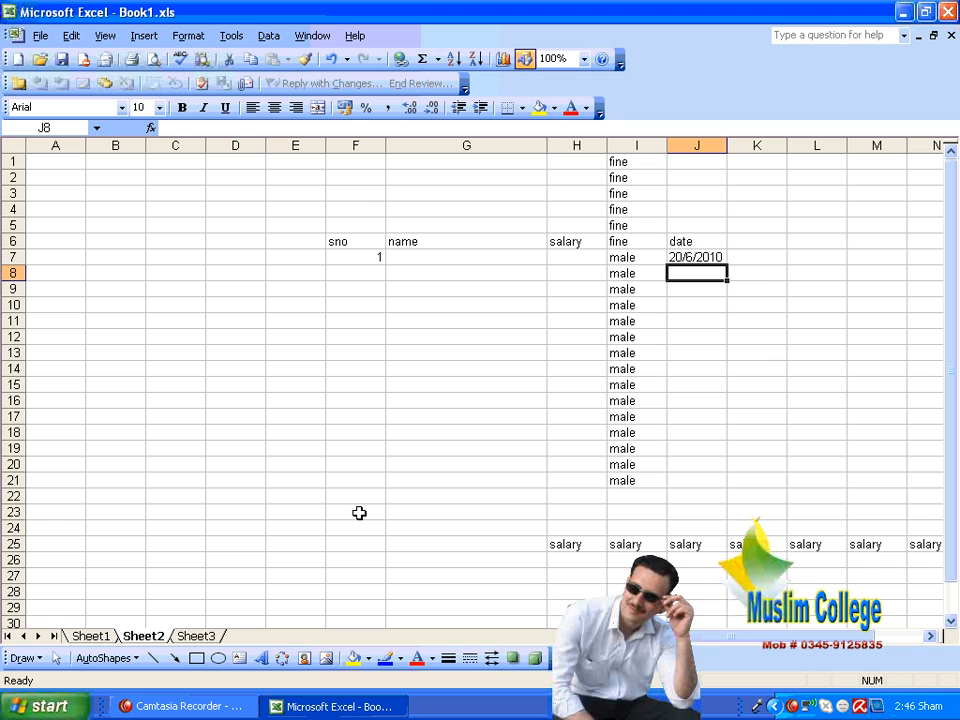
Step: Try to fill J7:J21 with a date series in columns, using the Day unit and a step value of 1
left_click(695, 336)
left_click(688, 274)
left_click(896, 306)
left_click_drag(711, 257, 707, 482)
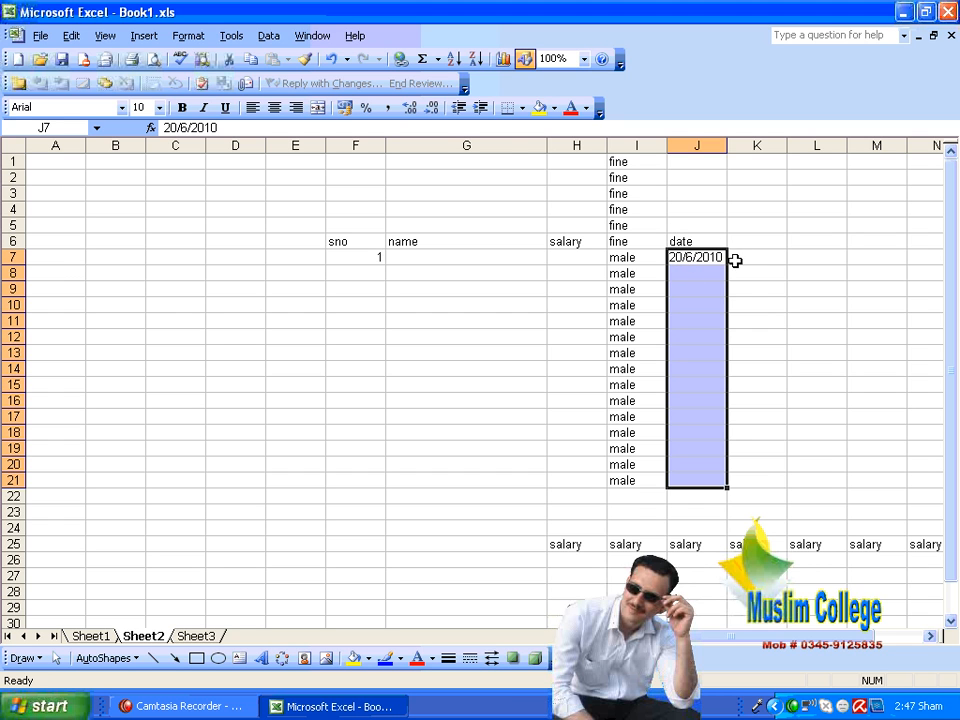
left_click(71, 38)
mouse_move(145, 225)
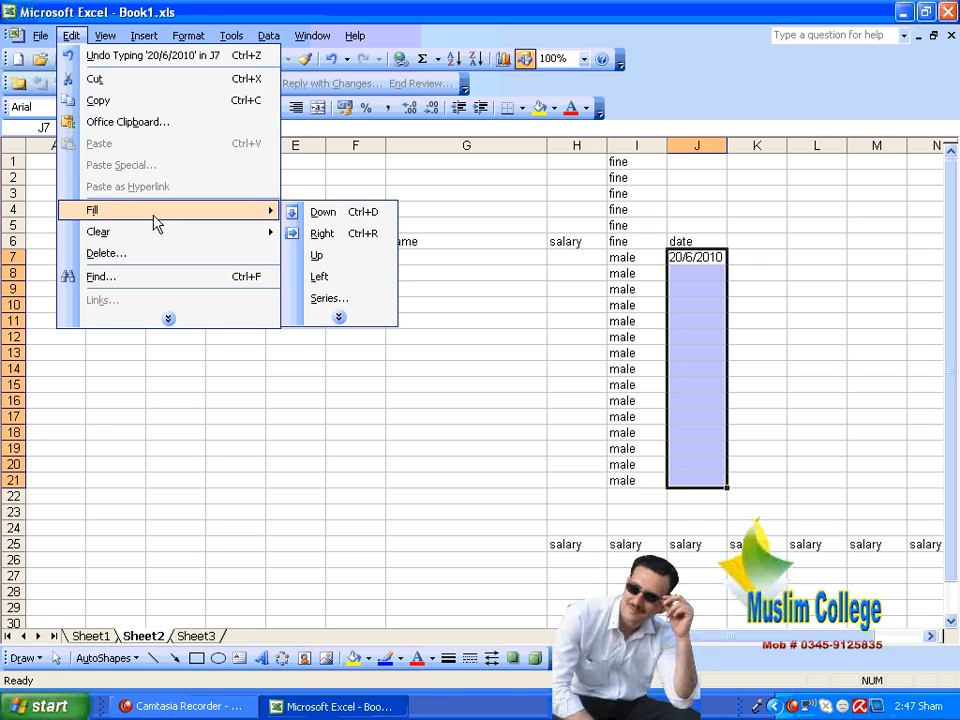
left_click(328, 299)
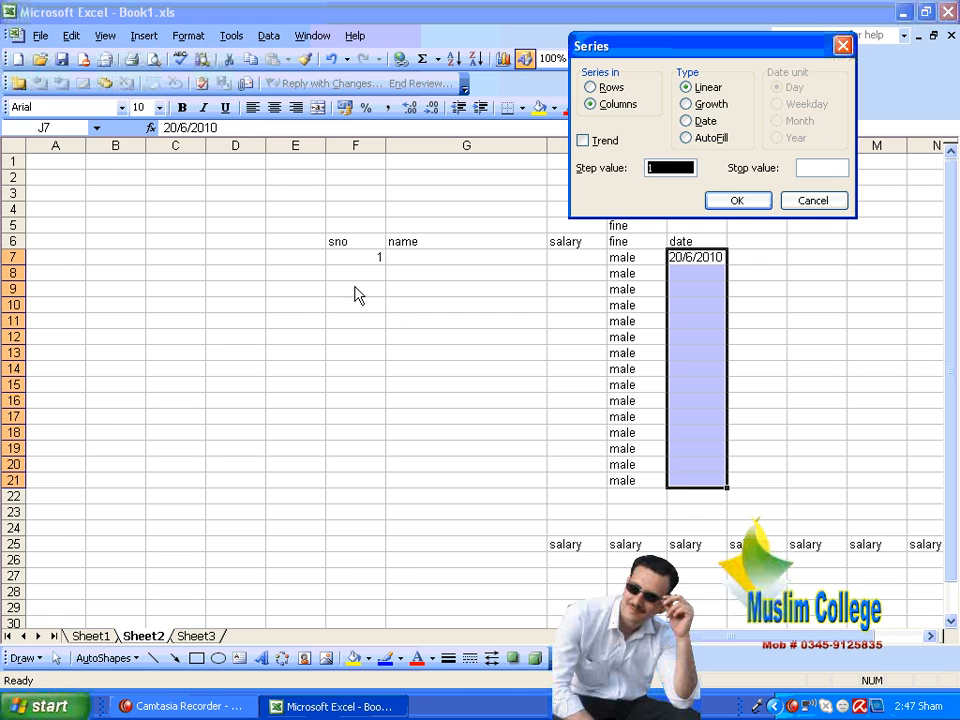
left_click(706, 122)
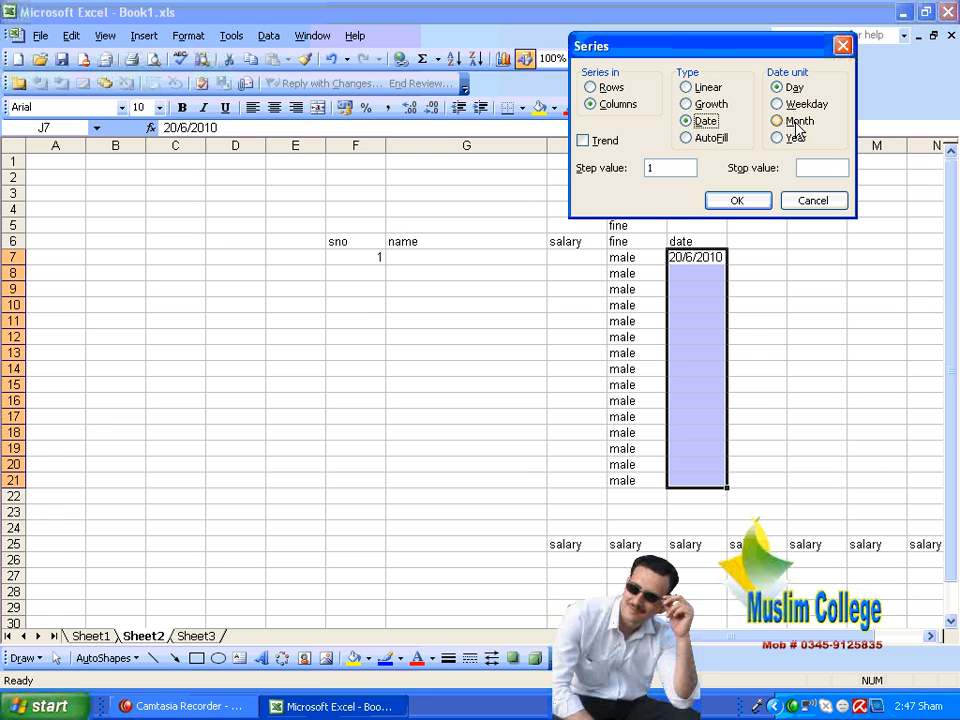
left_click_drag(735, 47, 522, 30)
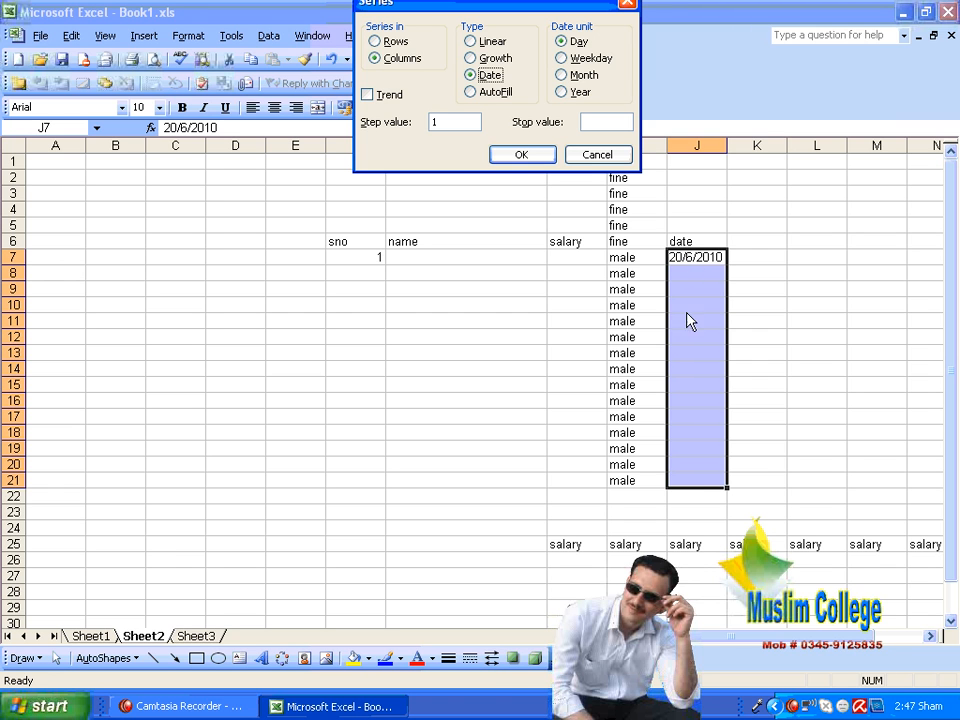
left_click(512, 156)
left_click(805, 274)
Step: Try to fill the larger range J7:J22 with a date series in columns using a step value of 1
left_click_drag(697, 257, 705, 495)
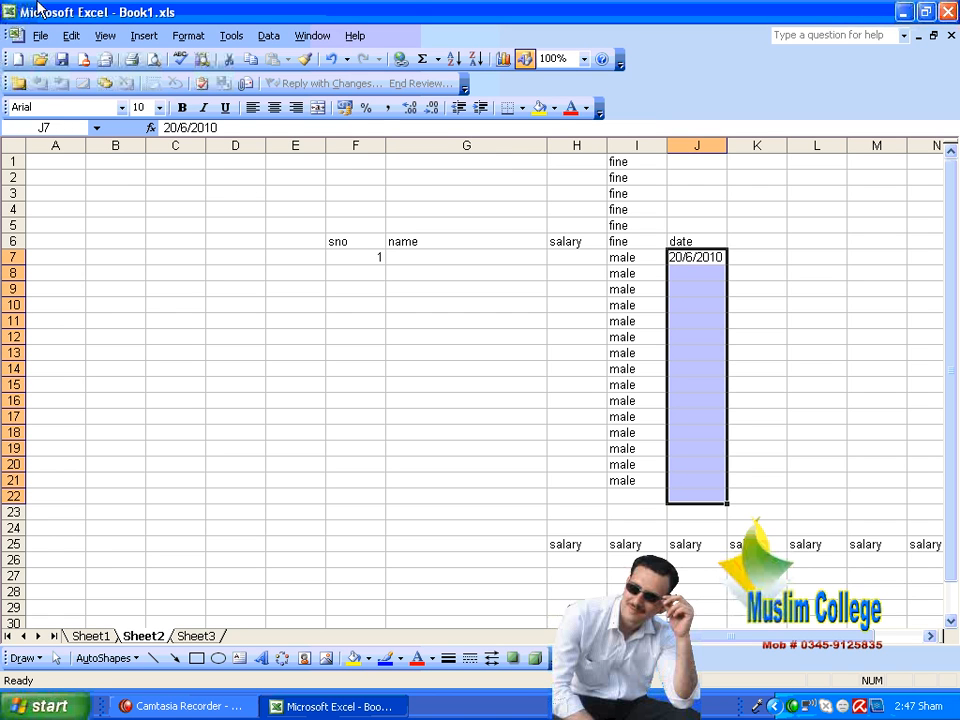
left_click(70, 36)
mouse_move(141, 210)
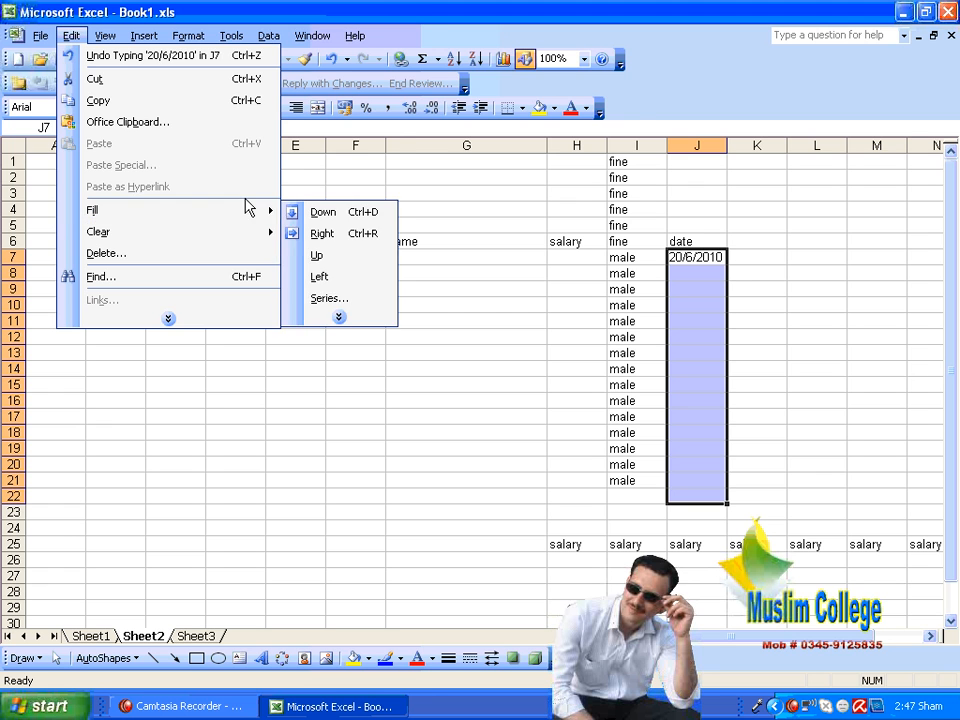
left_click(332, 300)
left_click(469, 90)
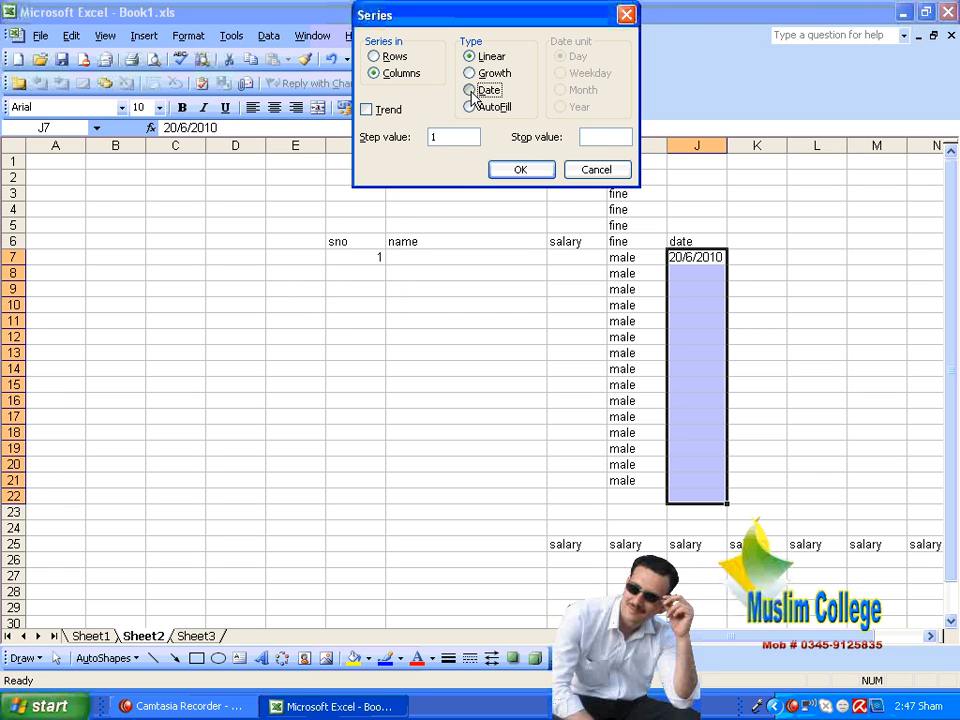
left_click(543, 172)
left_click(828, 301)
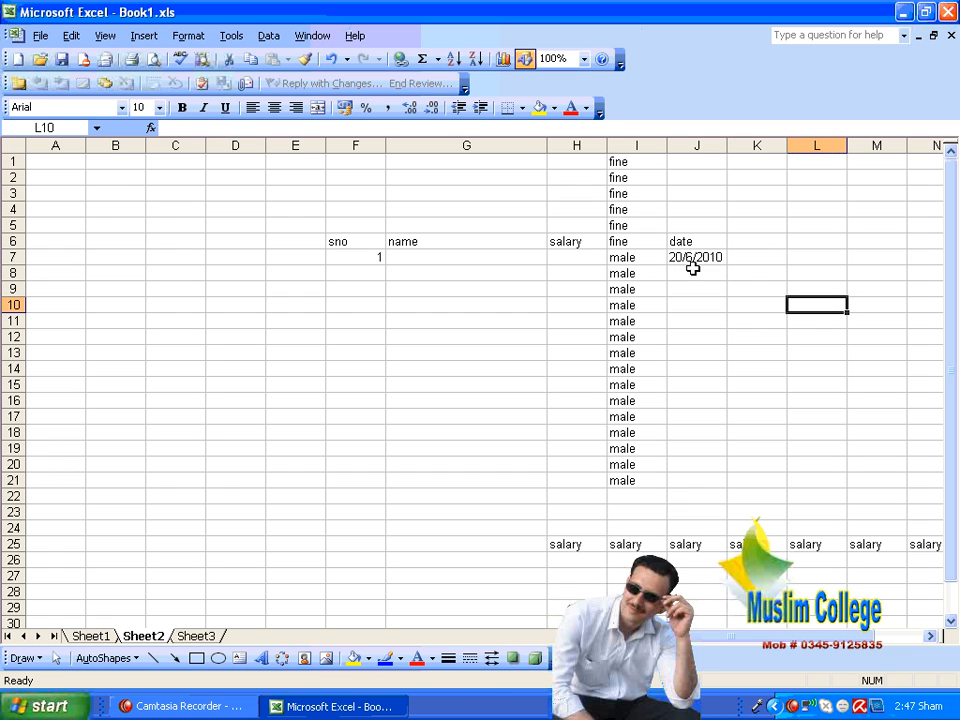
left_click(695, 257)
double_click(695, 257)
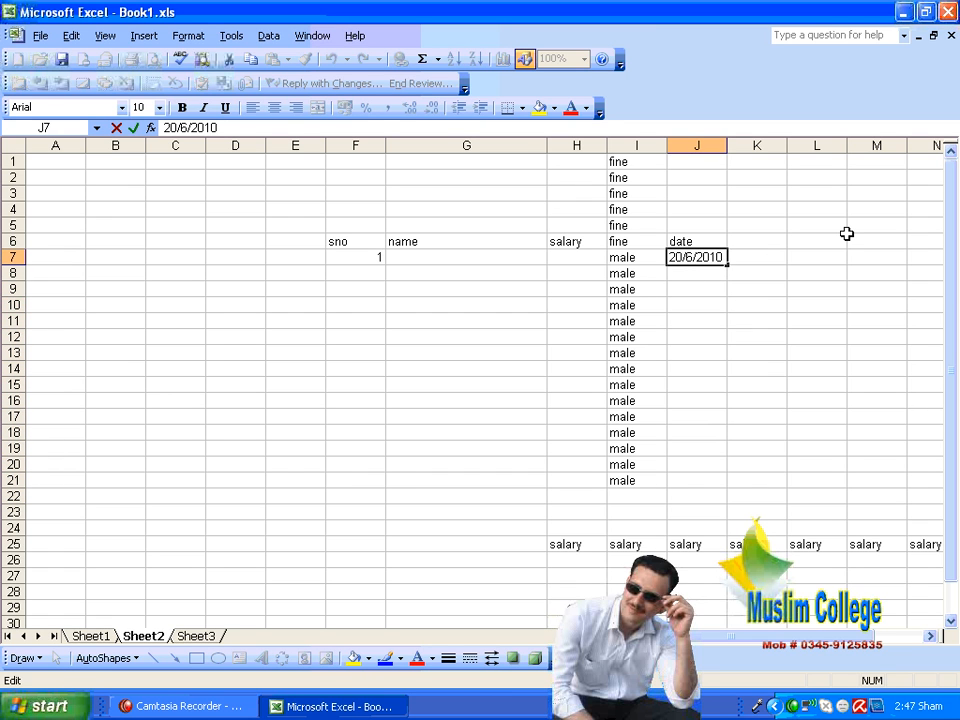
key("Return")
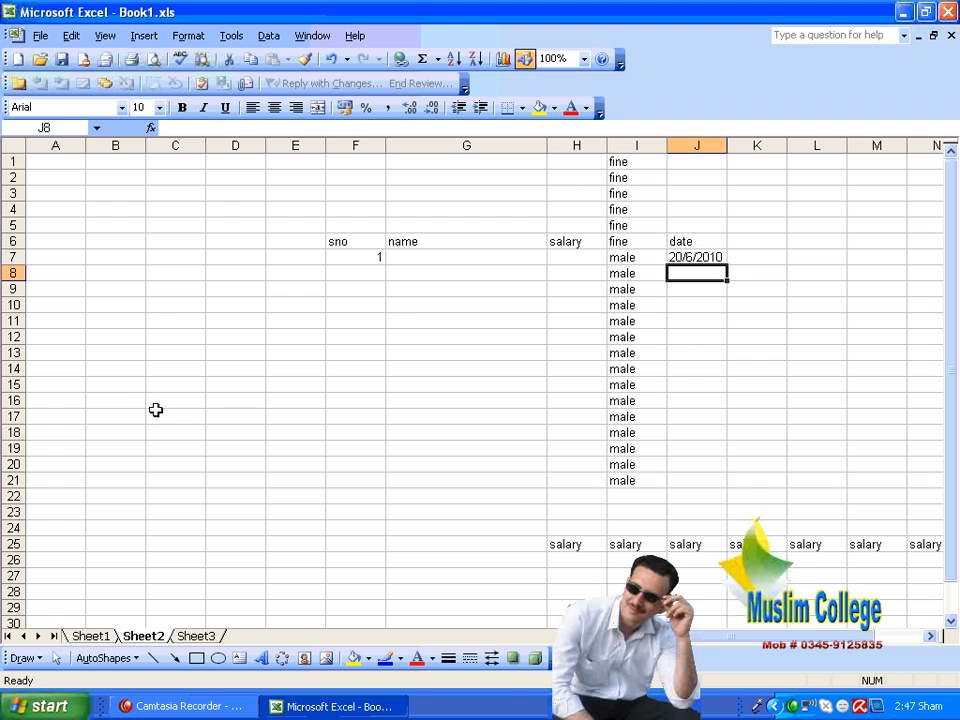
Step: Enter the date 20/06/2010 in cell C11 in day-first order
left_click(166, 317)
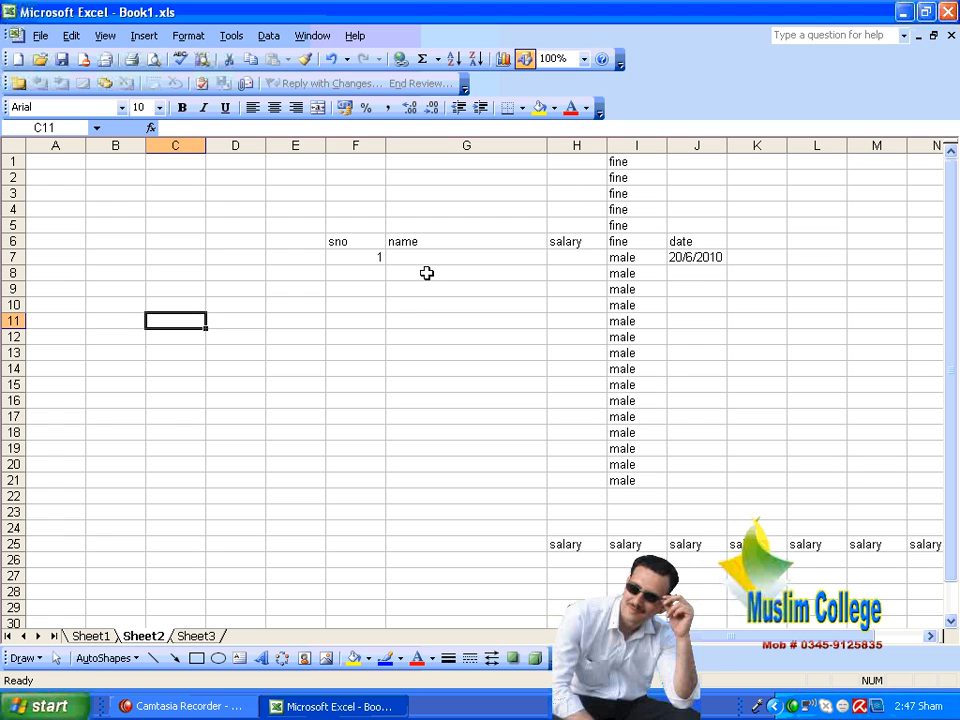
type("2")
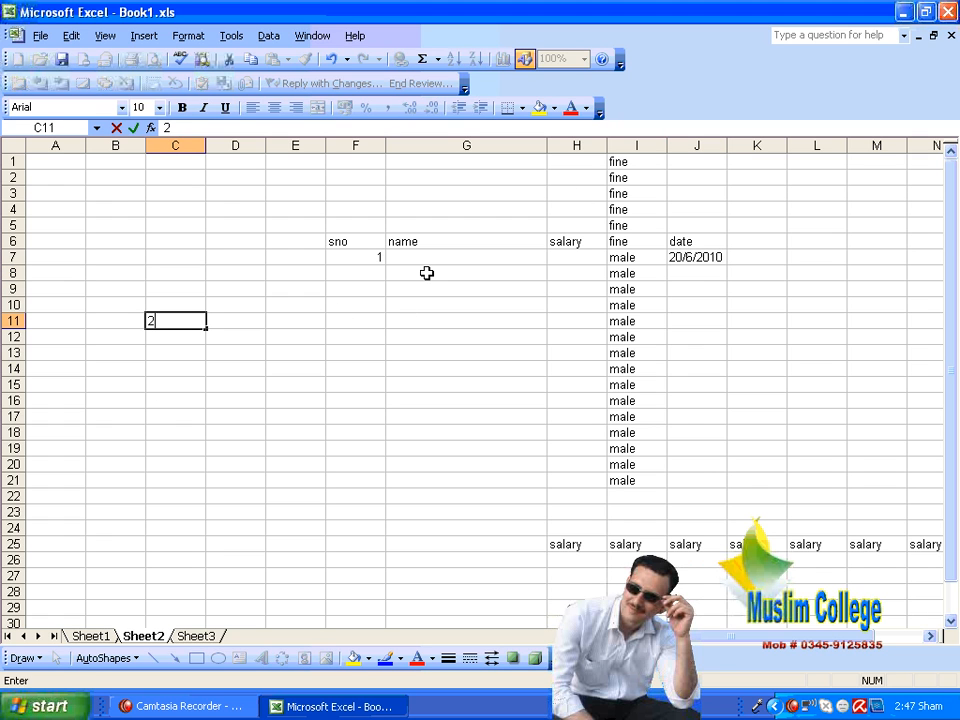
type("0/06/2010")
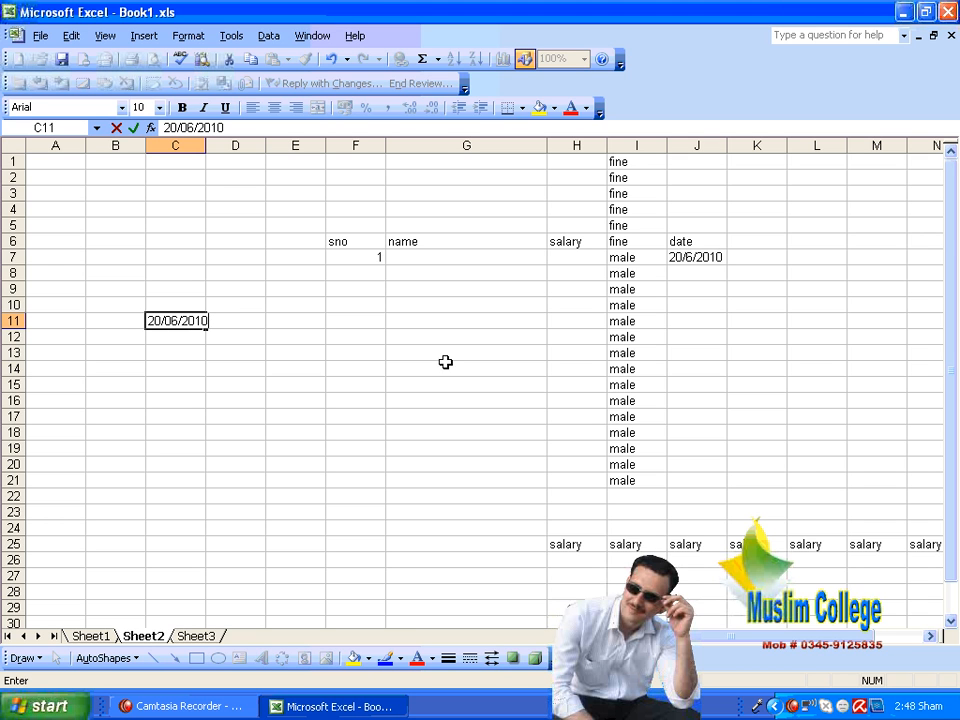
key("Left")
key("Left")
key("Right")
key("Right")
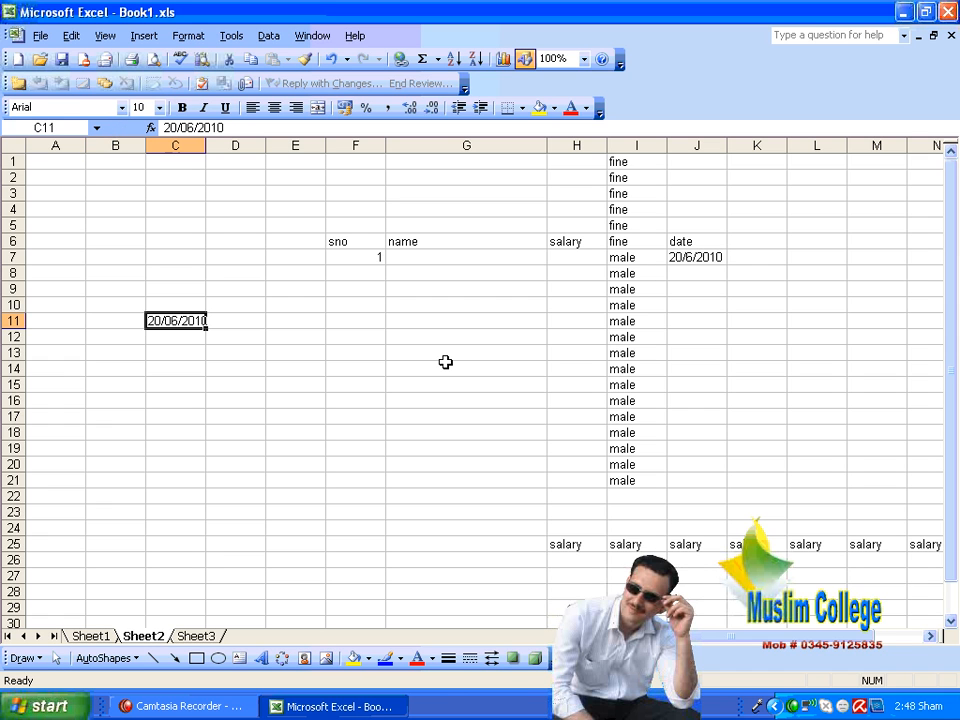
Step: Rewrite the date in C11 in month-first order as 06/21/2010
key("F2")
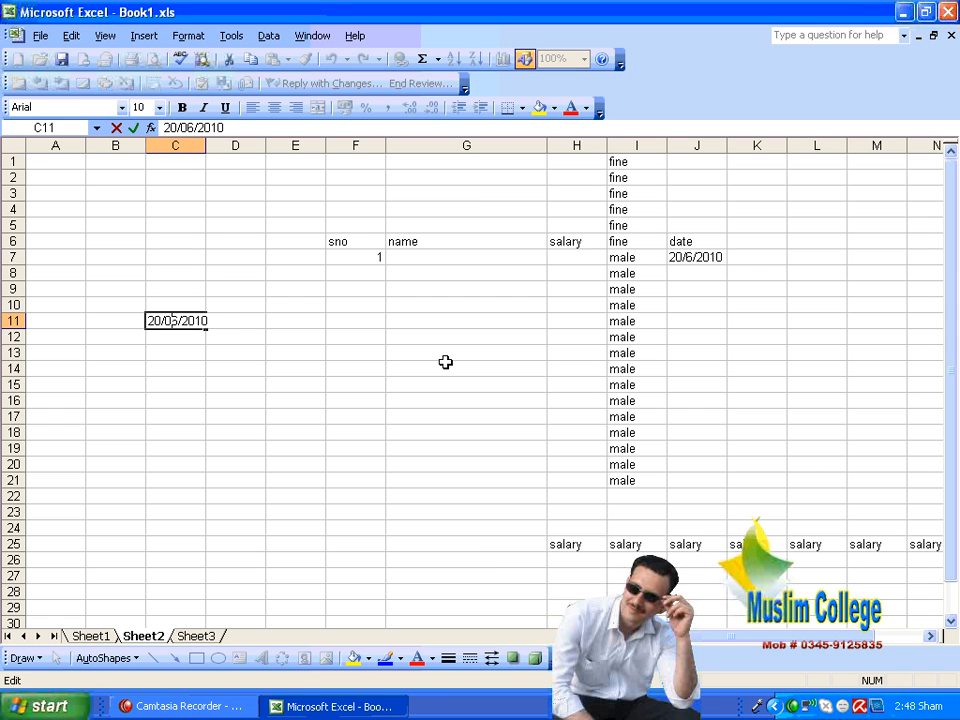
key("BackSpace")
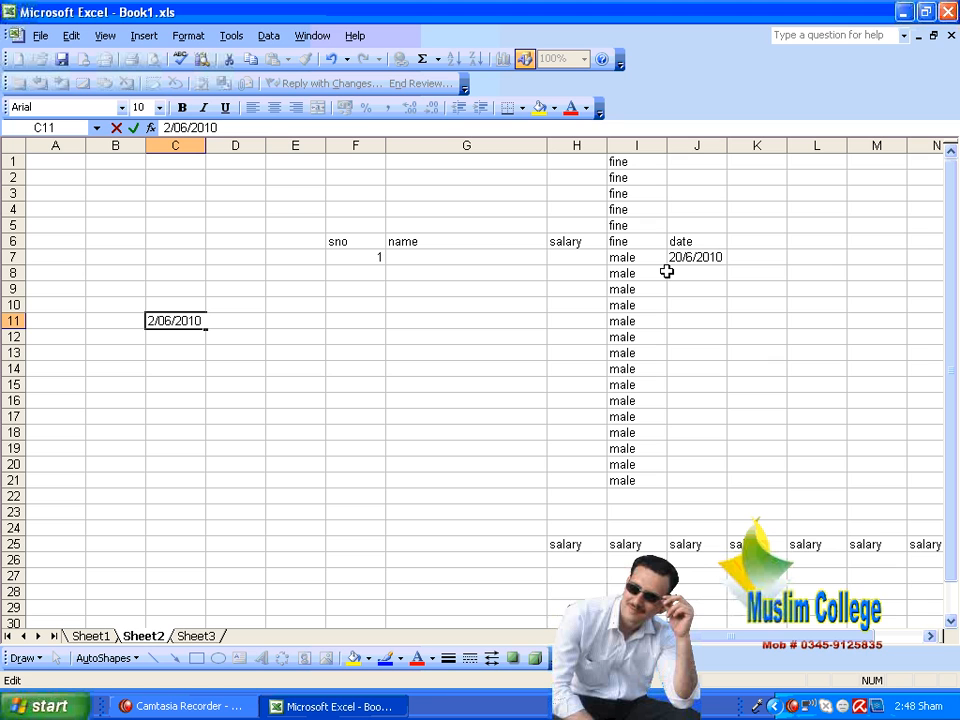
key("BackSpace")
key("BackSpace")
key("BackSpace")
key("BackSpace")
key("BackSpace")
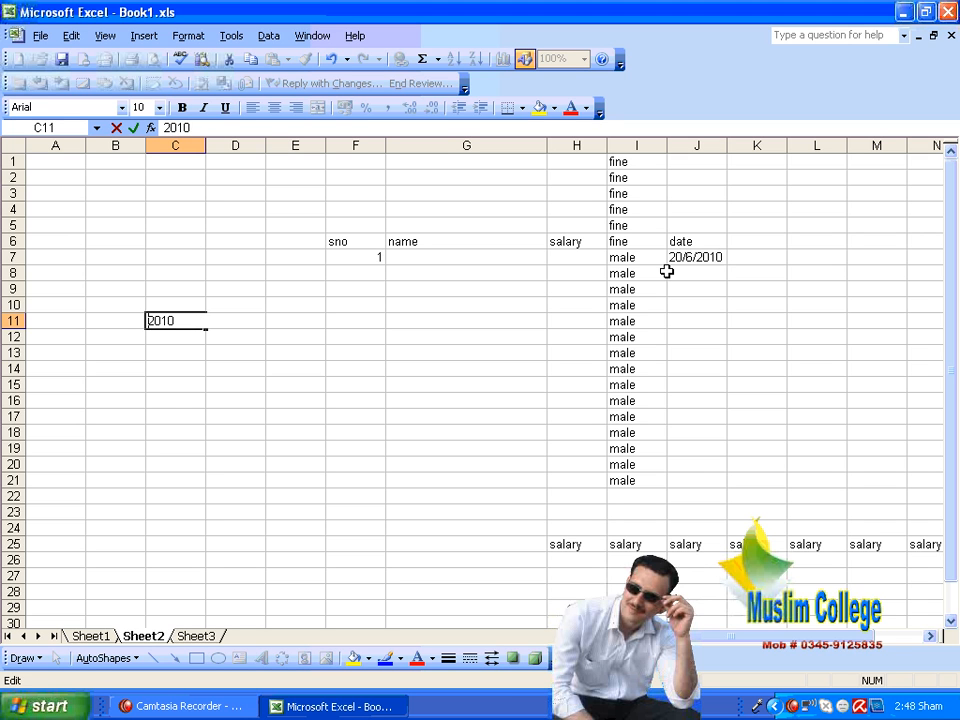
key("Delete")
key("Delete")
key("Delete")
key("Delete")
type("06/21/2010")
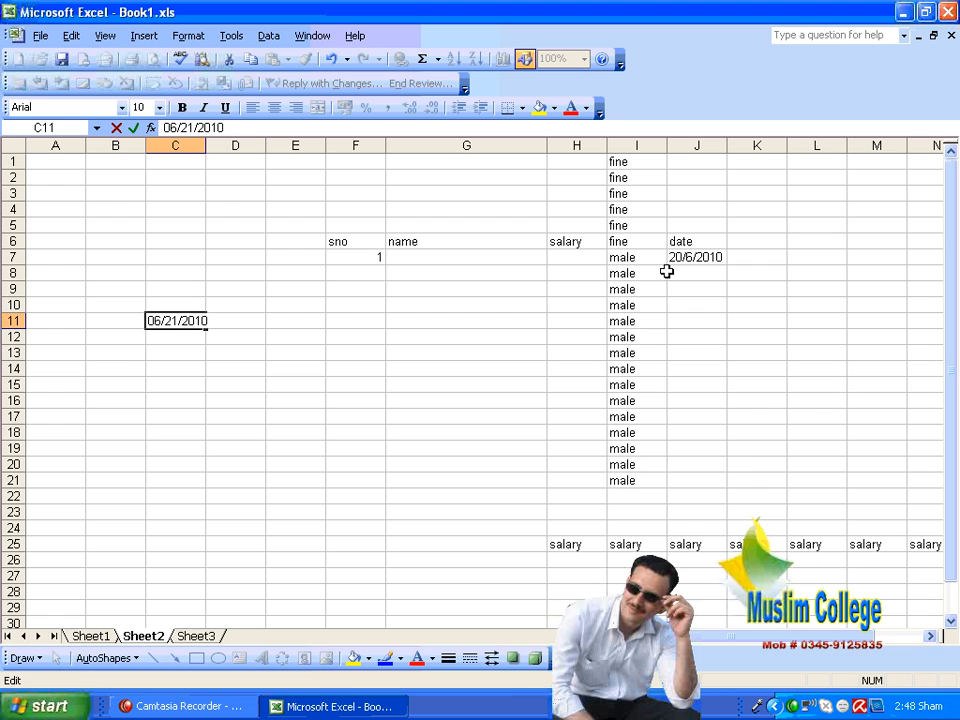
key("Return")
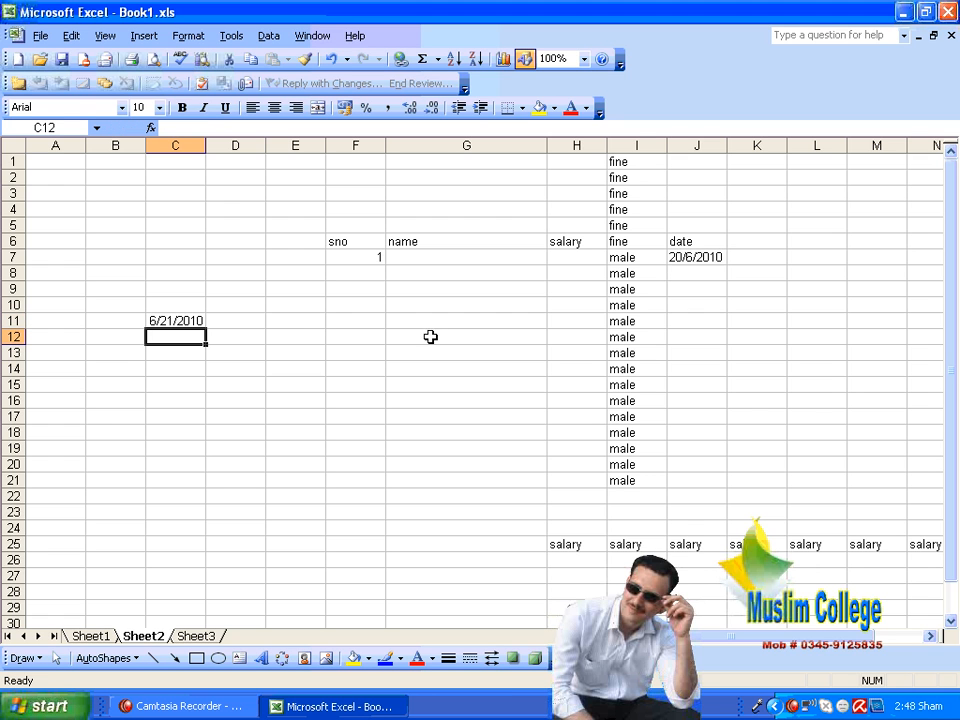
Step: Widen columns C and J well beyond the dates they contain, and select J7
left_click_drag(206, 145, 317, 167)
left_click(356, 398)
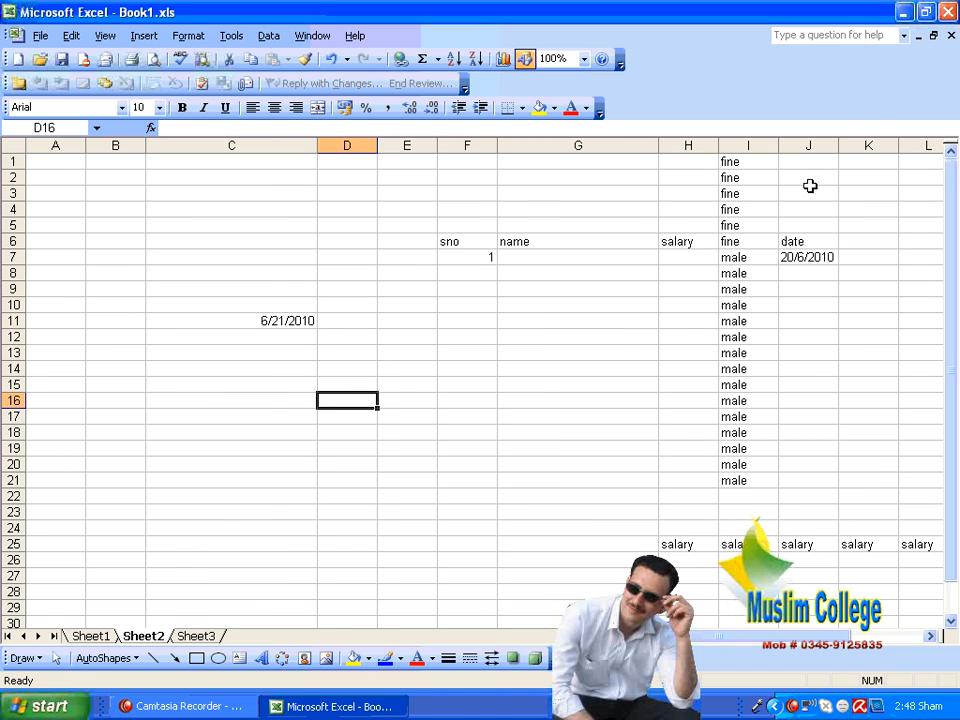
left_click_drag(839, 146, 914, 146)
left_click(843, 257)
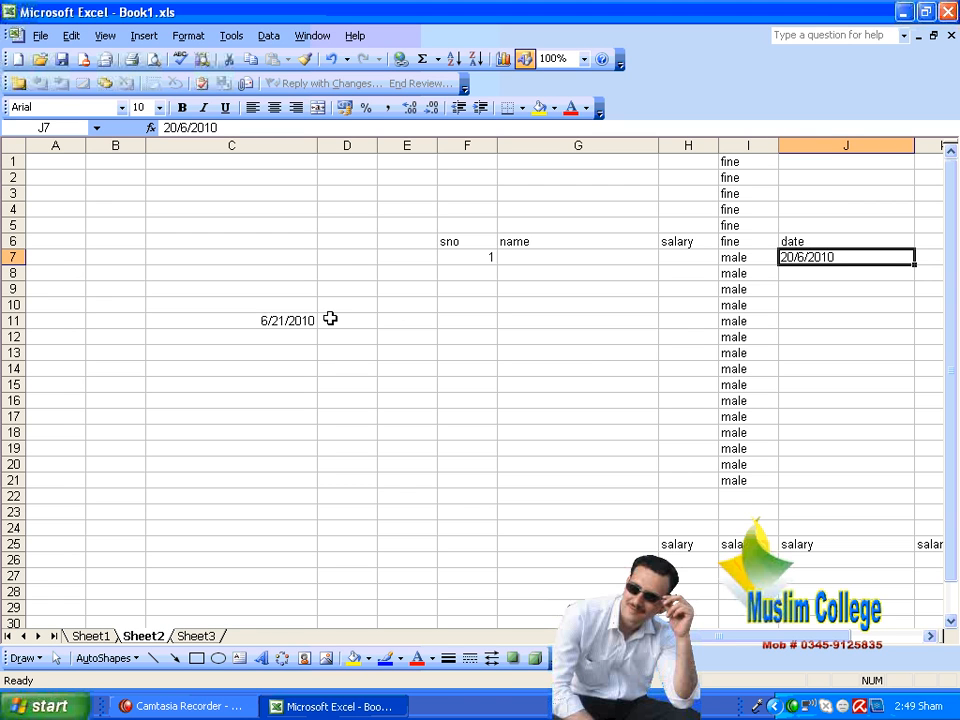
Step: Fill C11:C25 with a date series in columns, using the Day unit and a step value of 1
left_click(231, 322)
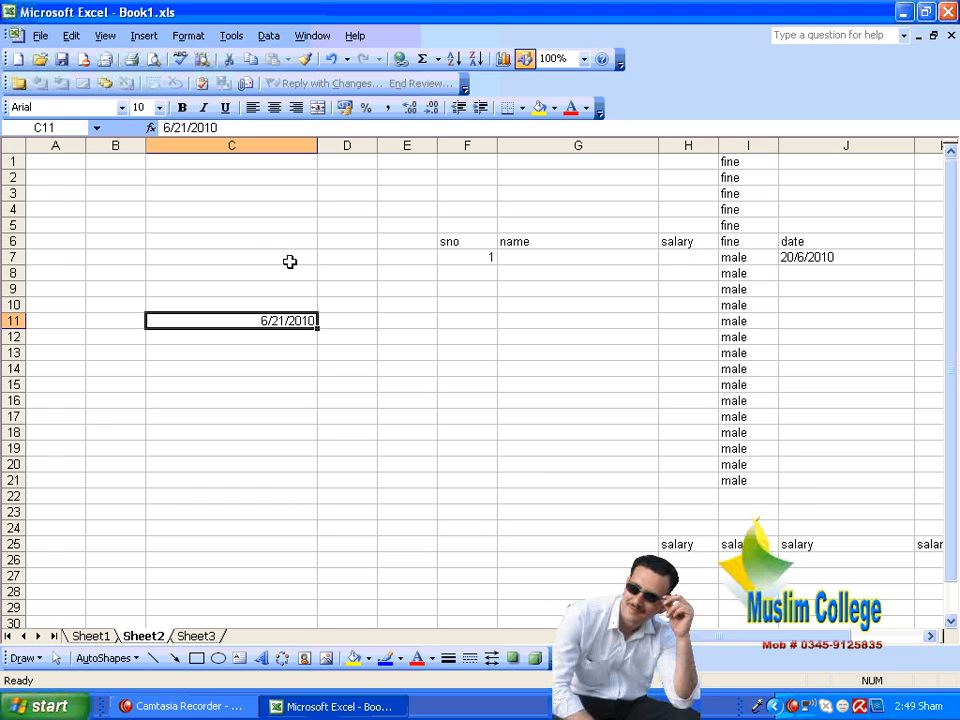
left_click_drag(274, 326, 290, 480)
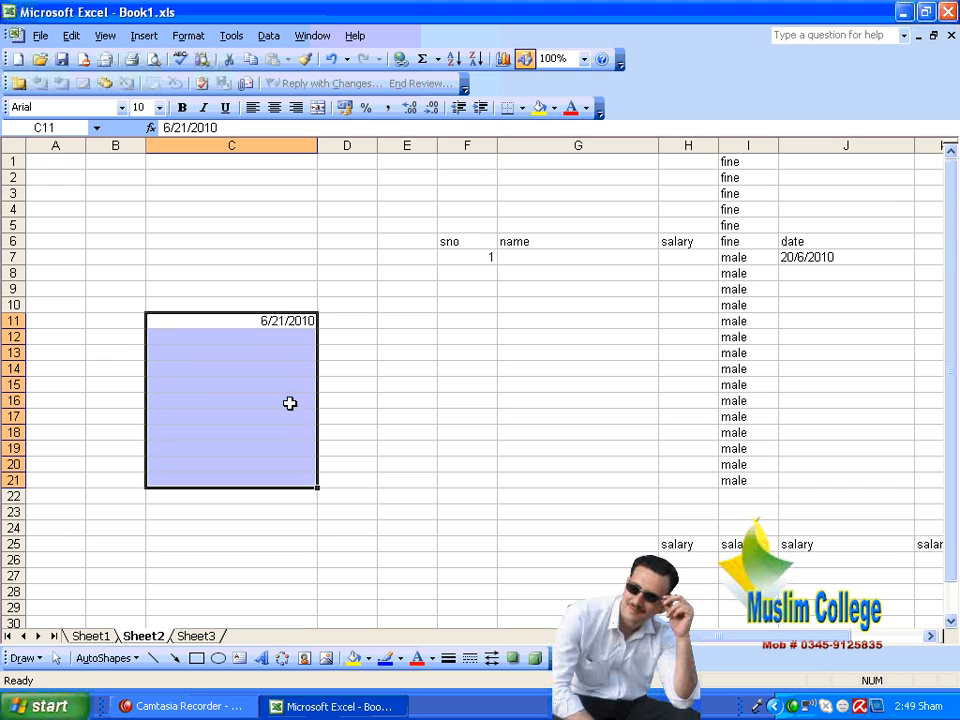
left_click(386, 379)
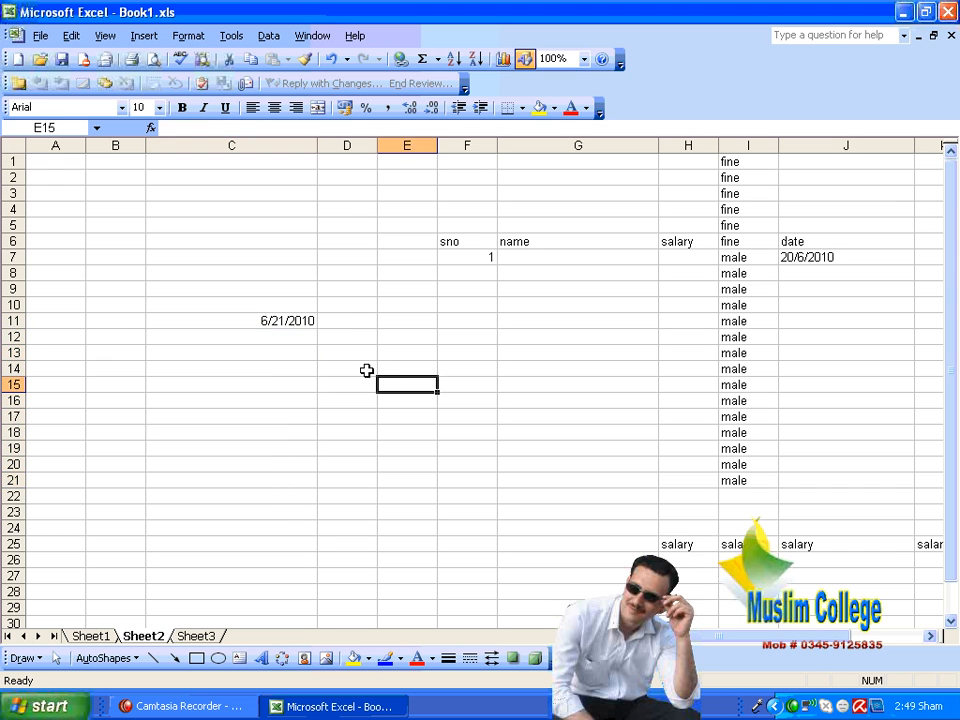
left_click_drag(288, 324, 294, 517)
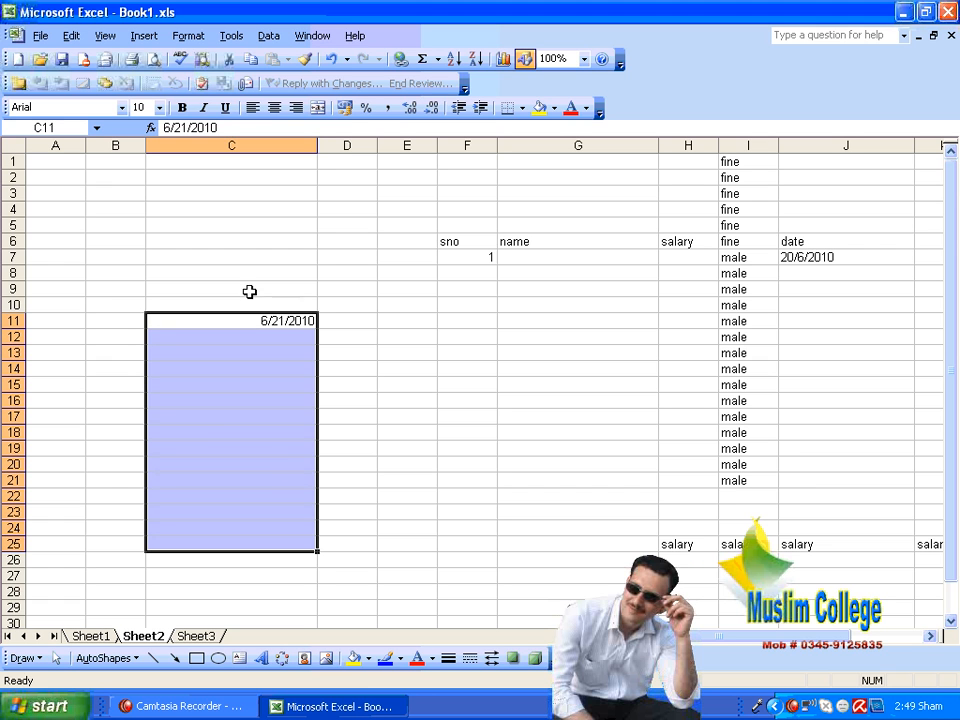
left_click(80, 37)
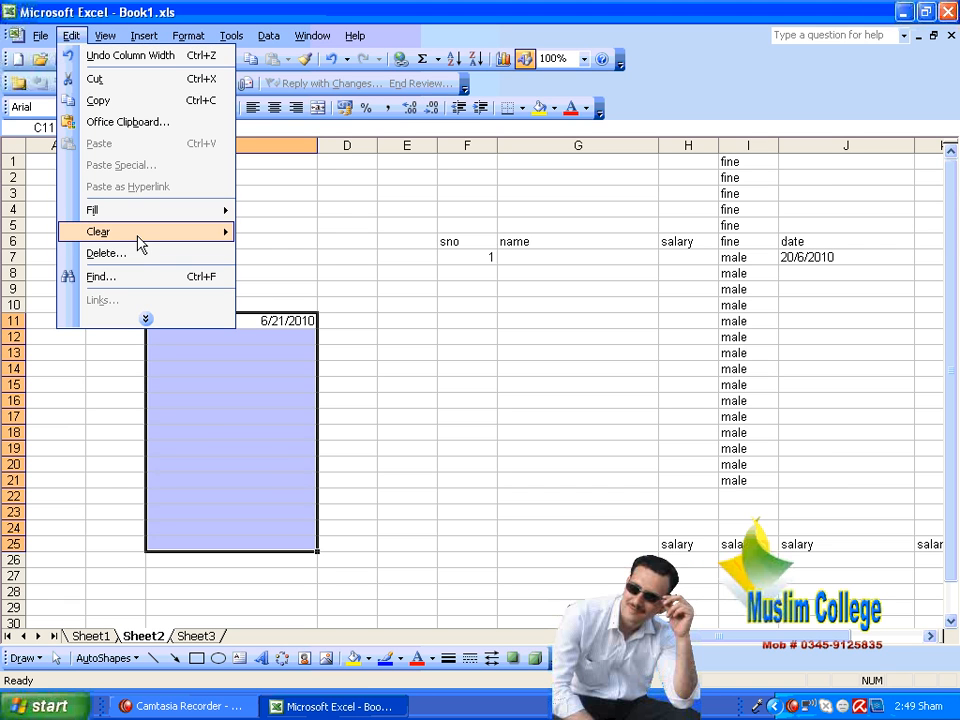
mouse_move(138, 240)
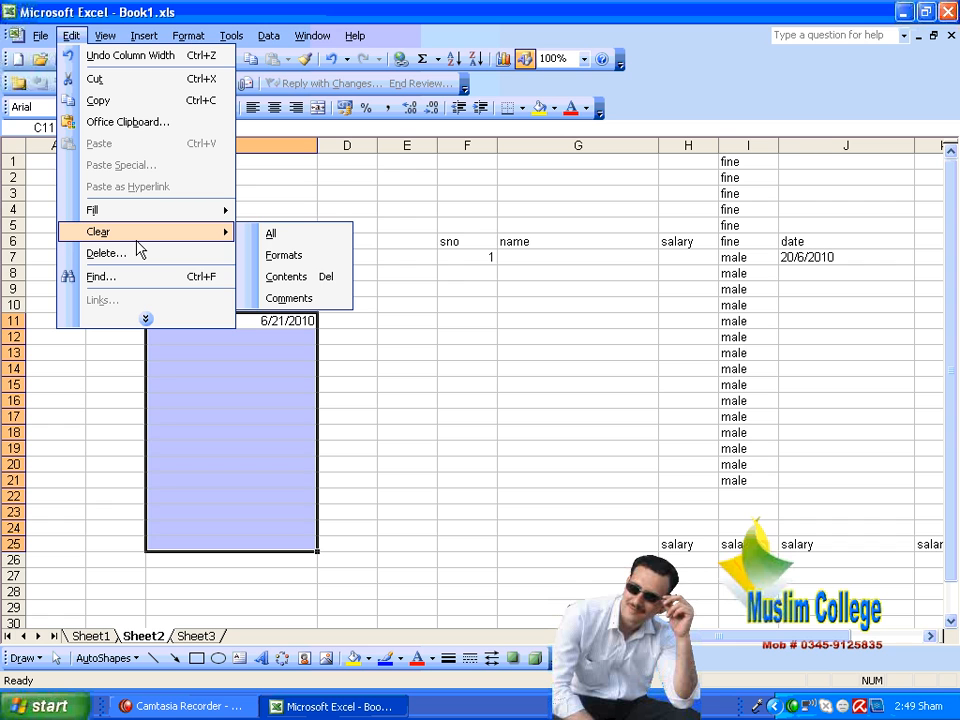
mouse_move(150, 210)
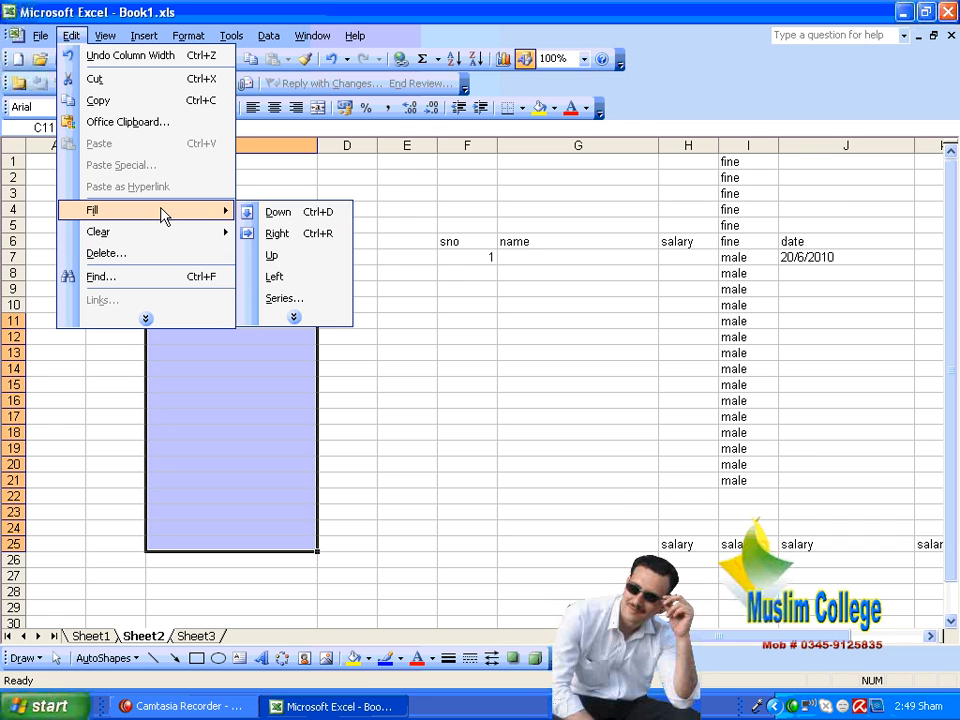
left_click(296, 298)
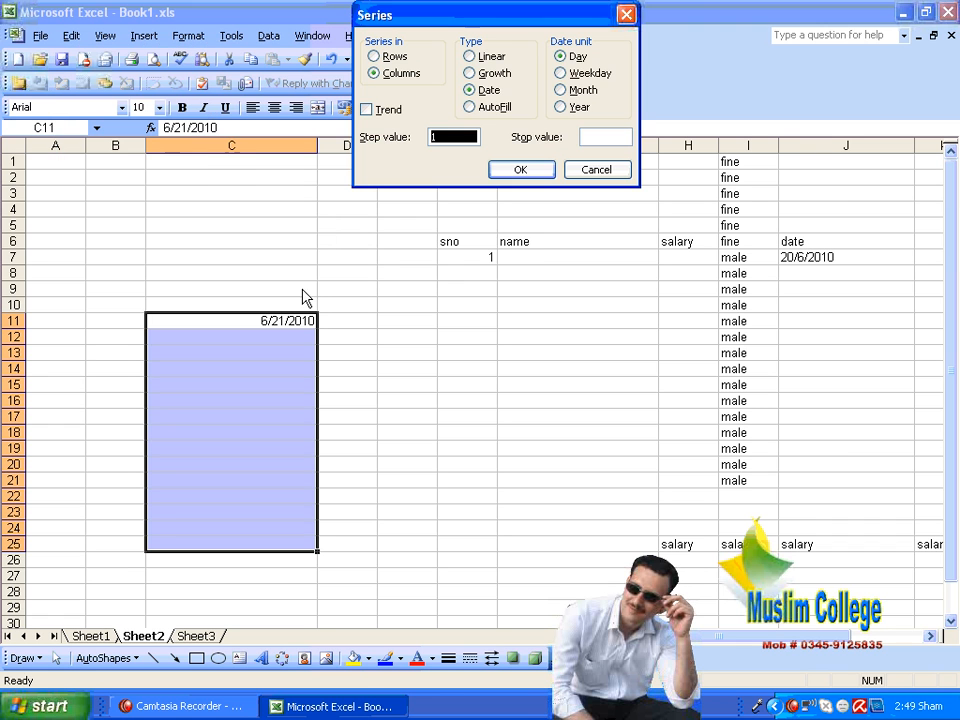
left_click(488, 91)
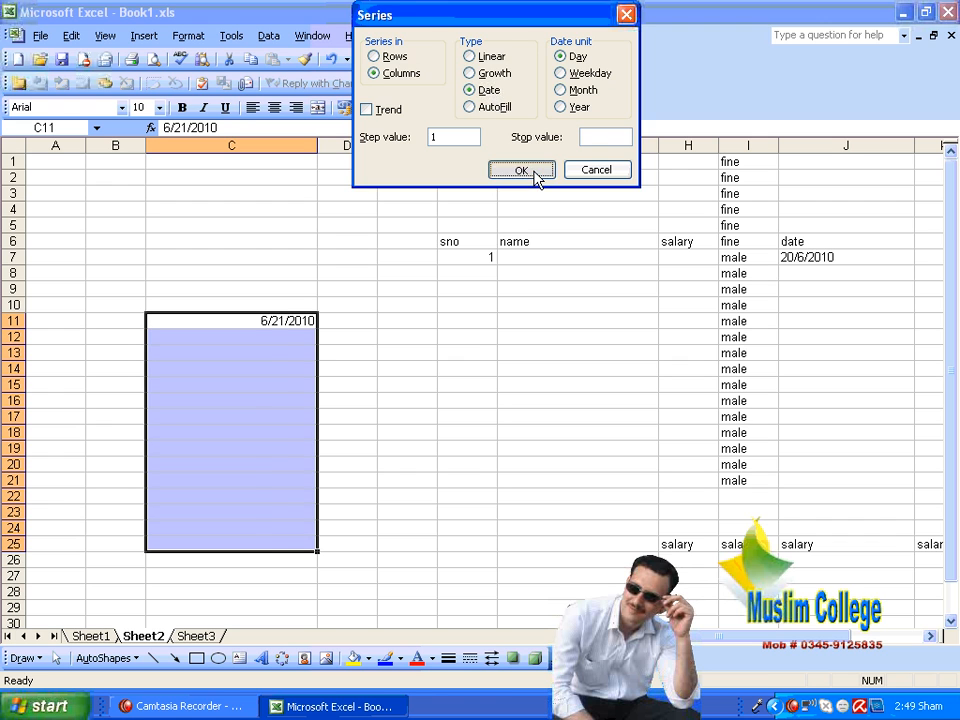
left_click(538, 176)
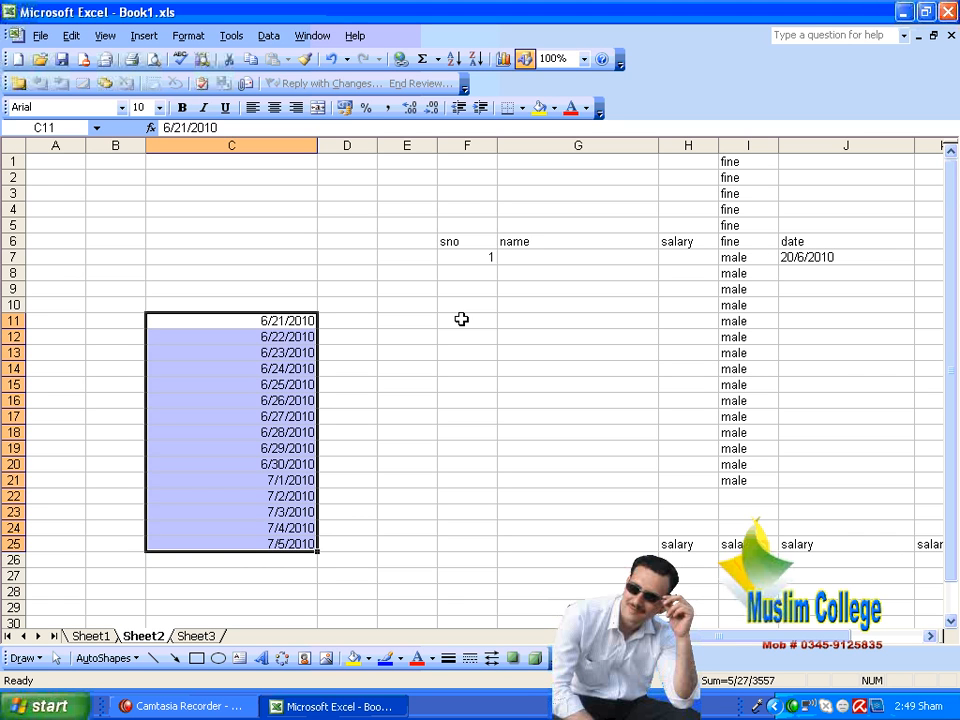
Step: Clear the date series from C11:C25 and reselect only cell C11
key("Delete")
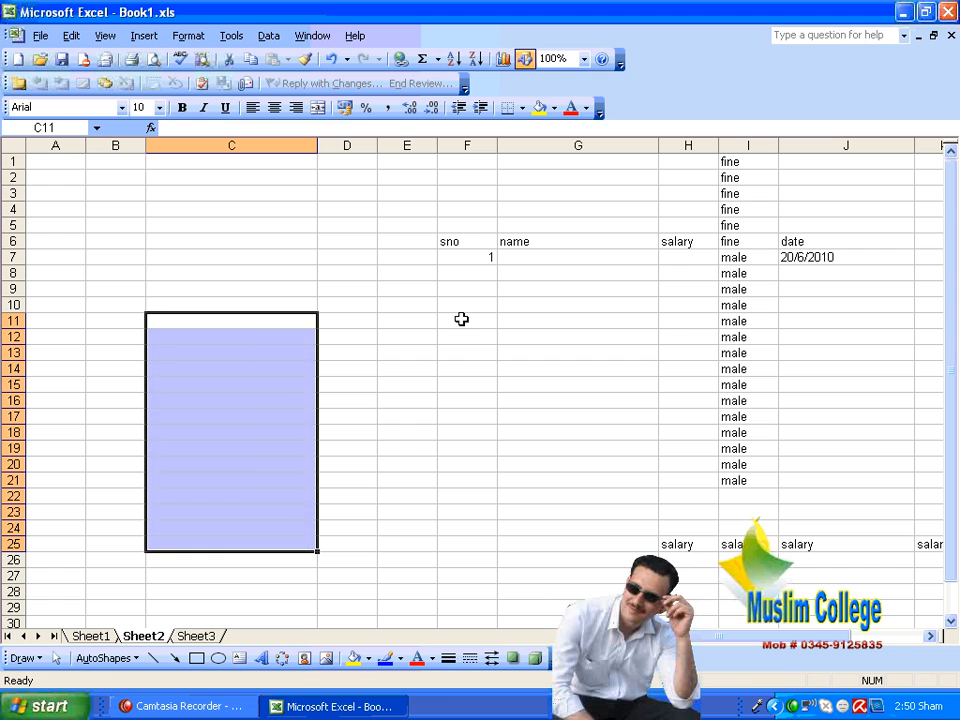
key("Up")
key("Down")
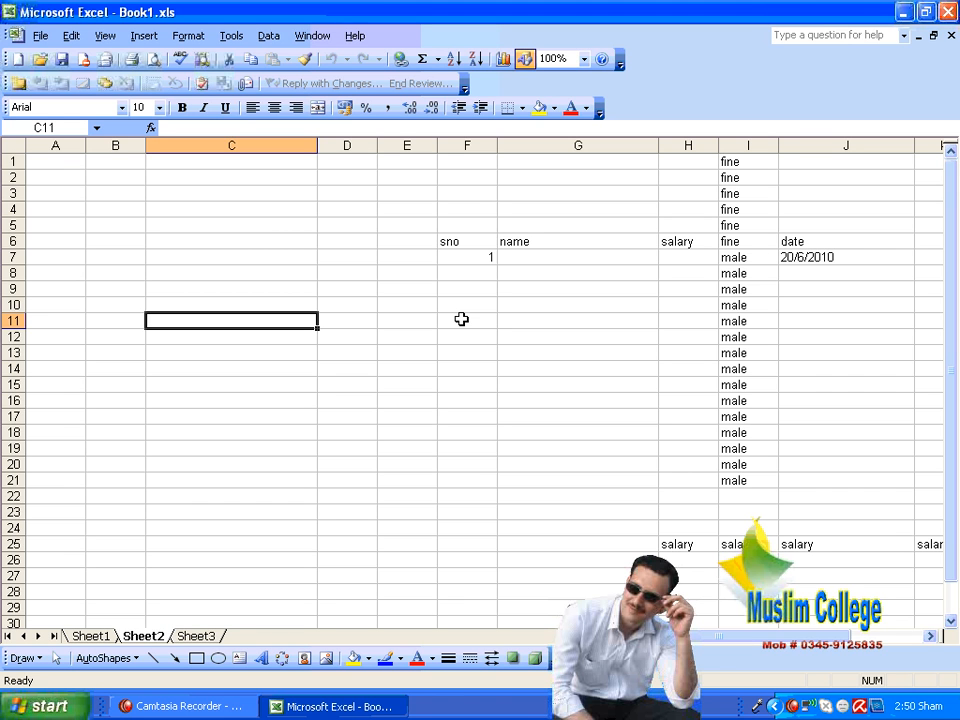
Step: Enter the date 25/4/1987 in cell C11 in day-first order
type("25/4")
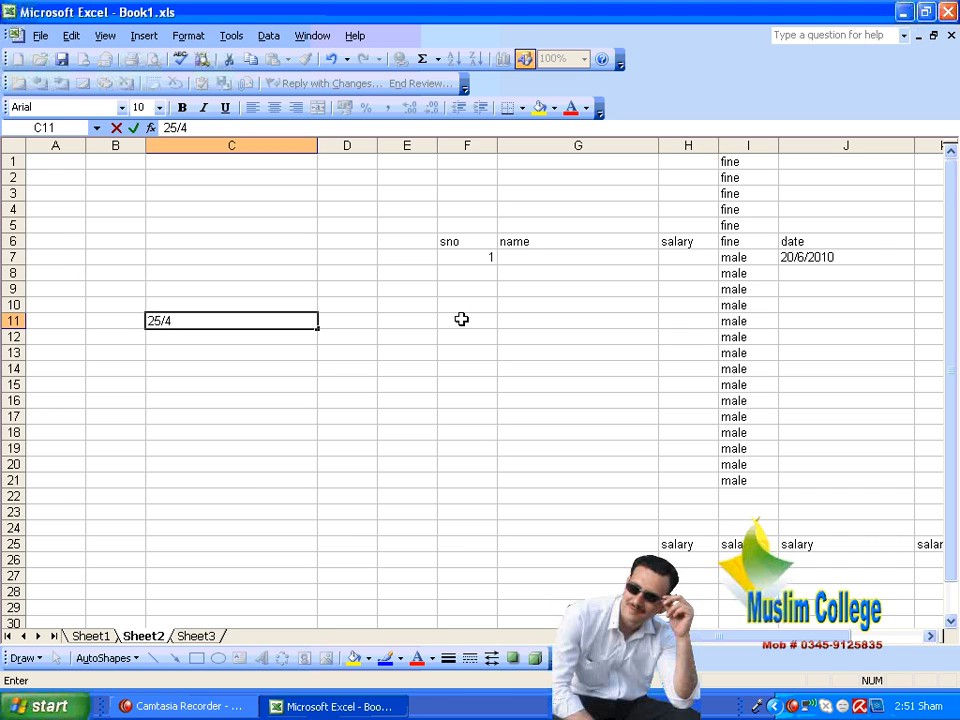
type("/197")
key("BackSpace")
type("87")
key("Return")
key("Up")
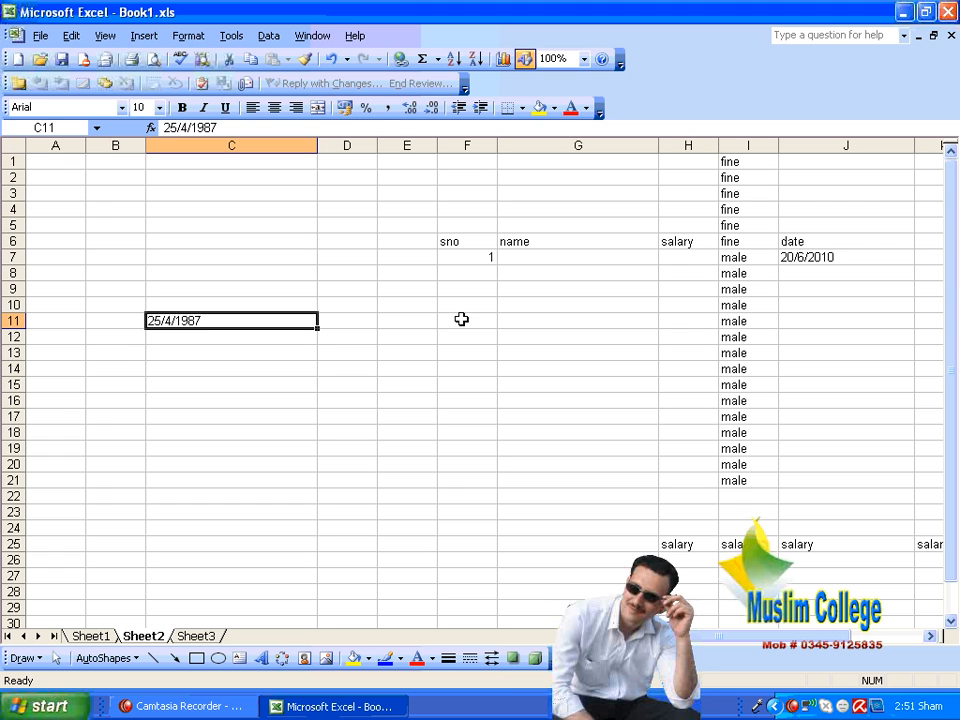
Step: Try to rearrange the date in C11 so the month 4 comes before the day 25
key("F2")
key("Left")
key("Left")
key("Left")
key("Left")
key("Left")
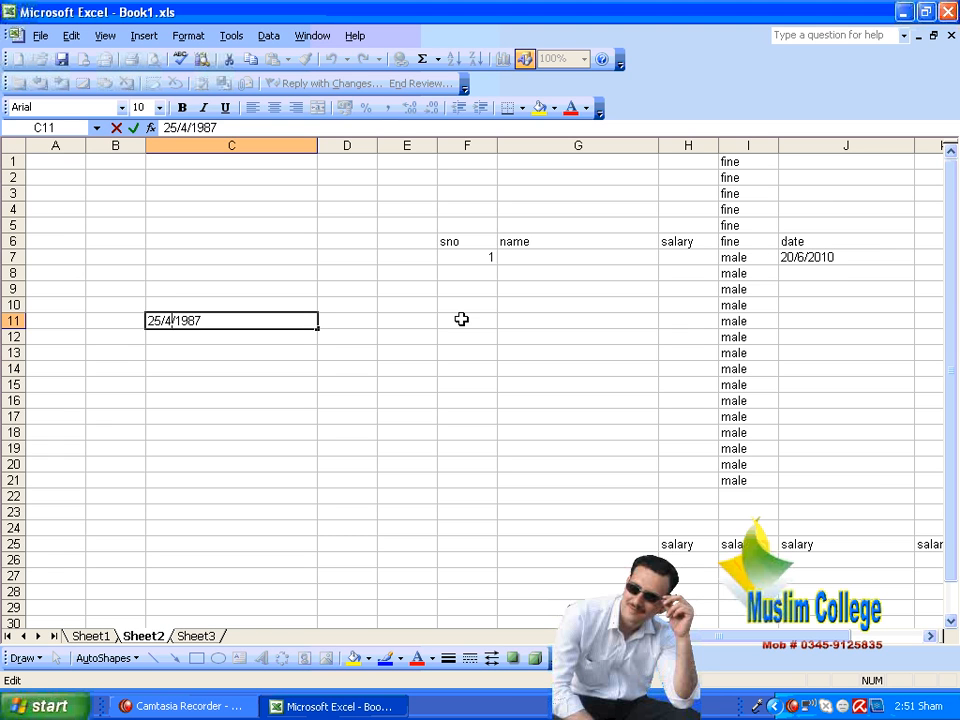
key("Delete")
key("BackSpace")
key("BackSpace")
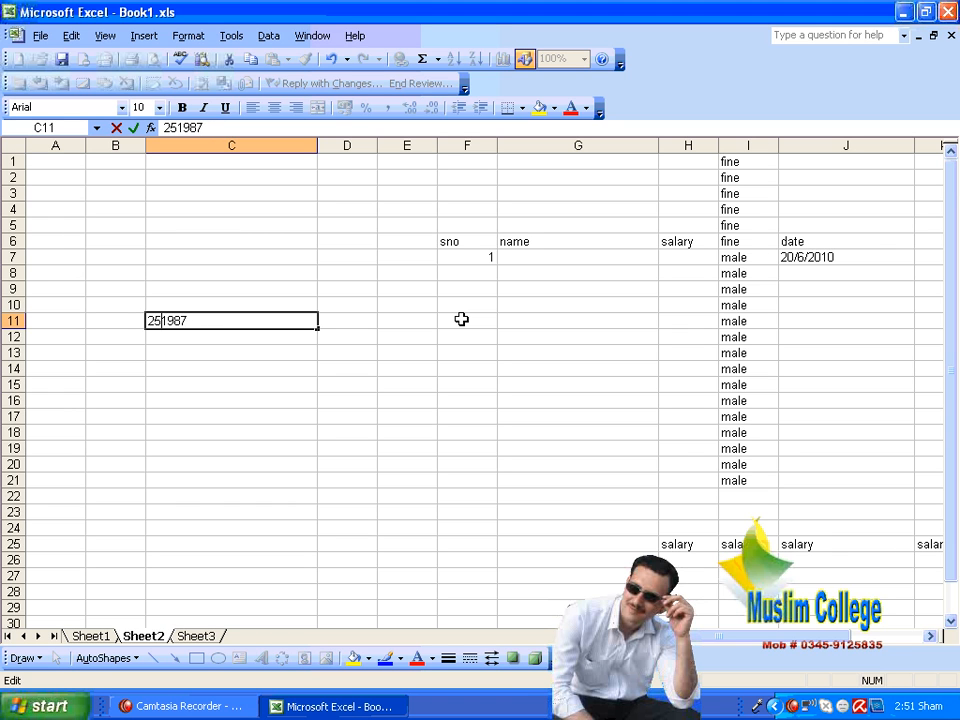
type("/")
key("Left")
key("Left")
key("Left")
type("/4")
key("Return")
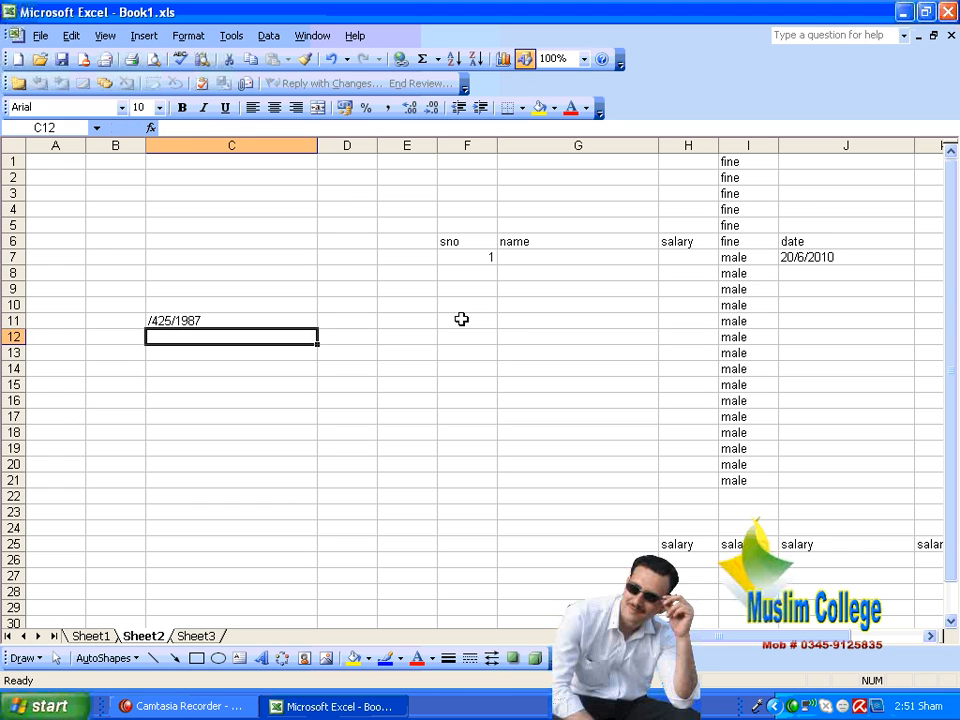
Step: Correct the slash placement in C11 so the entry reads 4/25/1987
key("Up")
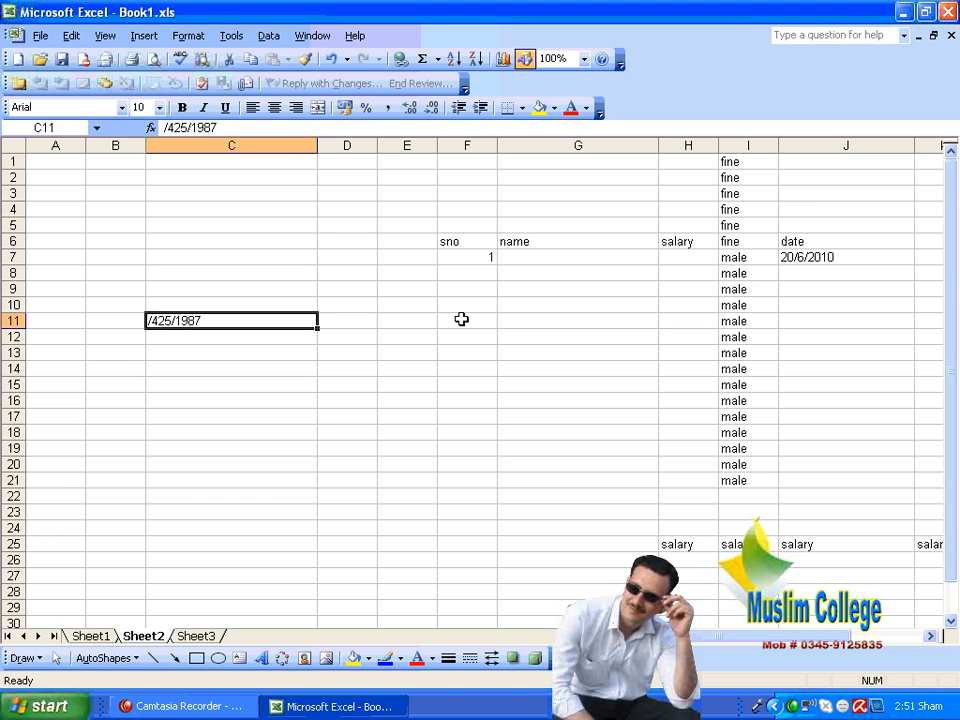
key("F2")
key("Left")
key("Left")
key("Left")
key("Left")
key("Left")
key("Left")
key("Left")
key("Left")
key("Left")
key("Delete")
key("Right")
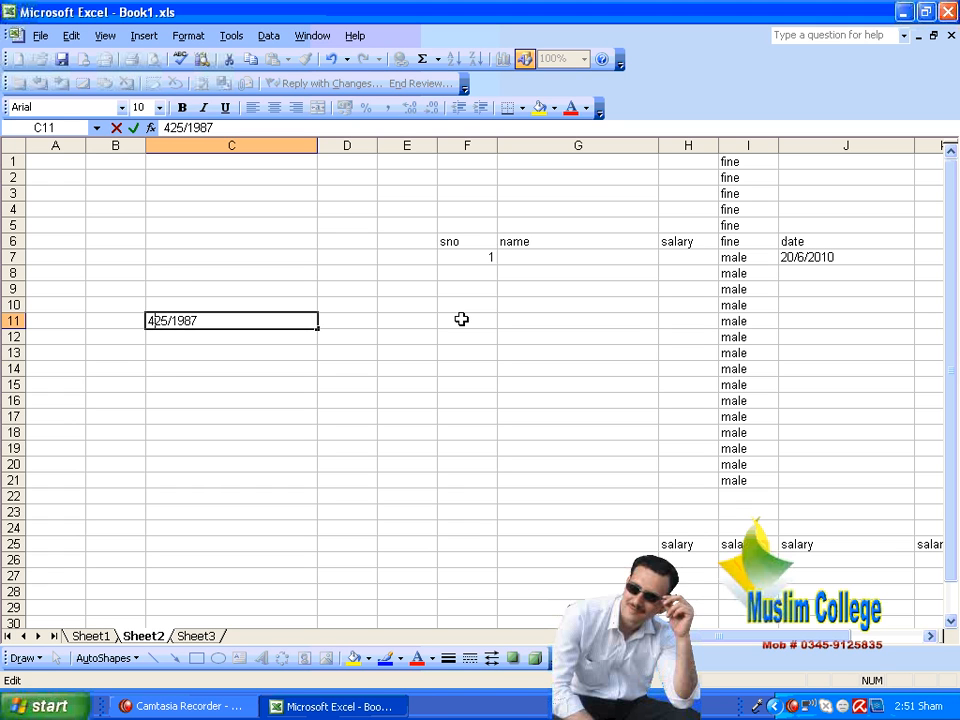
type("/")
key("Return")
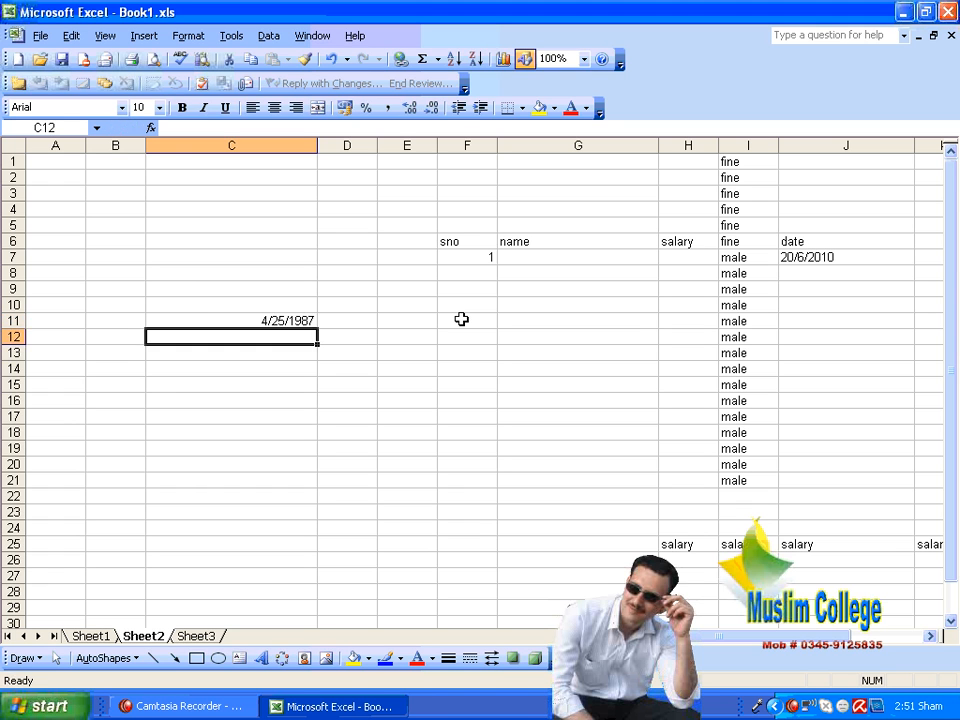
Step: Format cells C11:C21 with the long date type that shows weekday, month name, day and year
left_click_drag(306, 318, 293, 480)
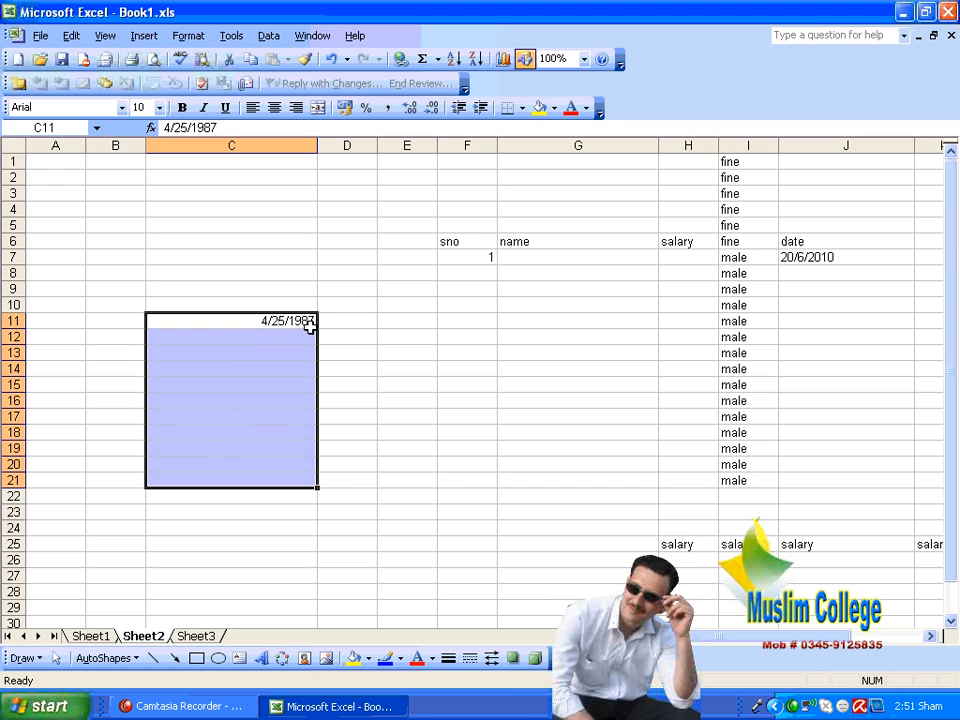
left_click(188, 36)
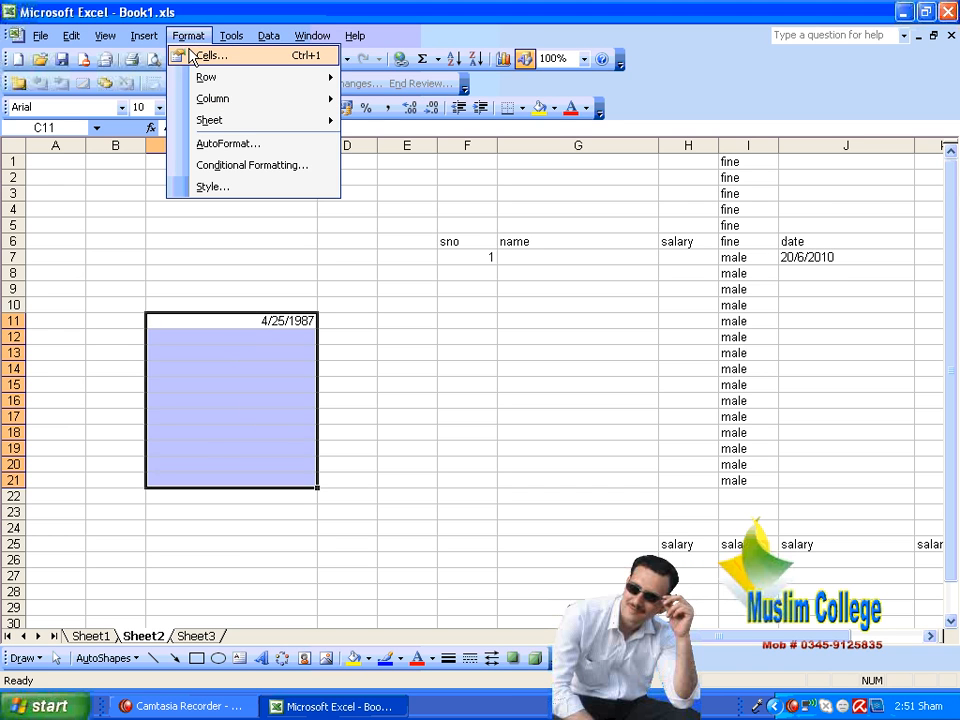
left_click(205, 56)
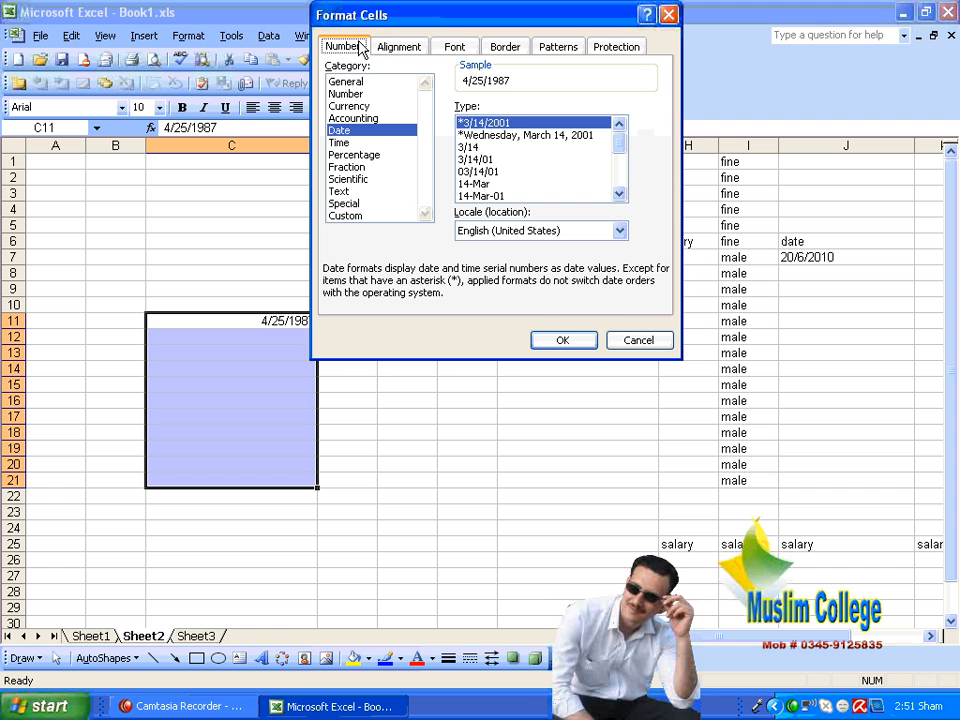
left_click(500, 140)
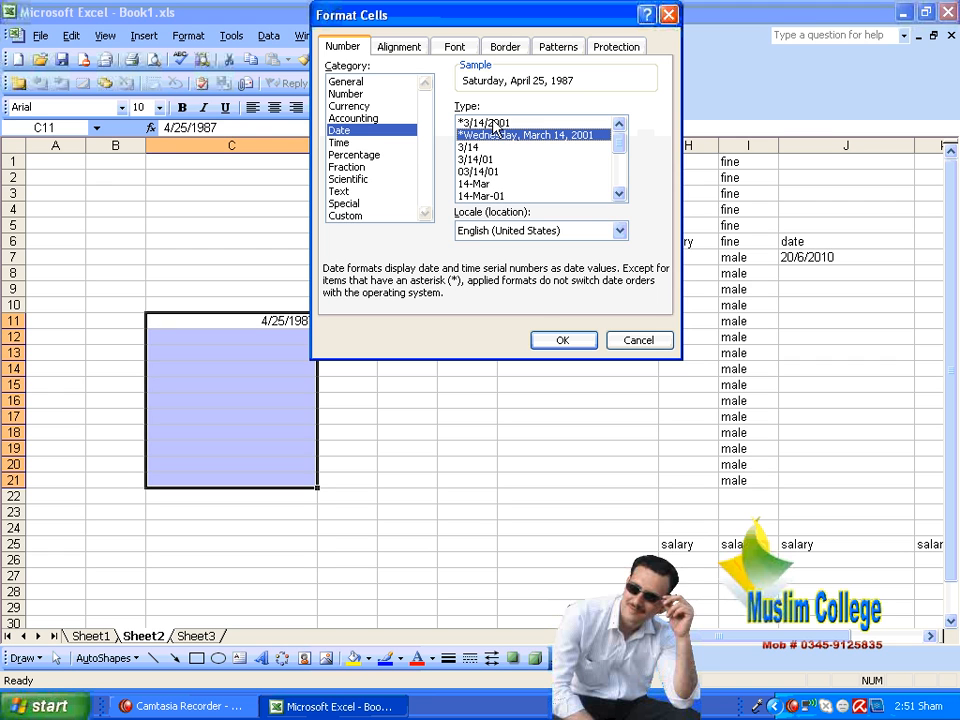
left_click(575, 343)
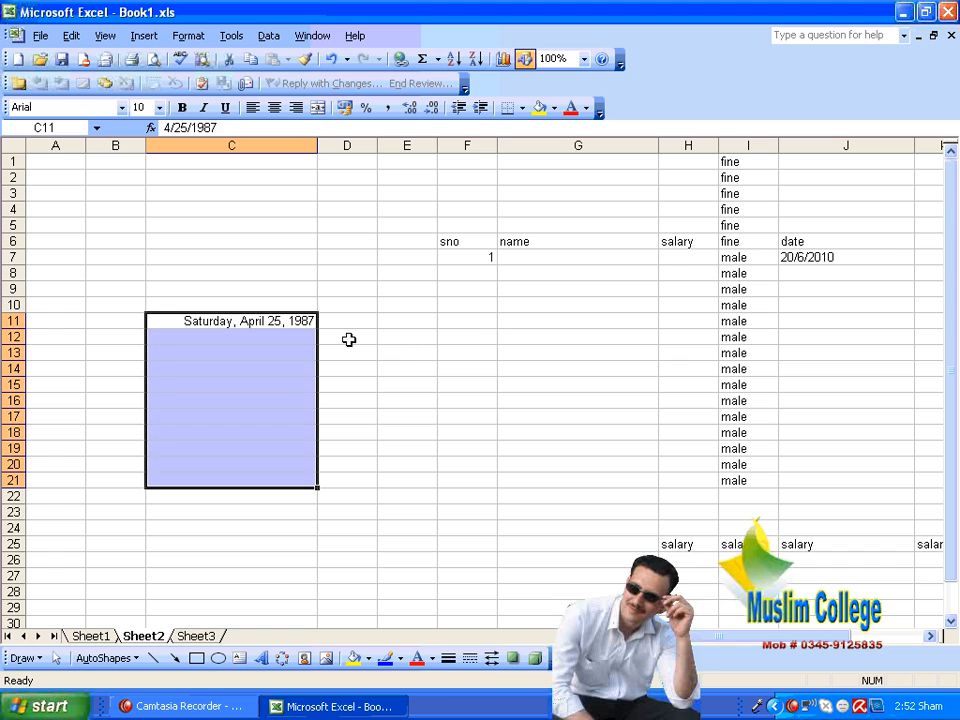
Step: Enter the date 08/14/1947 in cell C12 to test the long date format, and clear that cell again
left_click(287, 336)
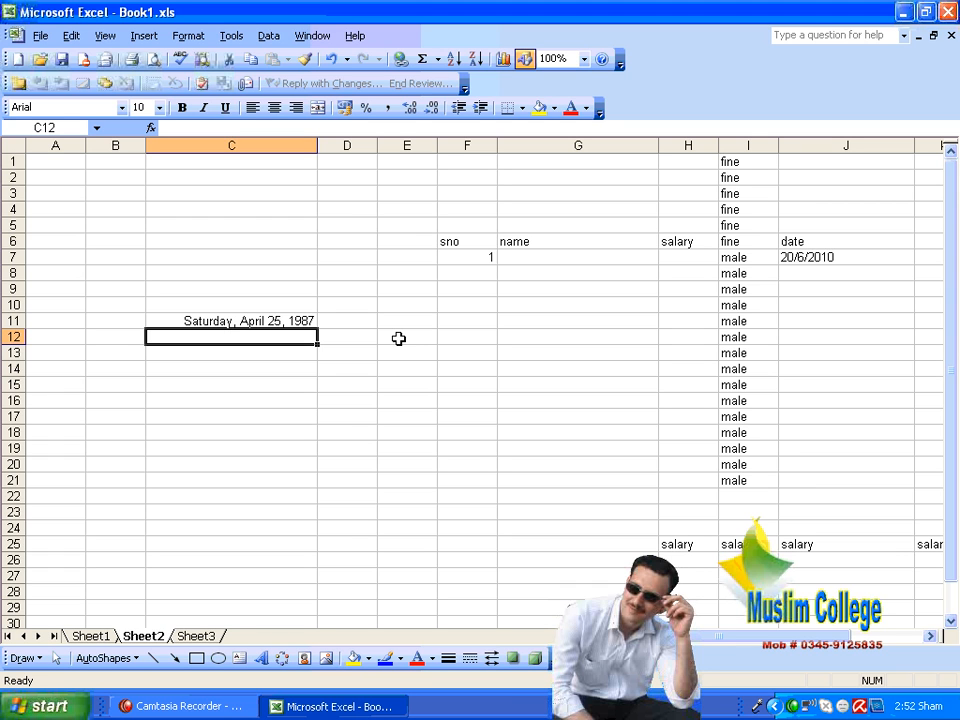
type("0")
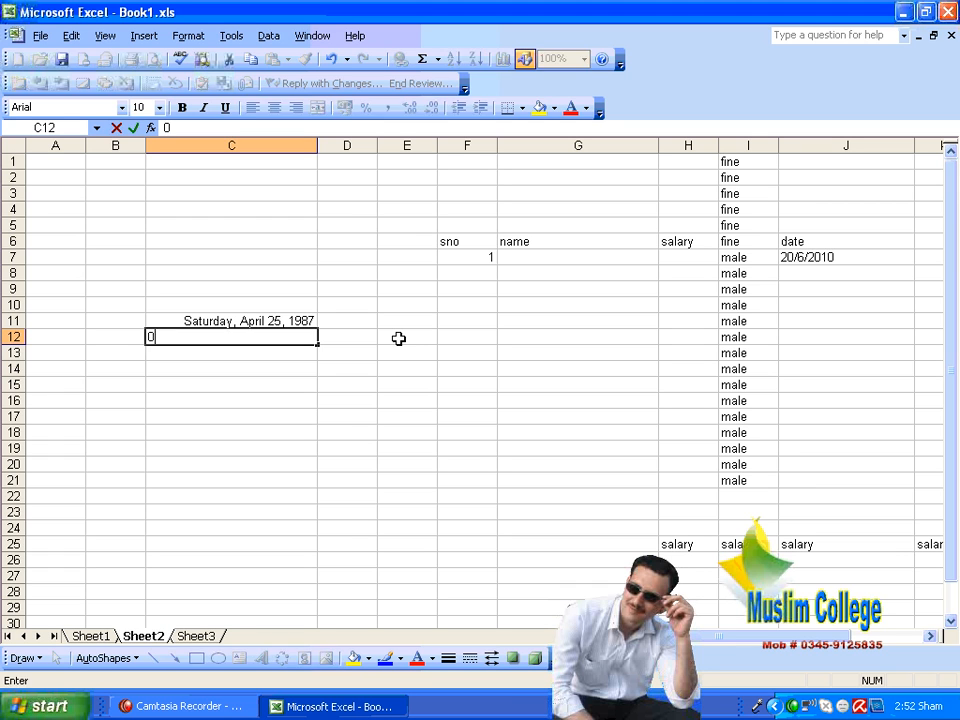
type("8/14/19")
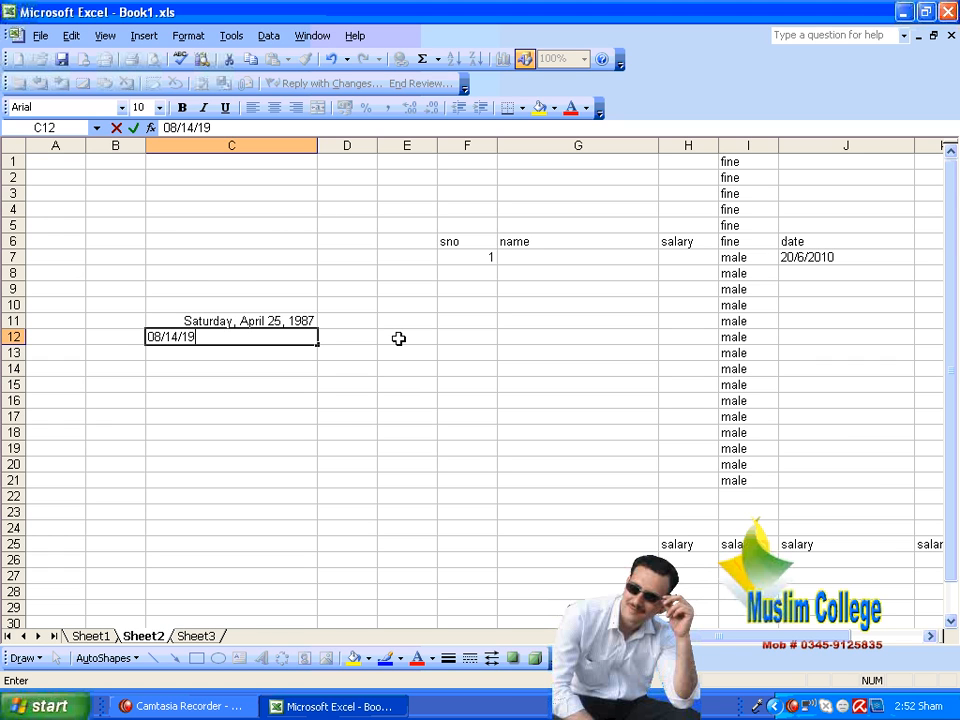
type("47")
key("Return")
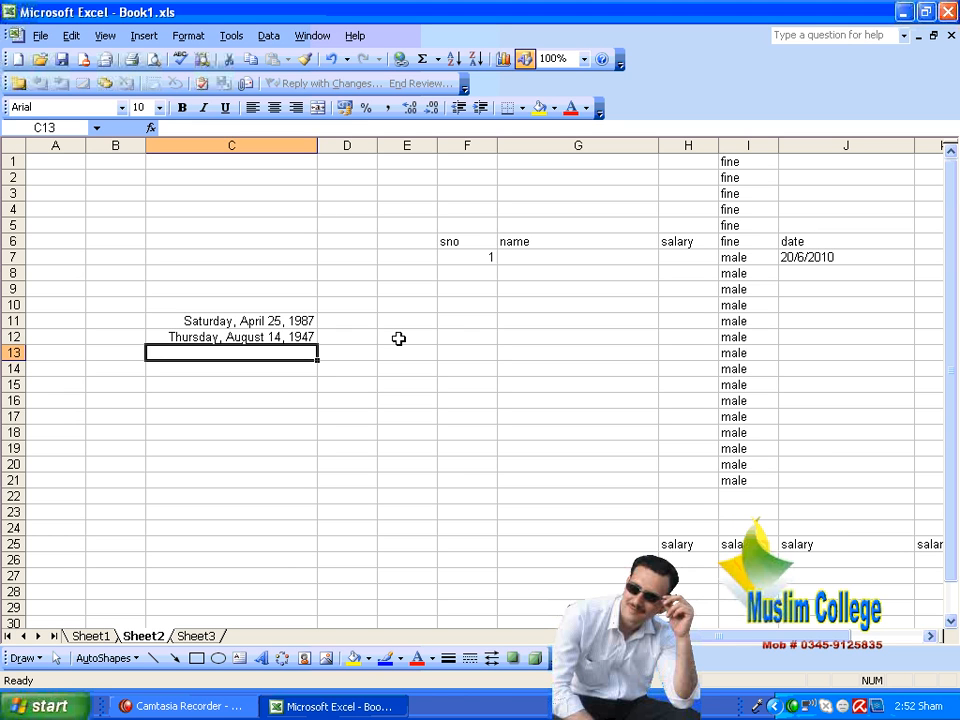
left_click(291, 337)
key("Delete")
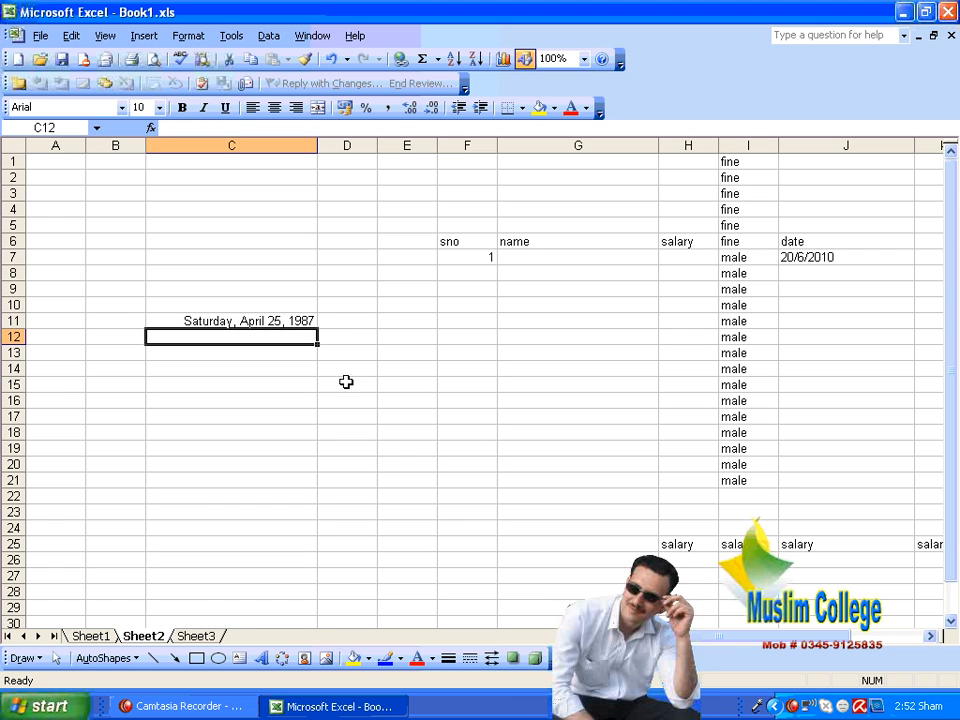
Step: Fill C11:C25 with a date series in Day units, and remove all the dates from that range again
left_click(270, 320)
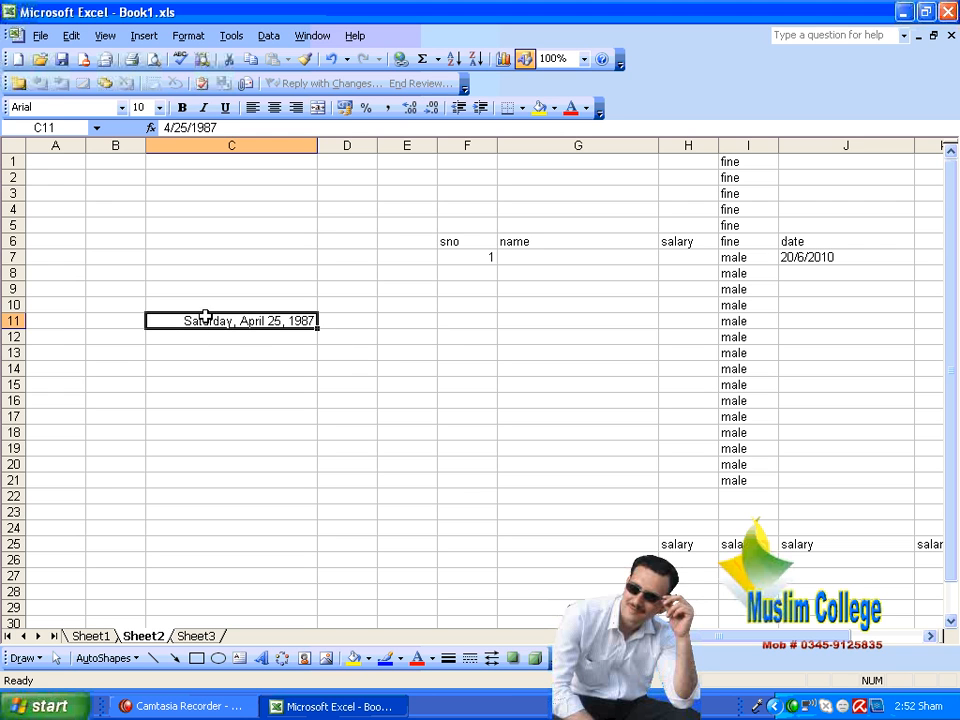
left_click_drag(210, 315, 207, 537)
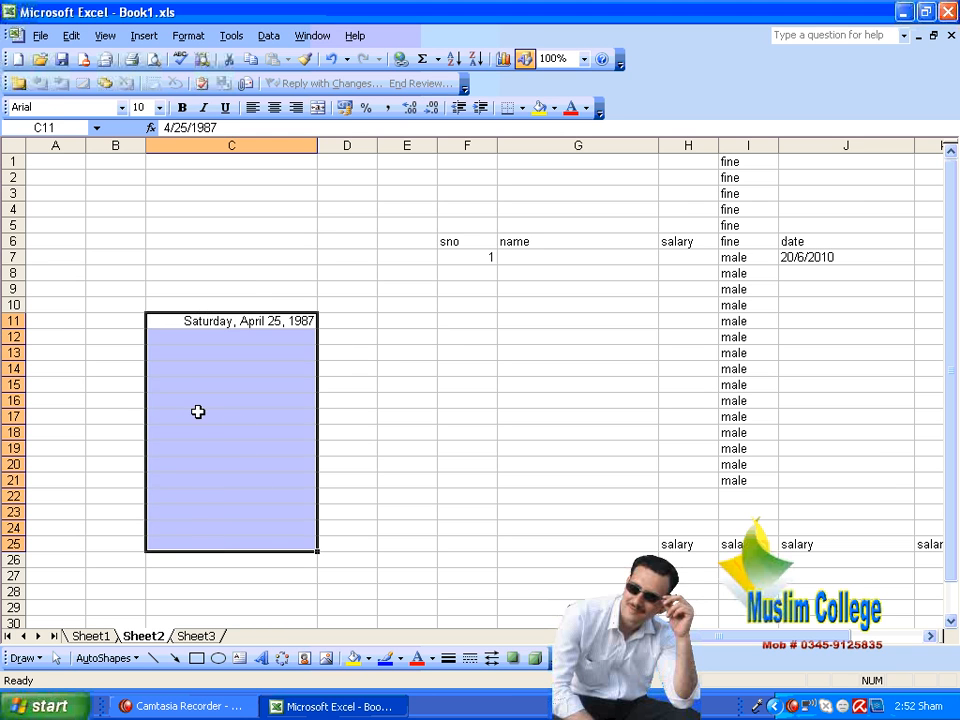
left_click(71, 36)
mouse_move(189, 210)
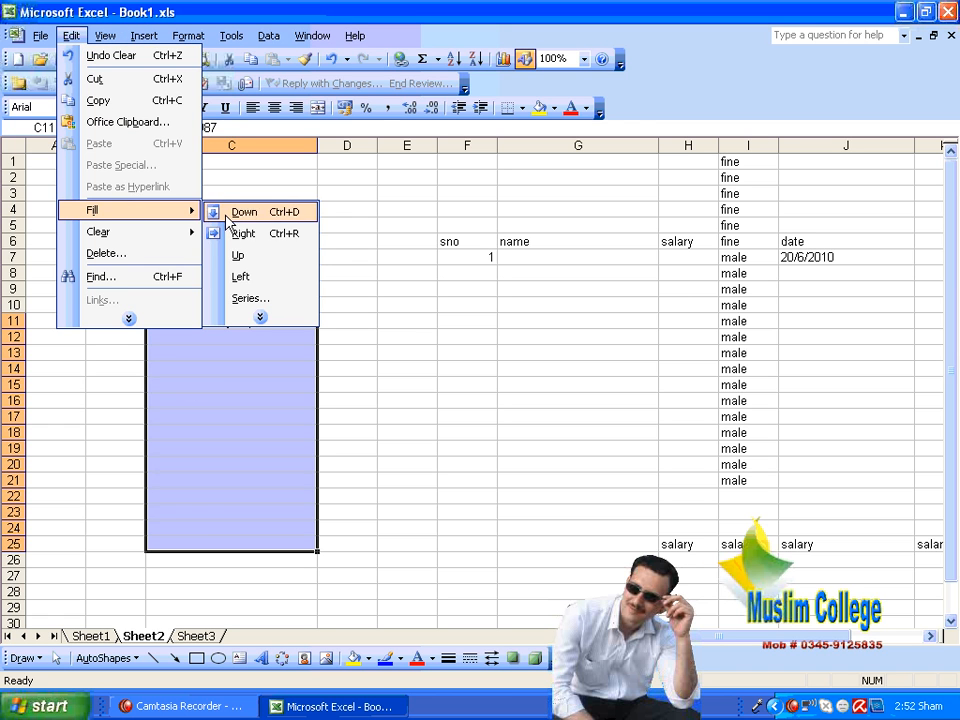
left_click(255, 298)
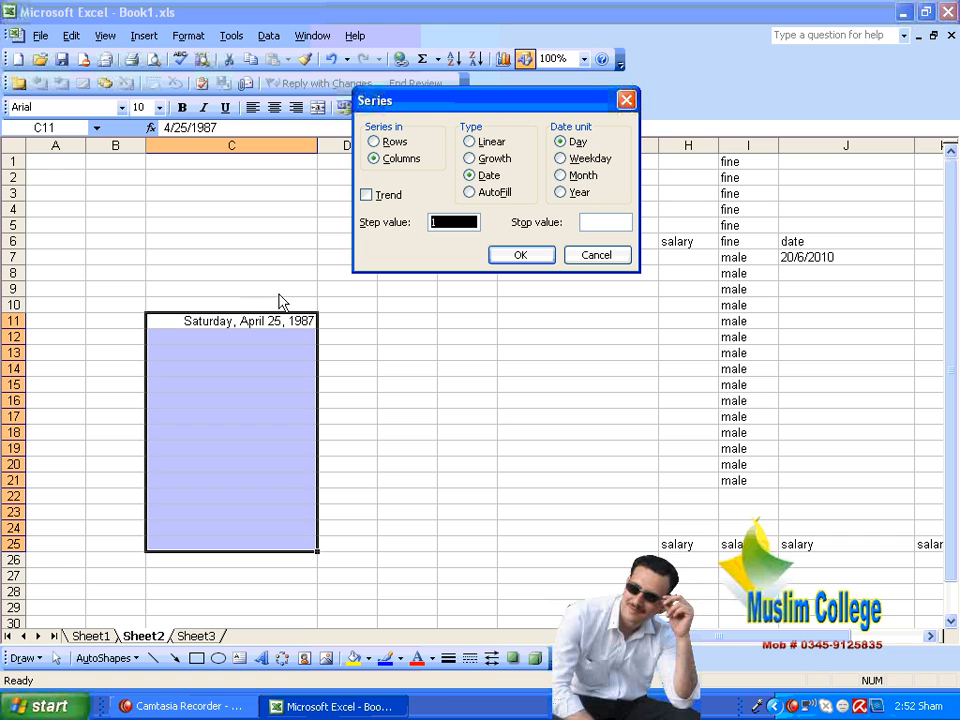
left_click(578, 144)
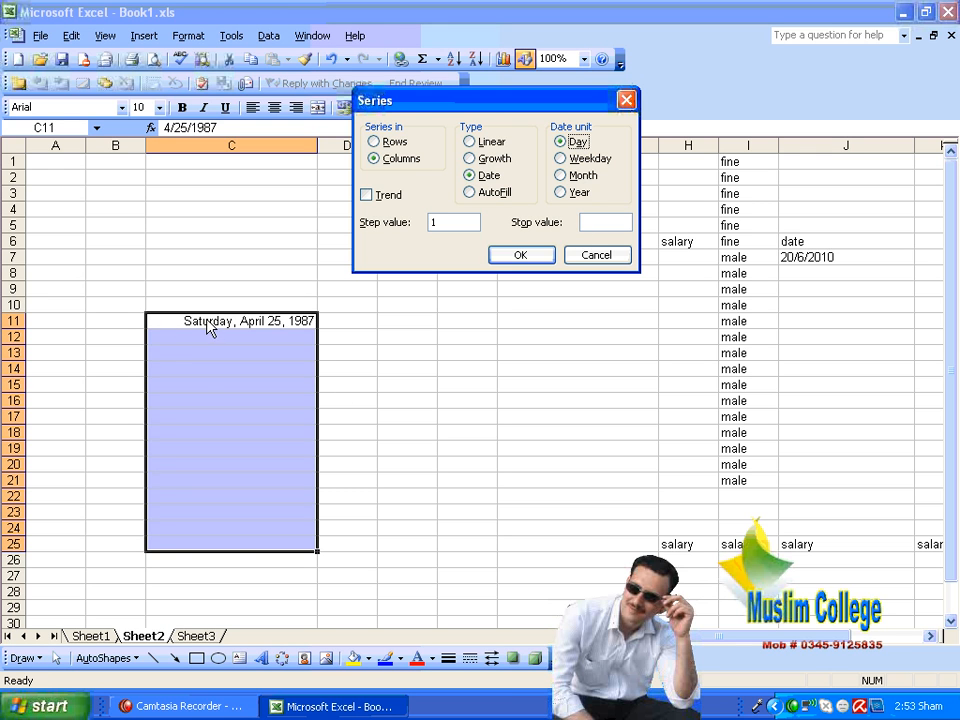
left_click(516, 255)
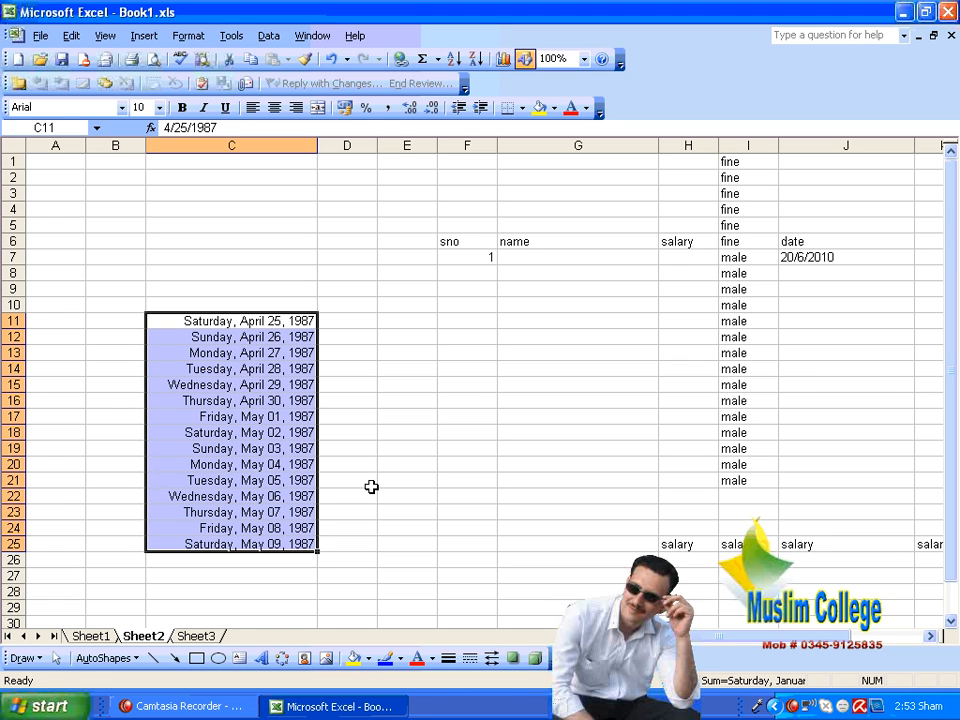
key("ctrl+z")
key("ctrl+z")
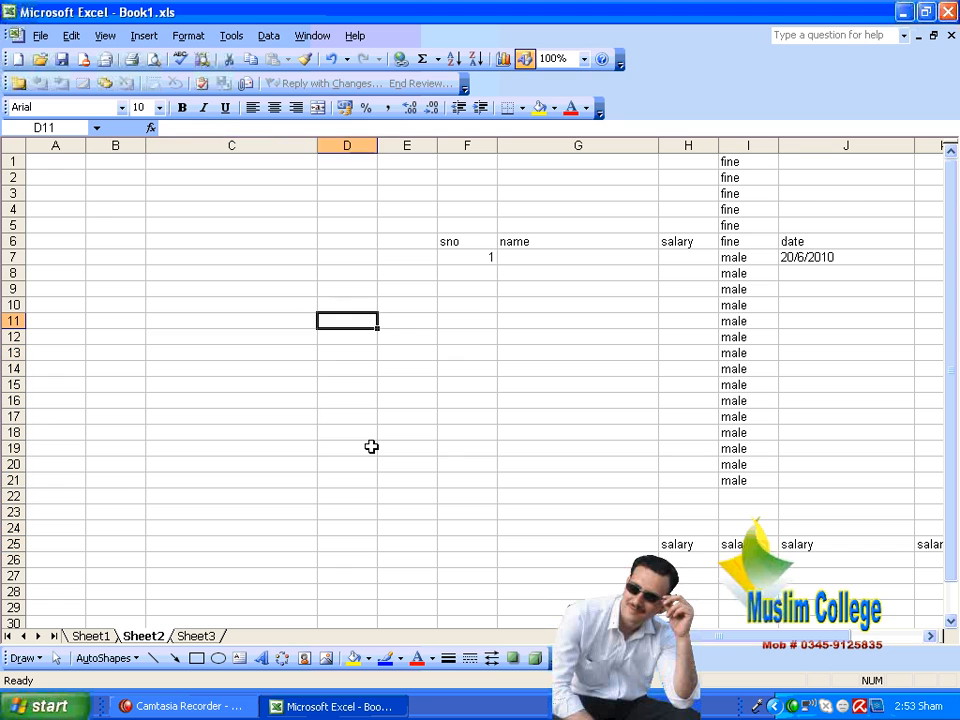
Step: Enter the date 06/21/2010 in cell D11 and widen column D
key("Right")
type("06")
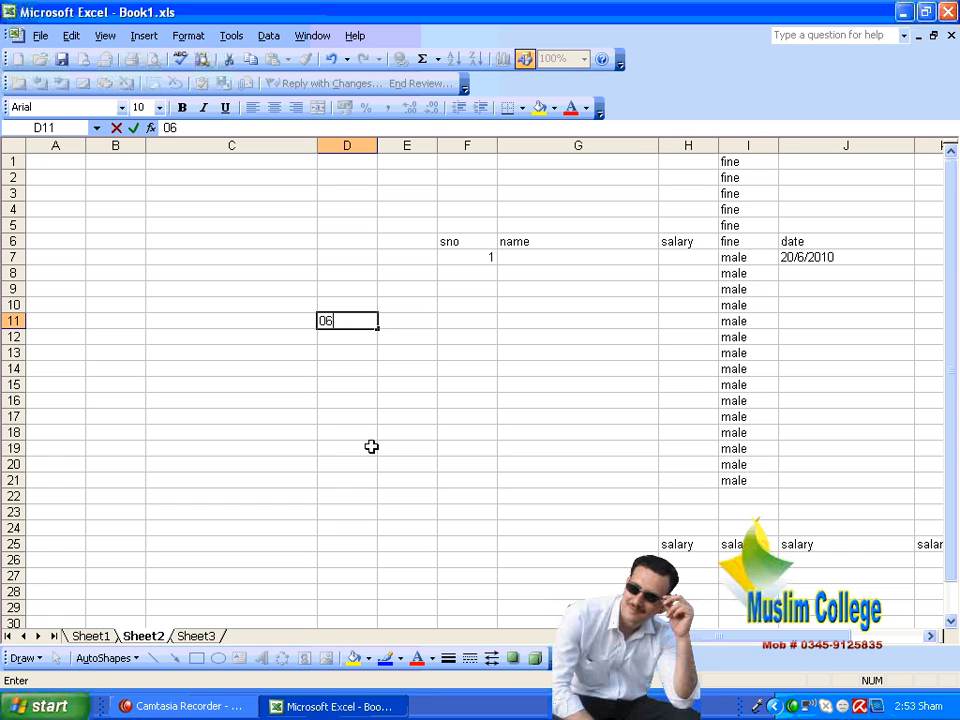
type("/21/2010")
key("Return")
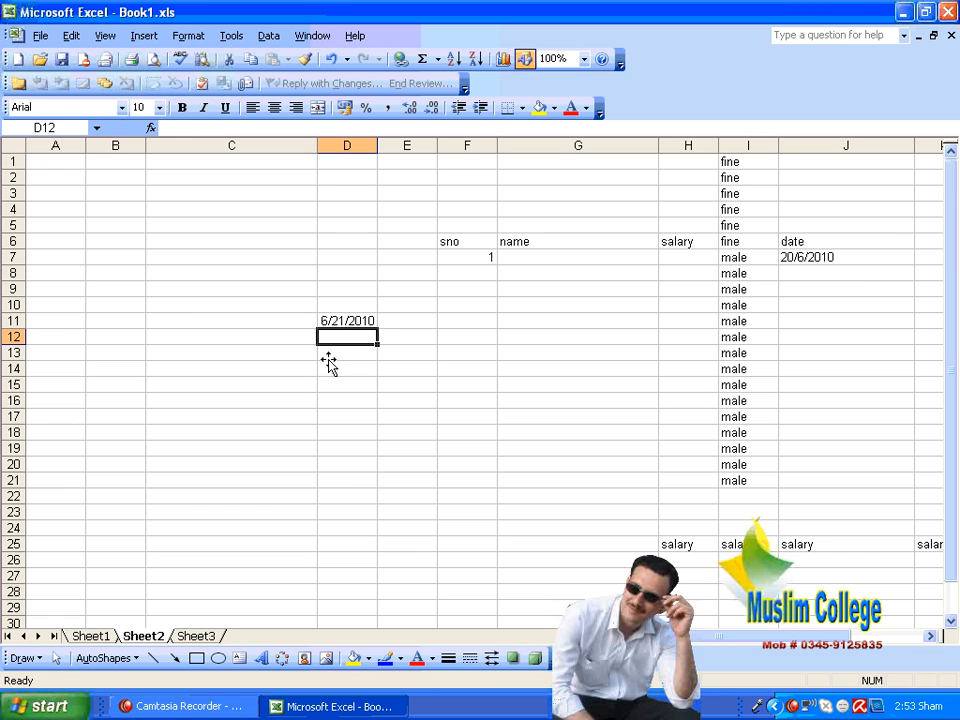
left_click_drag(378, 147, 503, 150)
key("Down")
key("Down")
key("Down")
Step: Fill D11:D22 down the column with a date series in Month units and a step value of 1
left_click_drag(469, 321, 470, 492)
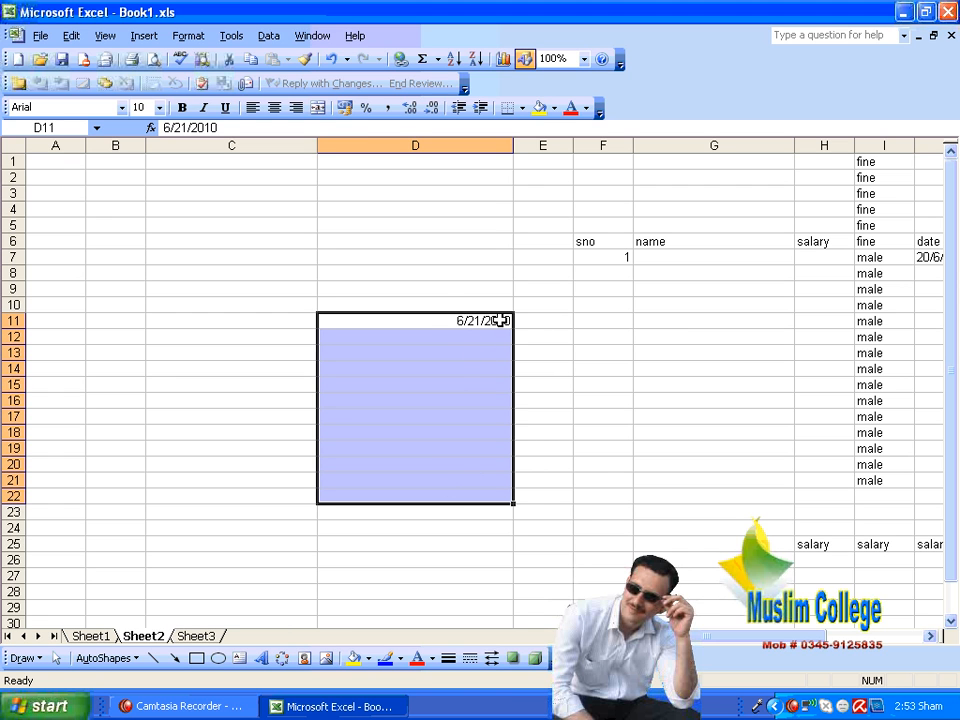
left_click(69, 36)
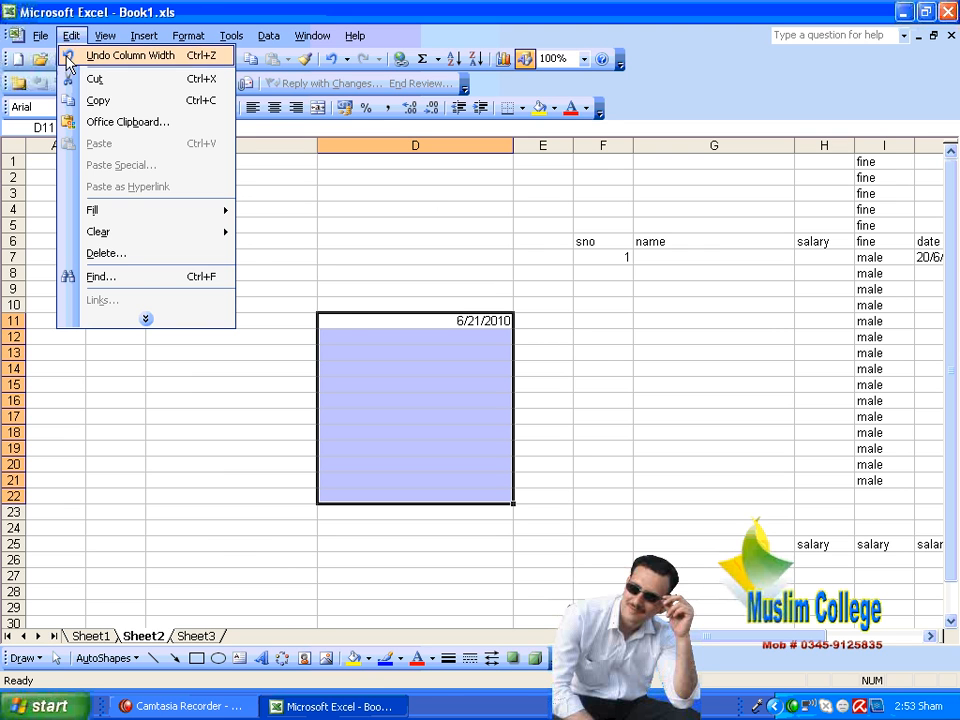
mouse_move(156, 211)
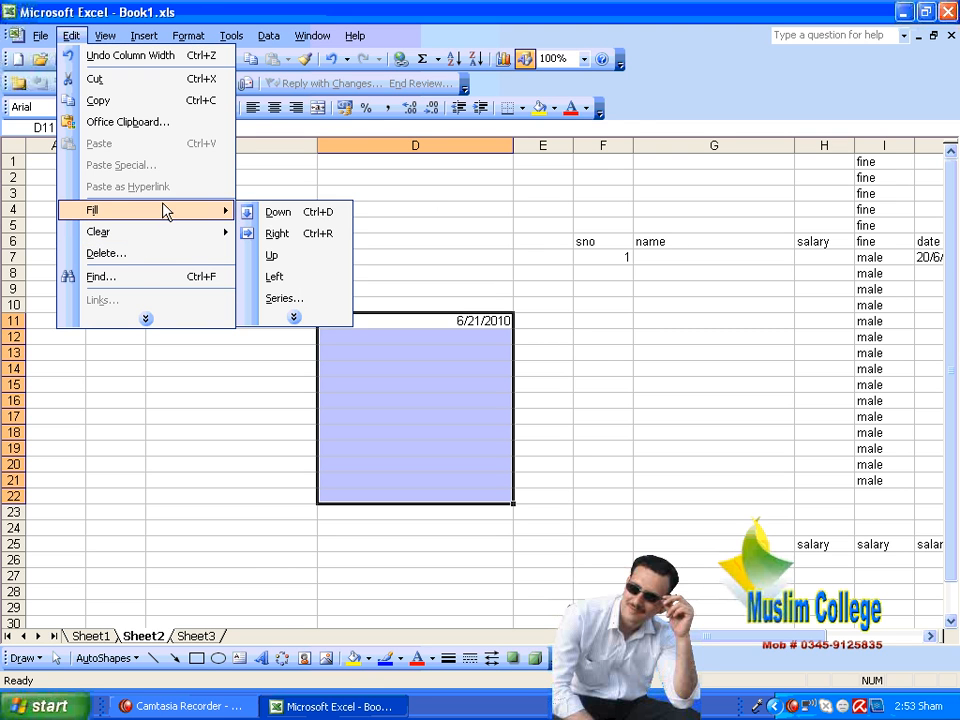
left_click(288, 299)
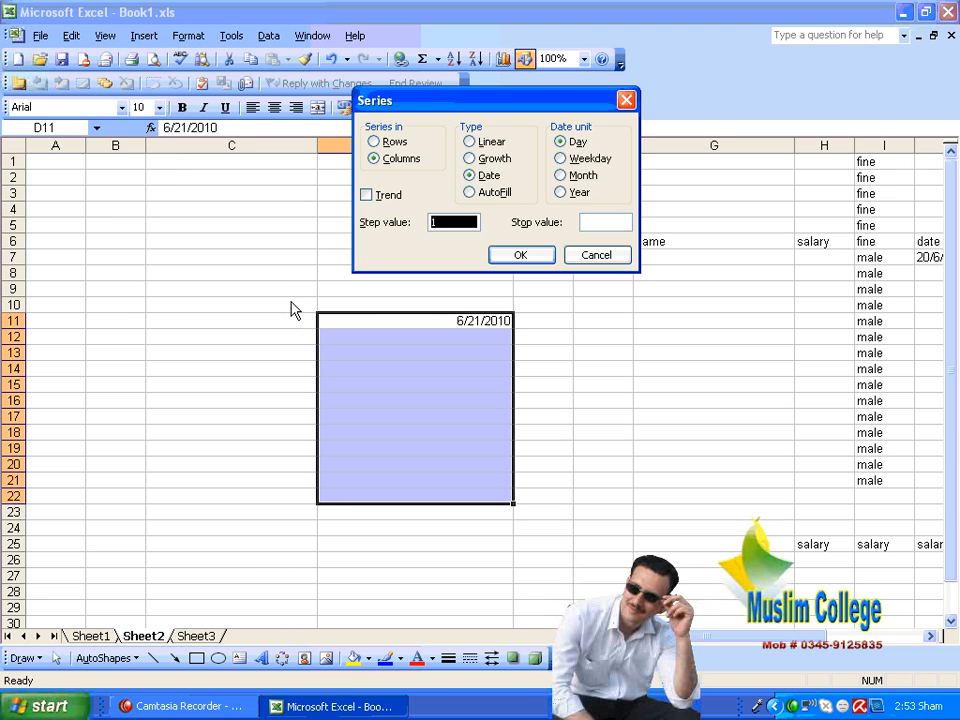
left_click(579, 175)
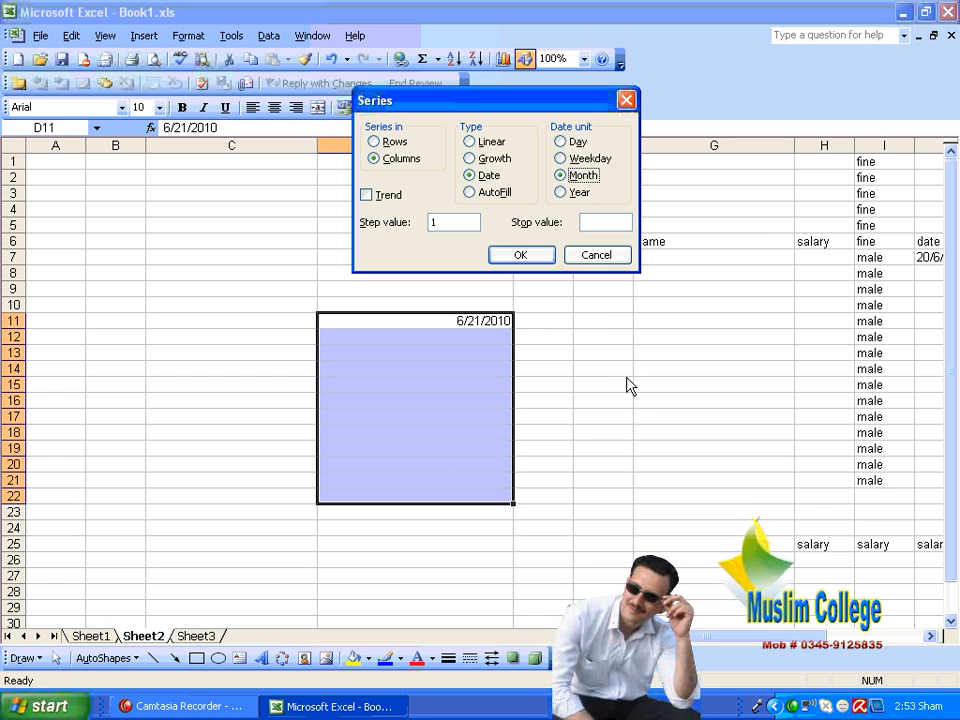
left_click(520, 257)
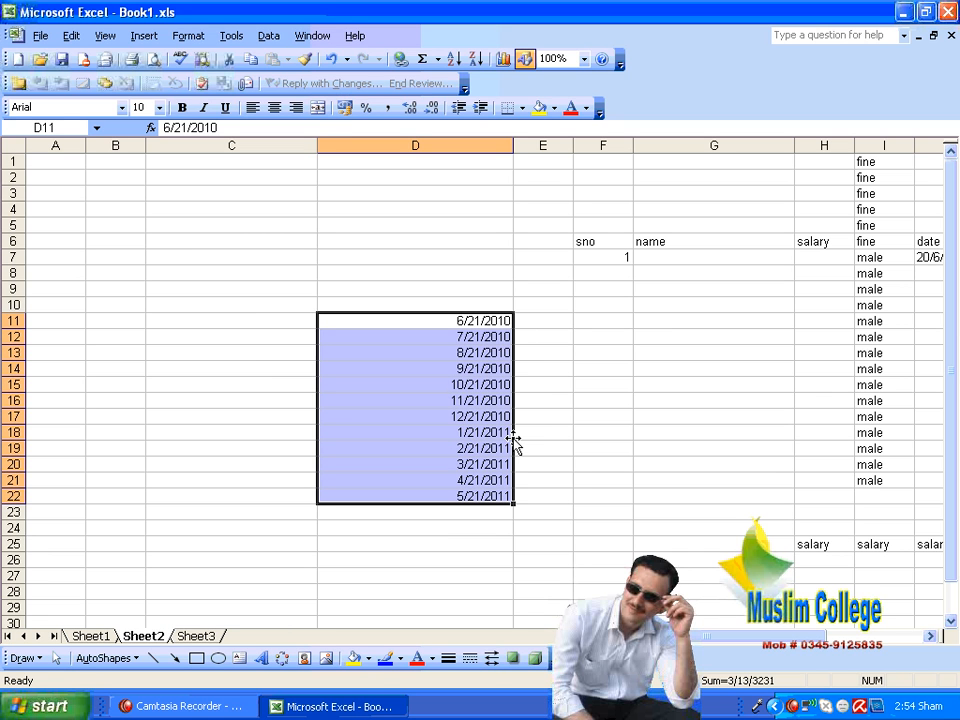
Step: Clear the monthly dates from D12:D22, keeping the start date in D11
left_click(574, 320)
left_click_drag(433, 339, 450, 497)
key("Delete")
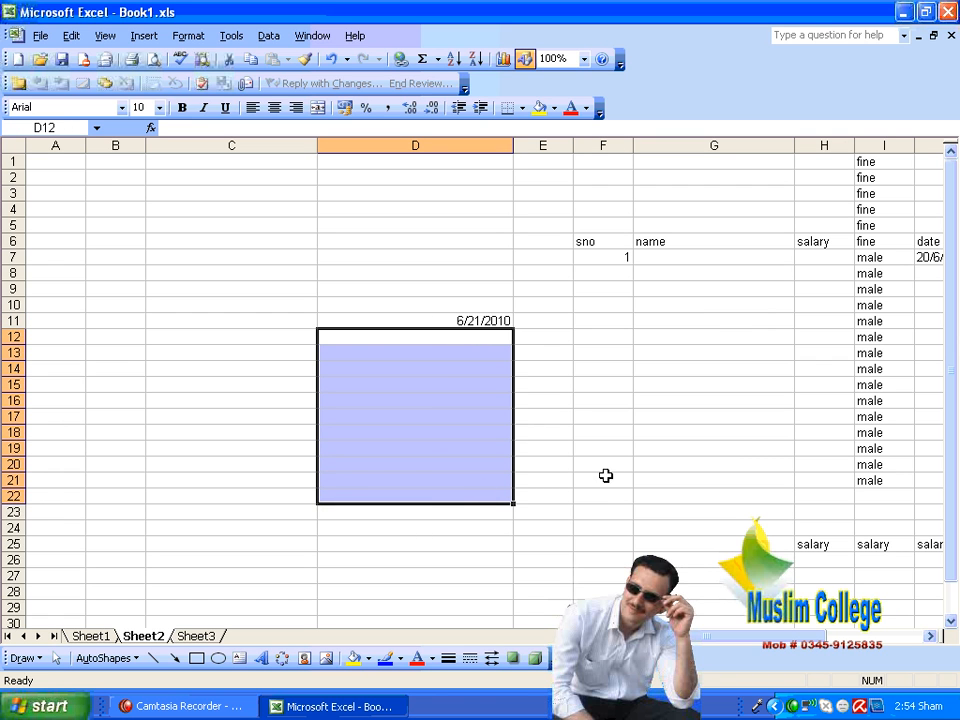
Step: Fill D11:D27 down the column with a date series in Weekday units and a step value of 1
left_click(590, 388)
left_click_drag(470, 320, 469, 585)
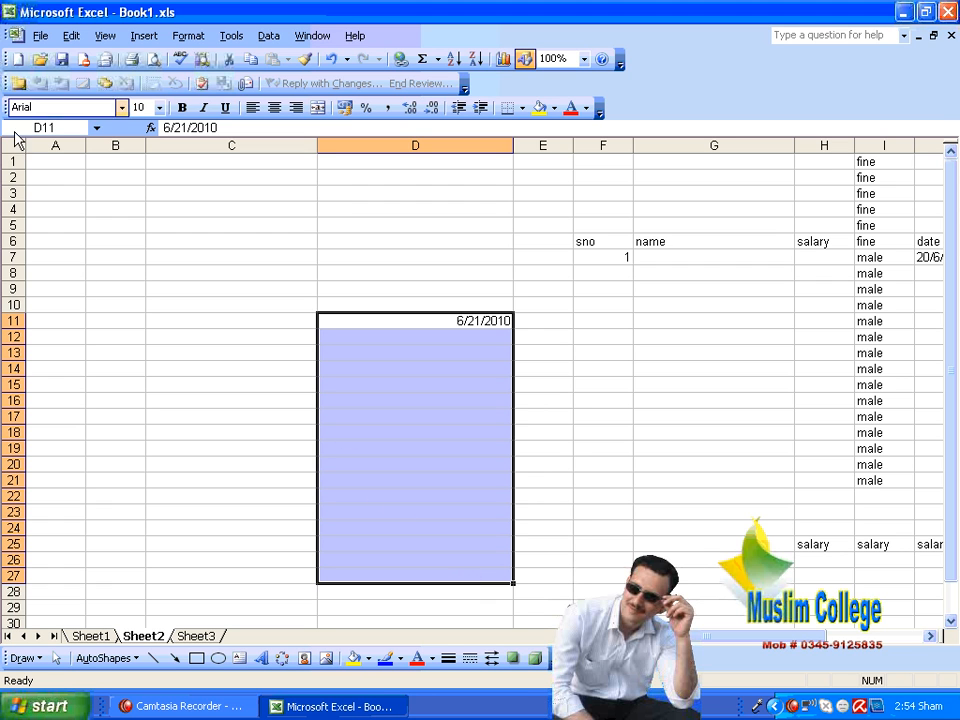
left_click(71, 35)
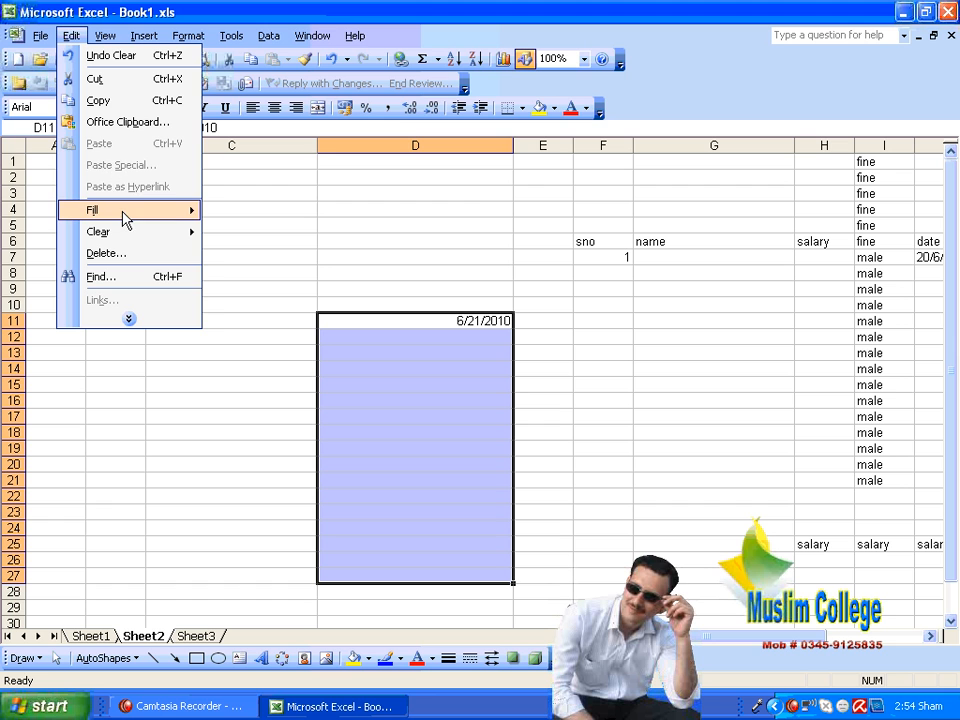
mouse_move(163, 217)
left_click(266, 300)
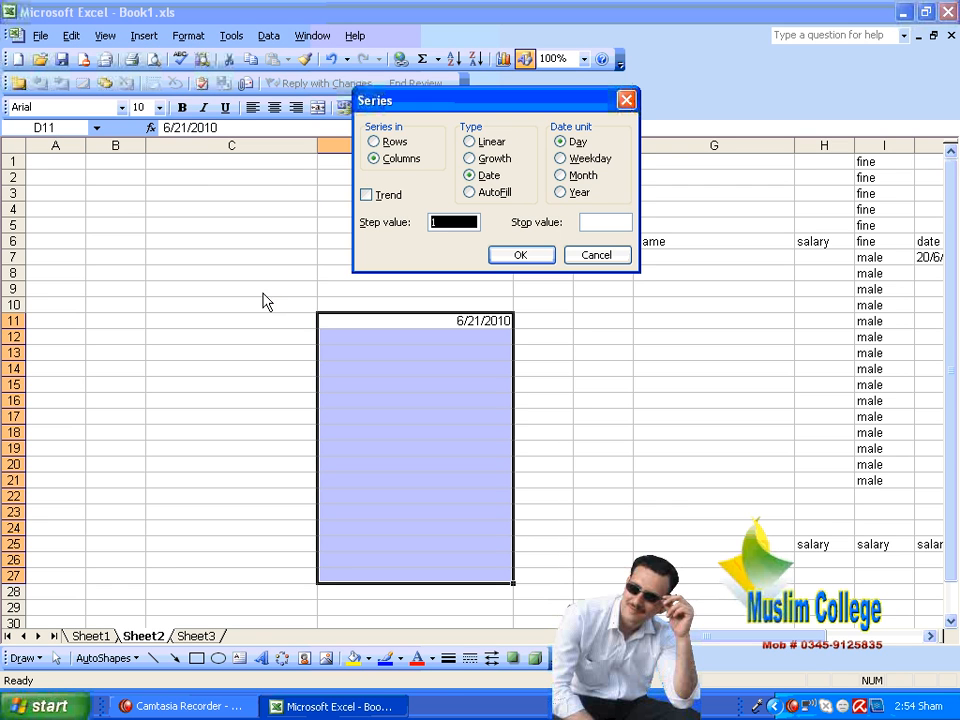
left_click(581, 158)
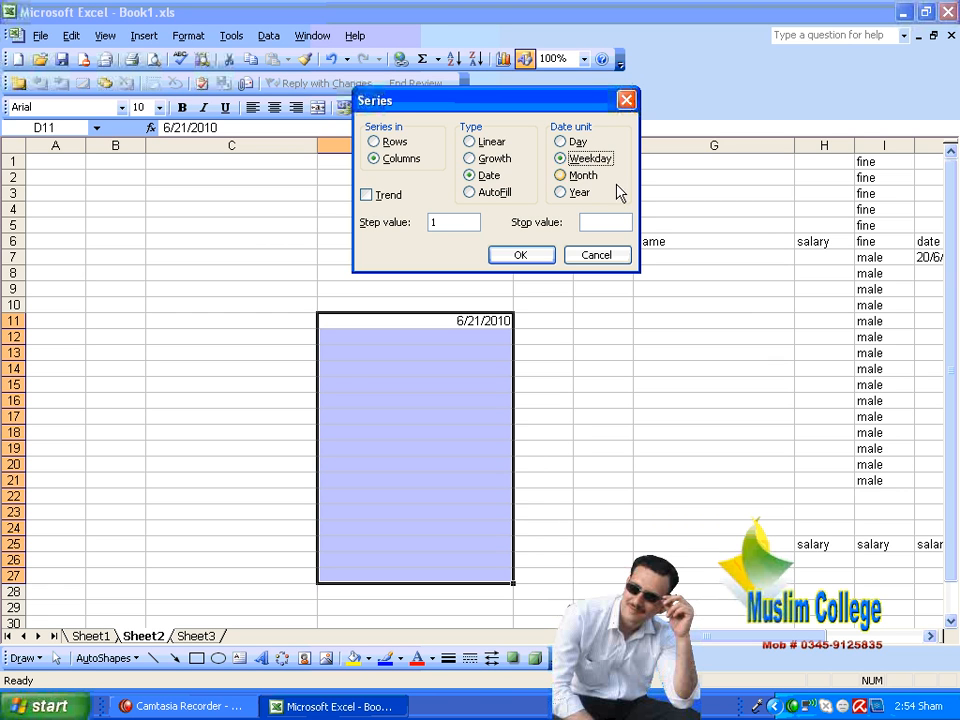
left_click(530, 258)
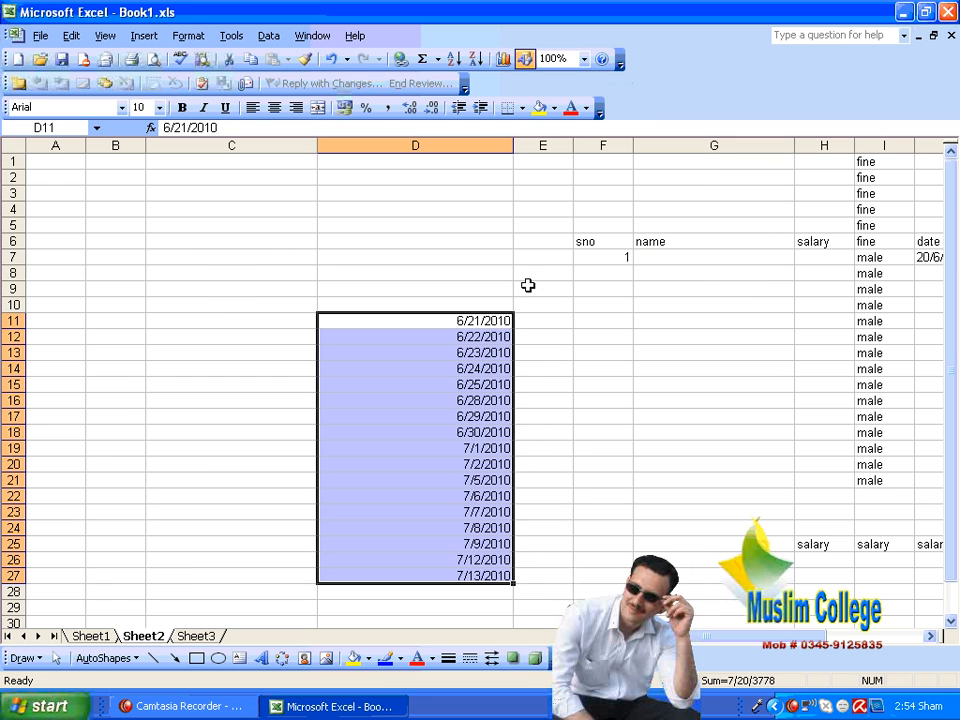
Step: Examine the weekday series in column D, checking cells D16 to D18 for how the dates handle weekends
left_click(550, 334)
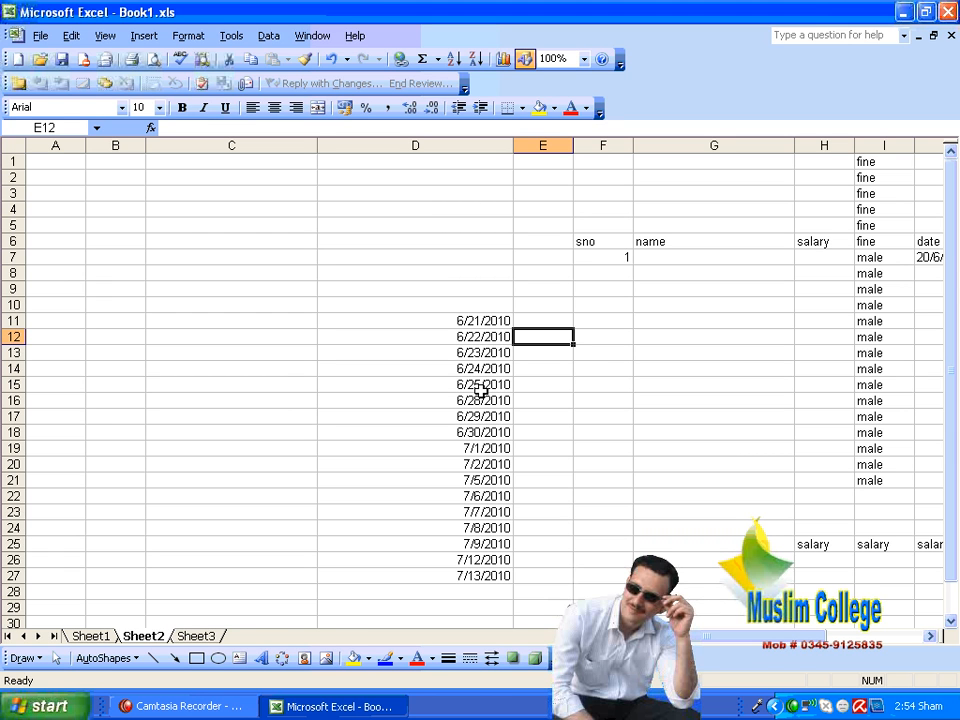
key("Down")
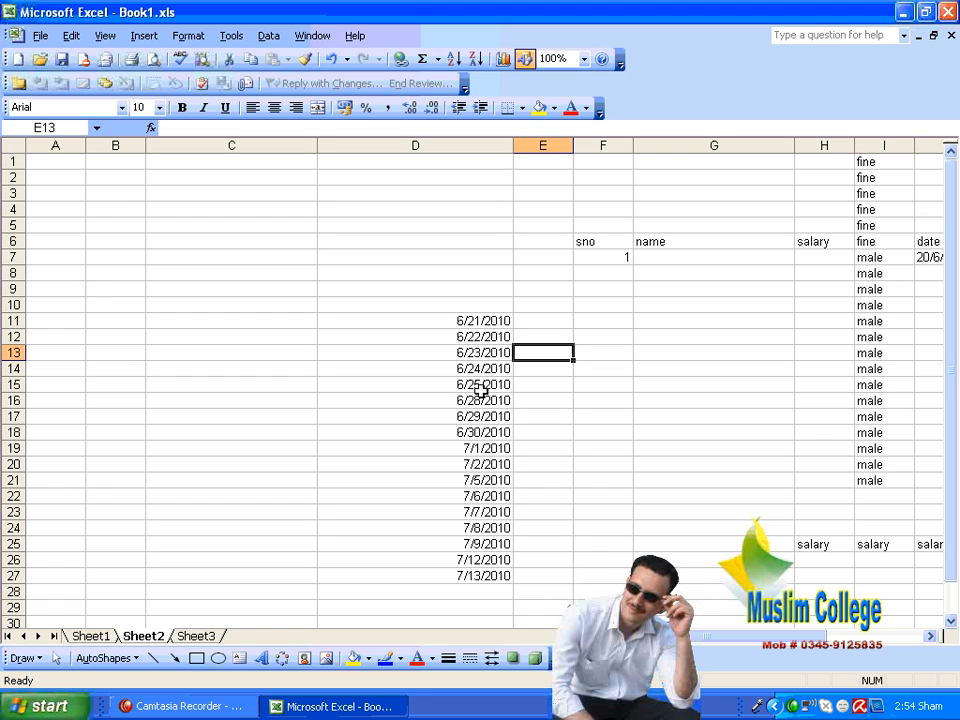
left_click(561, 304)
left_click(506, 416)
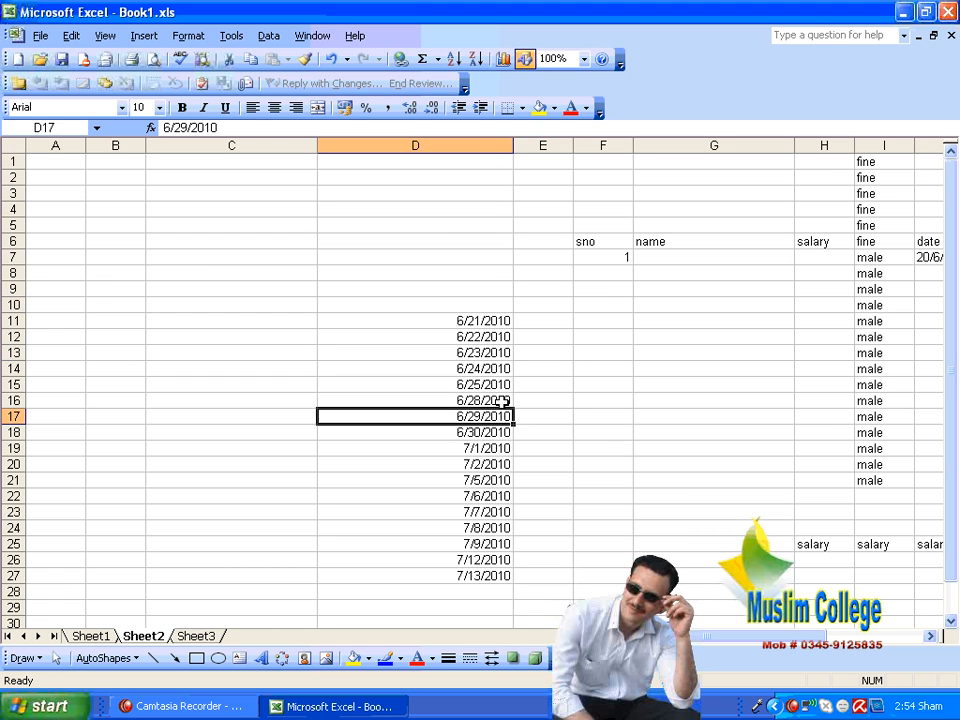
left_click(502, 400)
left_click(502, 416)
left_click(502, 432)
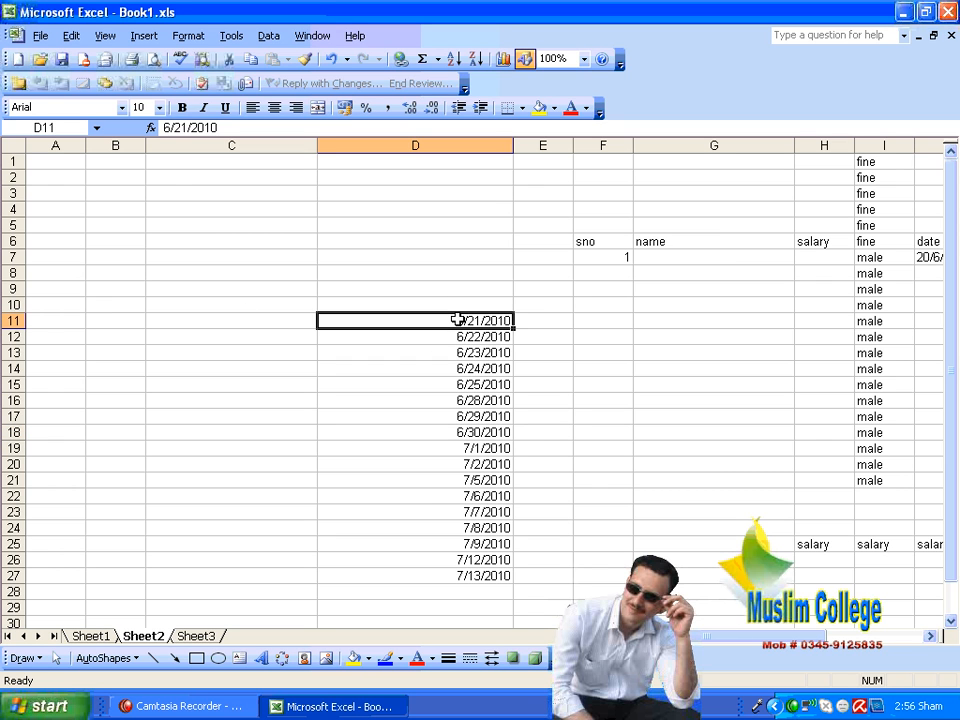
Step: Clear the weekday dates from D12:D27, keeping the start date in D11
key("Down")
key("shift+Down")
key("shift+Down")
key("shift+Down")
key("shift+Down")
key("shift+Down")
key("shift+Down")
key("shift+Down")
key("shift+Down")
key("shift+Down")
key("shift+Down")
key("shift+Down")
key("shift+Down")
key("shift+Down")
key("shift+Down")
key("shift+Down")
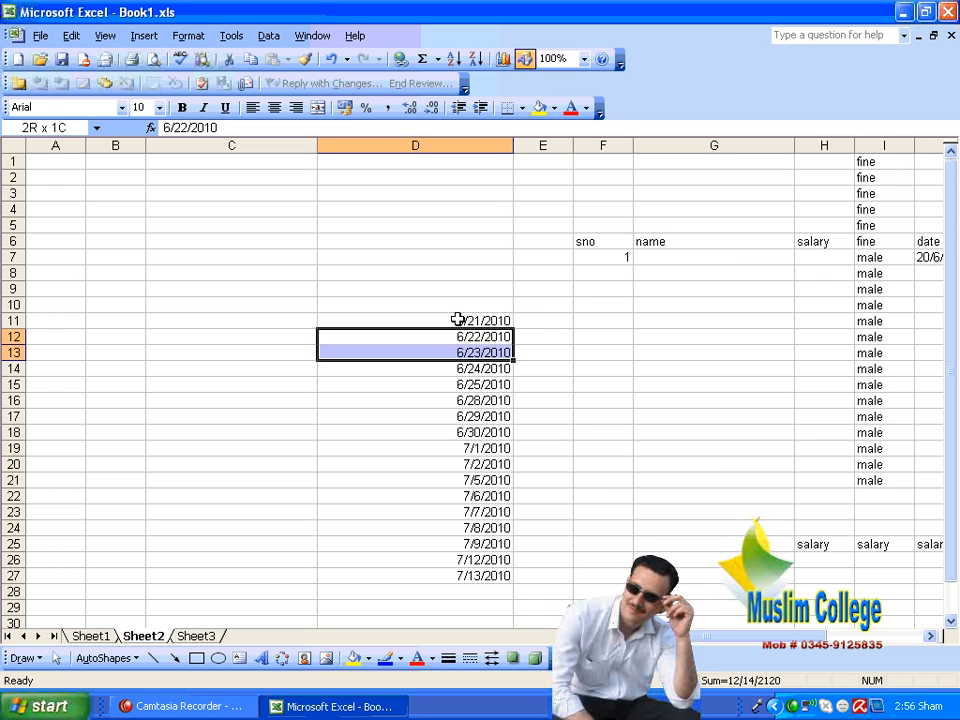
key("Delete")
Step: Try filling D11:D24 down the column with a date series in Year units and a step value of 1, and undo the fill
key("Up")
key("shift+Down")
key("shift+Down")
key("shift+Down")
key("shift+Down")
key("shift+Down")
key("shift+Down")
key("shift+Down")
key("shift+Down")
key("shift+Down")
key("shift+Down")
key("shift+Down")
key("shift+Down")
key("shift+Down")
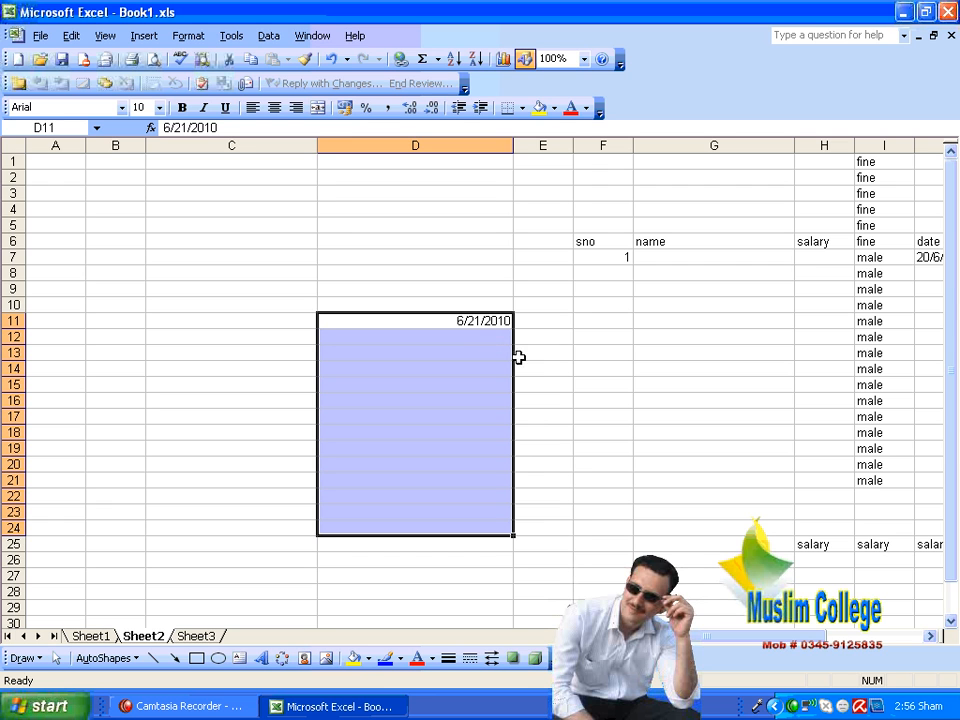
left_click(72, 36)
mouse_move(148, 218)
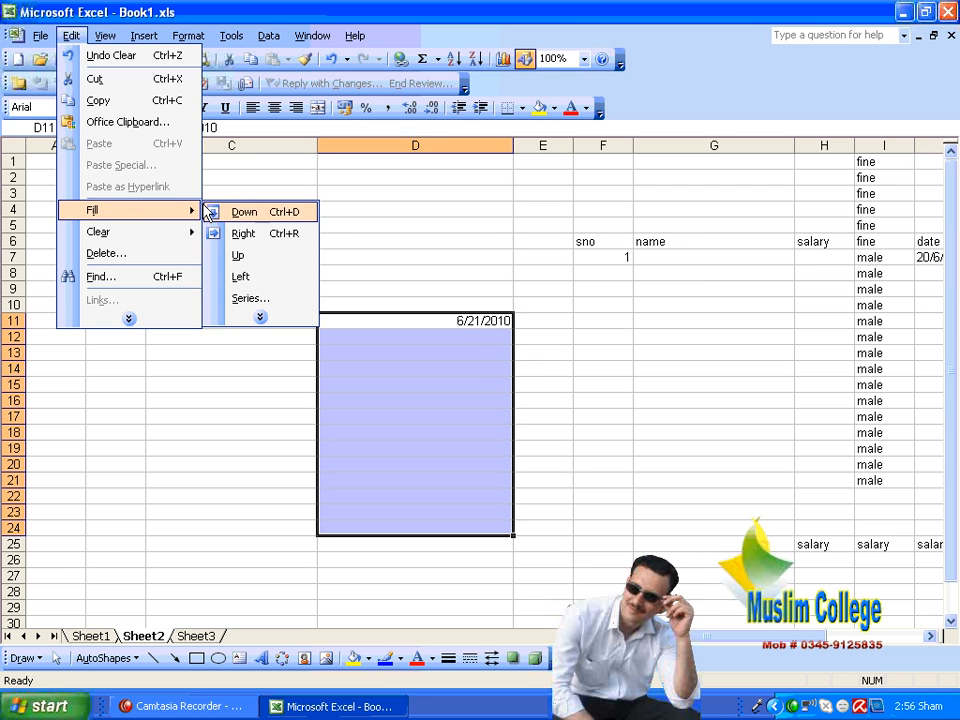
left_click(291, 300)
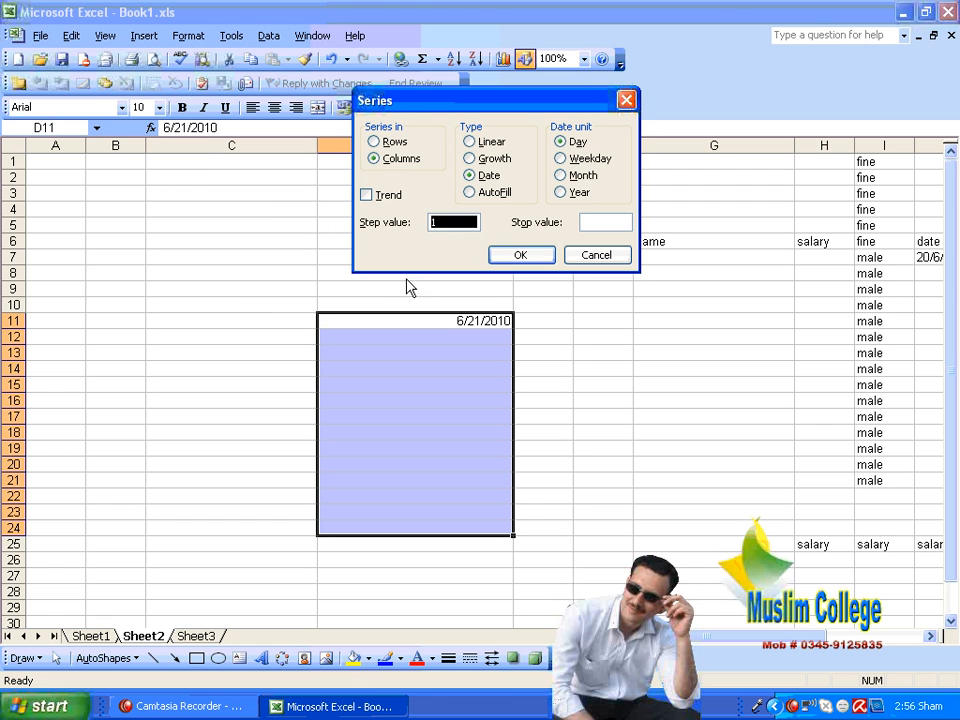
left_click(567, 195)
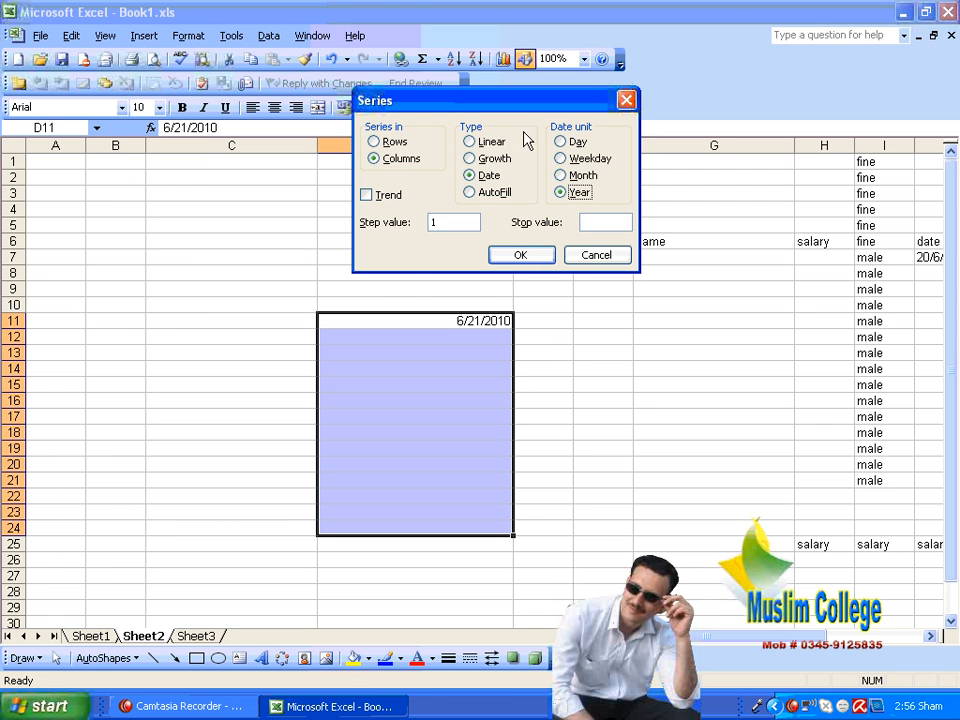
left_click_drag(393, 100, 560, 133)
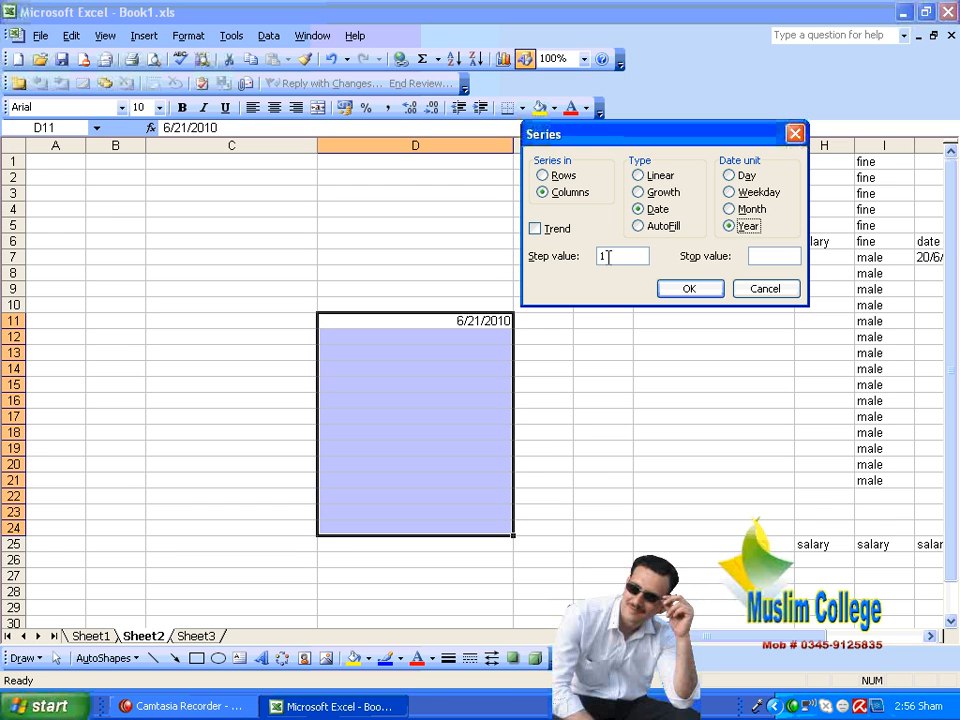
left_click(694, 290)
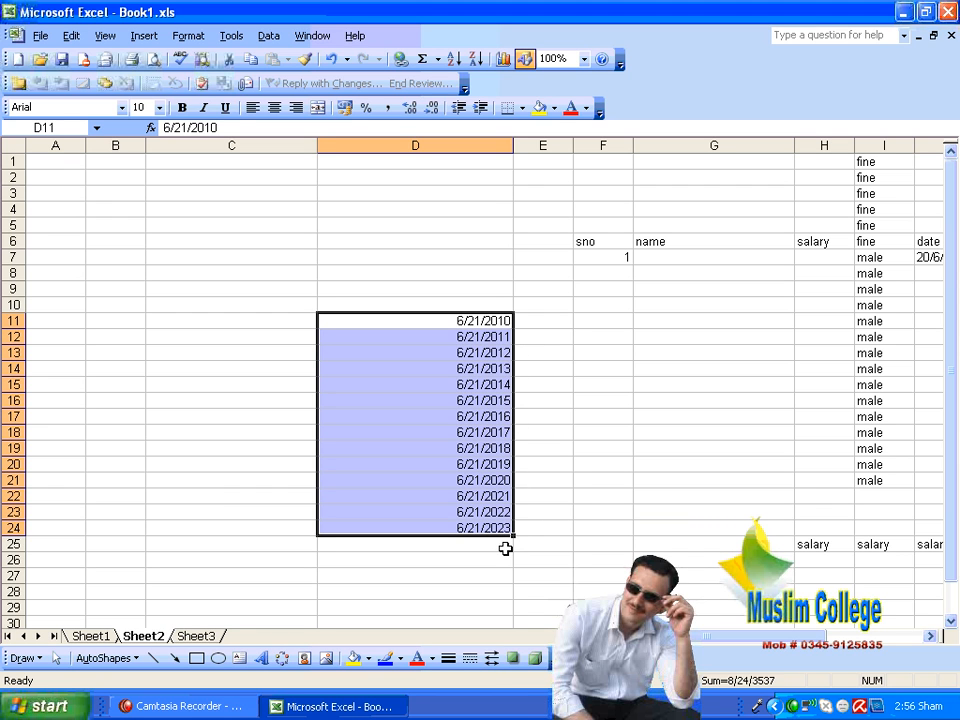
key("ctrl+z")
left_click(286, 336)
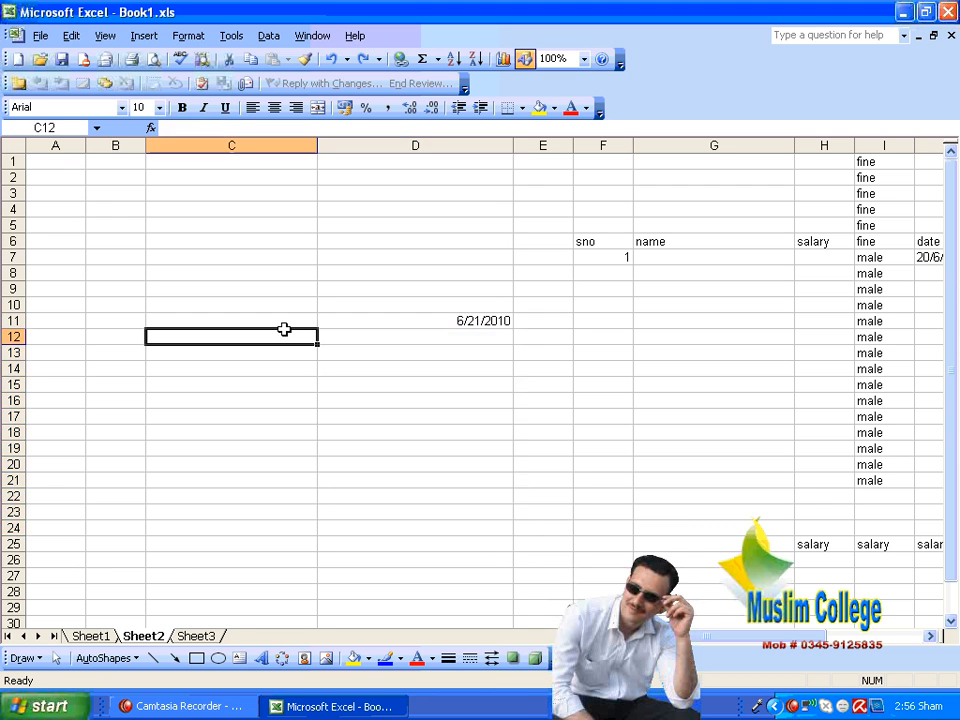
Step: Try an AutoFill series down F7:F20 from the single starting value in F7, and undo it
key("Up")
key("Right")
key("Right")
key("Right")
key("Up")
key("Up")
key("Up")
key("Up")
key("shift+Down")
key("shift+Down")
key("shift+Down")
key("shift+Down")
key("shift+Down")
key("shift+Down")
key("shift+Down")
key("shift+Down")
key("shift+Down")
key("shift+Down")
key("shift+Down")
key("shift+Down")
key("shift+Down")
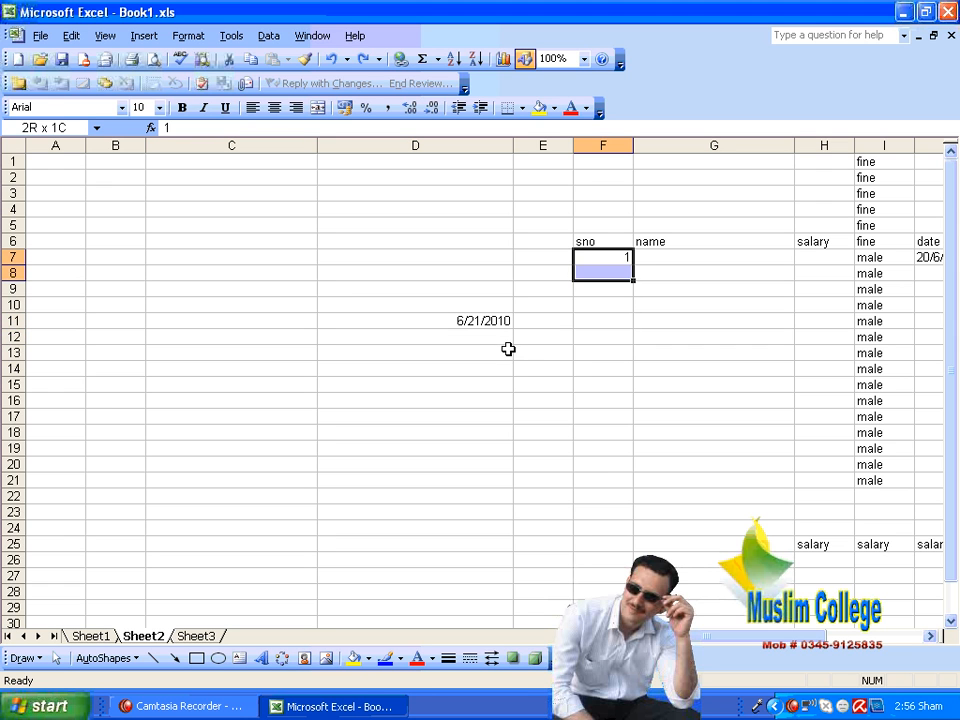
left_click(70, 36)
mouse_move(146, 236)
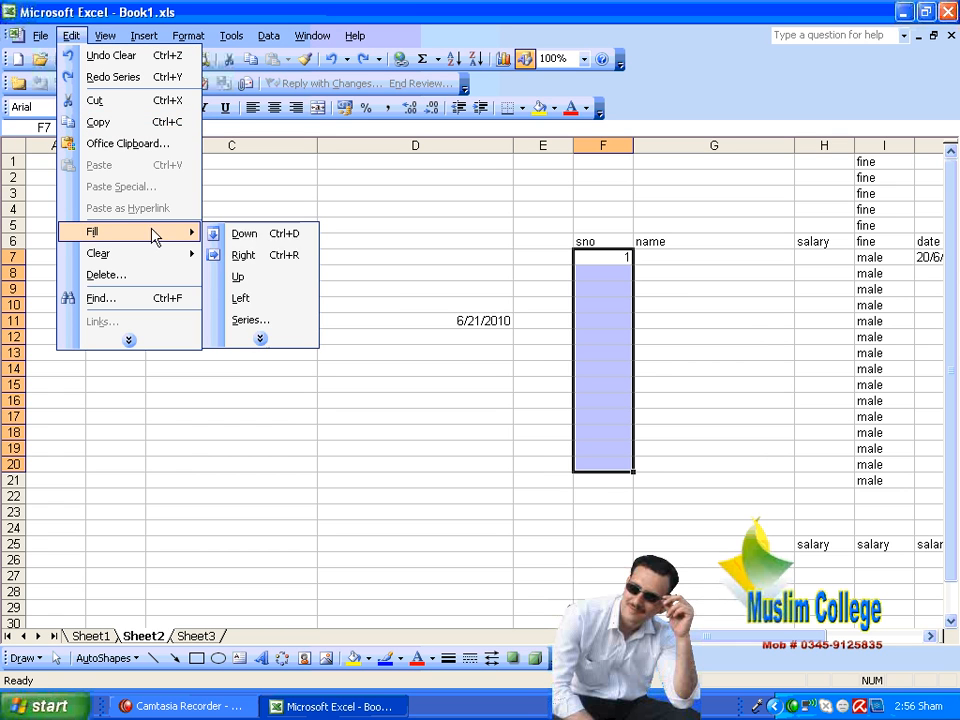
left_click(258, 320)
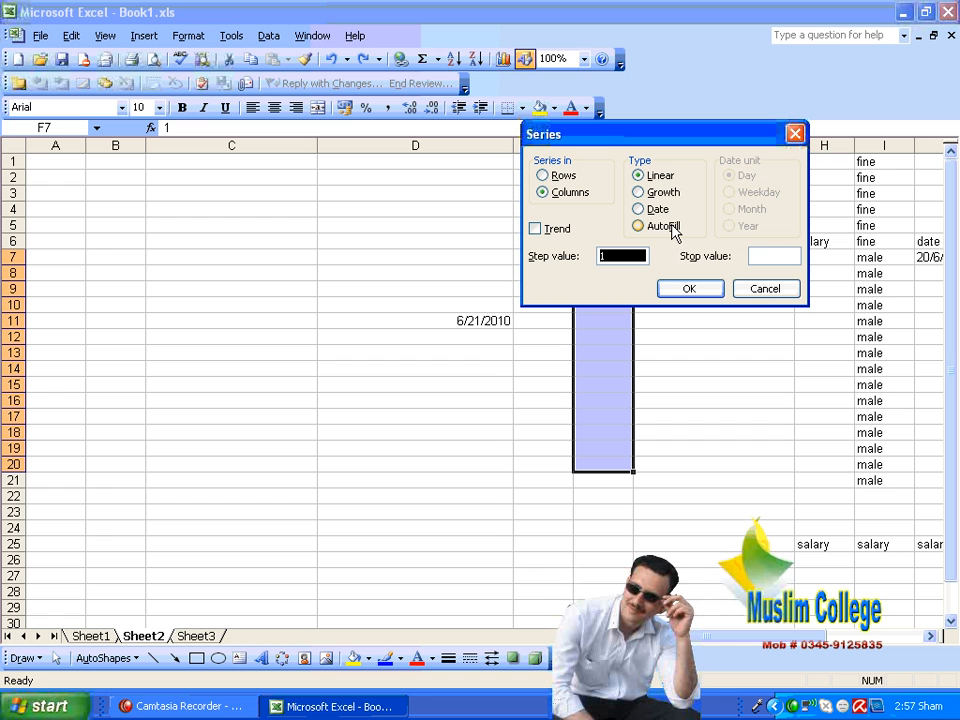
left_click_drag(666, 133, 808, 46)
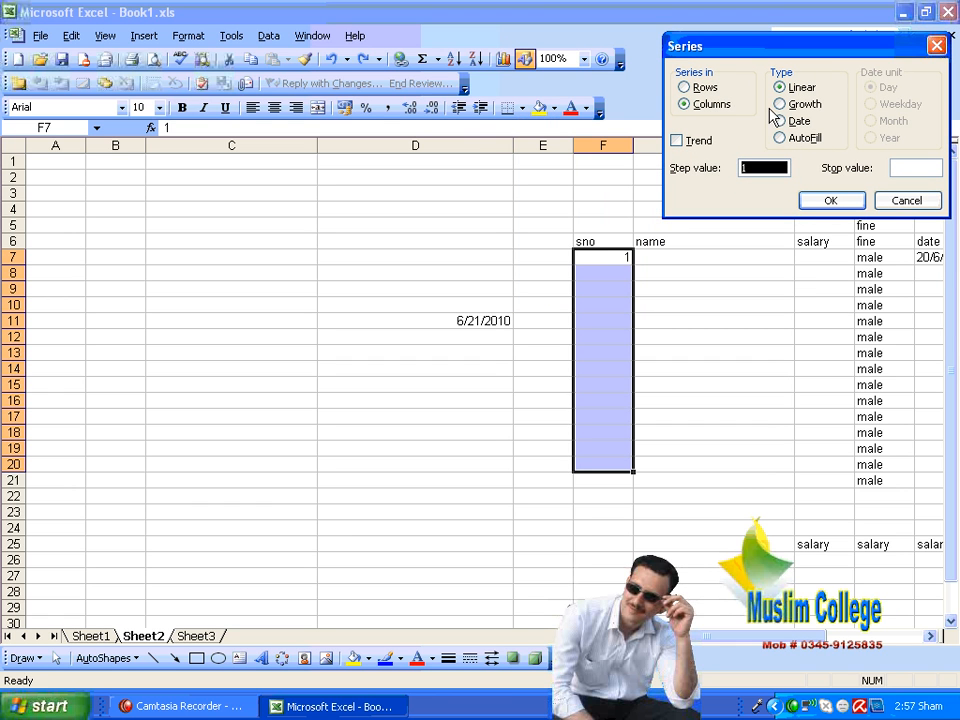
left_click(813, 141)
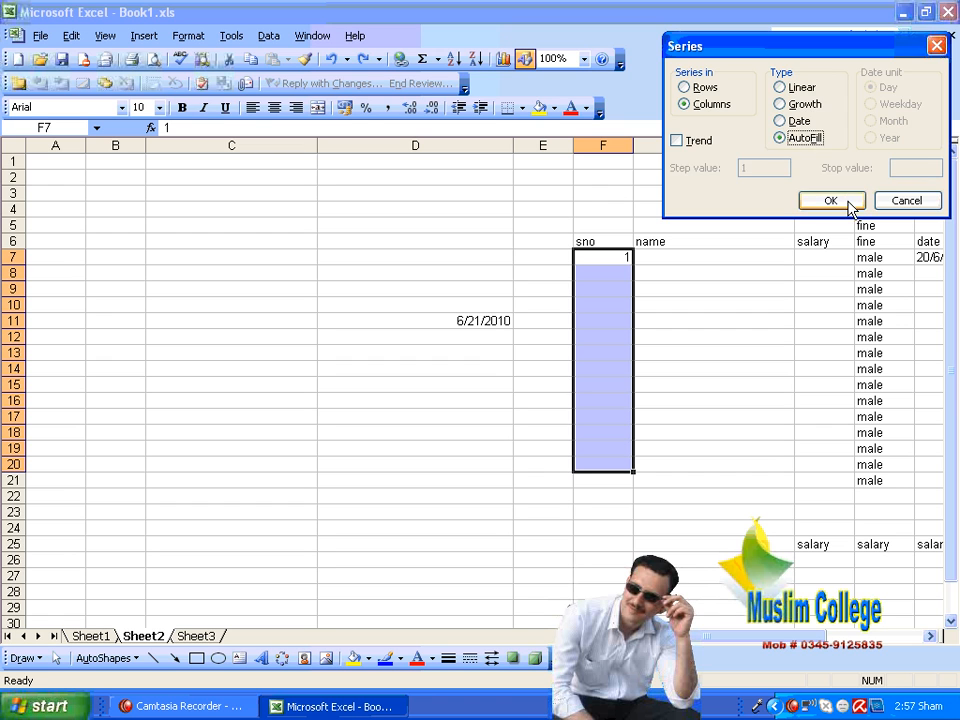
left_click(848, 202)
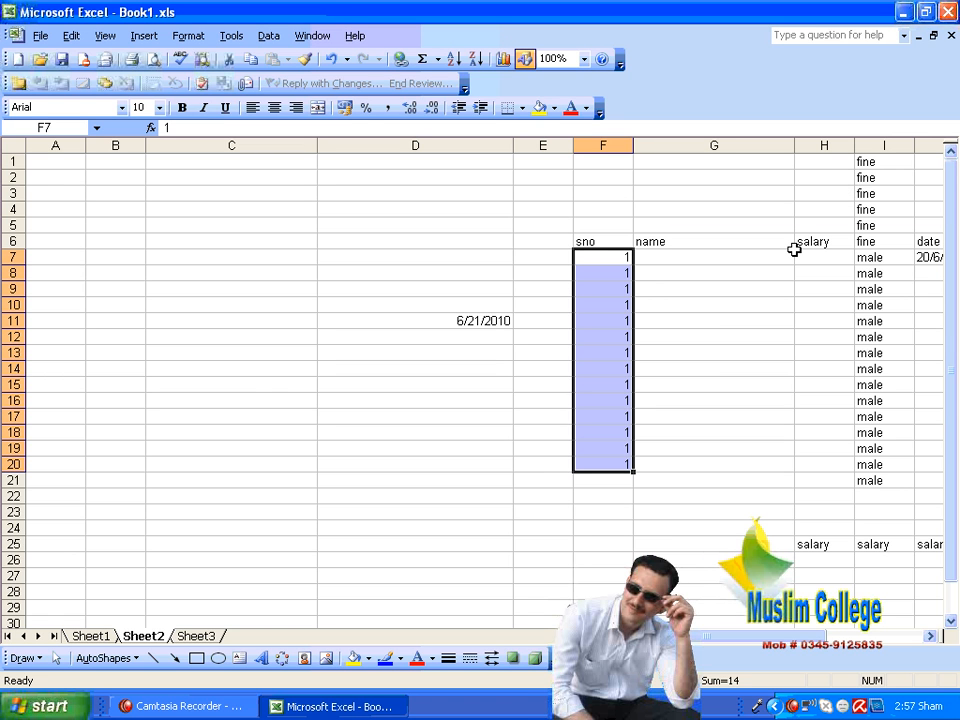
key("ctrl+z")
left_click(713, 320)
Step: Enter 2 in F8 as the second value of the sno column
left_click(627, 270)
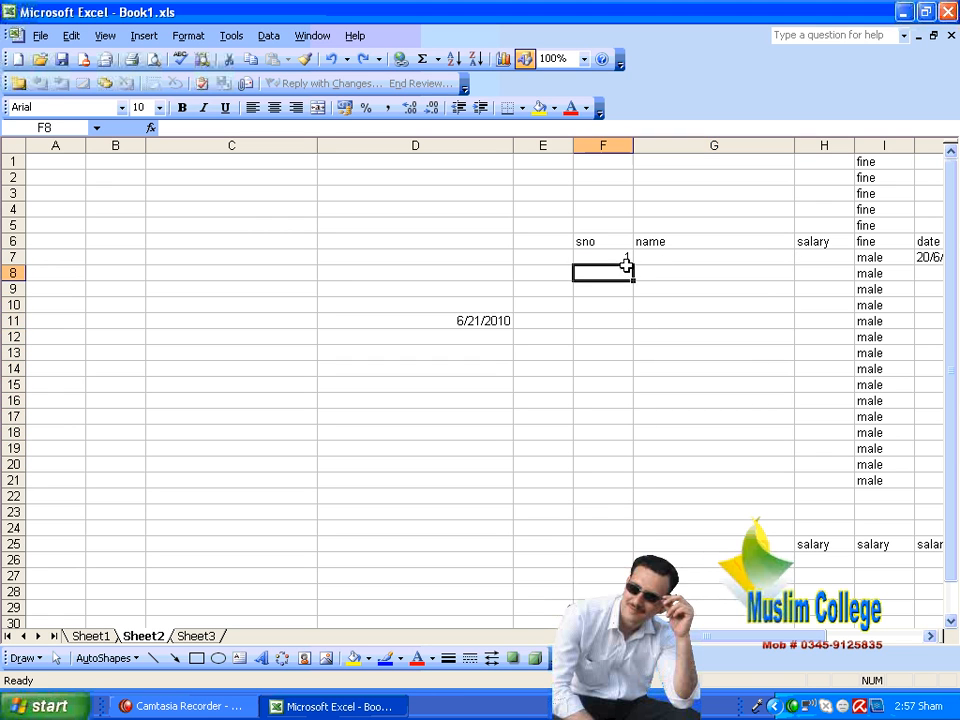
type("2")
key("Return")
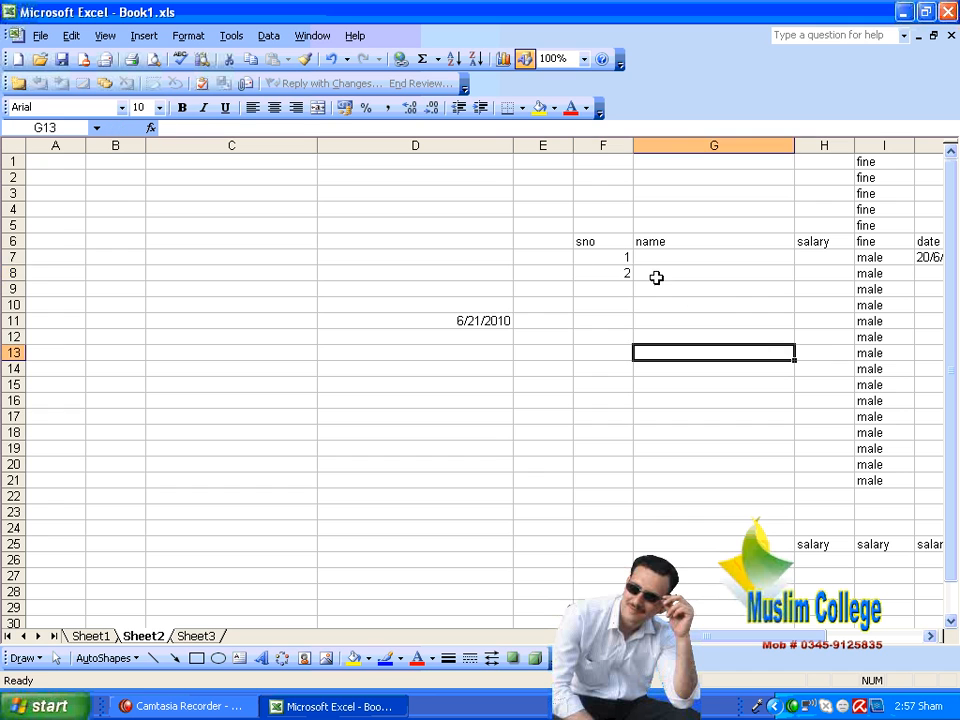
Step: Try an AutoFill series down F7:F24 based on the values 1 and 2, and undo it
left_click_drag(604, 258, 606, 531)
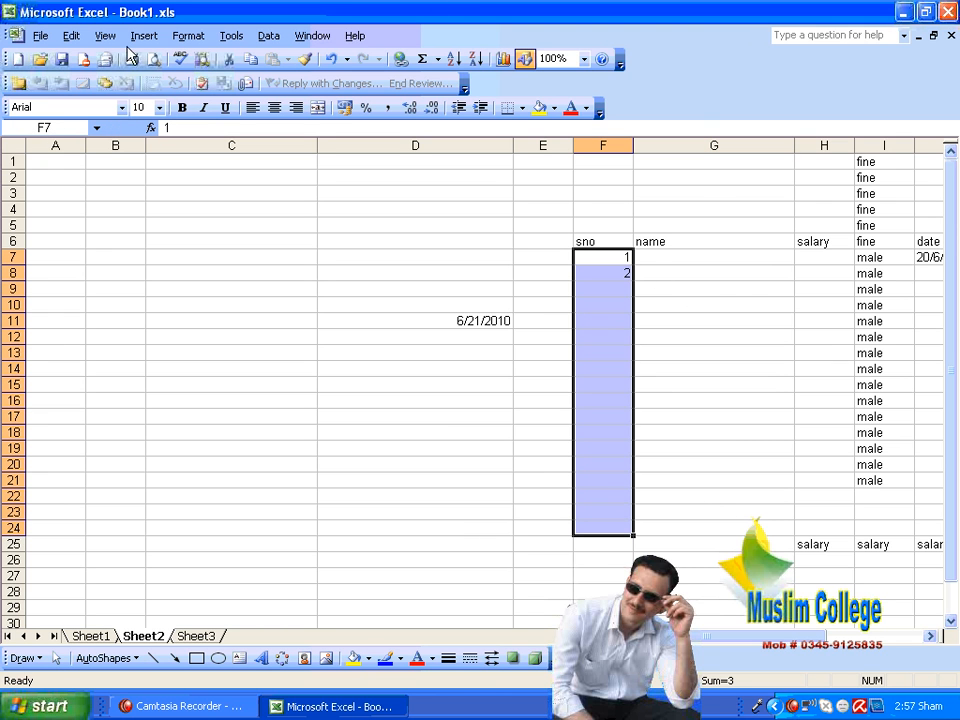
left_click(71, 36)
mouse_move(221, 210)
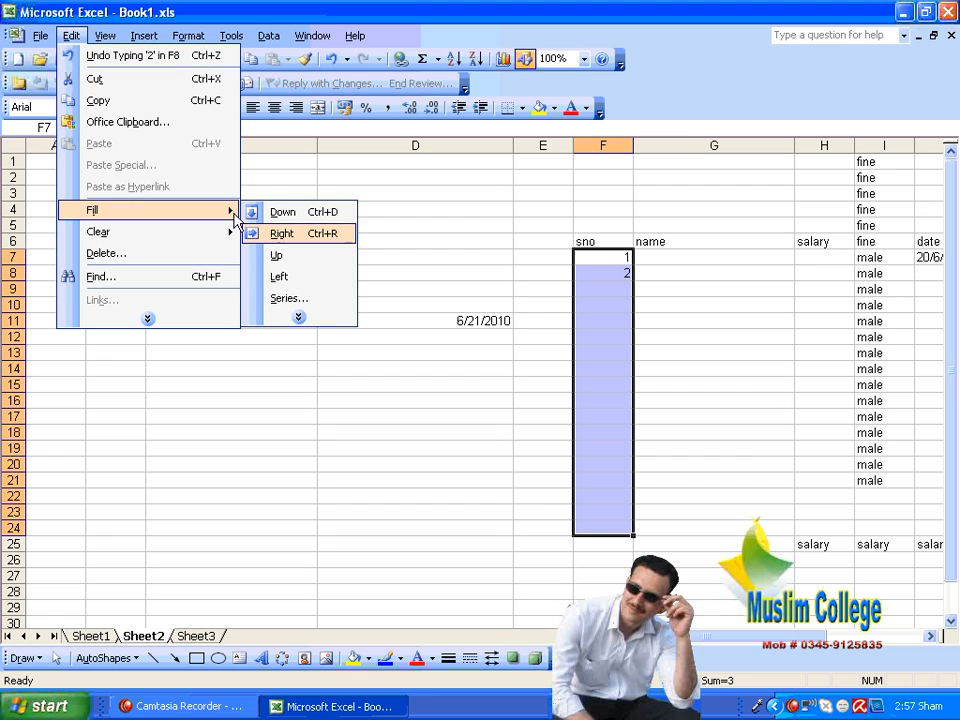
left_click(285, 298)
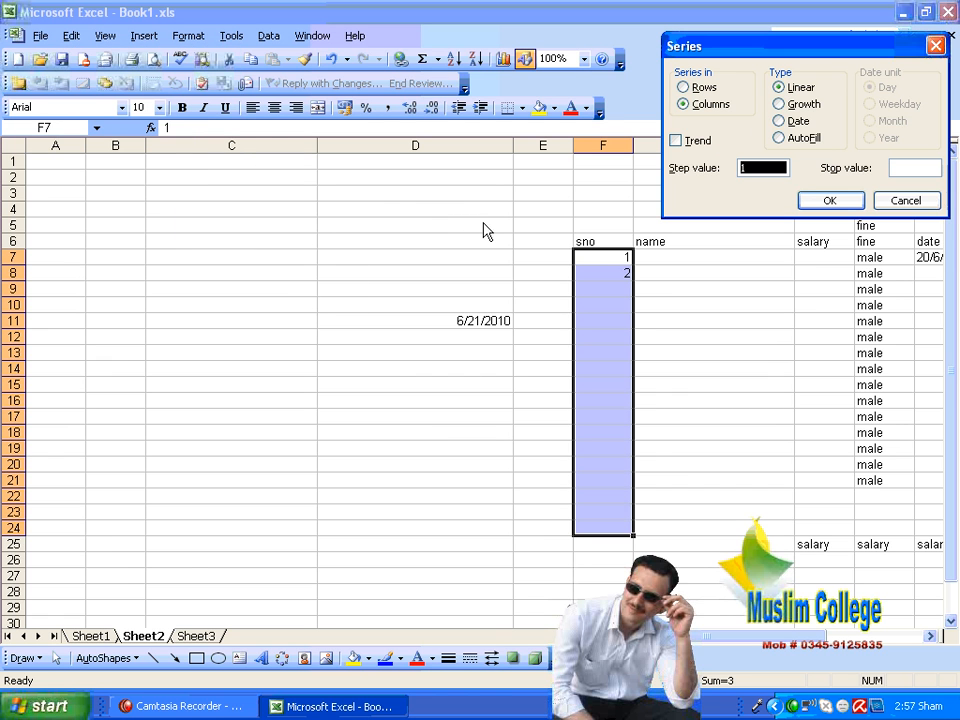
left_click(800, 138)
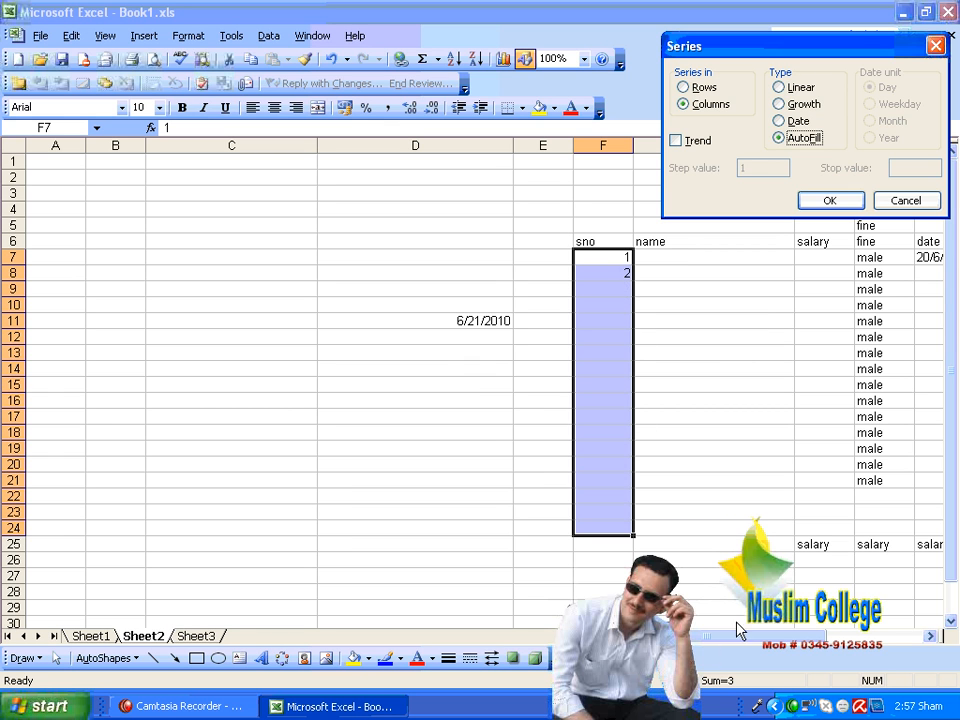
left_click(829, 200)
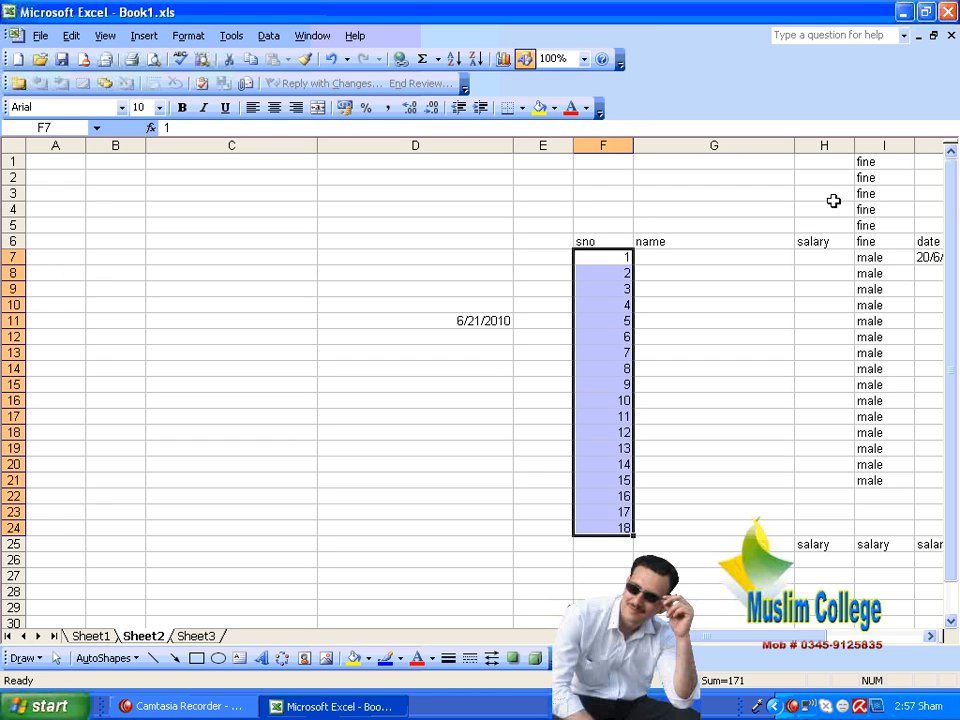
key("ctrl+z")
Step: Replace the second value of the sno column in F8 with 3
left_click(617, 272)
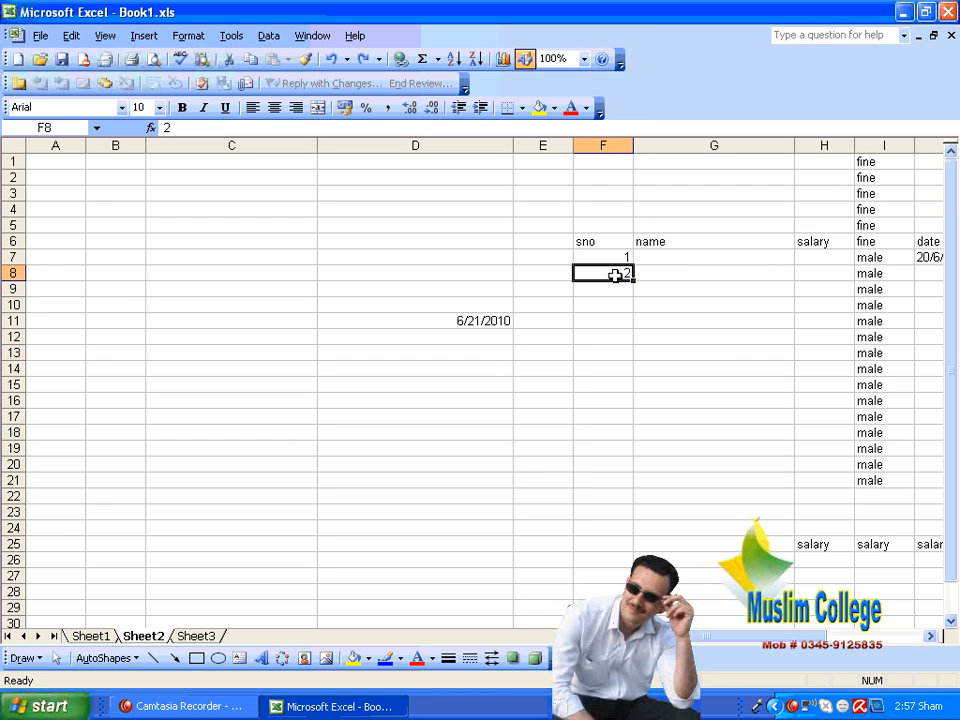
type("3")
left_click_drag(725, 321, 731, 309)
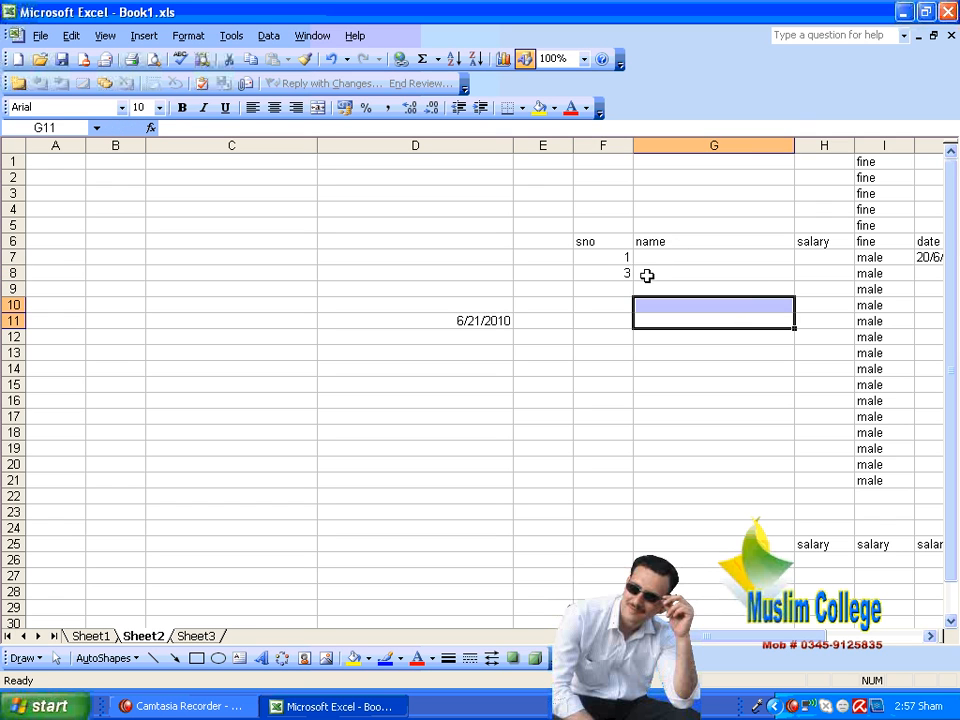
Step: Try copying the value in F7 down through F25 with Fill Down, and undo the fill
left_click_drag(625, 262, 611, 540)
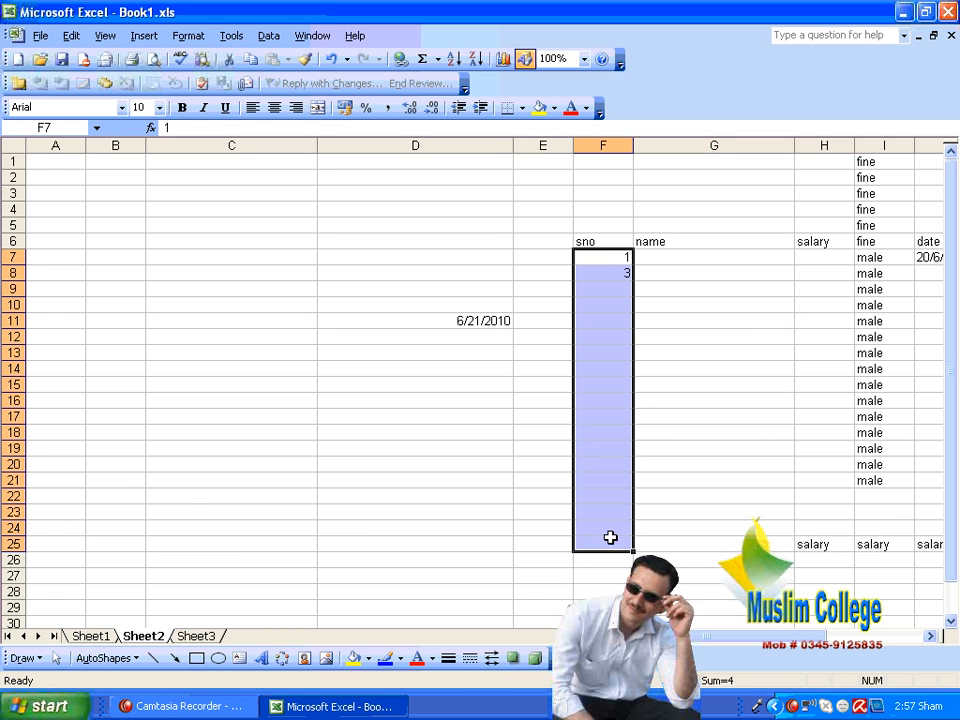
key("ctrl+d")
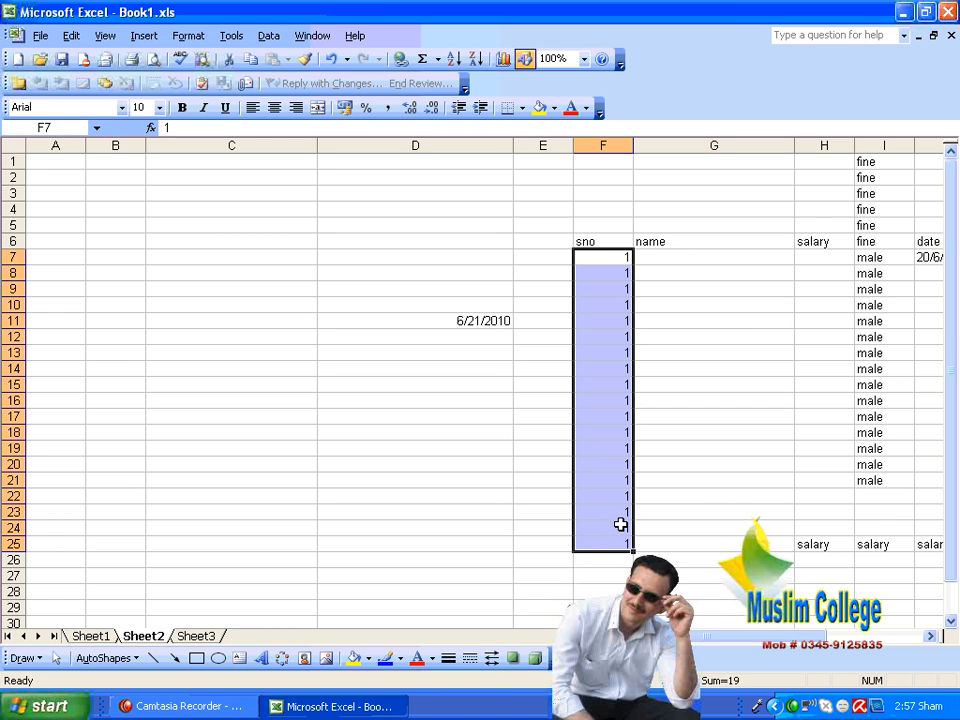
key("ctrl+z")
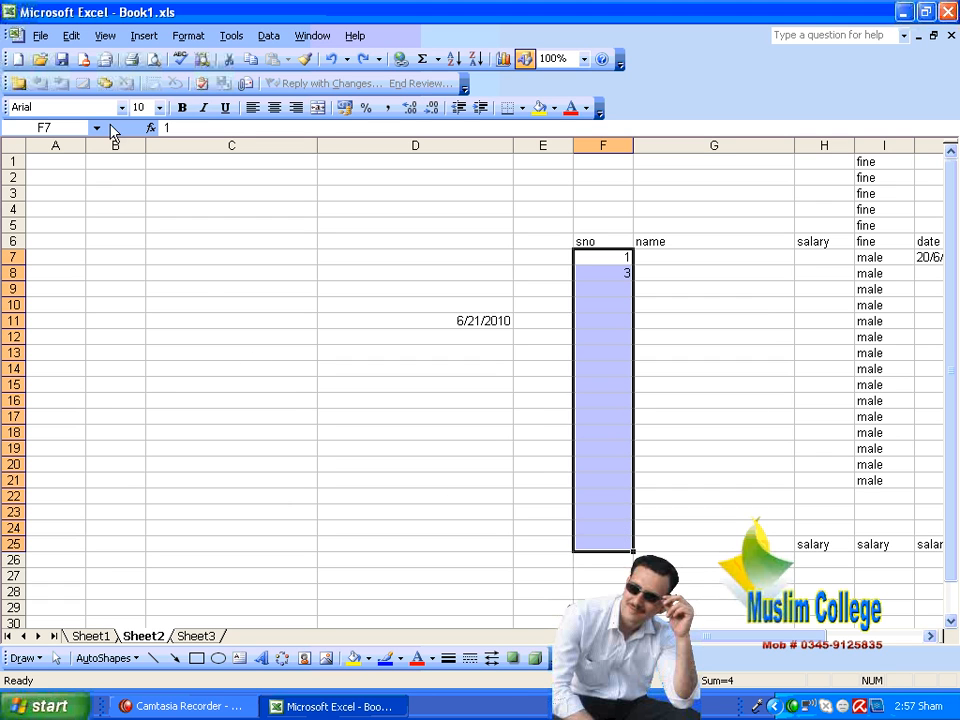
Step: Try an AutoFill series down F7:F25 based on the values 1 and 3, and undo it
left_click(71, 35)
mouse_move(140, 252)
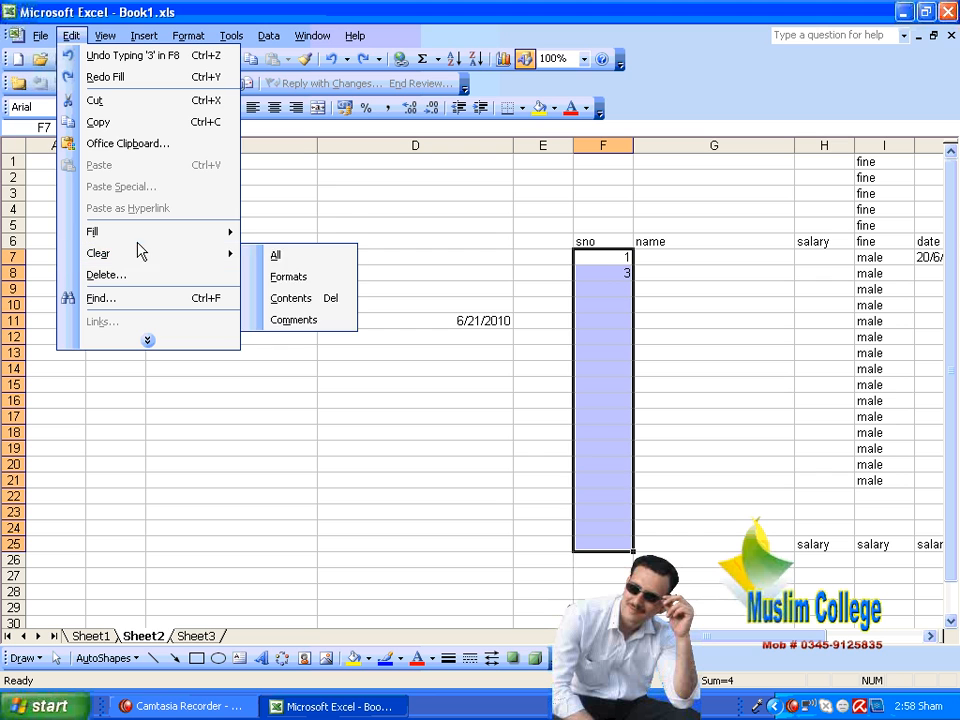
mouse_move(200, 231)
left_click(292, 320)
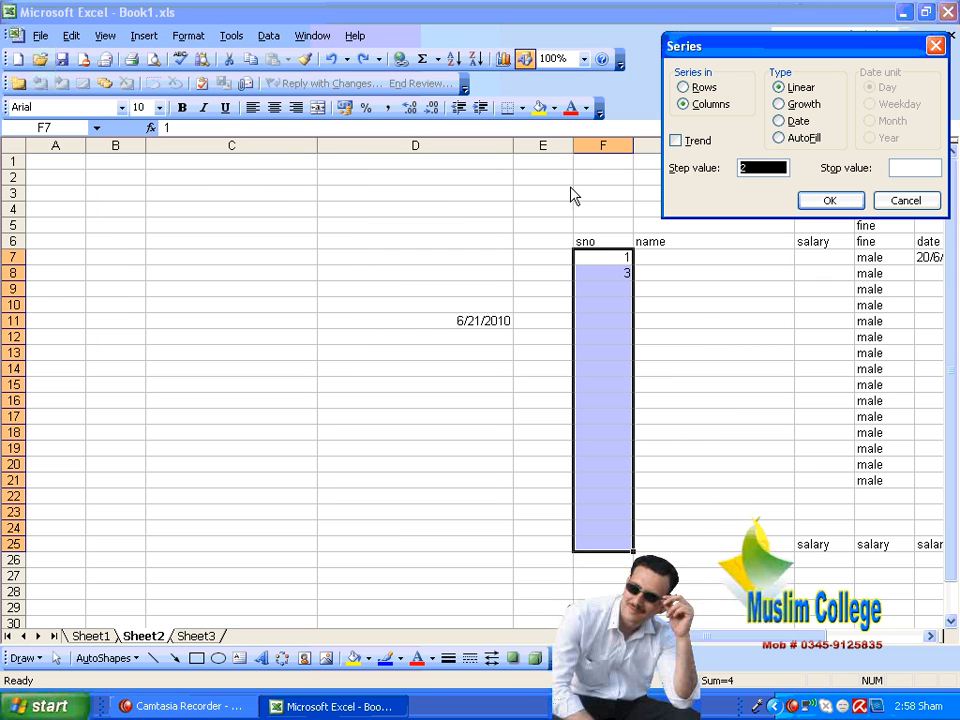
left_click(805, 137)
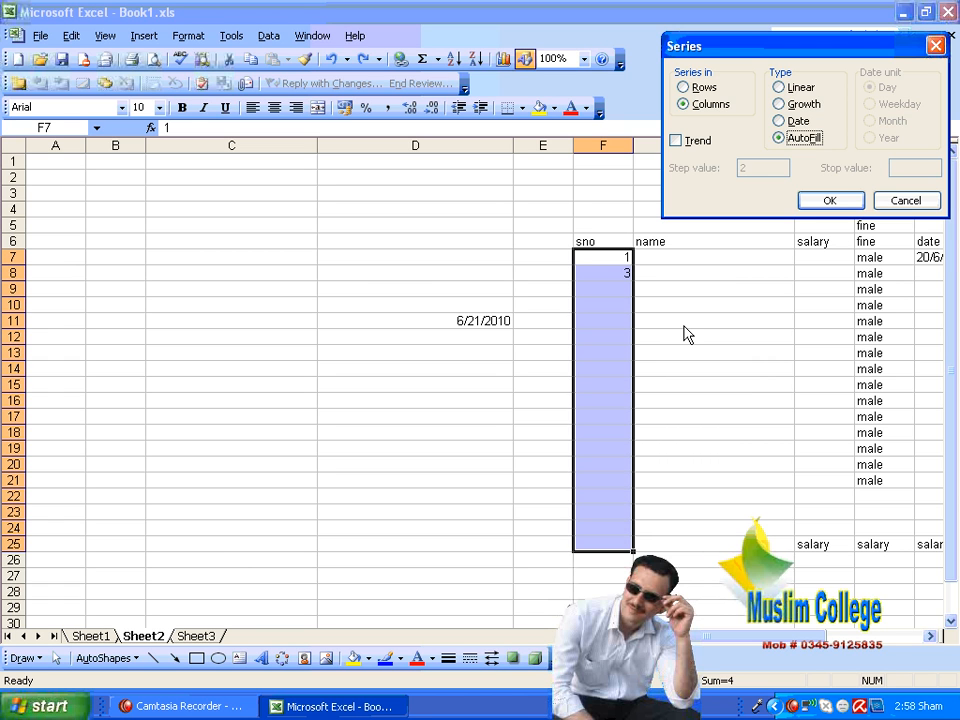
left_click(836, 201)
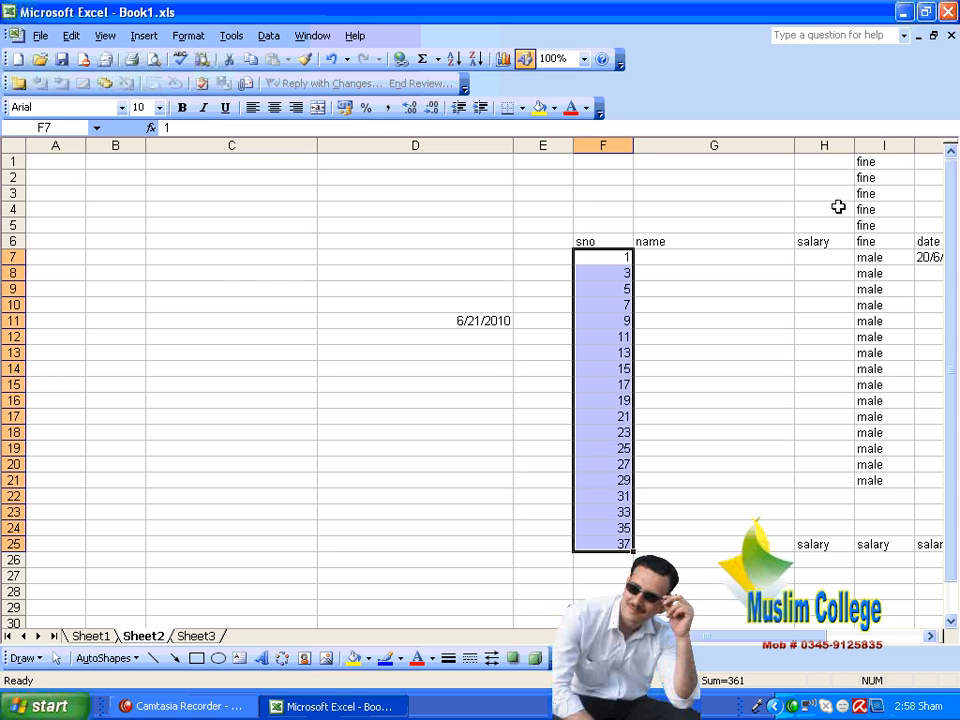
key("ctrl+z")
Step: Clear F8 and enter 6 as the second value of the sno column
key("Down")
key("Delete")
type("6")
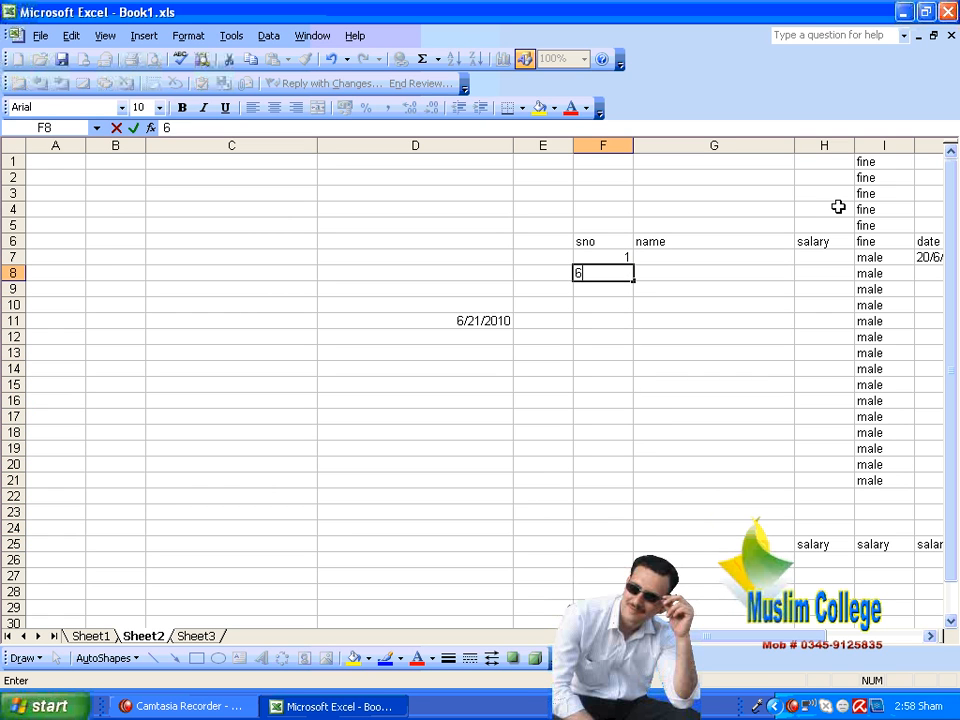
left_click(690, 351)
Step: Try copying the value in F7 down through F24 with Fill Down, and undo the fill
left_click_drag(620, 258, 619, 522)
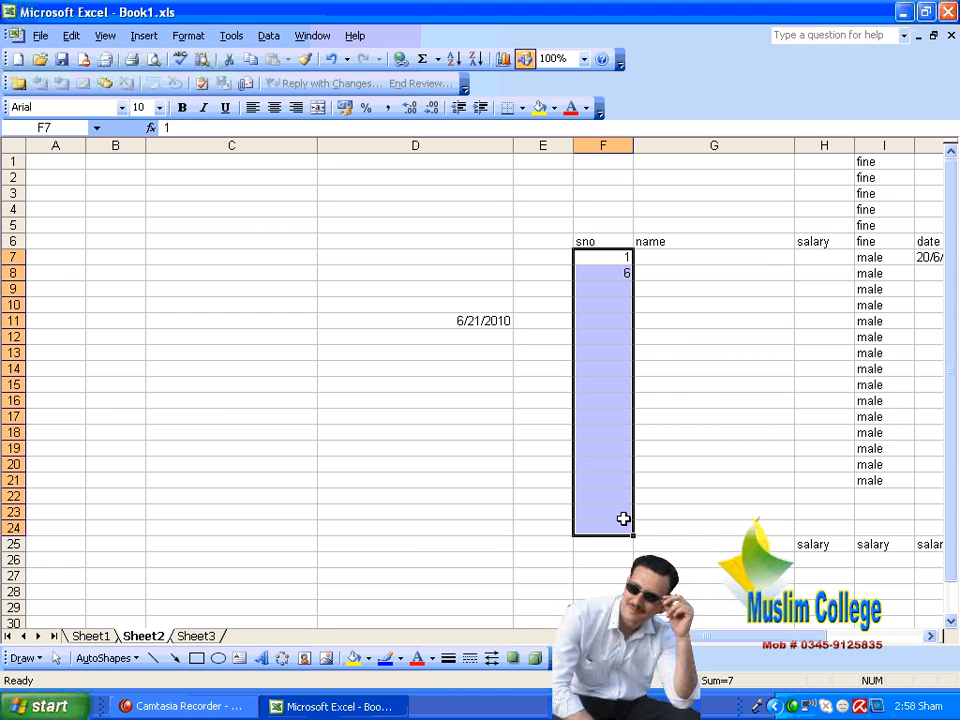
key("ctrl+d")
key("ctrl+z")
Step: Try an AutoFill series down F7:F24 based on the values 1 and 6, and undo it
left_click(72, 38)
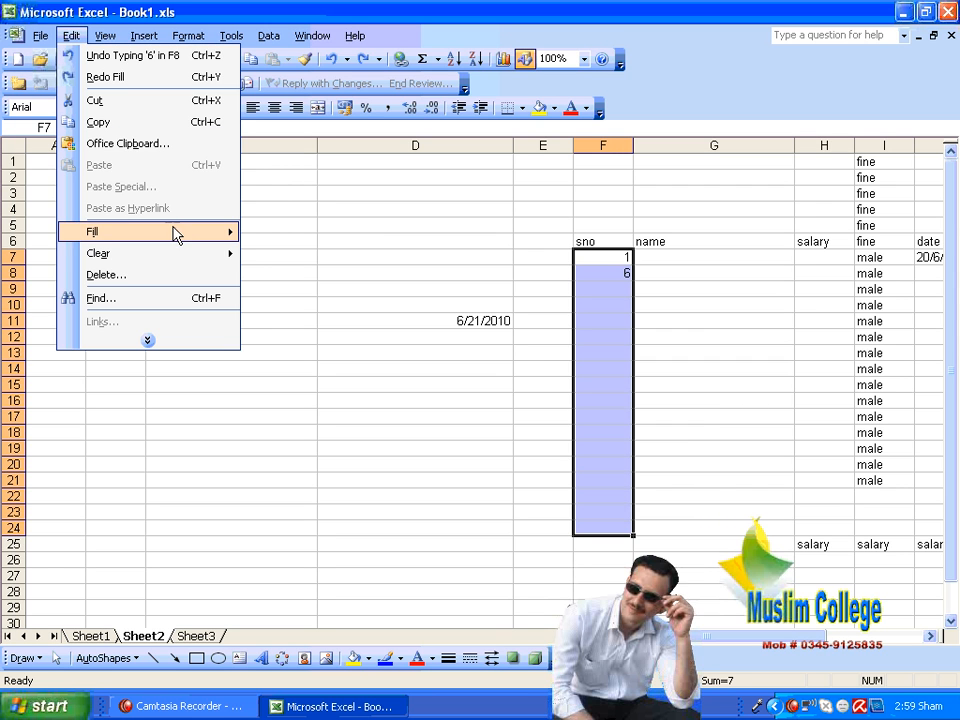
mouse_move(215, 236)
left_click(330, 322)
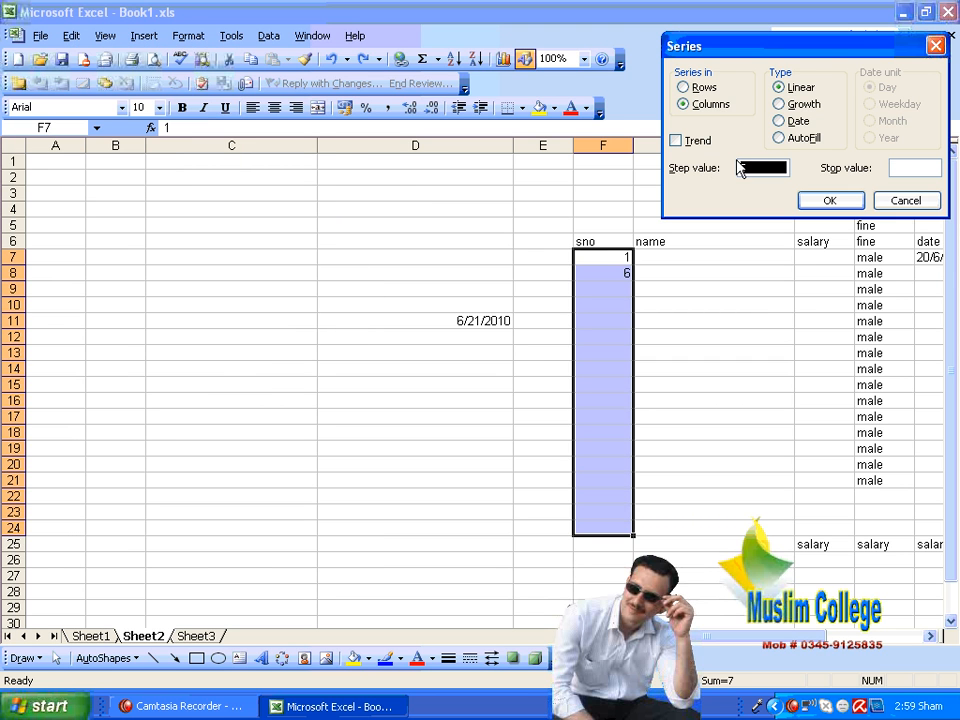
left_click(779, 138)
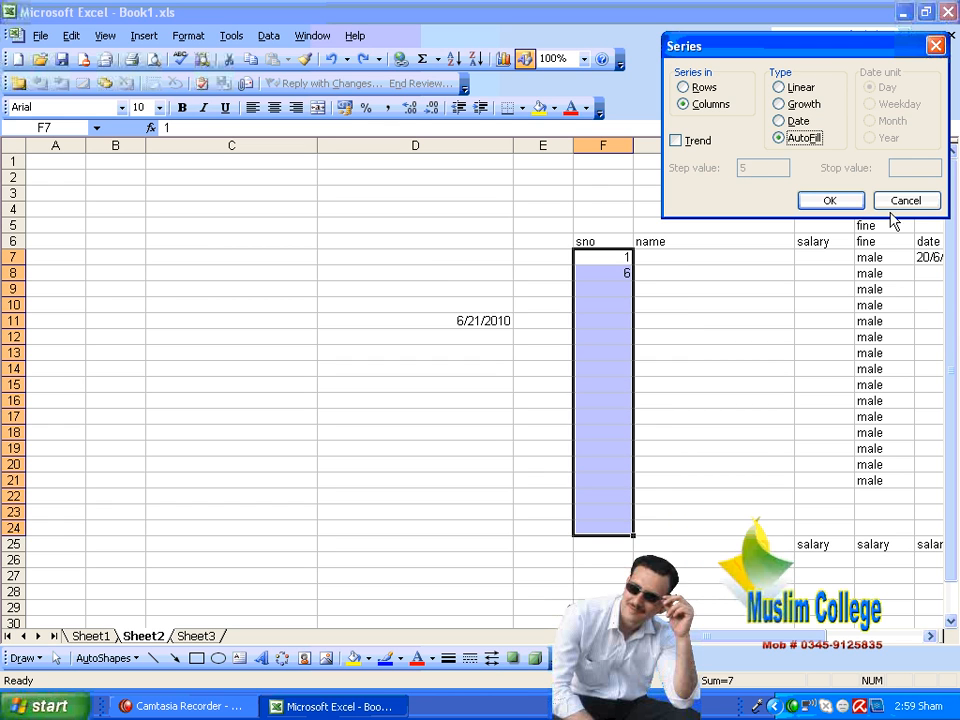
left_click(847, 201)
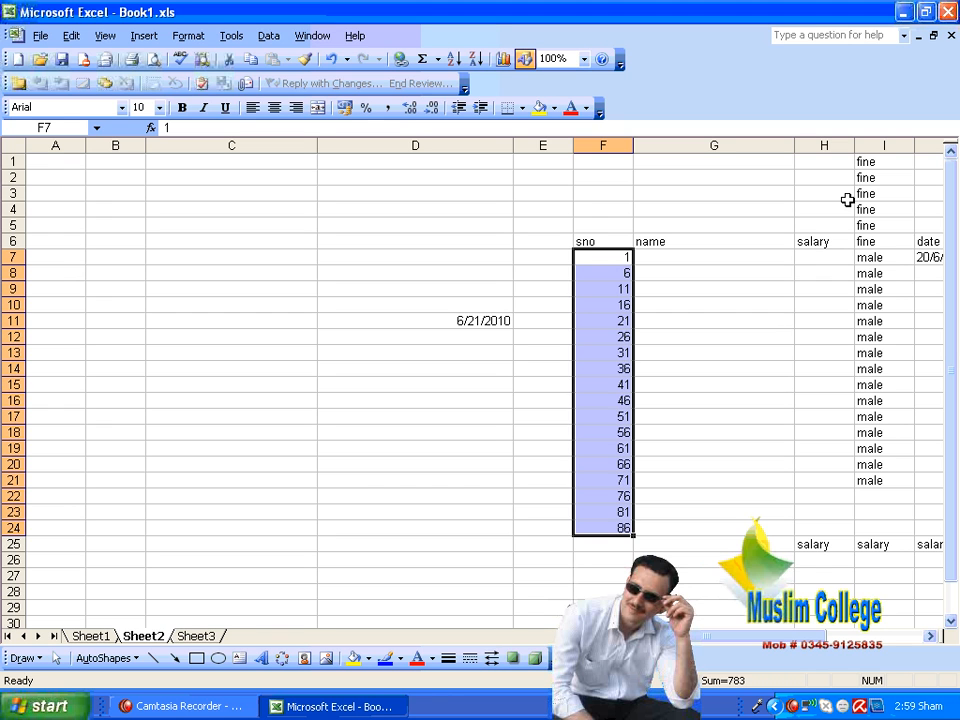
key("ctrl+z")
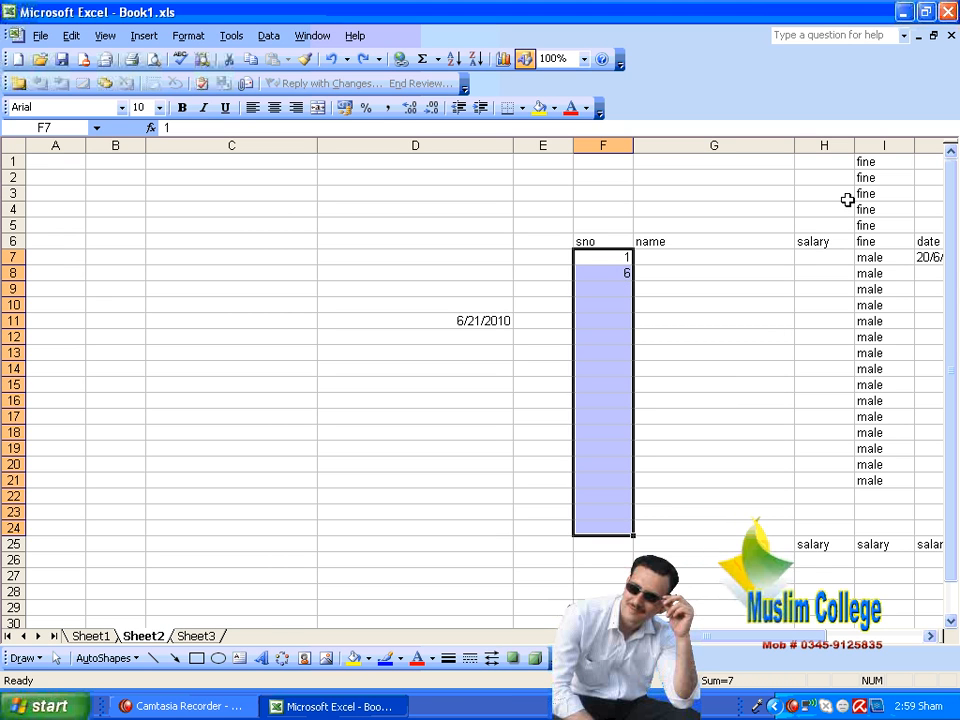
Step: Clear the second value of the sno column in F8
key("Down")
key("Delete")
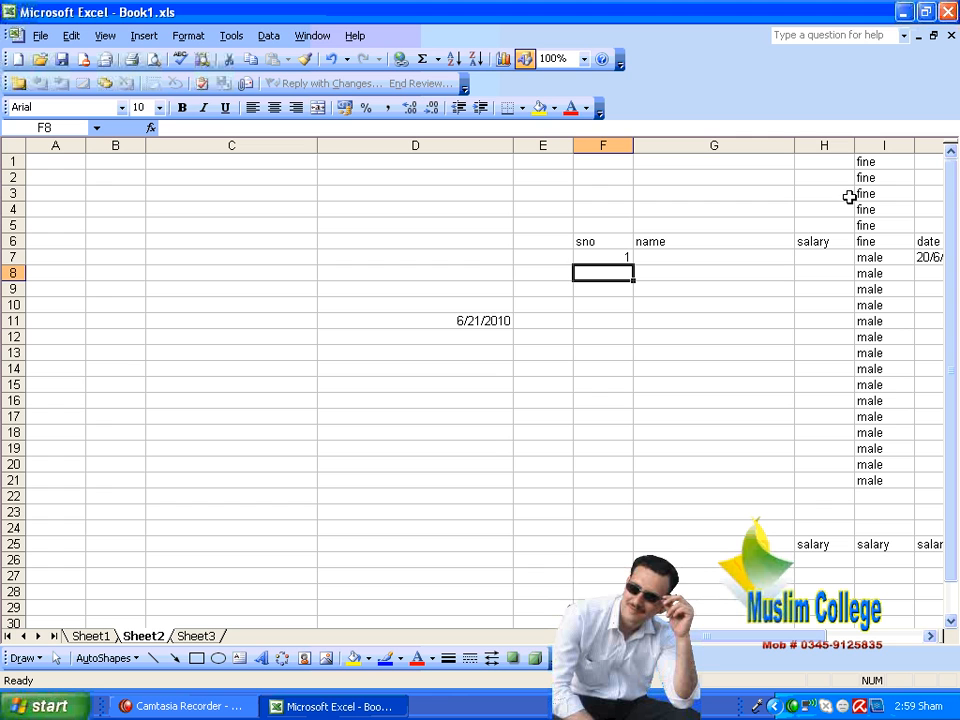
left_click(694, 354)
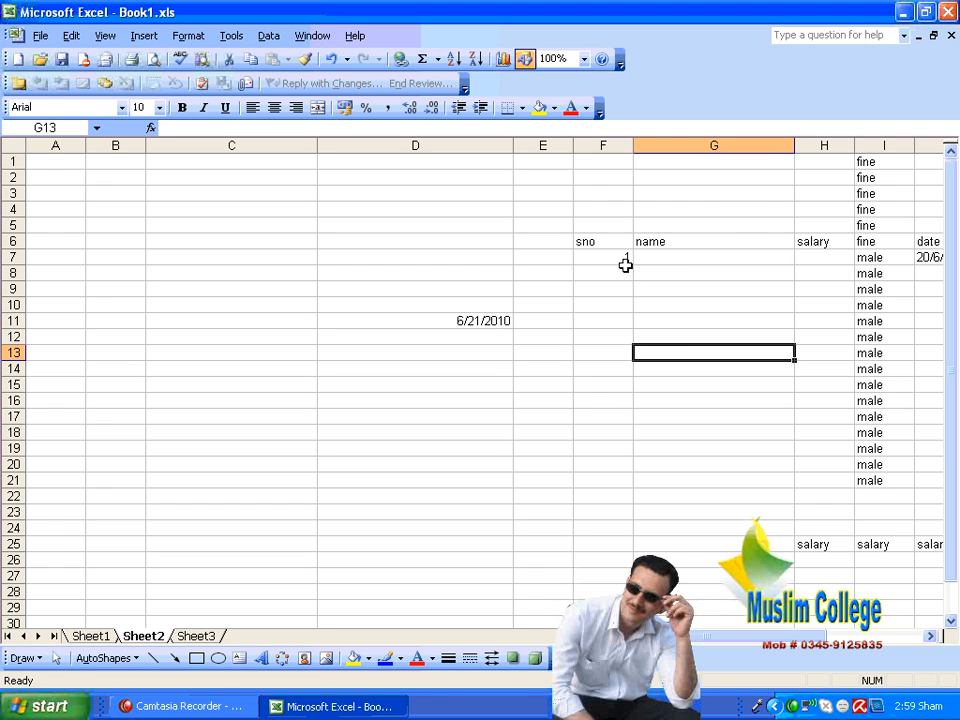
Step: Try copying the 1 in F7 down through F20 with the fill handle, and undo the fill
left_click(622, 262)
left_click_drag(634, 266, 636, 460)
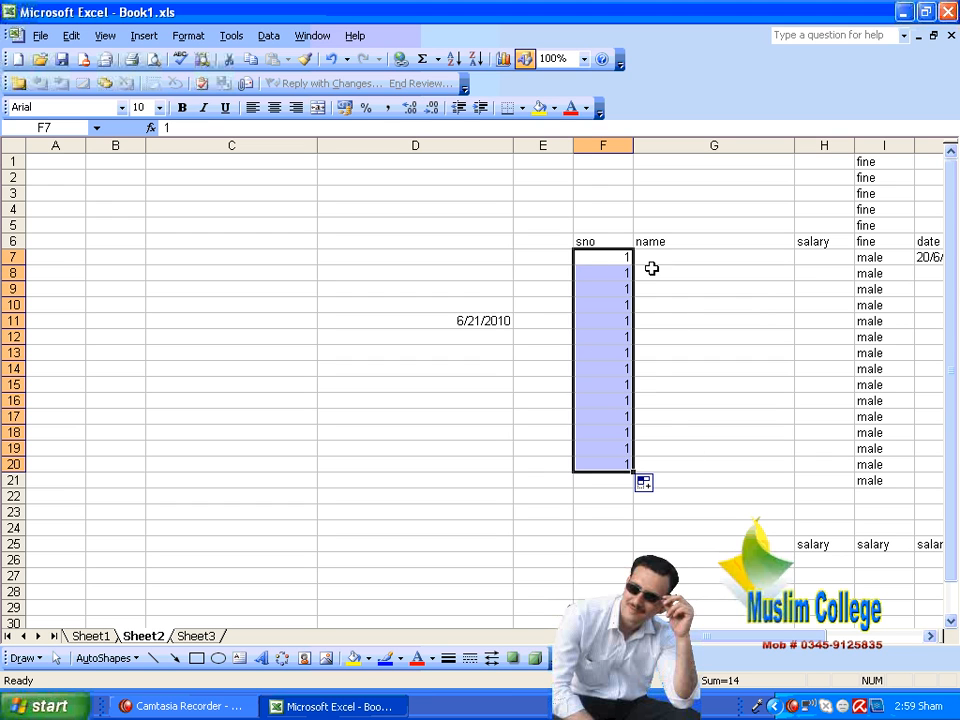
key("ctrl+z")
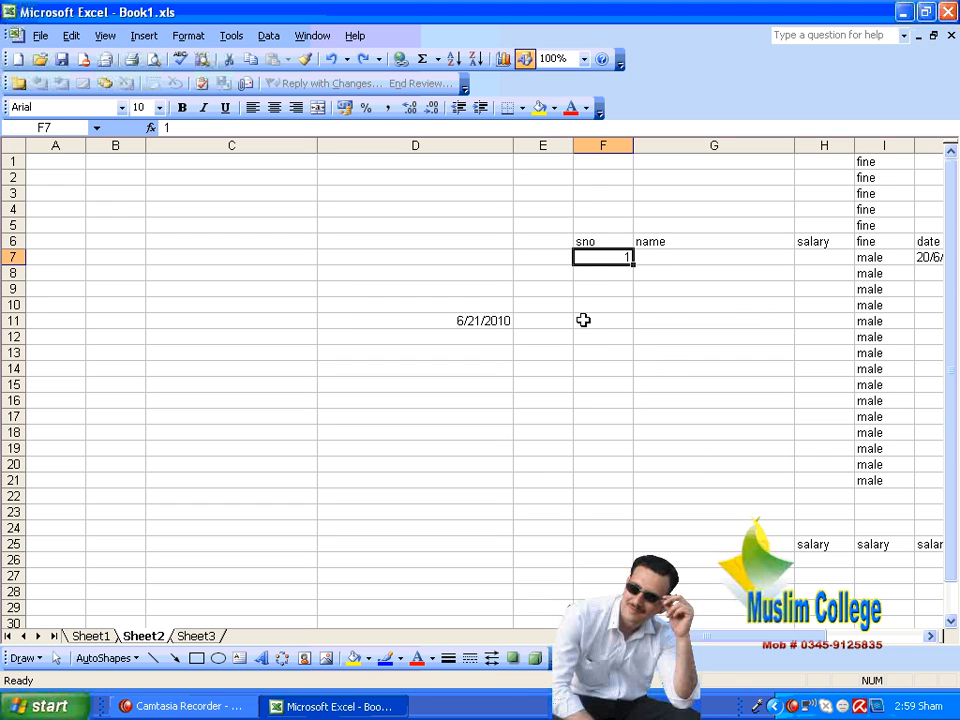
Step: Enter 2 in F8, and try extending the two starting values down through F20 with the fill handle before undoing the fill
left_click(599, 280)
type("2")
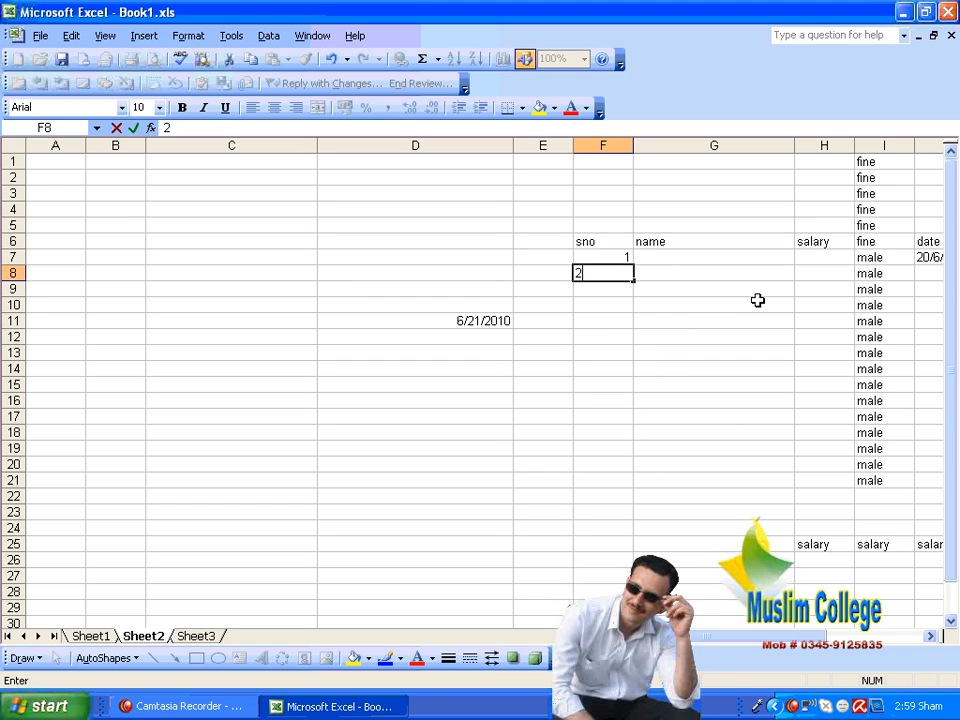
left_click(756, 321)
left_click_drag(627, 255, 636, 474)
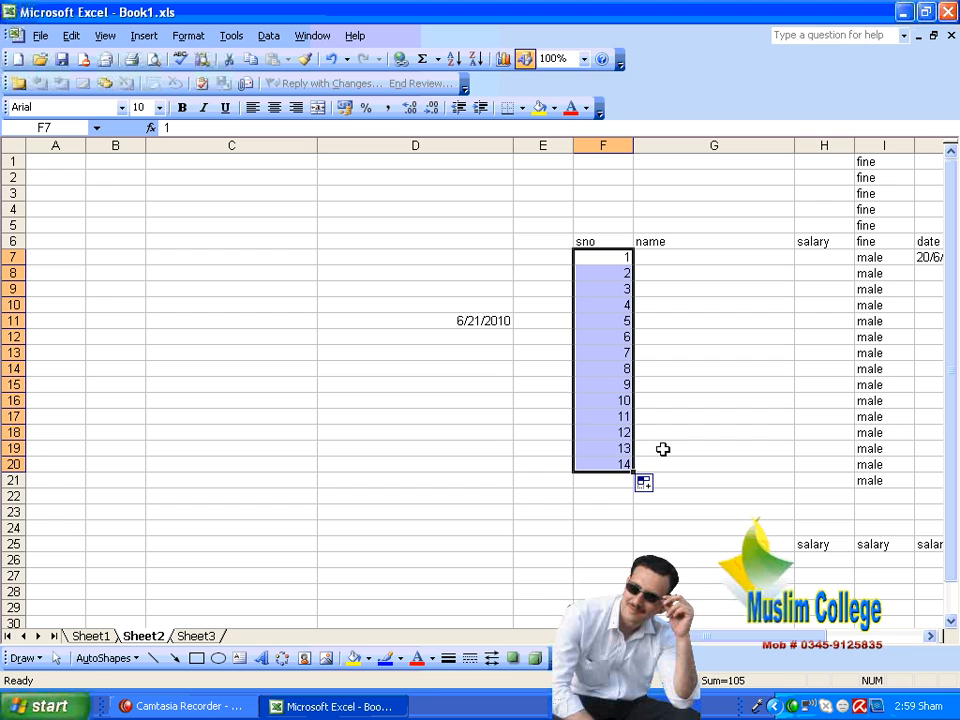
key("ctrl+z")
left_click(605, 337)
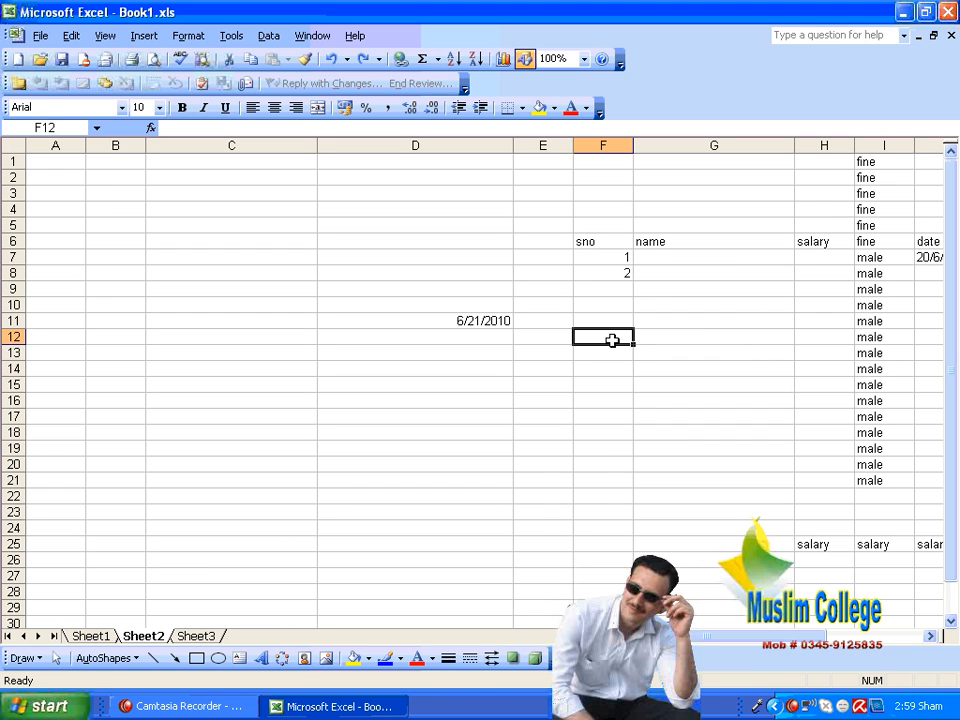
Step: Set F8 to 3 and extend the series from F7:F8 down through F23 with the fill handle
left_click(617, 277)
type("3")
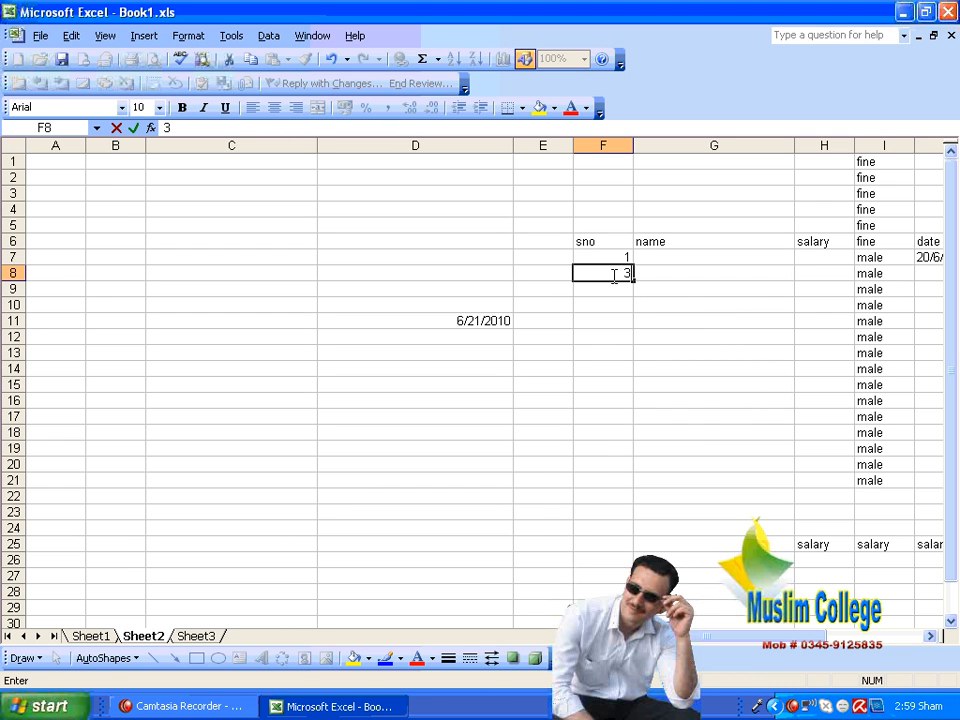
left_click(671, 318)
left_click_drag(620, 256, 638, 516)
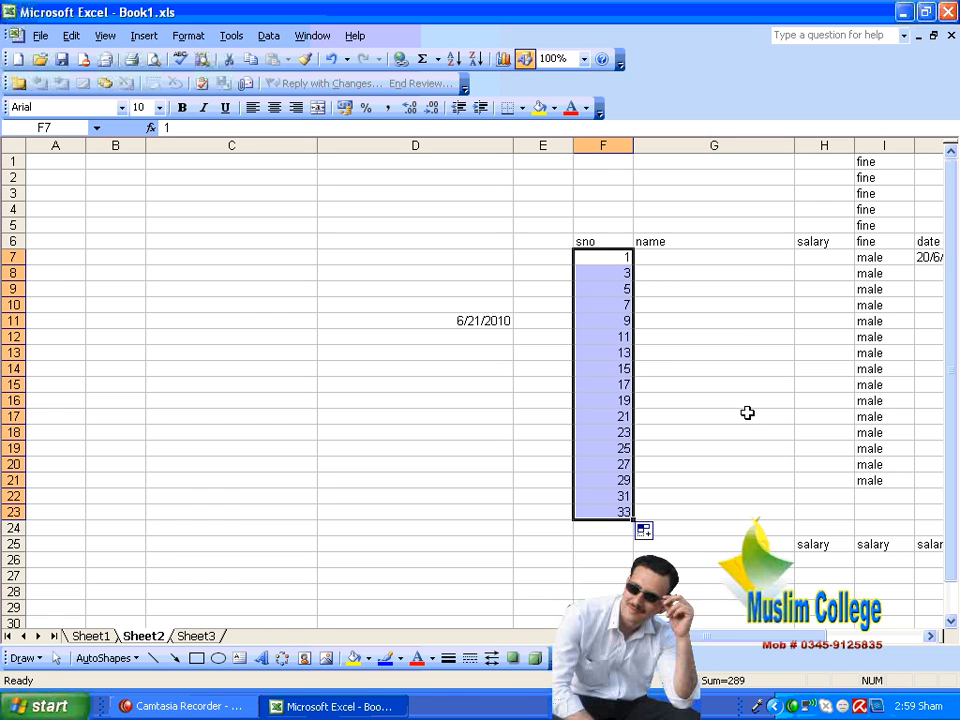
Step: Clear F7:F23 and enter 30 and 31 as the first two sno values in F7 and F8
key("Delete")
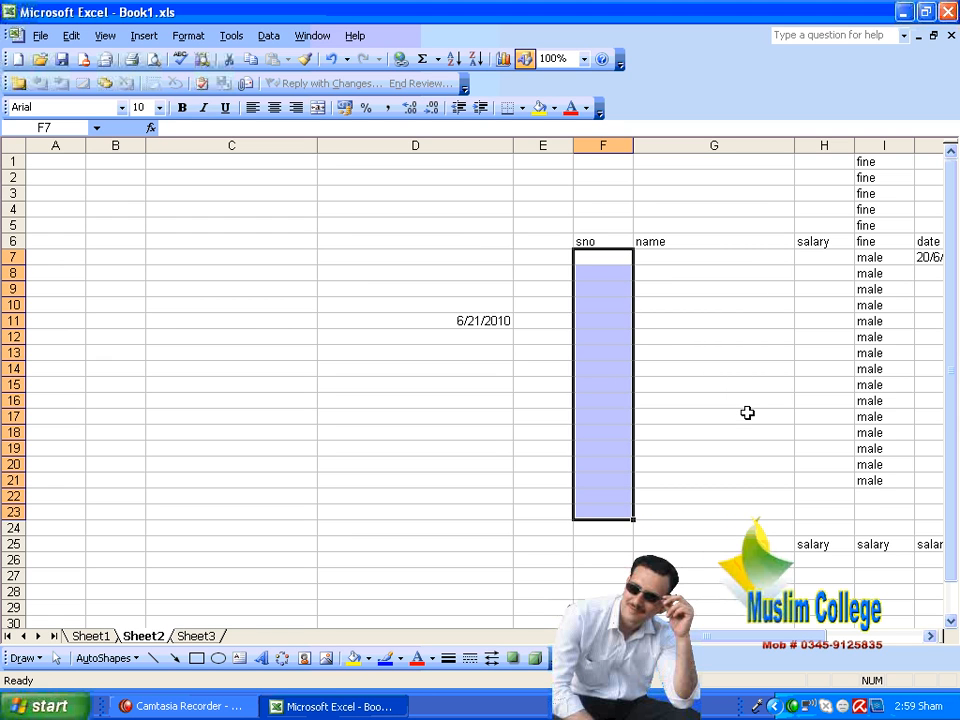
type("3")
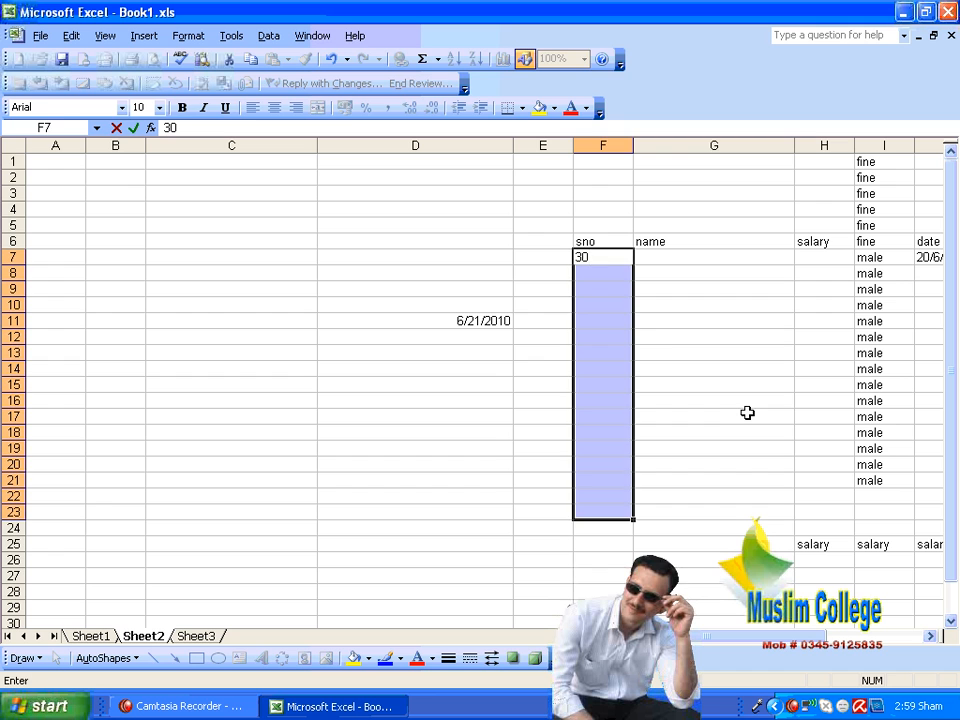
type("0")
left_click(747, 412)
left_click(613, 258)
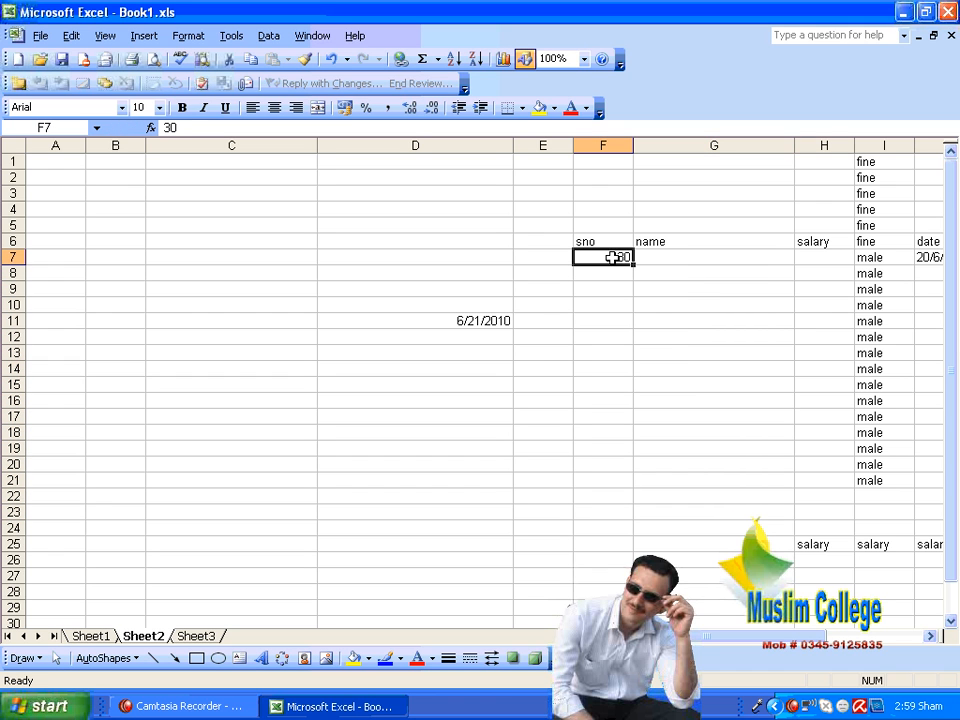
key("Return")
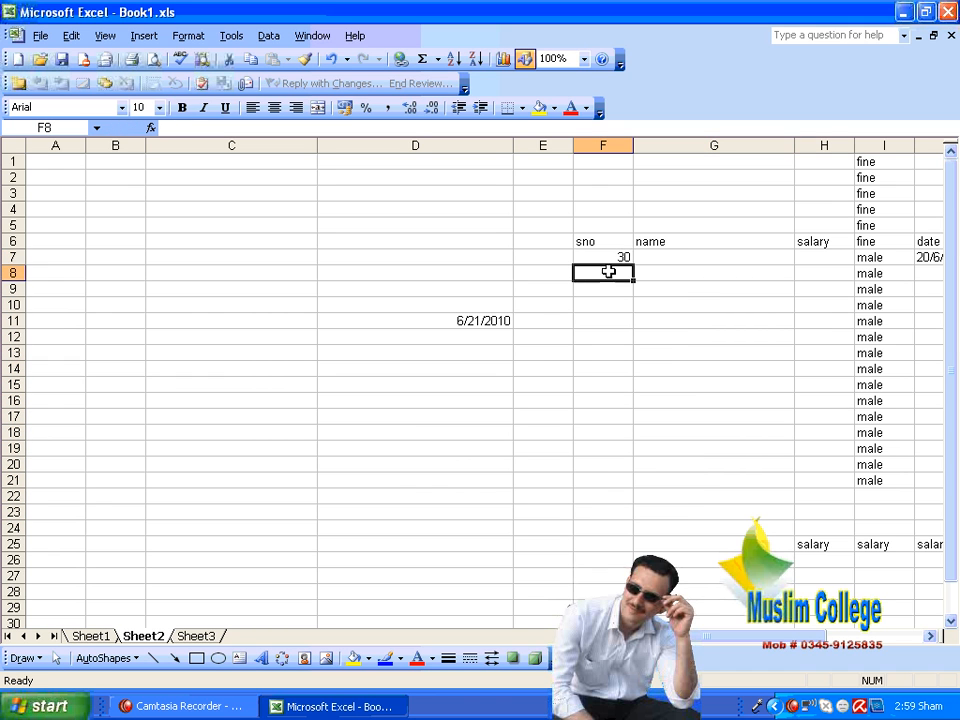
type("31")
left_click(692, 320)
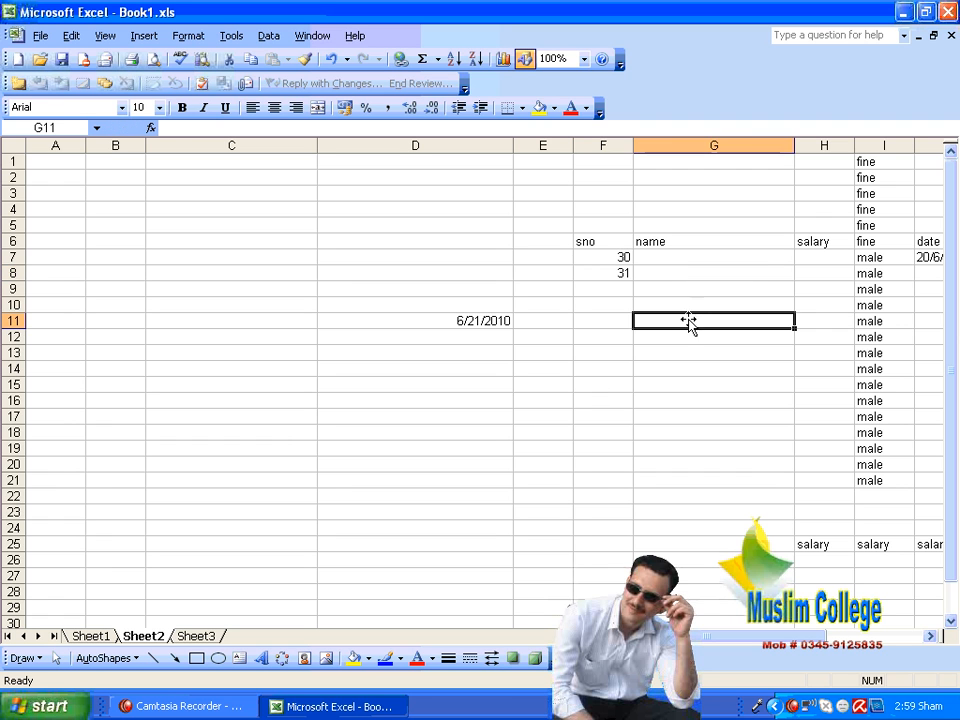
Step: Extend the series from 30 and 31 down through F21 with the fill handle, and clear the filled range
left_click_drag(631, 257, 634, 484)
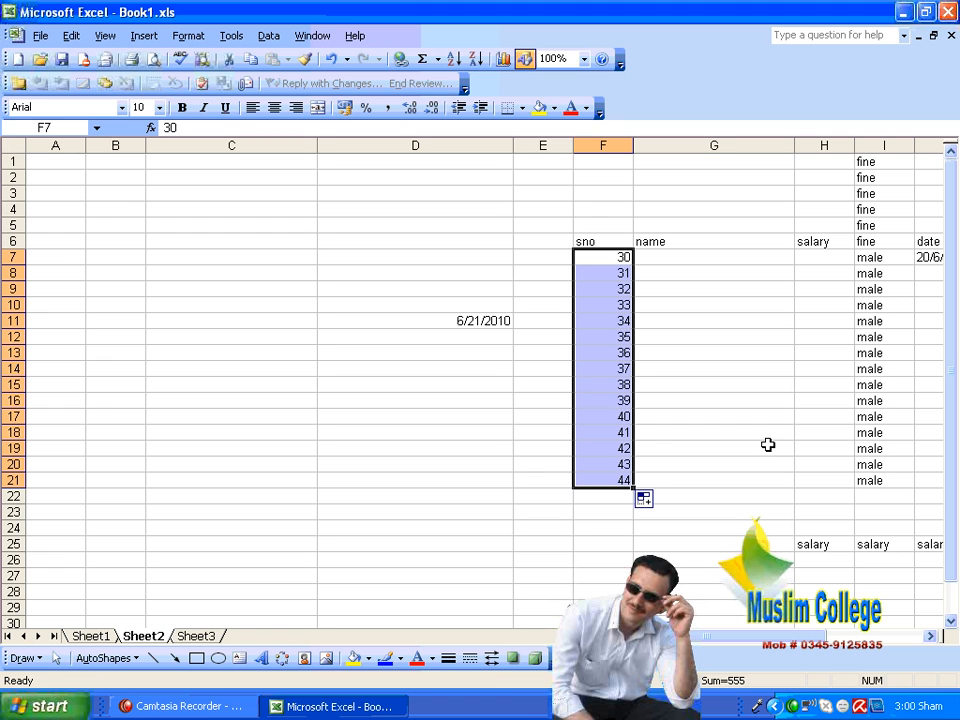
key("Delete")
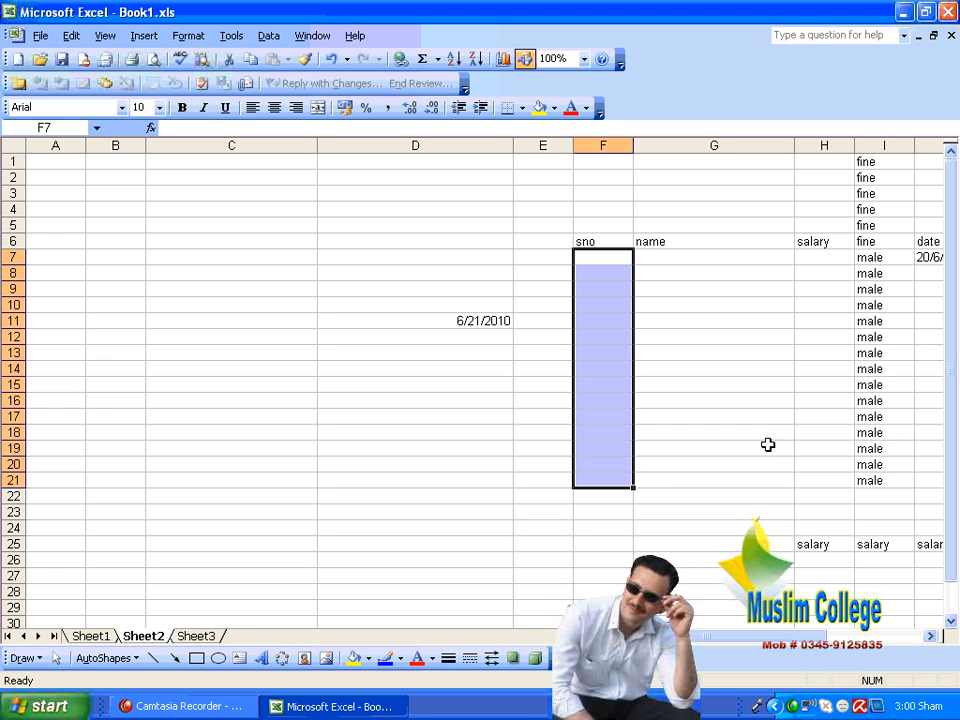
Step: Examine how the Trend option changes the available series types in the Series settings for the date in D11, and cancel
left_click(487, 320)
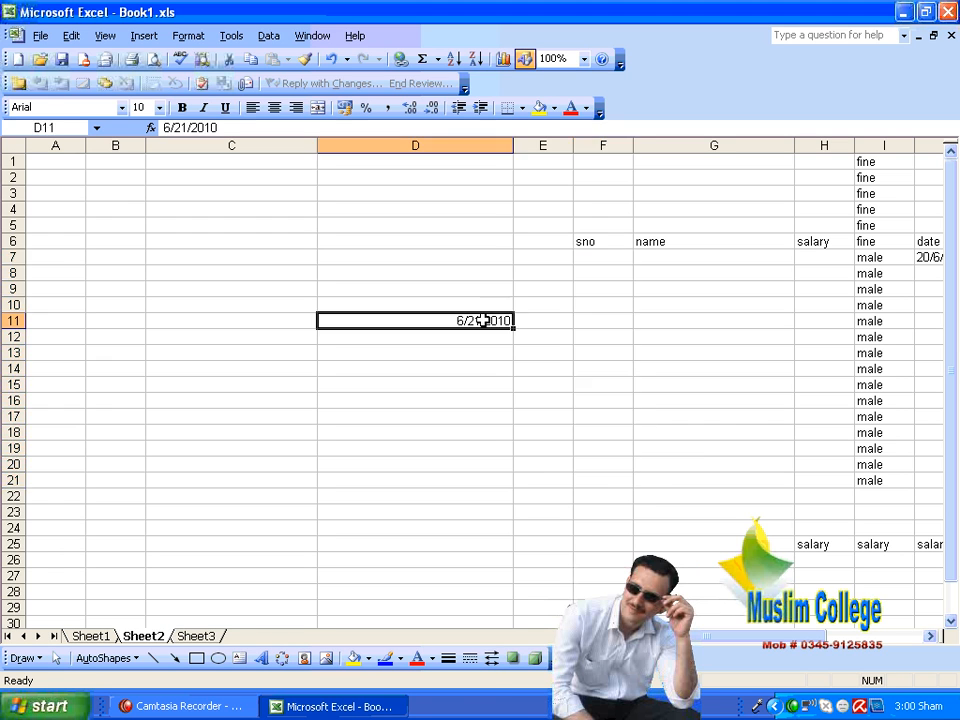
left_click(68, 36)
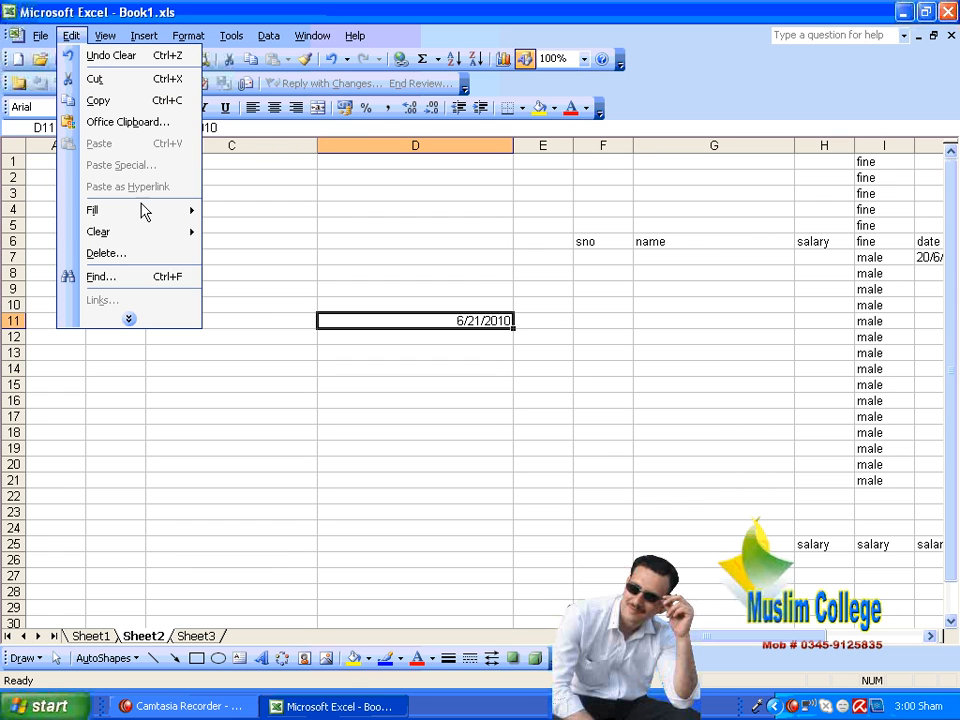
mouse_move(150, 218)
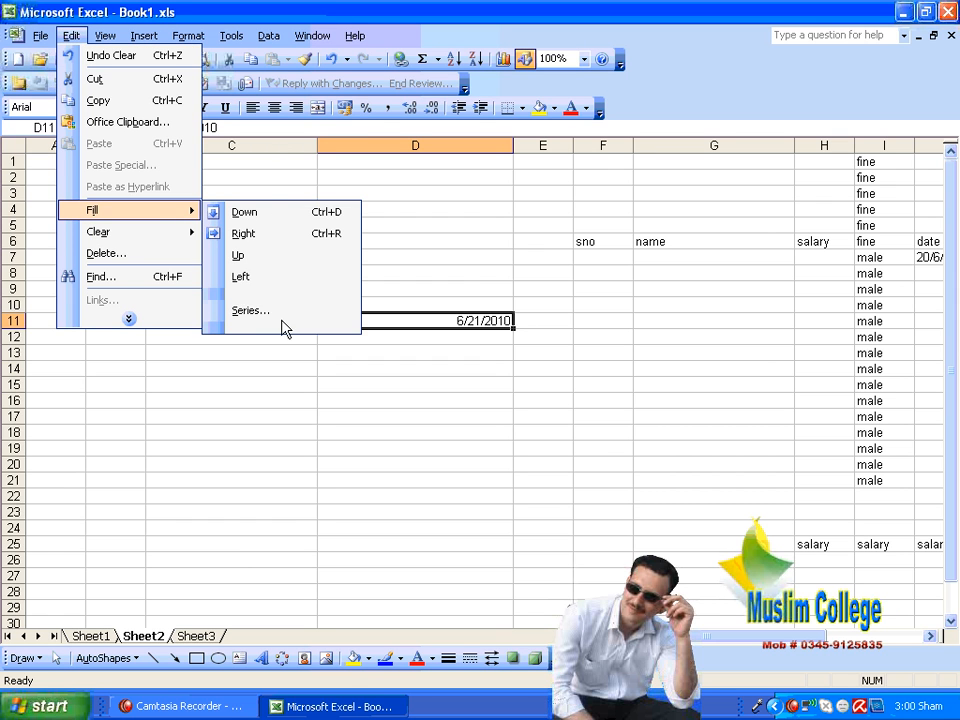
left_click(283, 326)
left_click(250, 320)
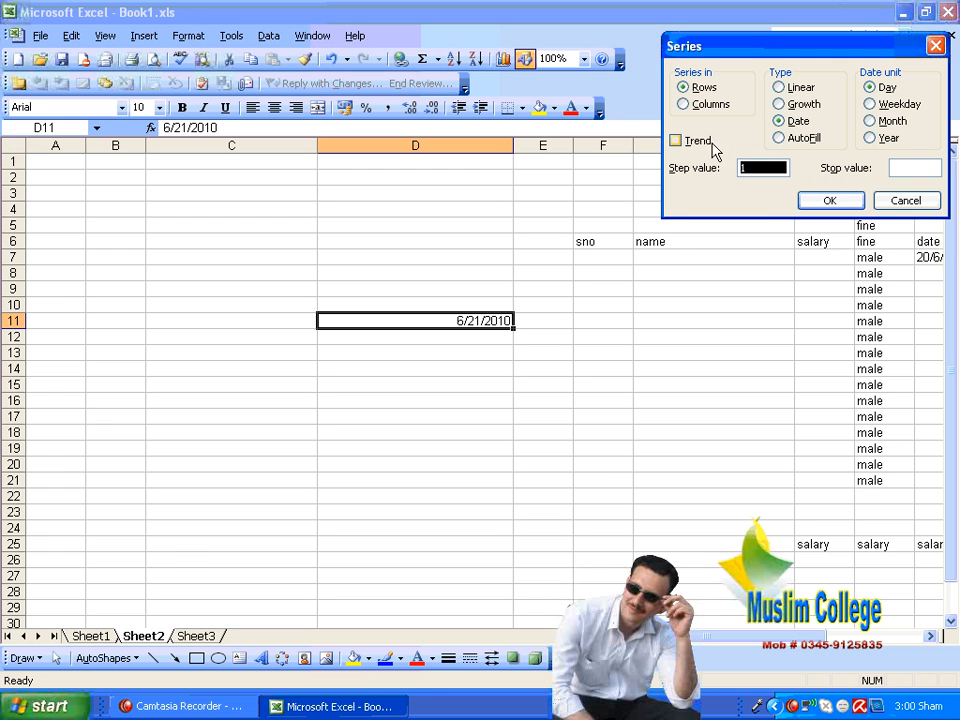
left_click_drag(714, 52, 592, 75)
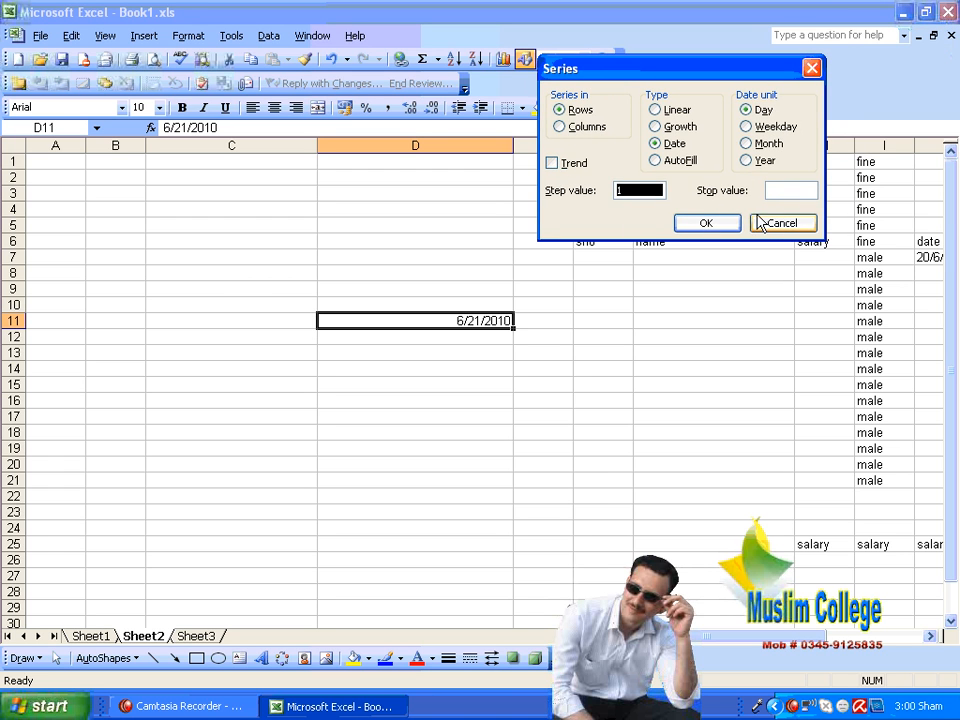
left_click(565, 166)
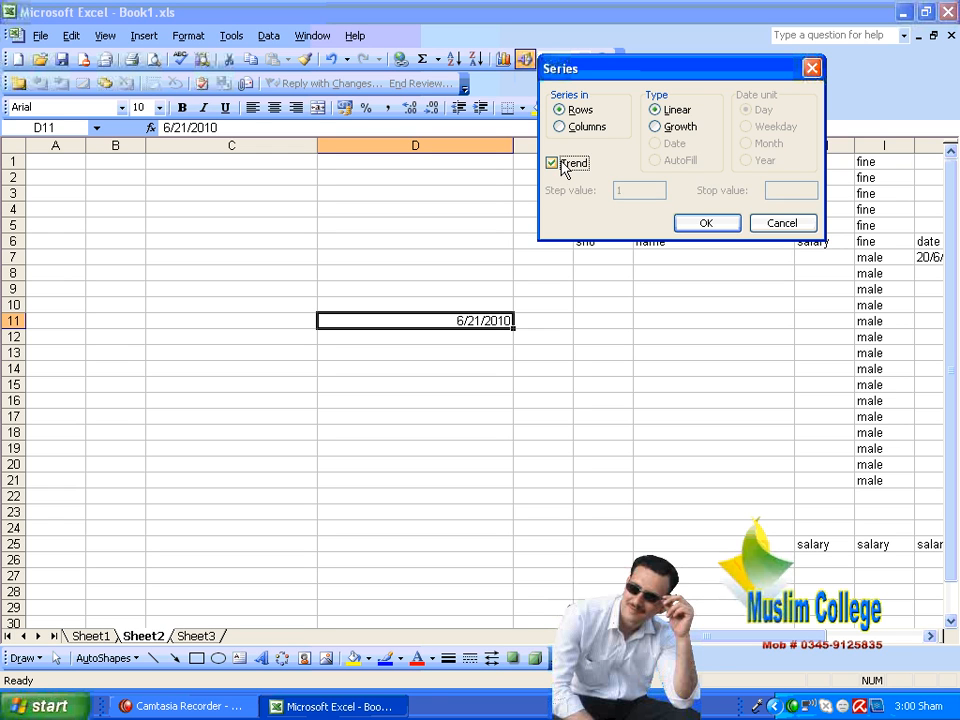
left_click(565, 166)
left_click(565, 166)
left_click(558, 166)
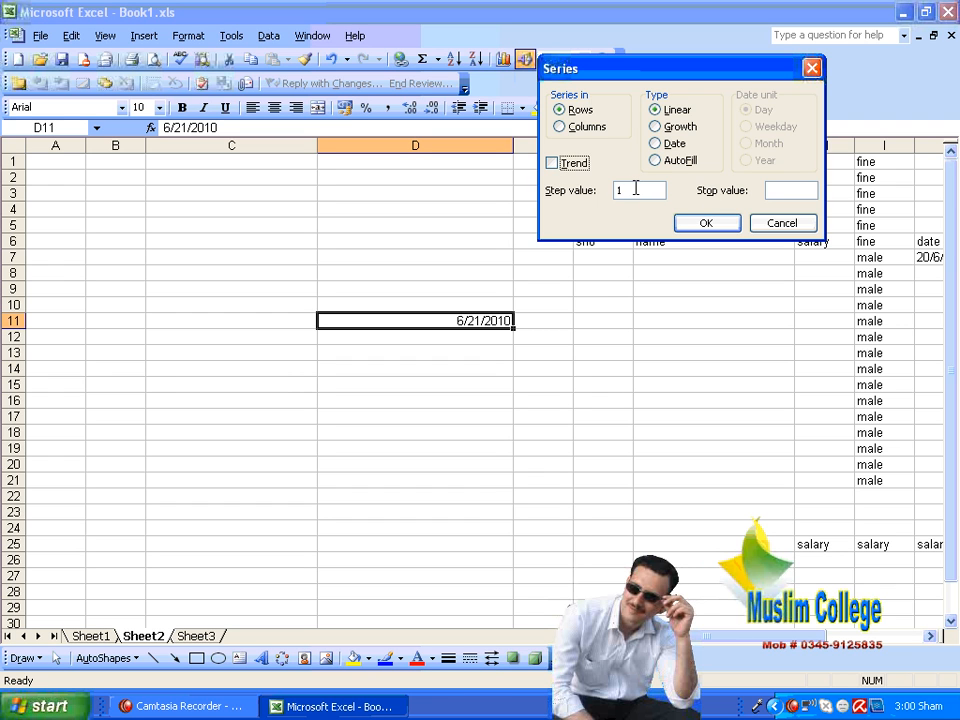
left_click(796, 222)
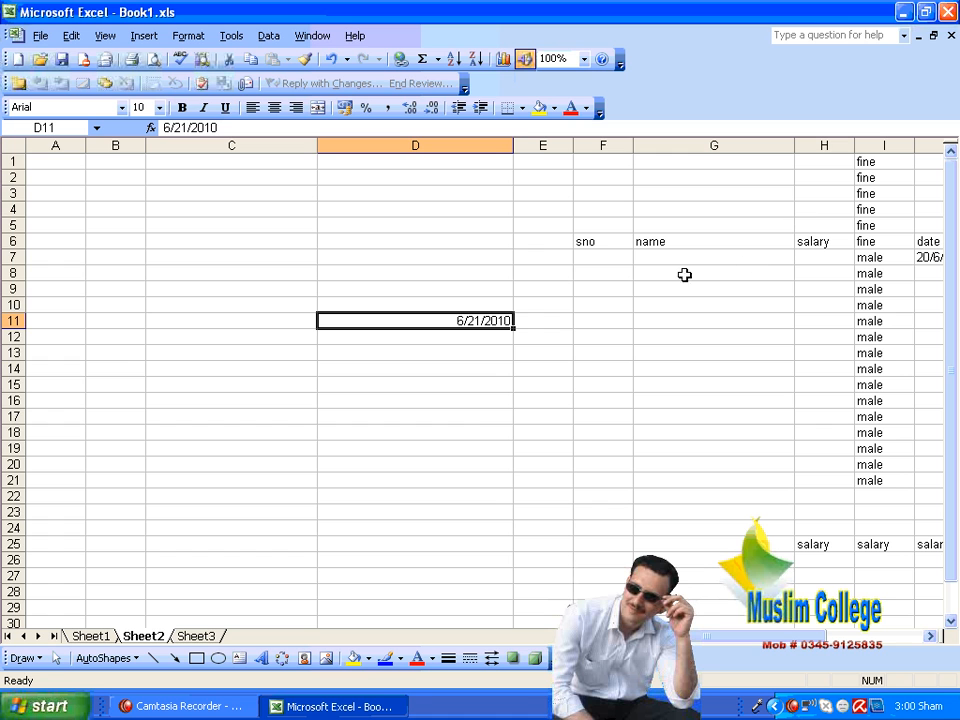
Step: Enter 1 as the first value of the sno column in F7
left_click(604, 258)
type("1")
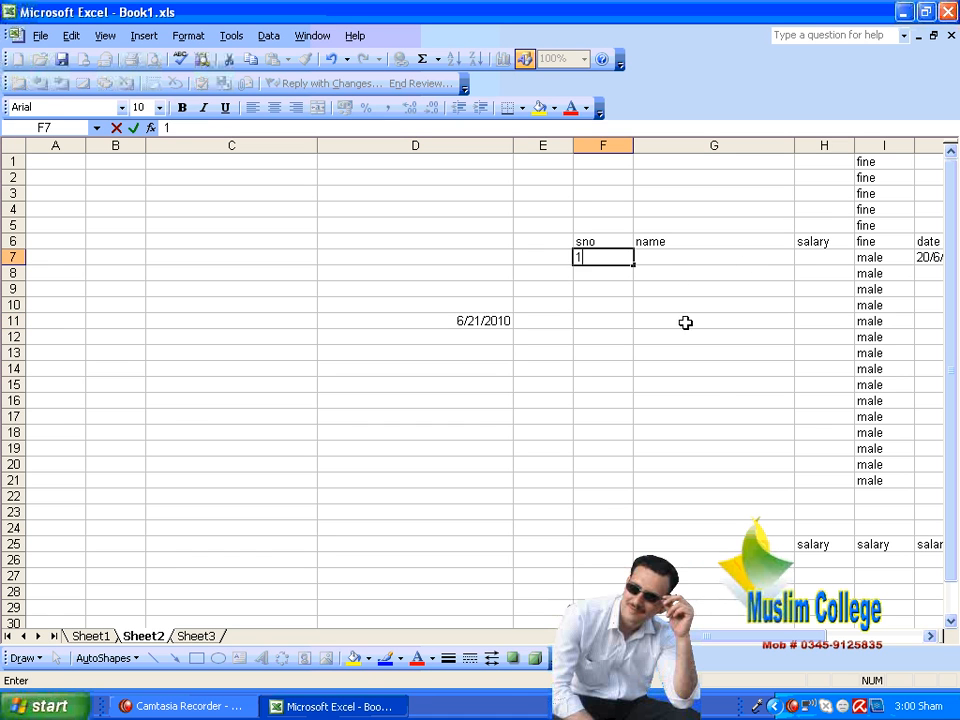
left_click(714, 377)
Step: Fill F7:F135 with a linear column series using step value 1 and stop value 50, and review the filled range
left_click_drag(615, 259, 592, 524)
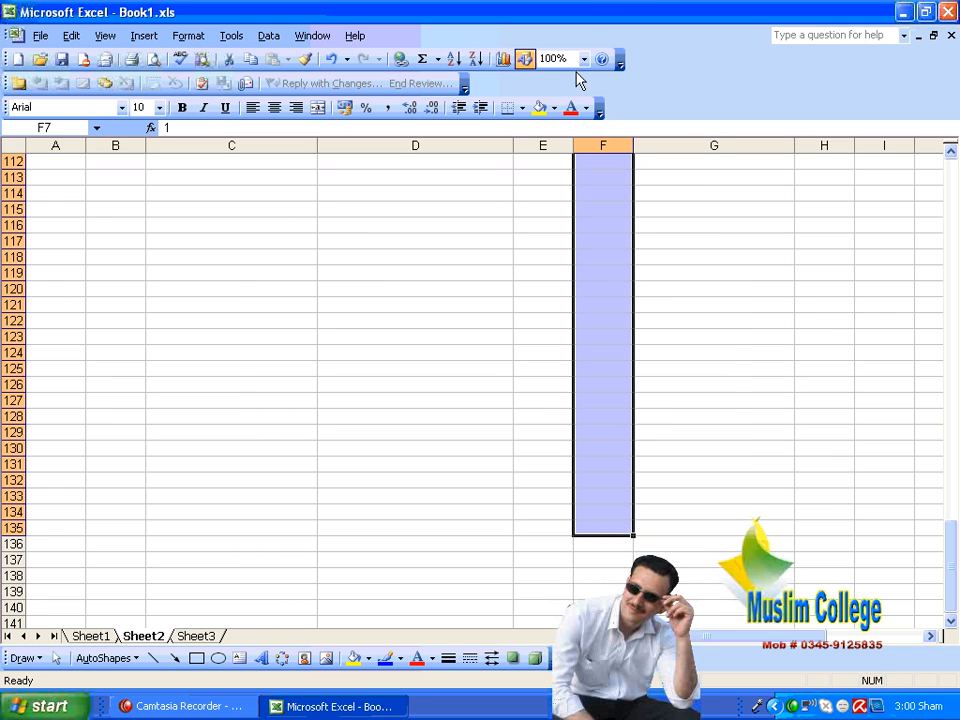
scroll(754, 609, "up", 20)
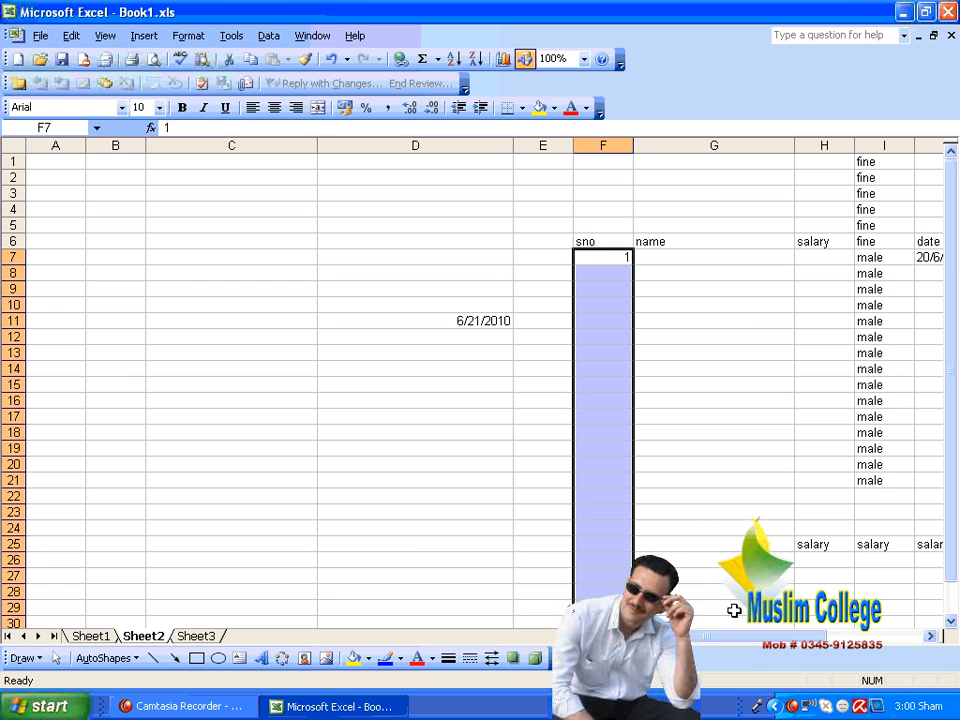
scroll(785, 550, "down", 18)
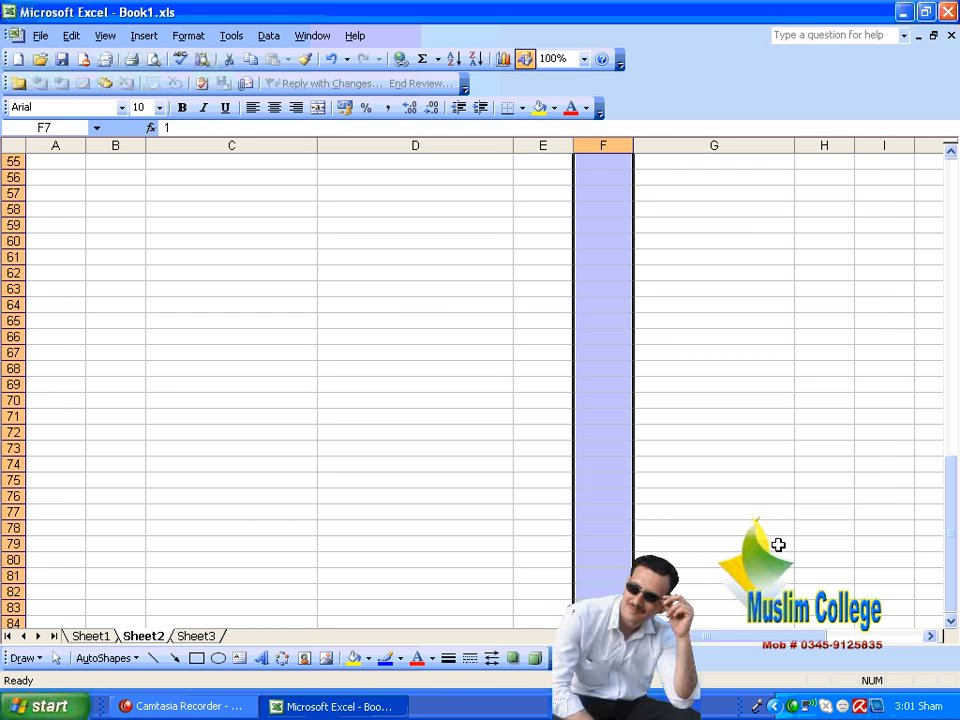
scroll(778, 544, "up", 18)
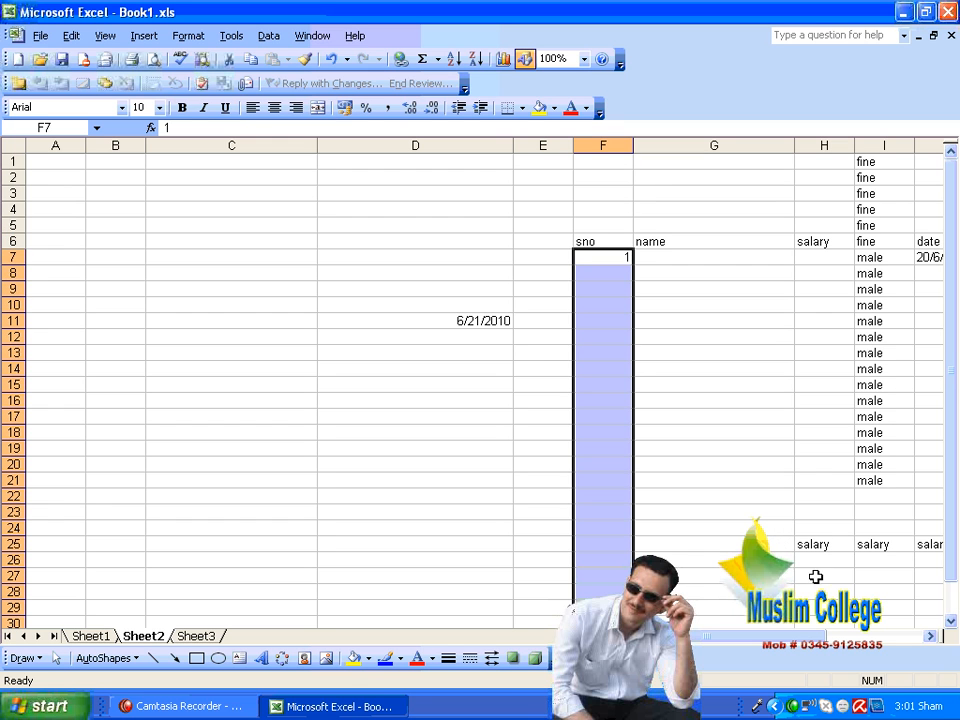
left_click(71, 35)
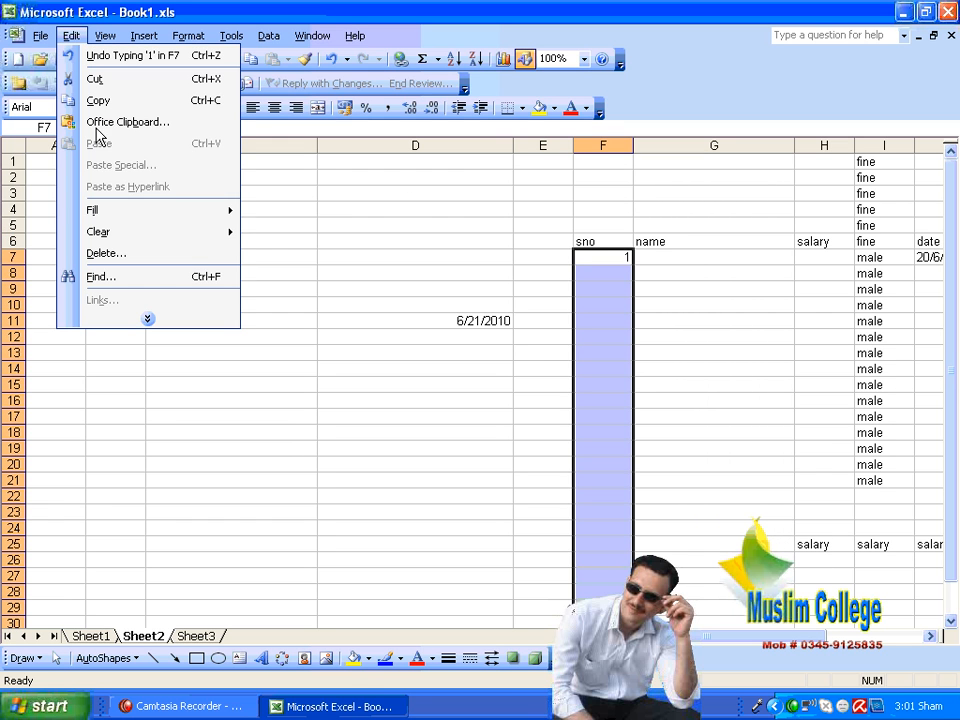
mouse_move(118, 218)
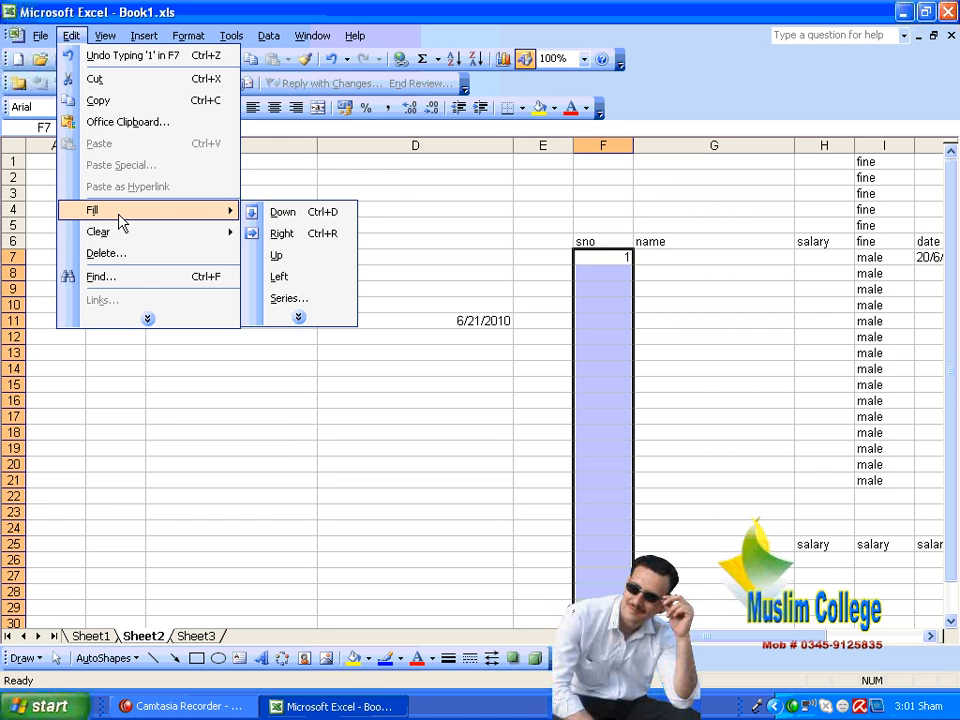
left_click(295, 302)
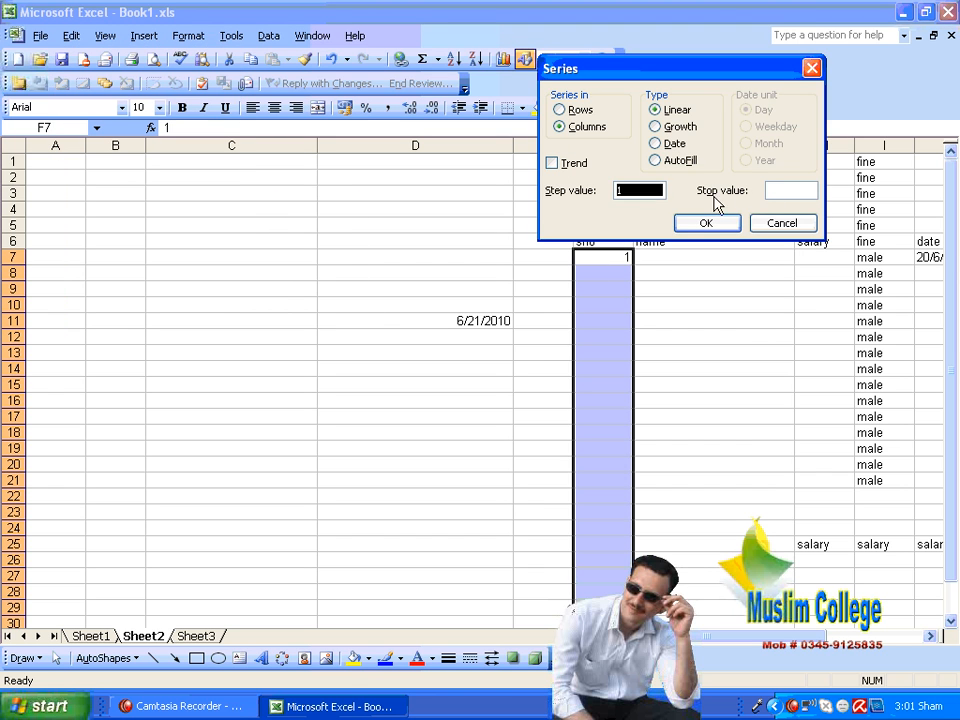
left_click(641, 191)
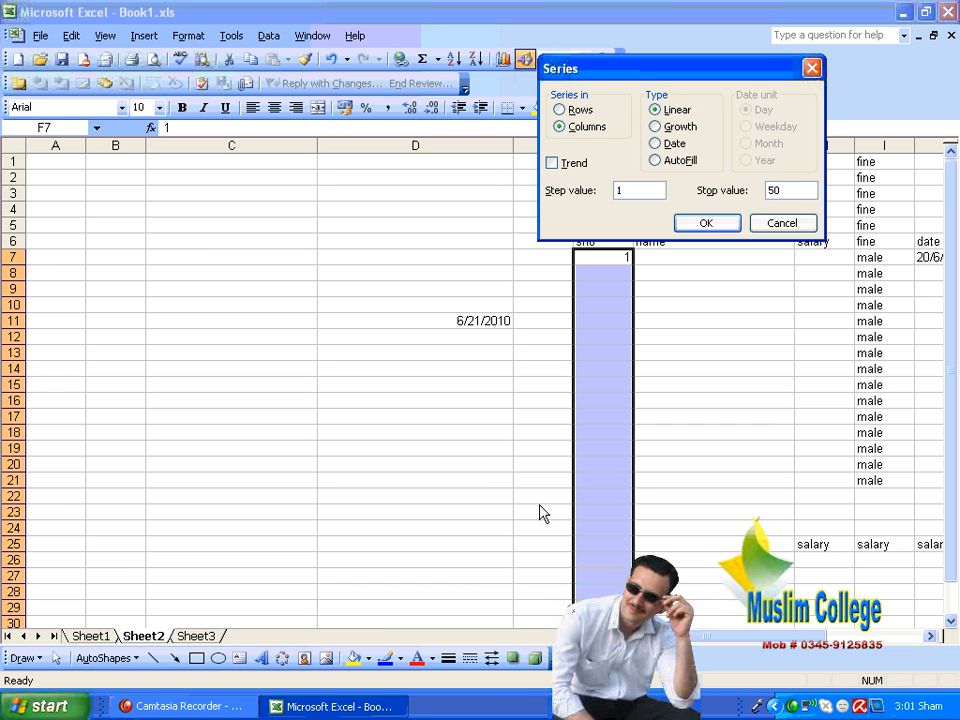
left_click(720, 224)
scroll(703, 270, "down", 12)
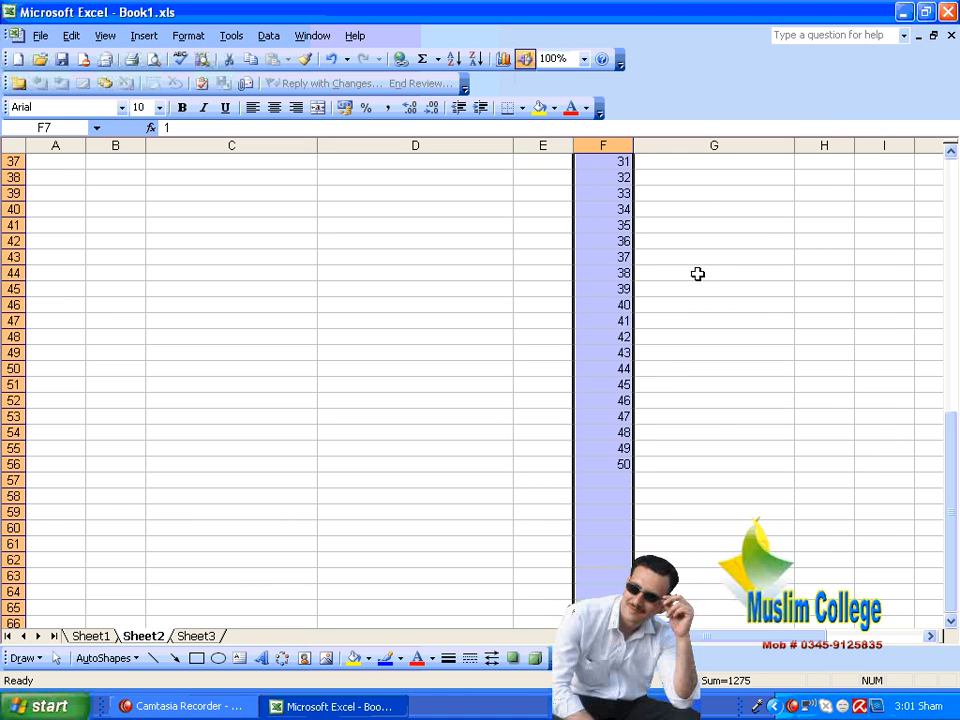
scroll(718, 418, "down", 20)
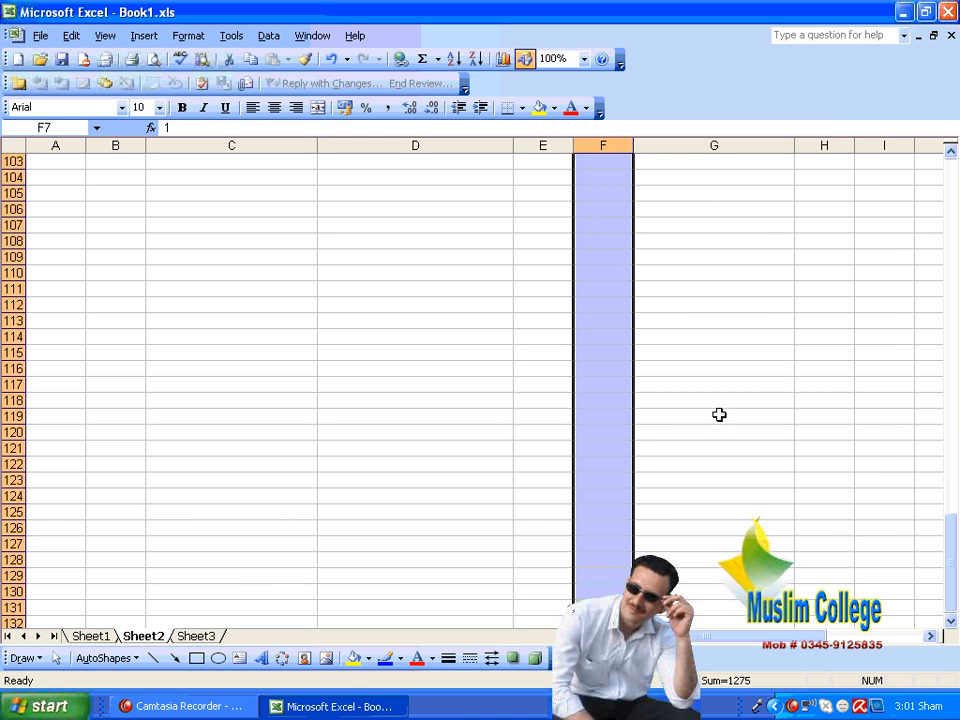
scroll(718, 414, "down", 6)
scroll(718, 414, "up", 20)
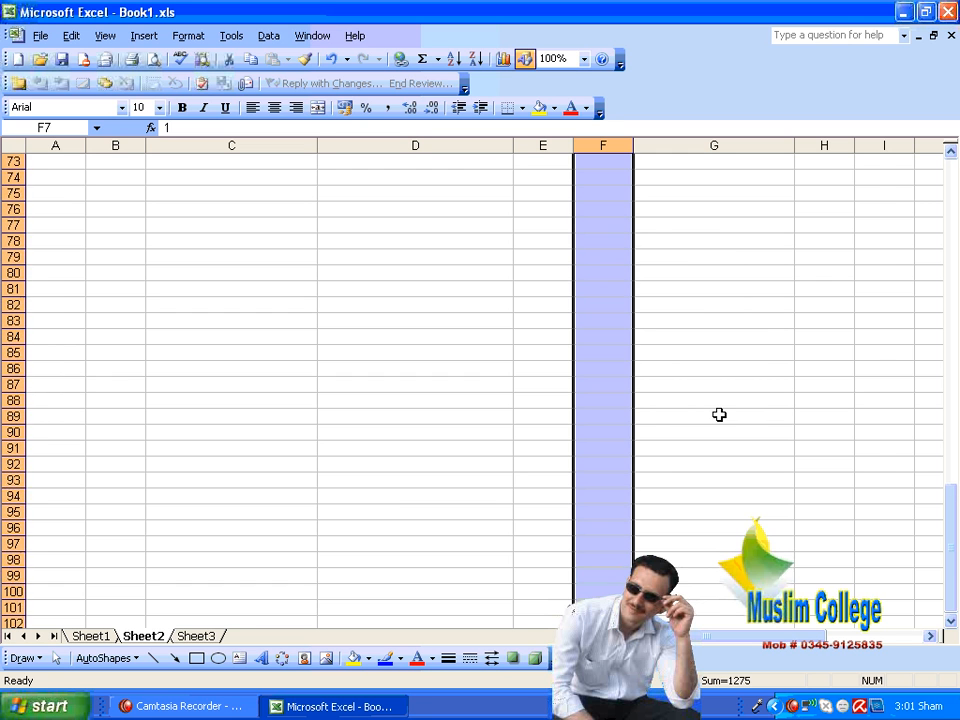
scroll(718, 414, "up", 7)
Step: Examine the available Clear and Fill options for the date cell D11 without applying any
left_click(495, 320)
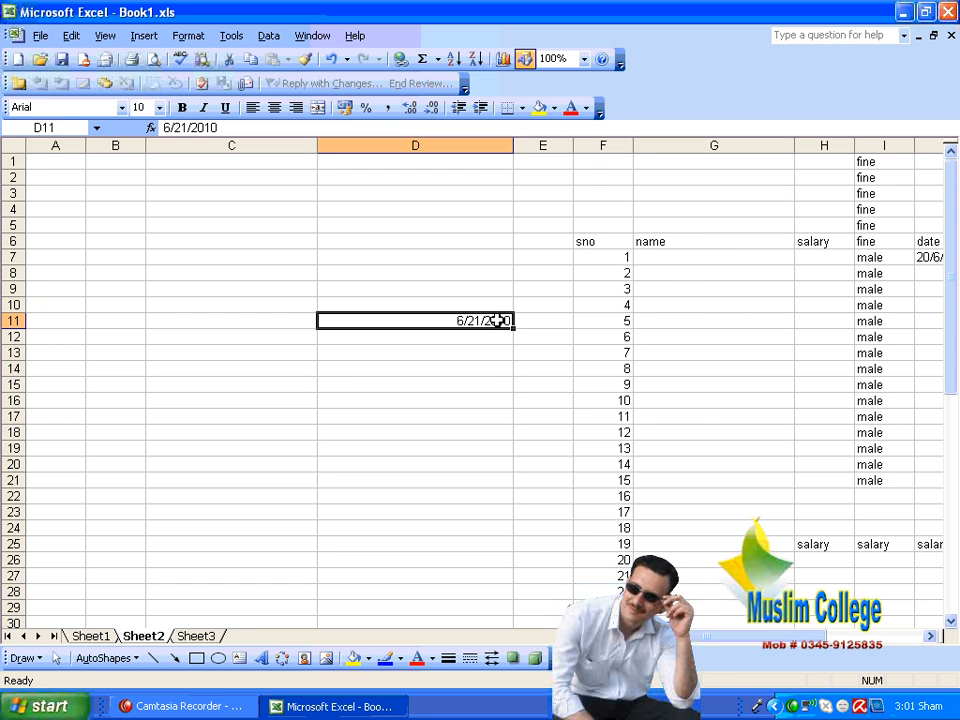
left_click(71, 35)
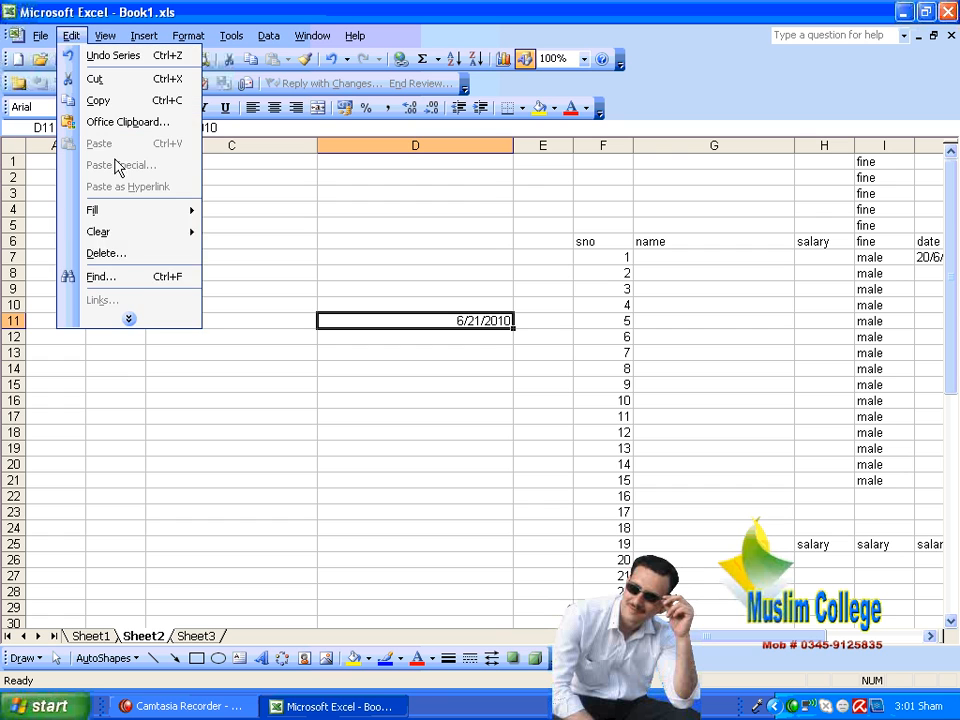
left_click(135, 318)
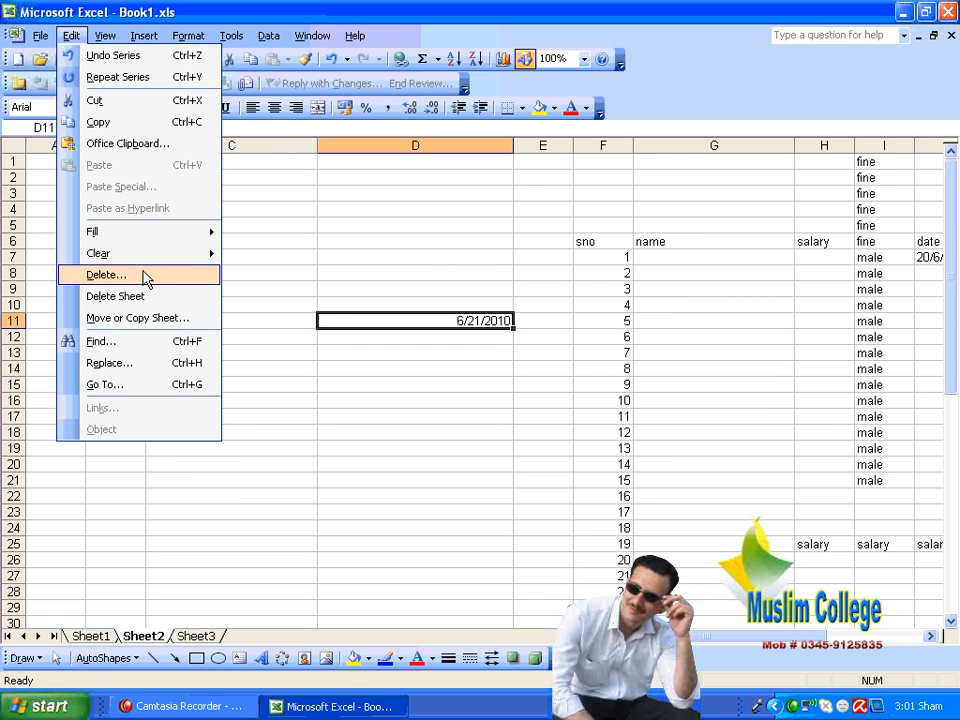
mouse_move(146, 257)
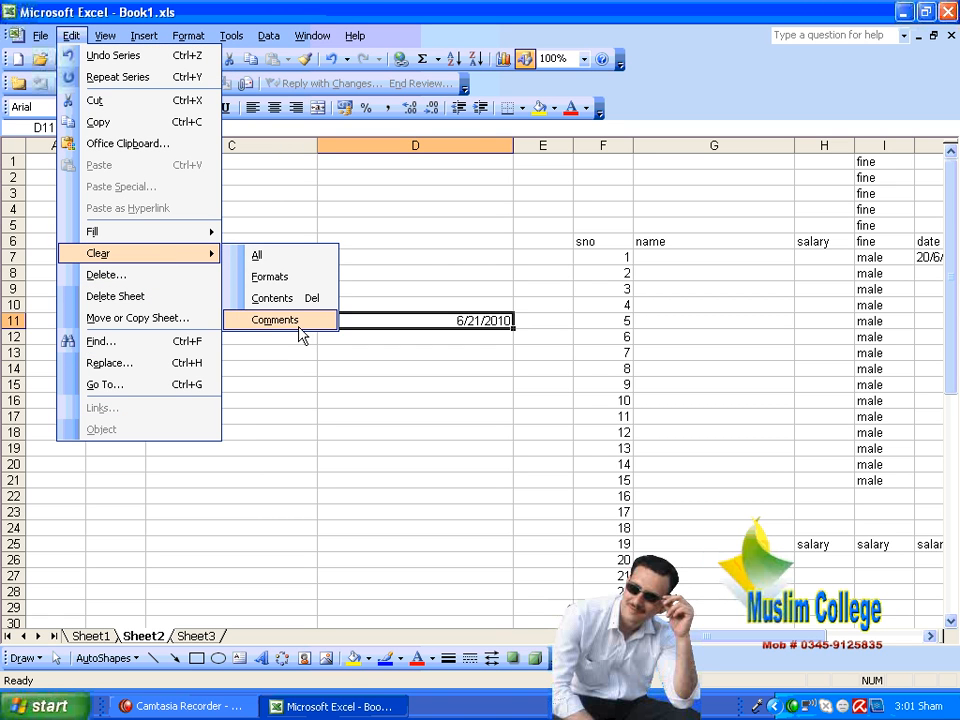
mouse_move(150, 231)
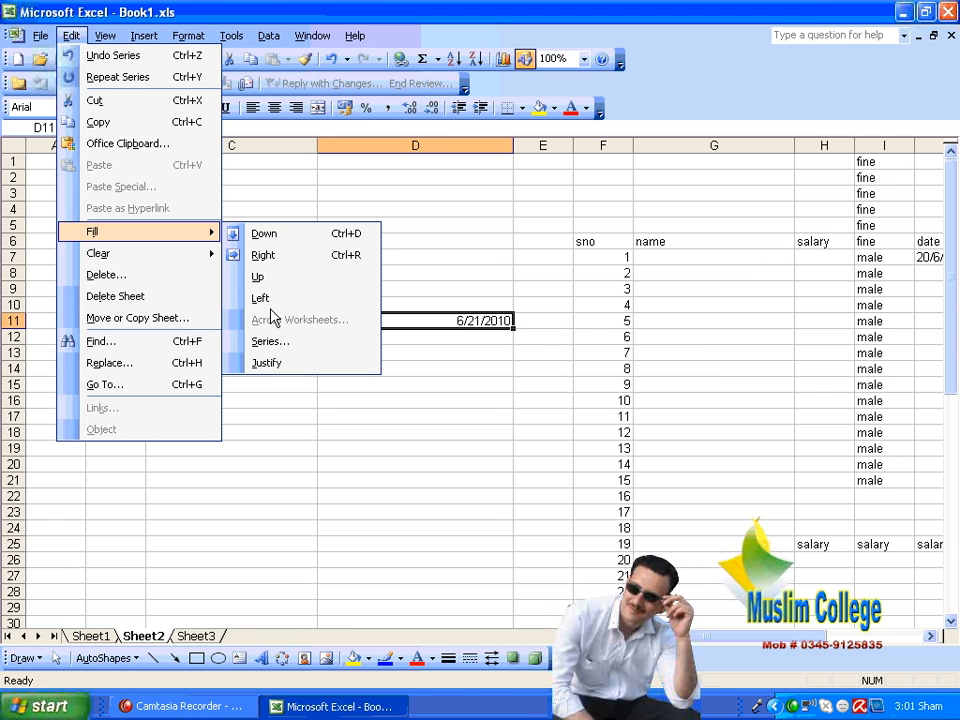
left_click(604, 287)
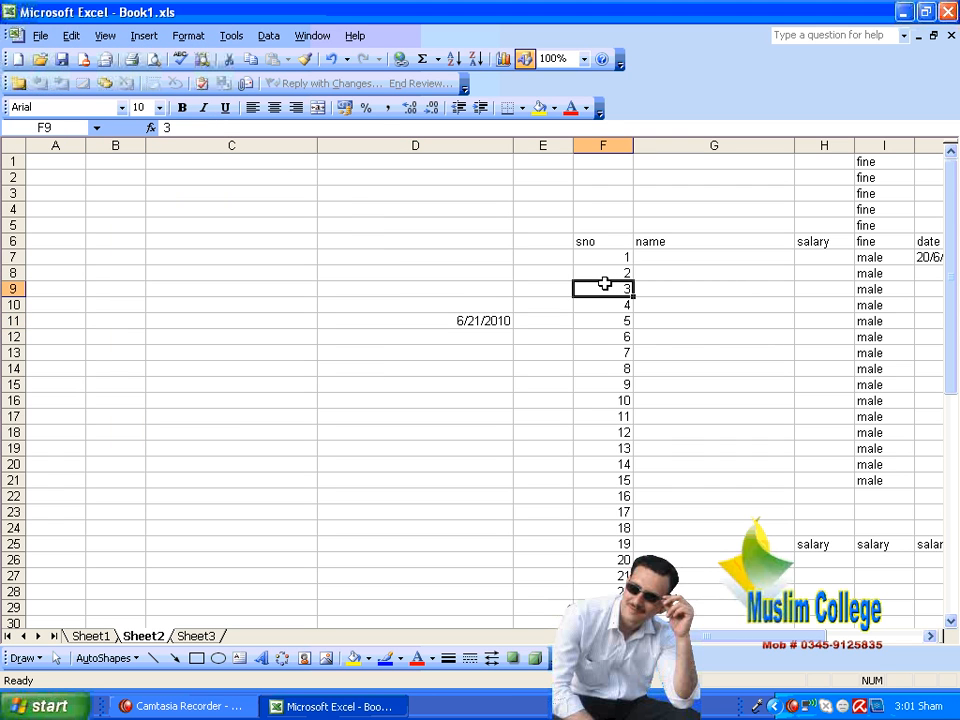
Step: Narrow columns C and E through I on Sheet2, and widen column D
left_click_drag(318, 145, 212, 146)
left_click_drag(410, 146, 476, 146)
left_click_drag(534, 147, 495, 146)
left_click_drag(553, 146, 515, 146)
left_click_drag(675, 146, 539, 167)
left_click_drag(601, 147, 559, 147)
left_click_drag(617, 147, 586, 143)
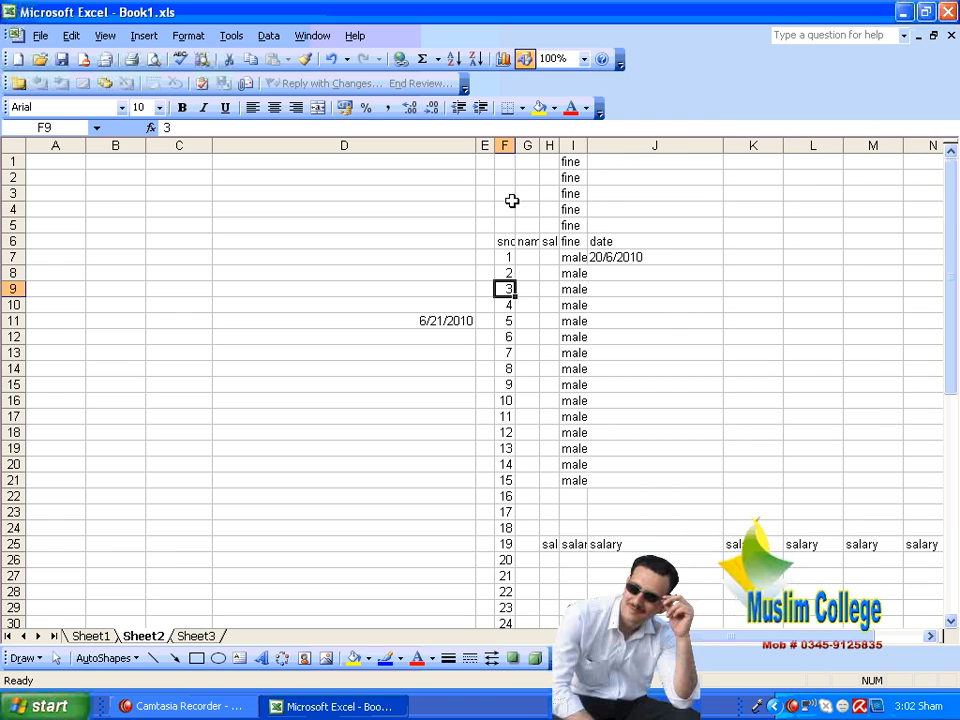
Step: Check Sheet2 in Print Preview and return to the worksheet
left_click(484, 209)
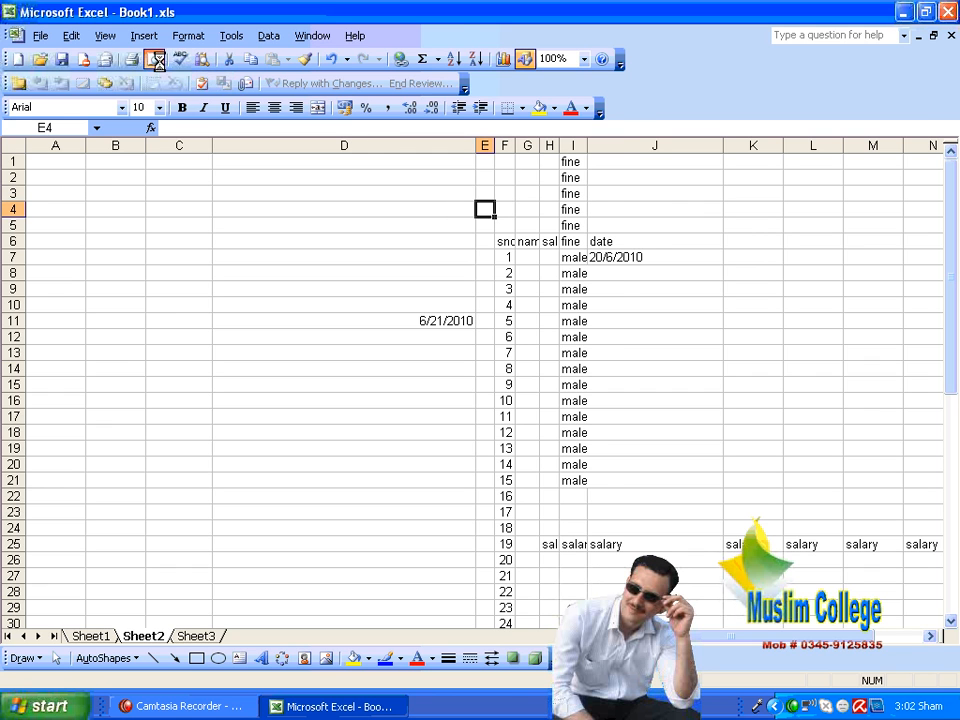
left_click(157, 61)
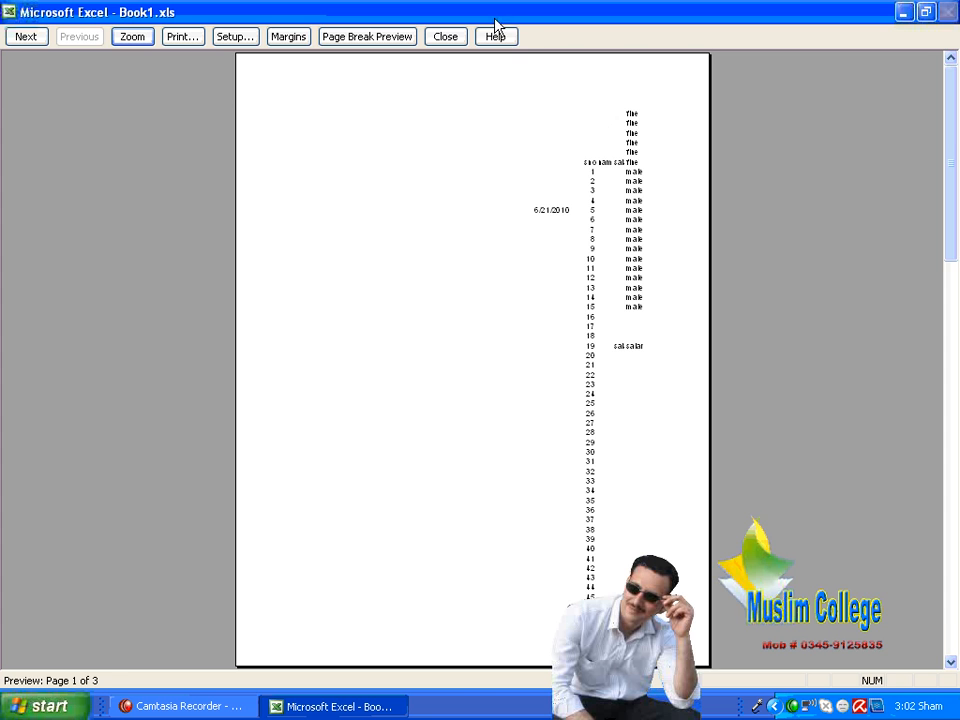
left_click(455, 36)
Step: Apply all borders to the range B1:I24 on Sheet2
left_click_drag(120, 162, 632, 491)
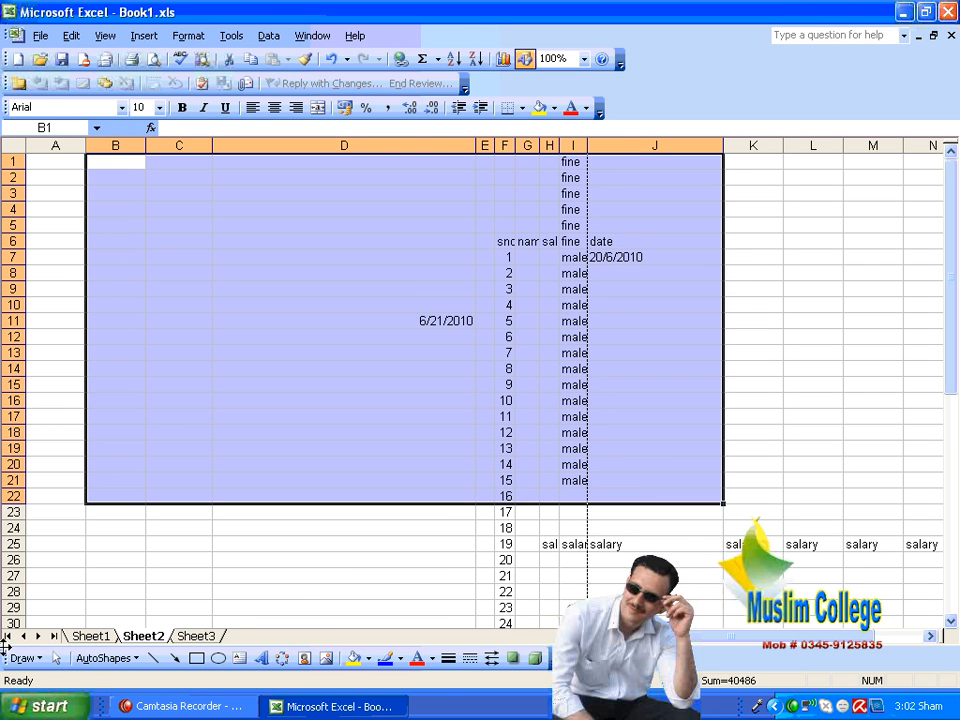
left_click(82, 637)
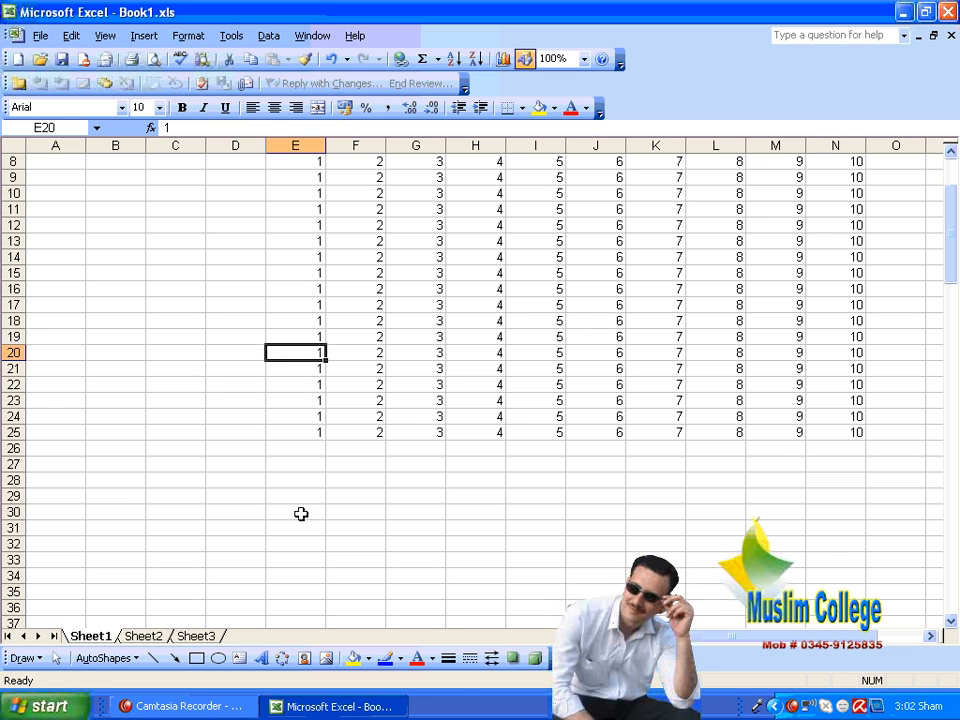
left_click(143, 636)
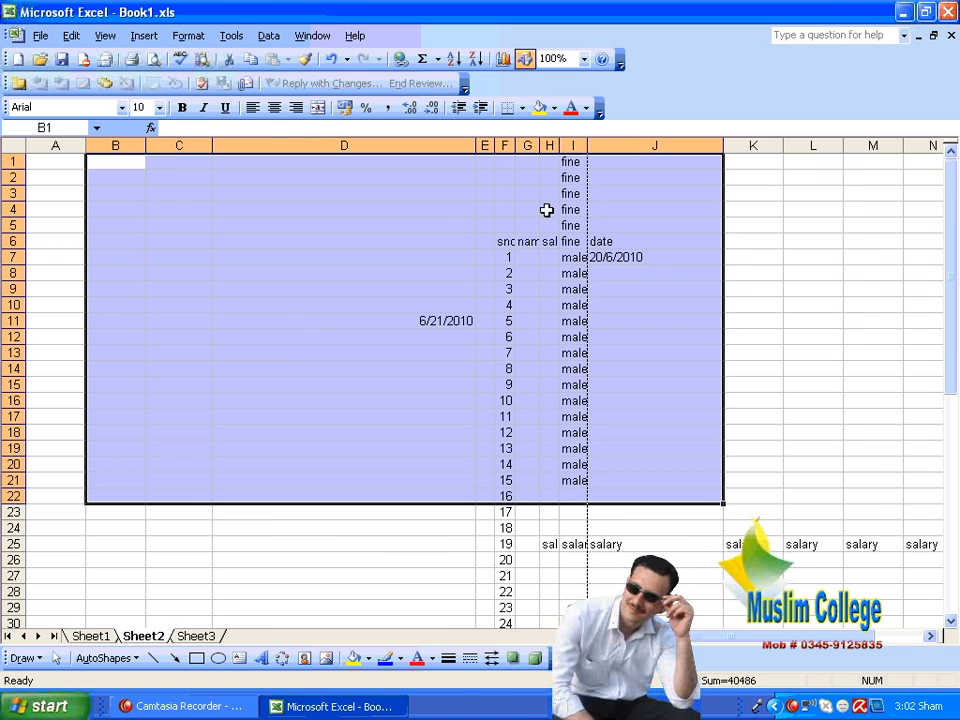
left_click(358, 256)
left_click_drag(118, 166, 578, 528)
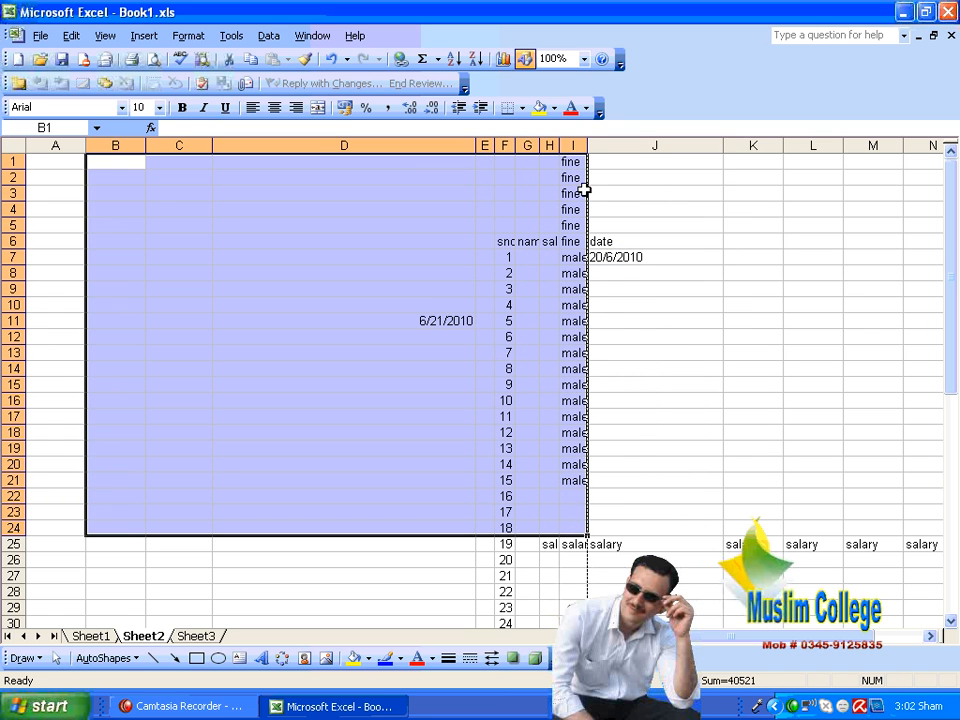
left_click(522, 108)
left_click(537, 185)
left_click(726, 305)
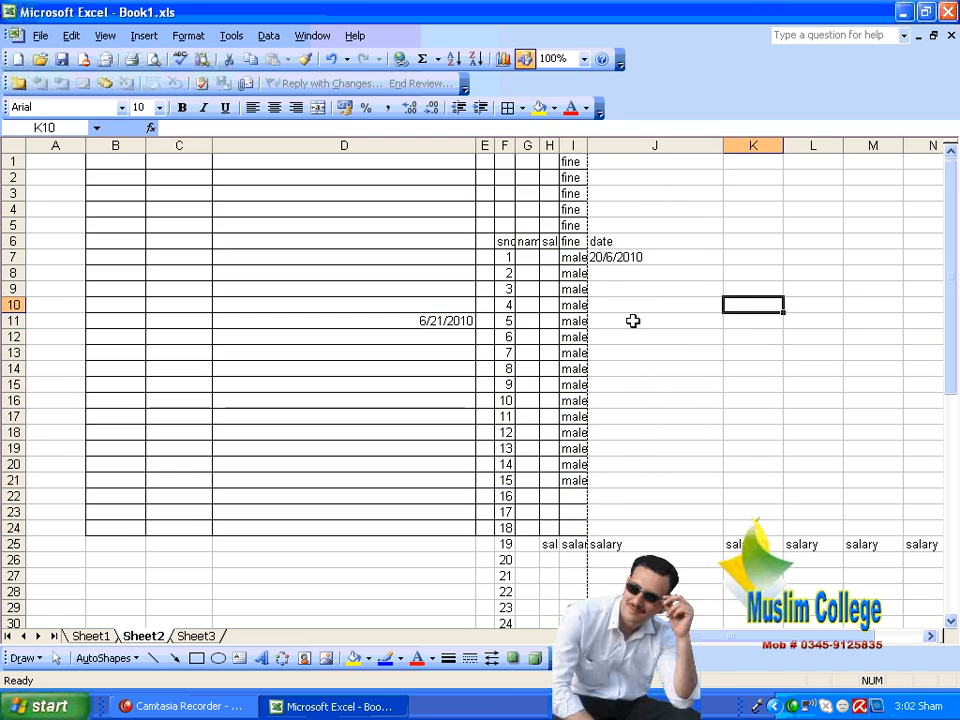
Step: Copy the bordered range B1:I24 from Sheet2 and paste it into Sheet3 starting at B3
left_click_drag(107, 160, 570, 527)
right_click(501, 430)
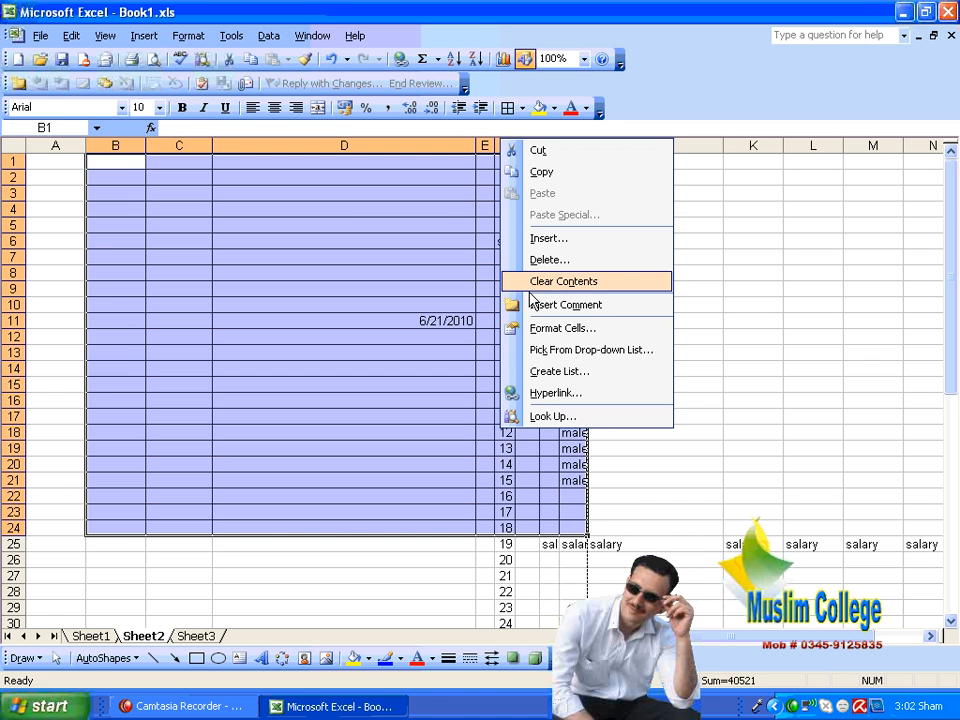
left_click(551, 174)
left_click(197, 636)
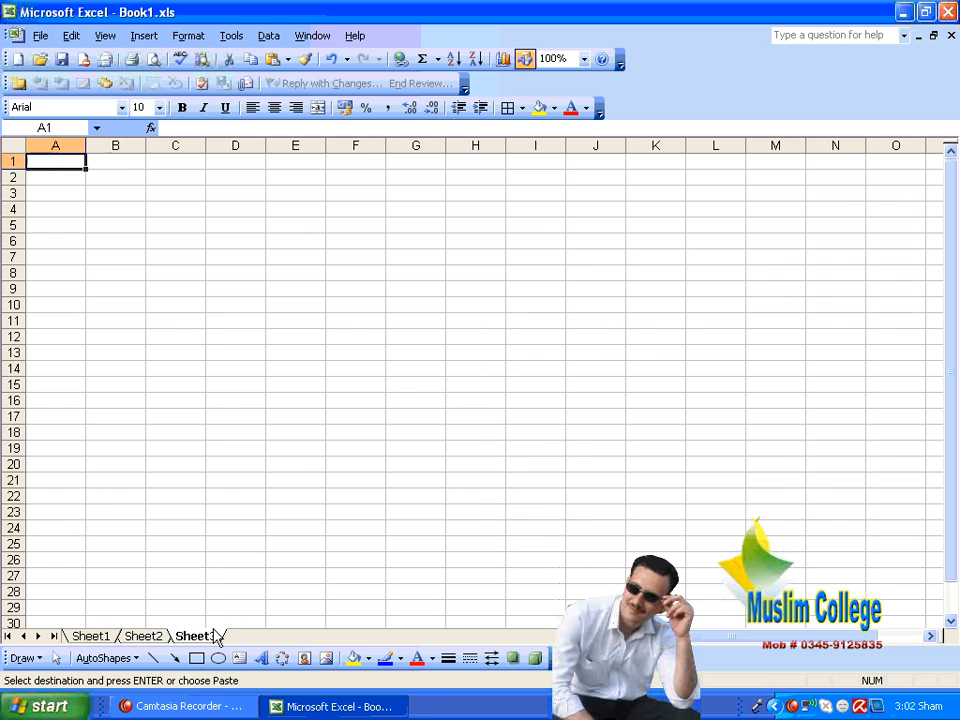
right_click(129, 191)
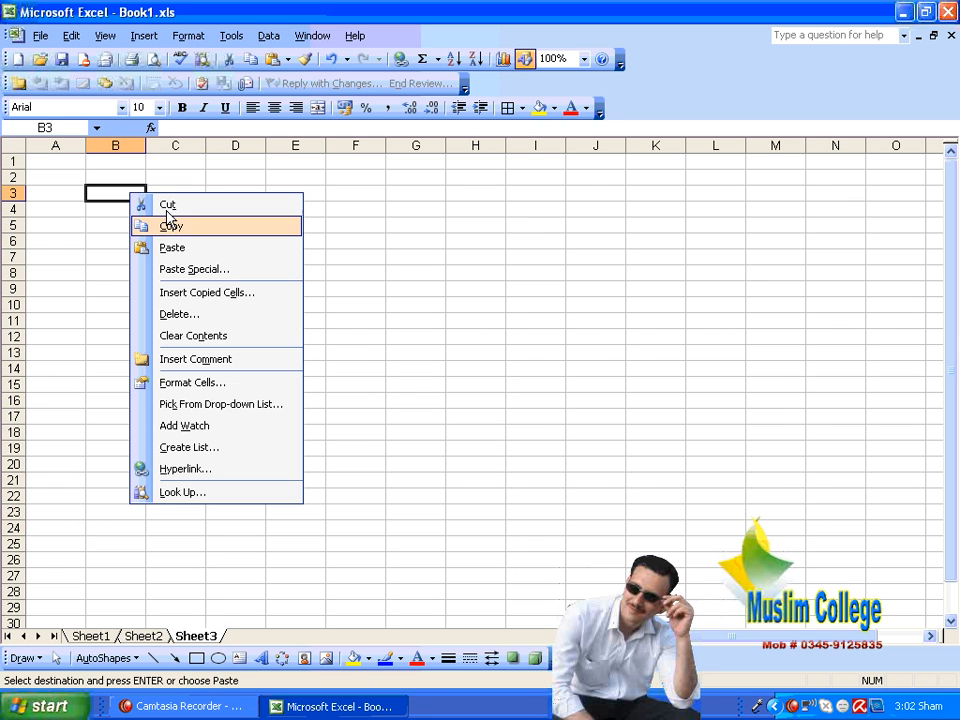
left_click(193, 249)
left_click(681, 271)
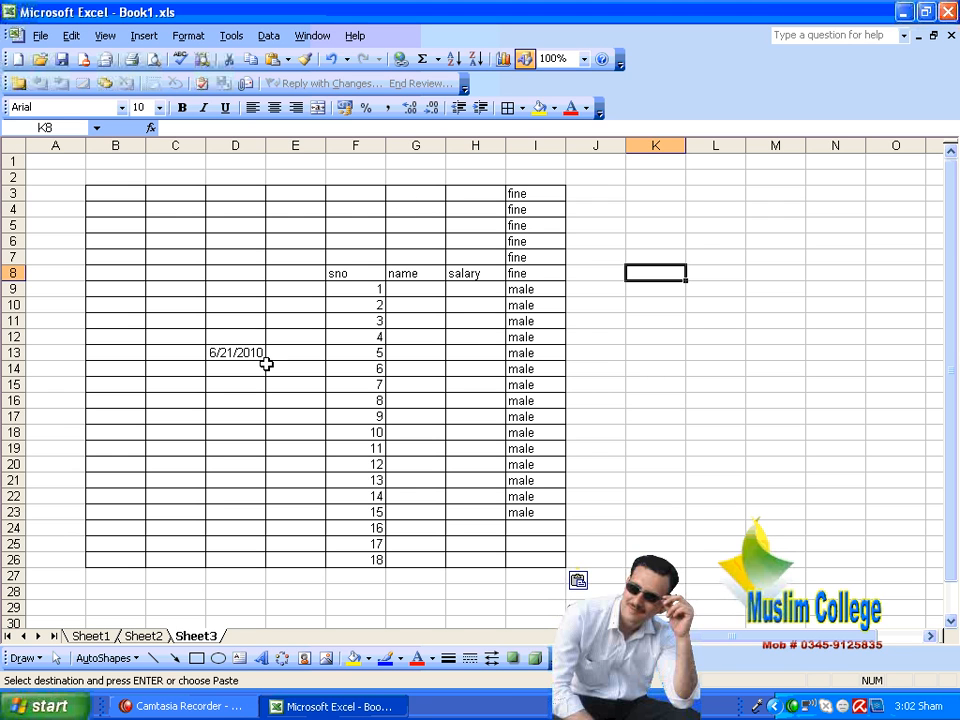
Step: Clear the contents of all cells on Sheet3, keeping the borders, and switch to Sheet1
left_click(90, 636)
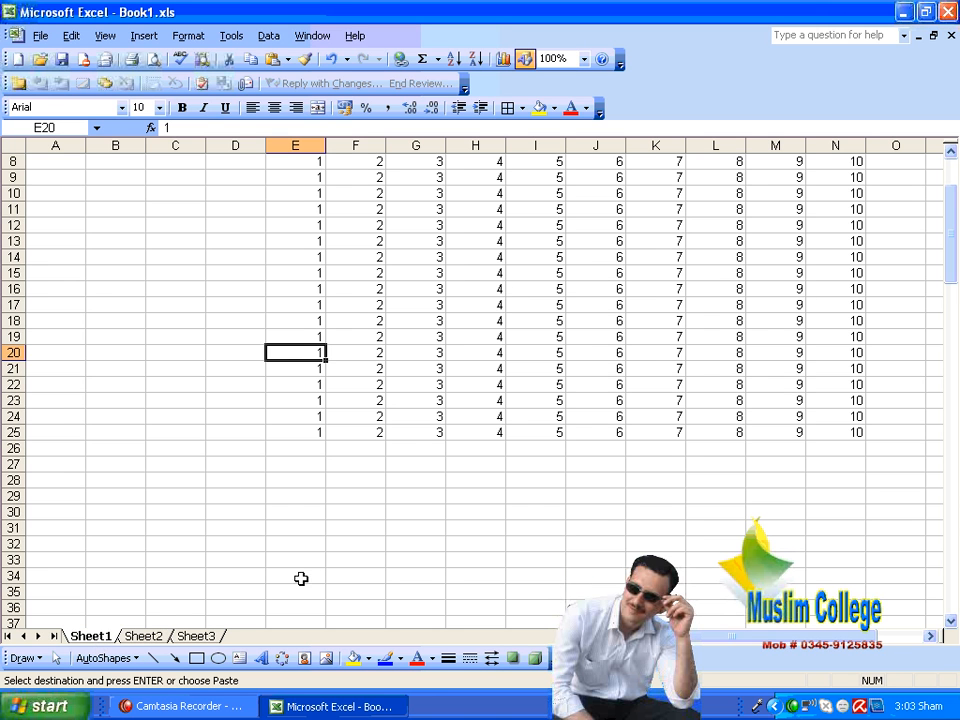
left_click(143, 636)
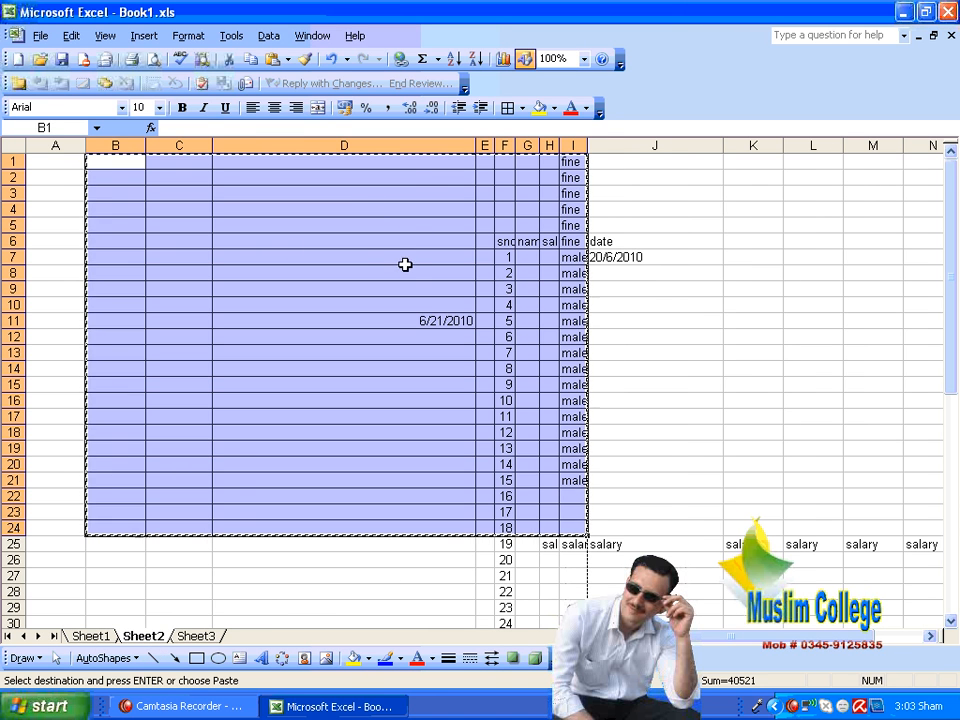
left_click(198, 636)
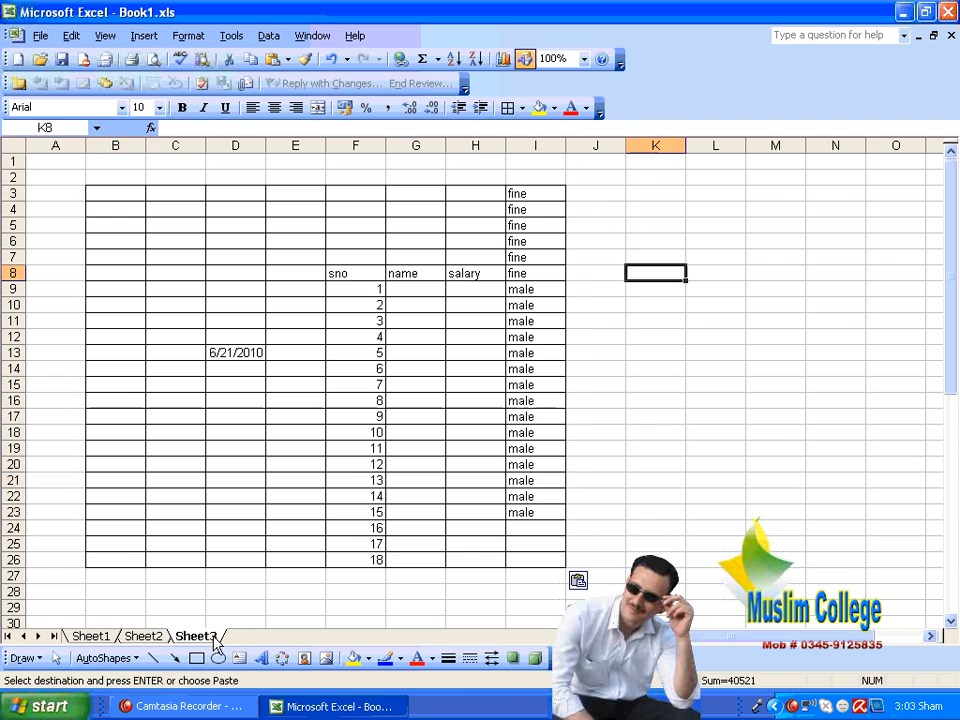
left_click(19, 150)
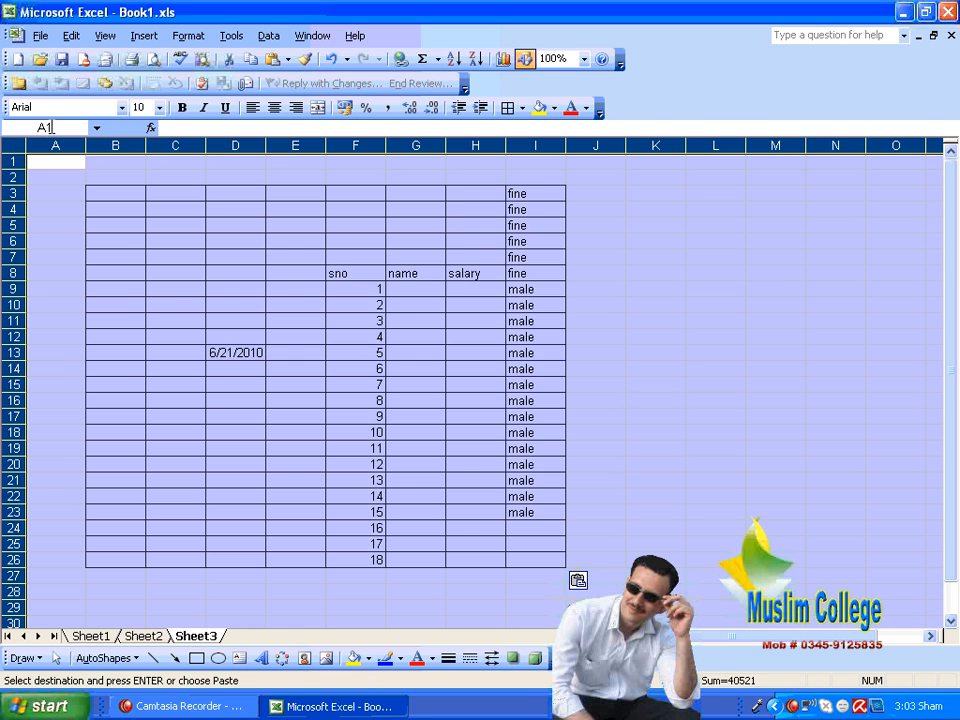
key("Delete")
left_click(420, 210)
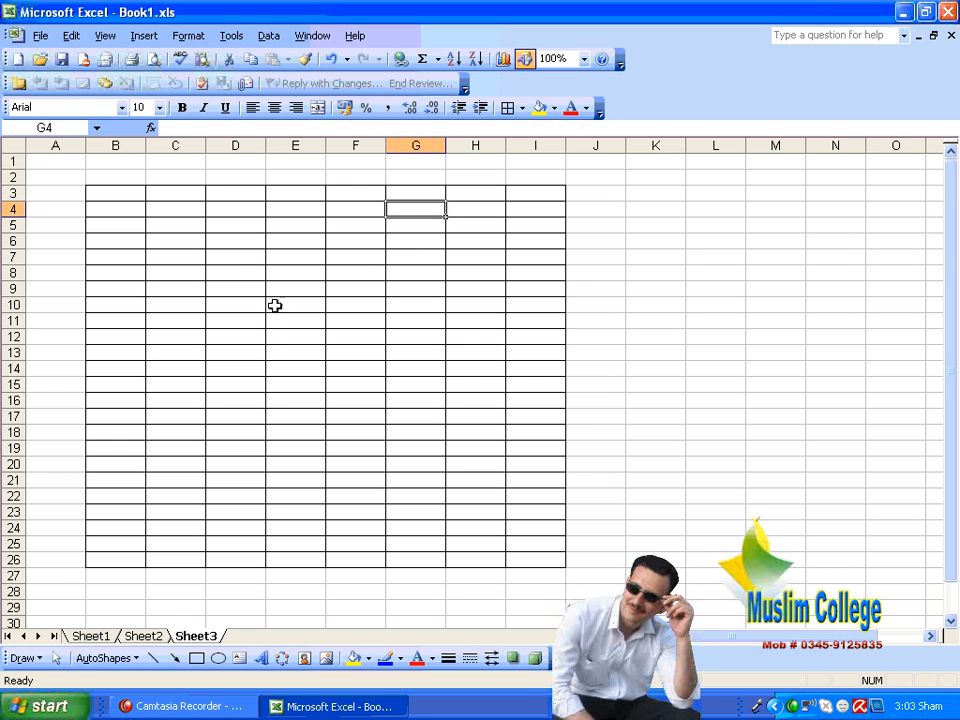
left_click(90, 636)
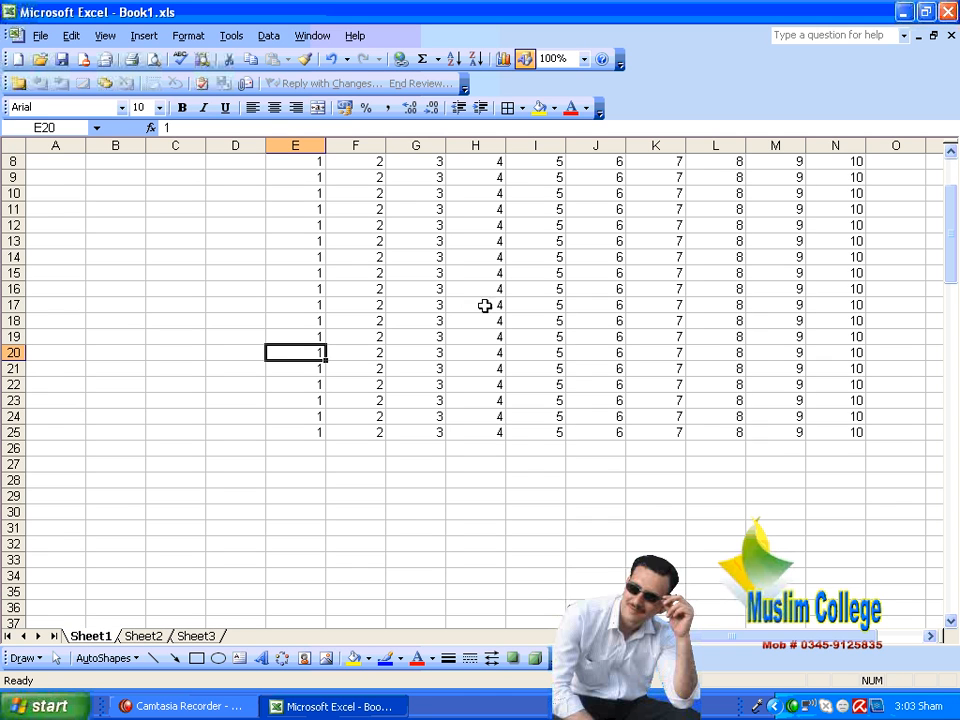
Step: Switch to Sheet2 and select whole columns A through D one at a time, followed by whole rows 2 and 3
left_click(148, 636)
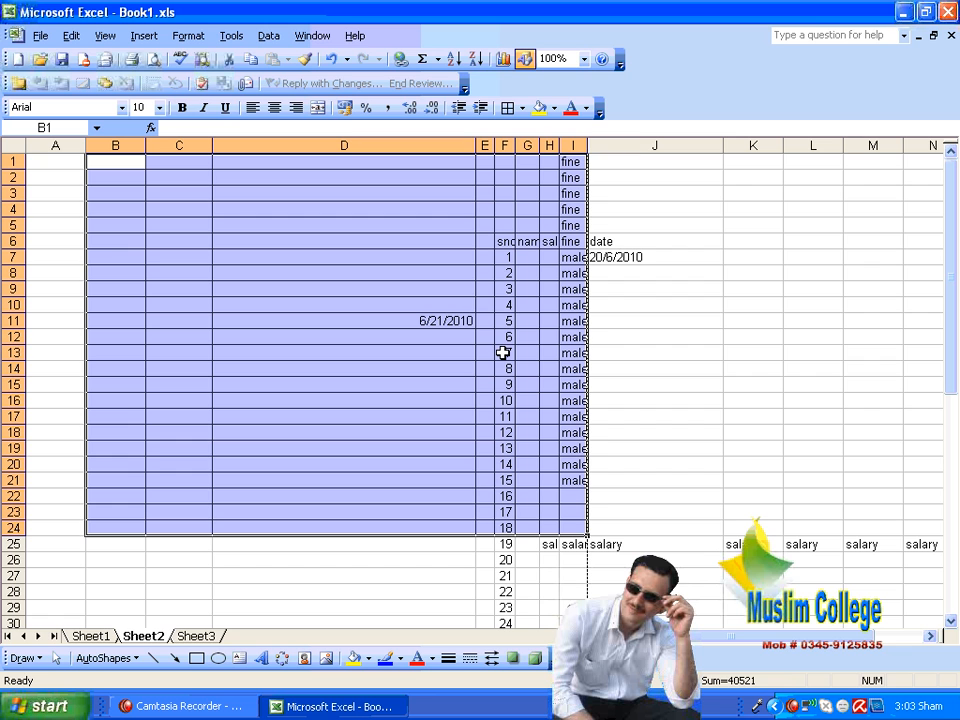
left_click(755, 226)
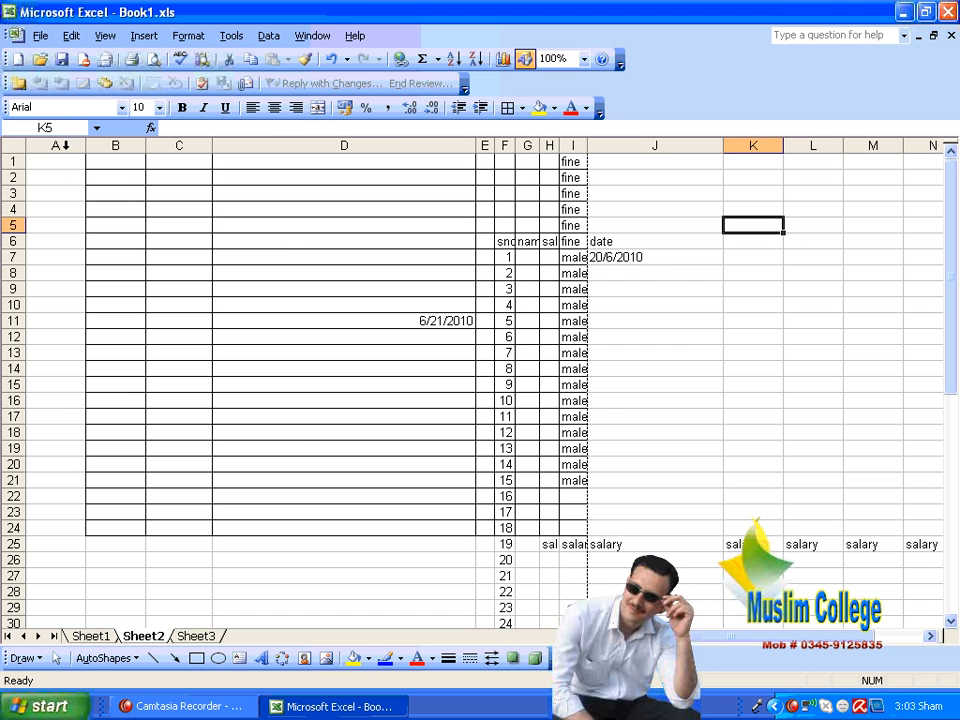
left_click(60, 145)
left_click(115, 145)
left_click(178, 146)
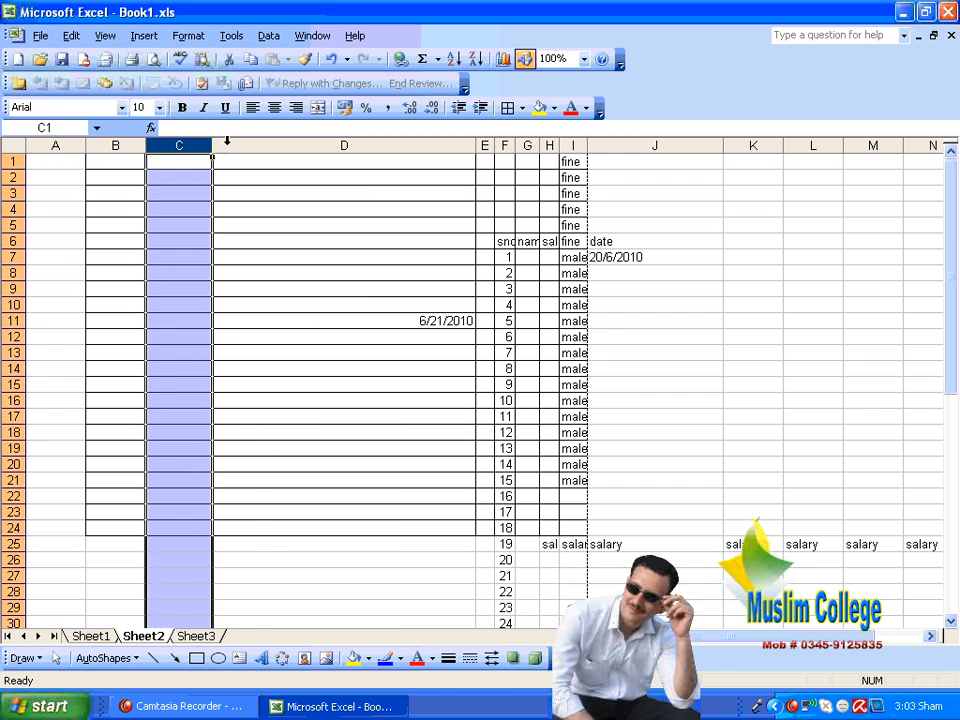
left_click(230, 145)
left_click(179, 203)
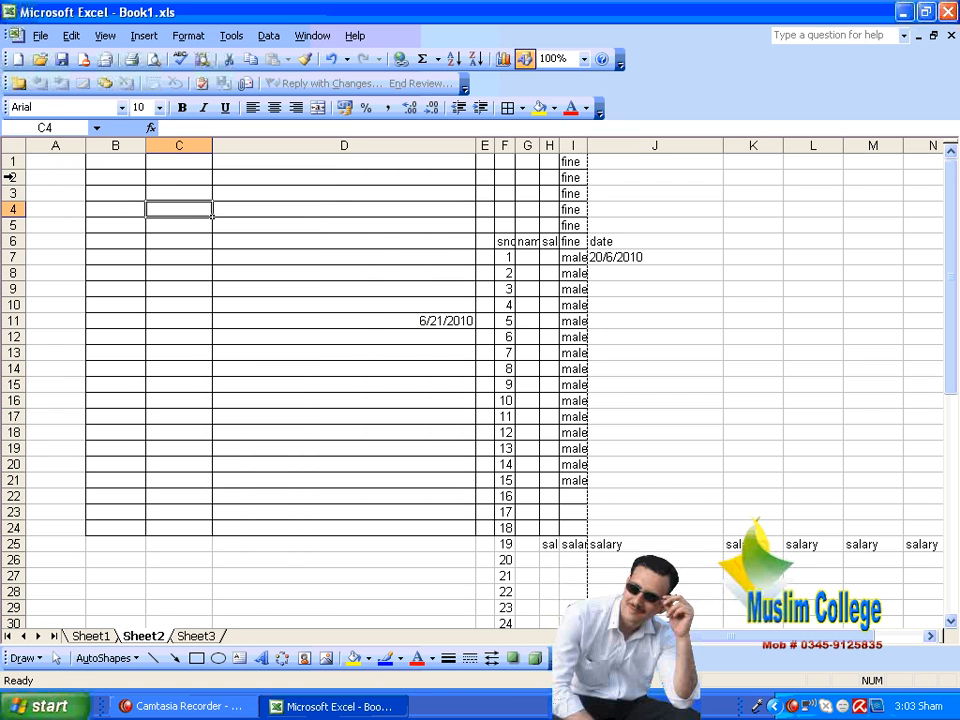
left_click(10, 177)
left_click(12, 193)
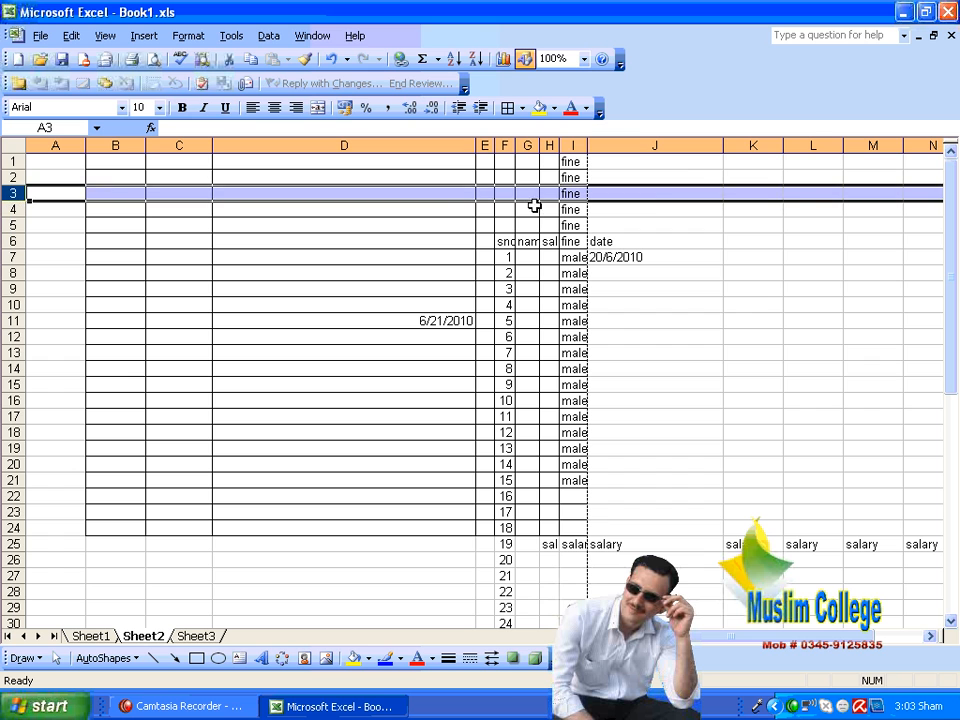
left_click(226, 256)
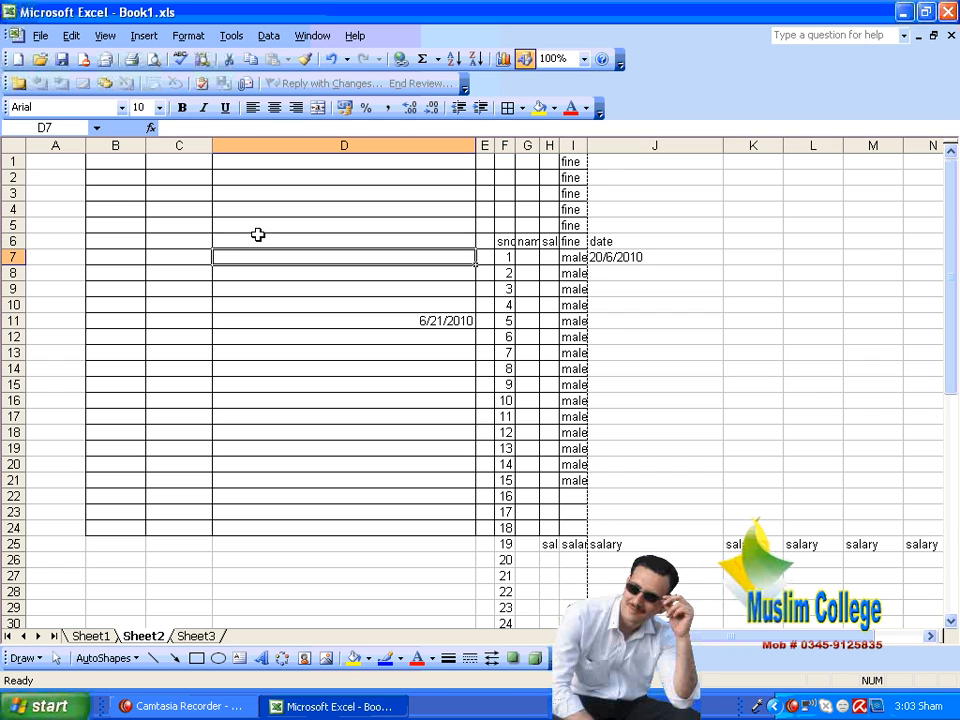
Step: Group Sheet3 with Sheet2 while all of Sheet2's cells are selected, and start the Fill Across Worksheets command
left_click(10, 145)
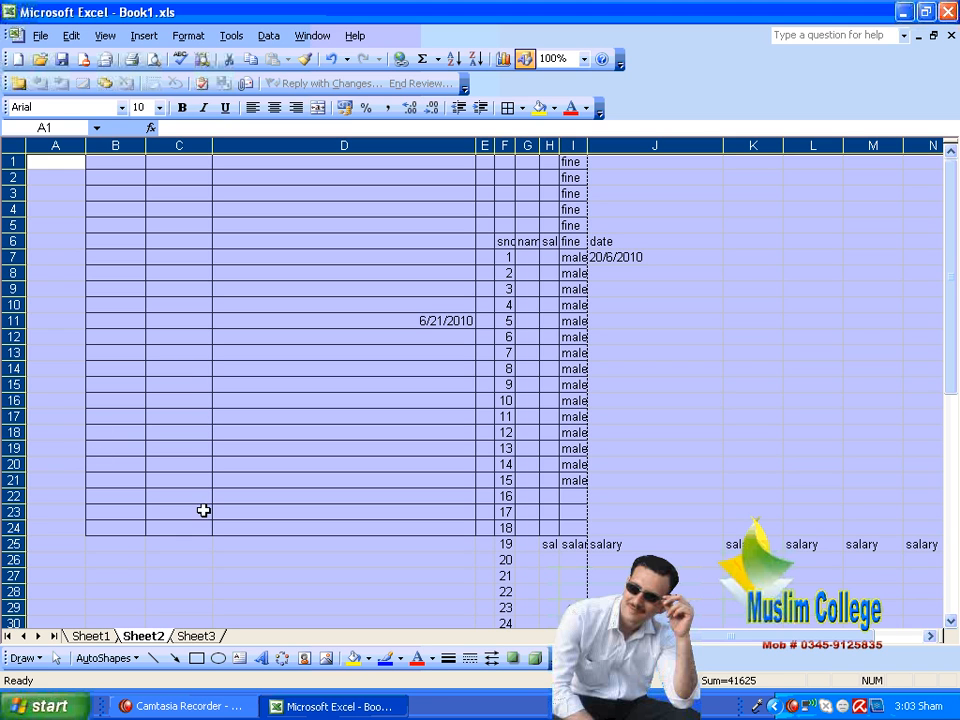
left_click(199, 638, "ctrl")
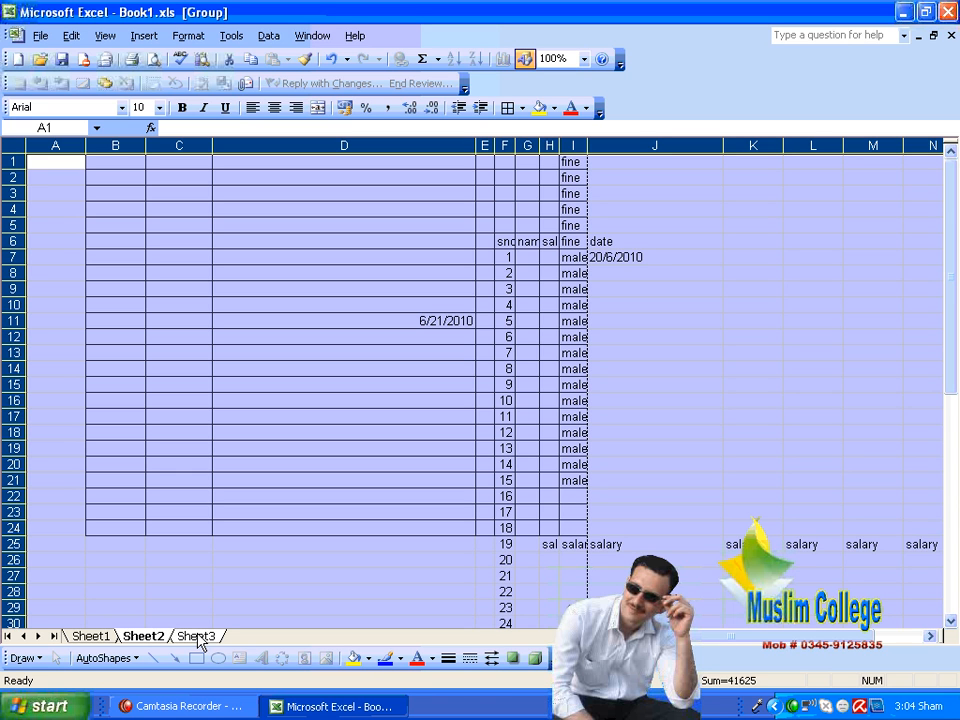
left_click(71, 38)
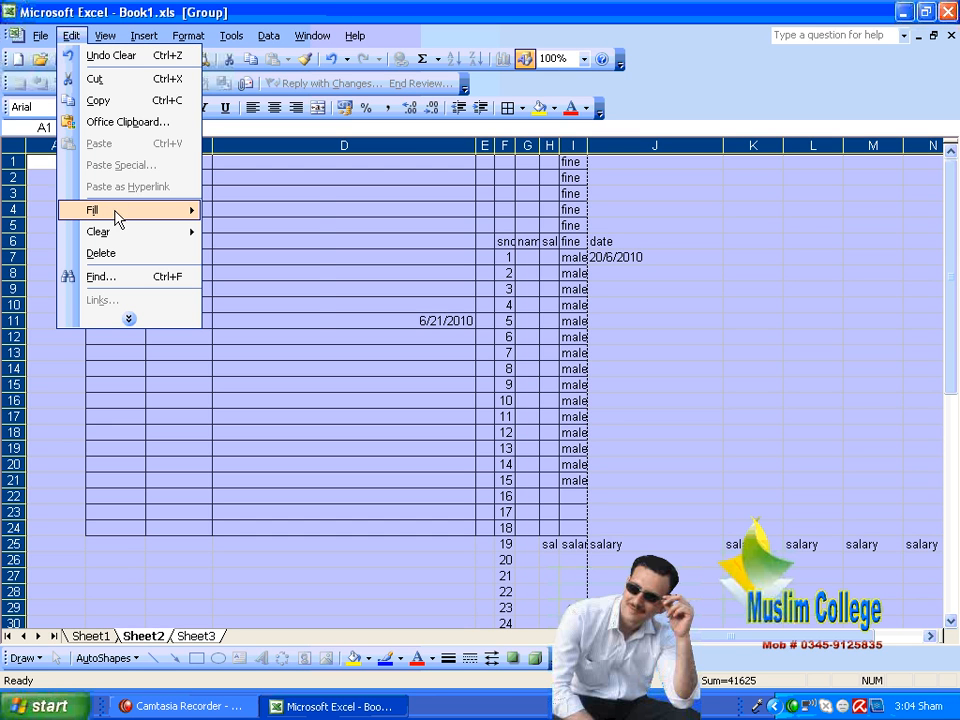
mouse_move(113, 214)
left_click(293, 316)
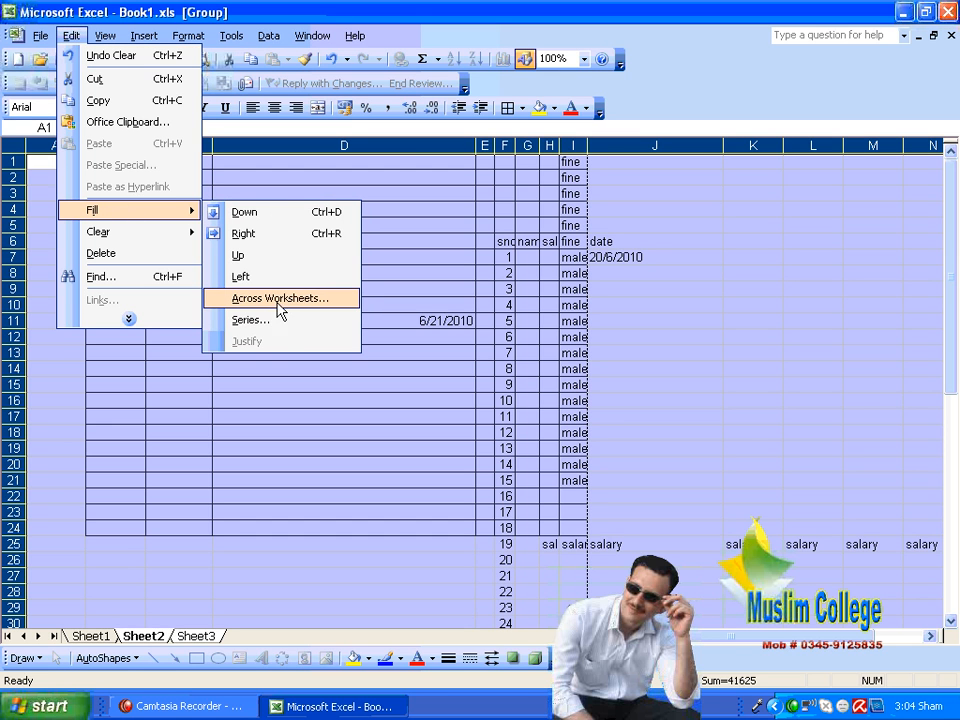
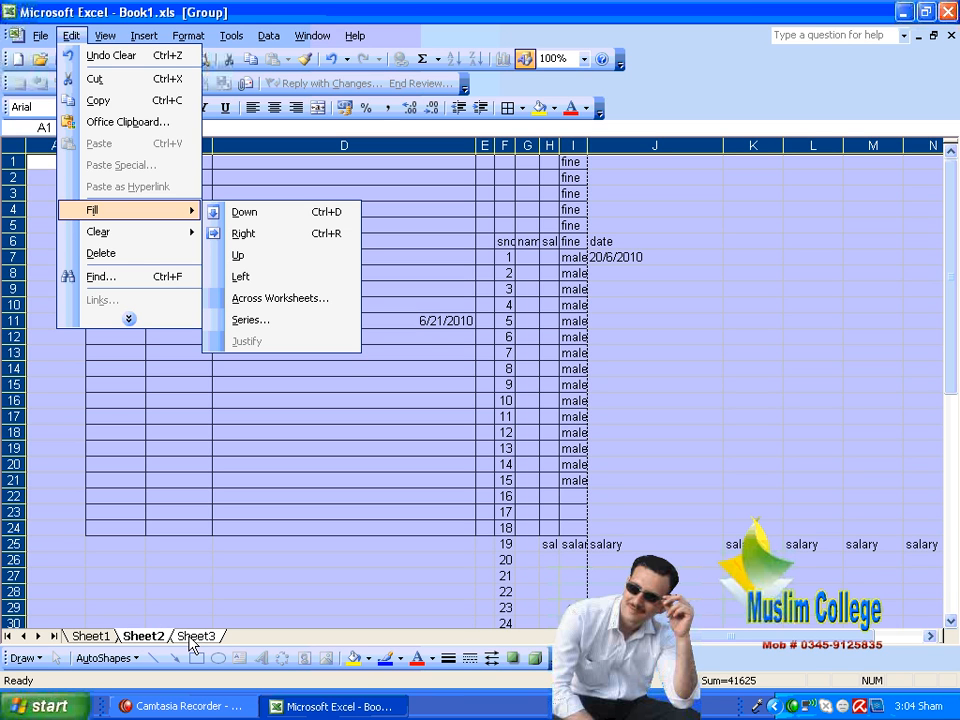
Step: Fill Sheet2's selected cells across to the grouped Sheet3 with the All option, and check the result on both sheets
left_click(243, 300)
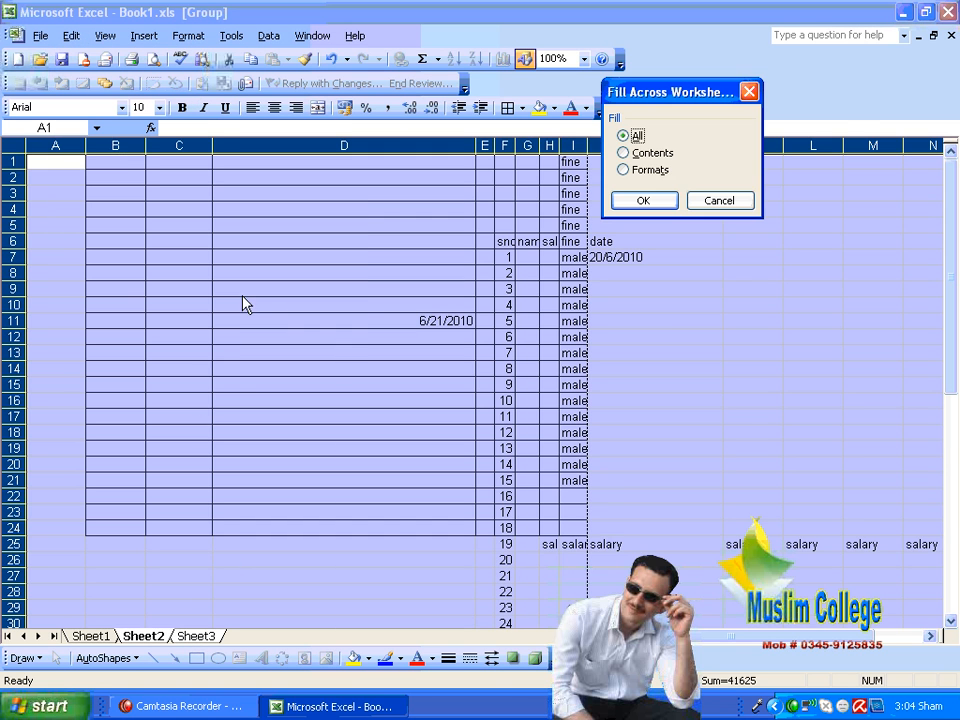
left_click_drag(655, 91, 770, 151)
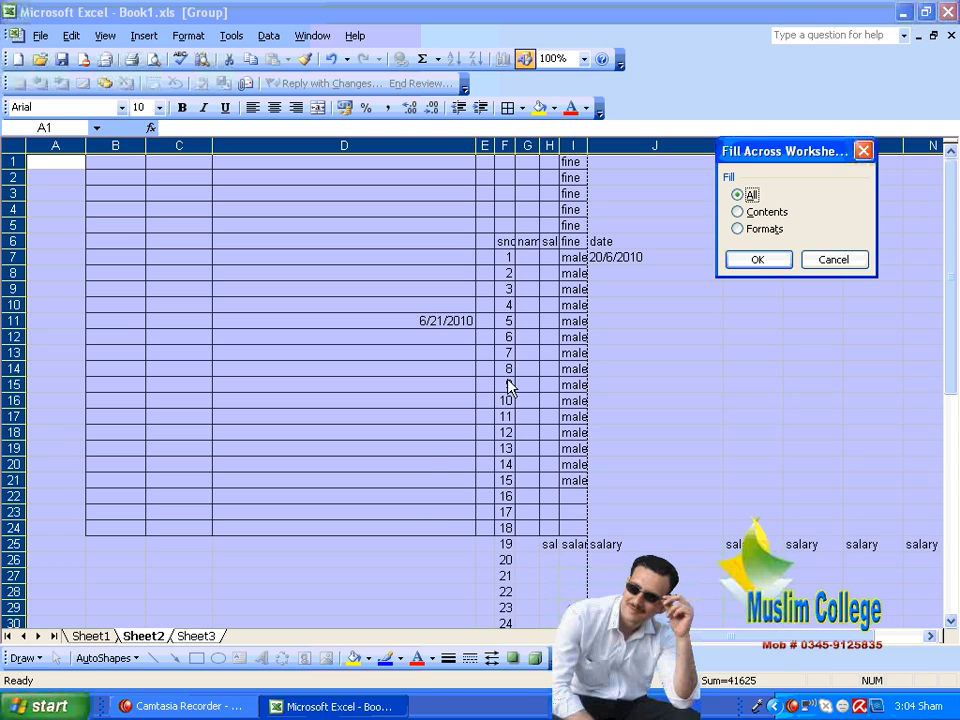
left_click(766, 213)
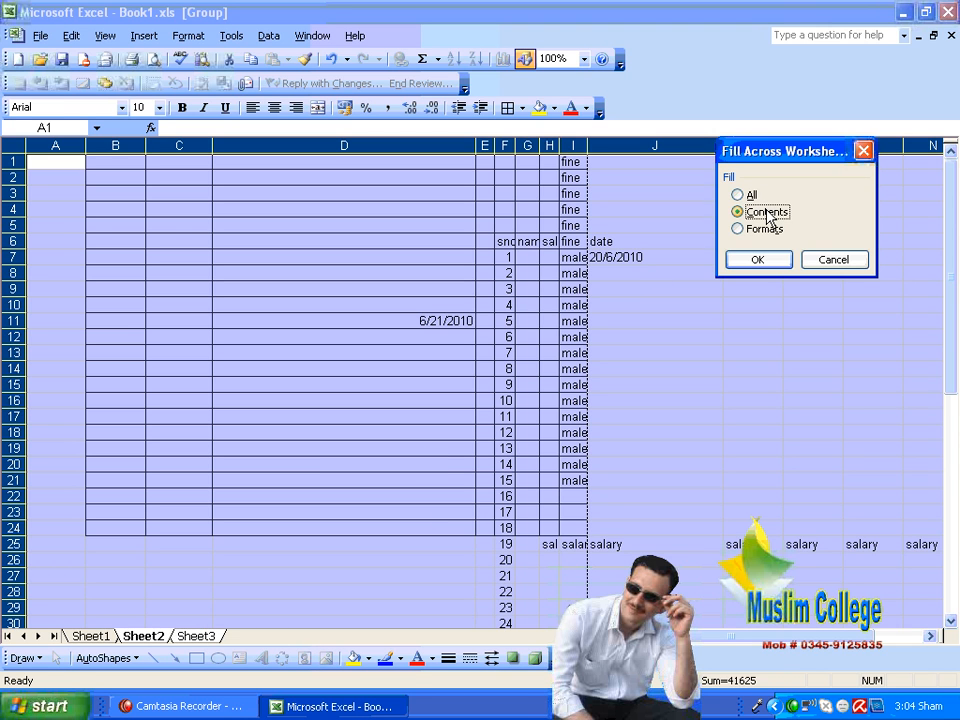
left_click(752, 229)
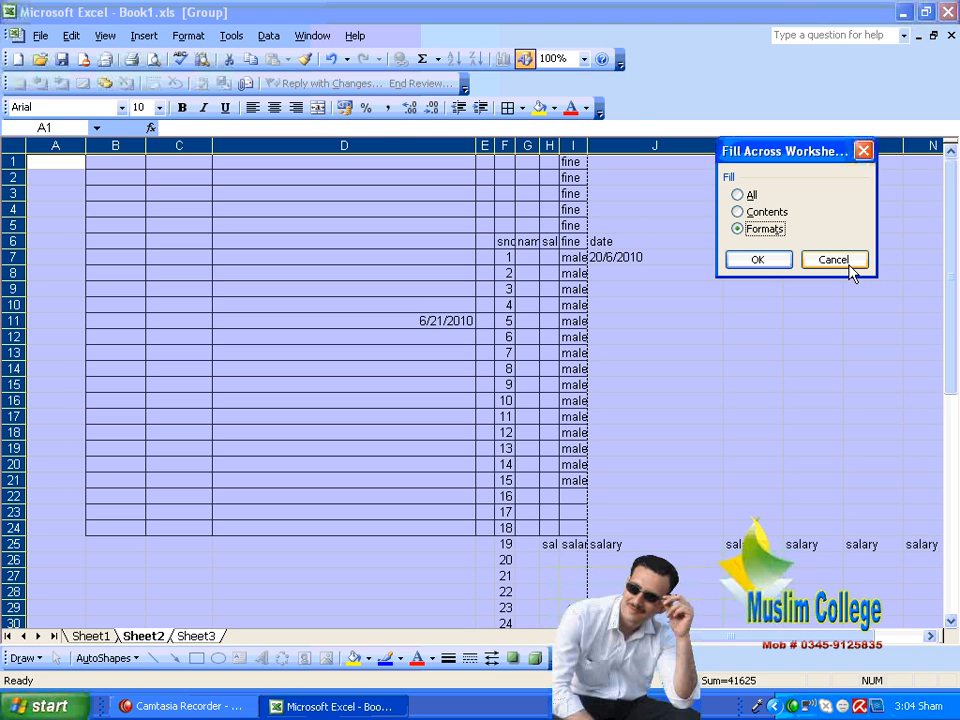
left_click(752, 197)
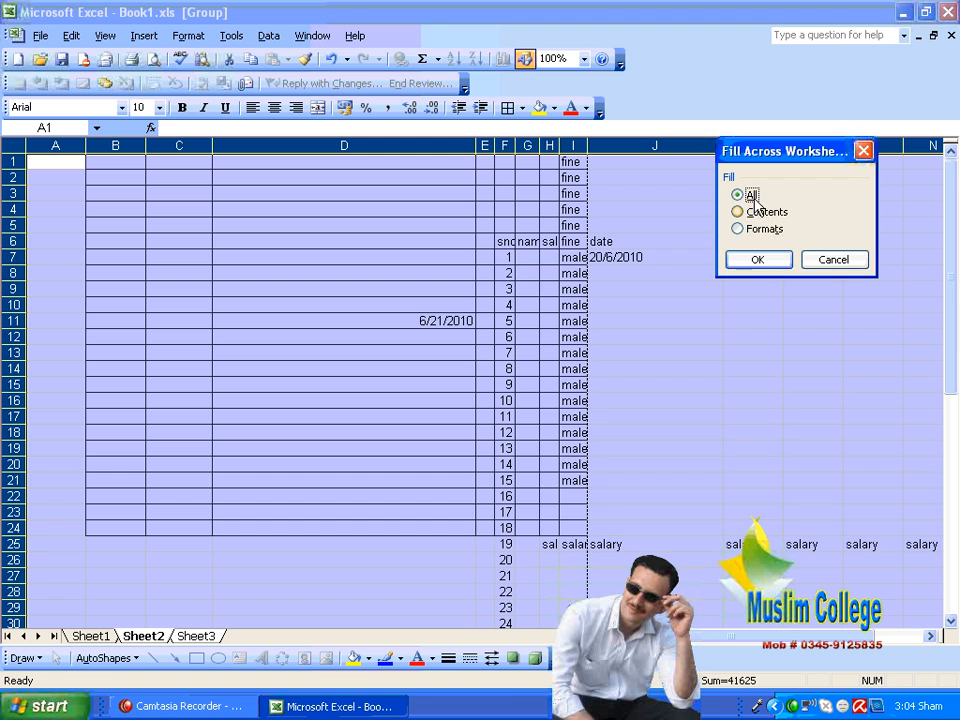
left_click(752, 260)
left_click(505, 464)
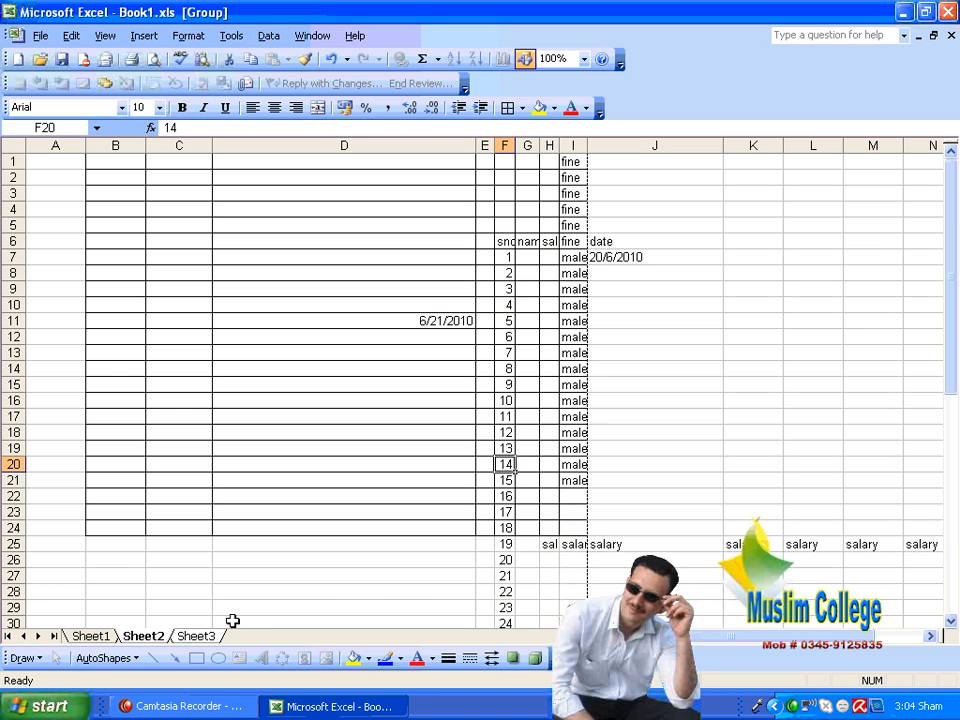
left_click(210, 640)
left_click(155, 637)
left_click(178, 636)
left_click(164, 625)
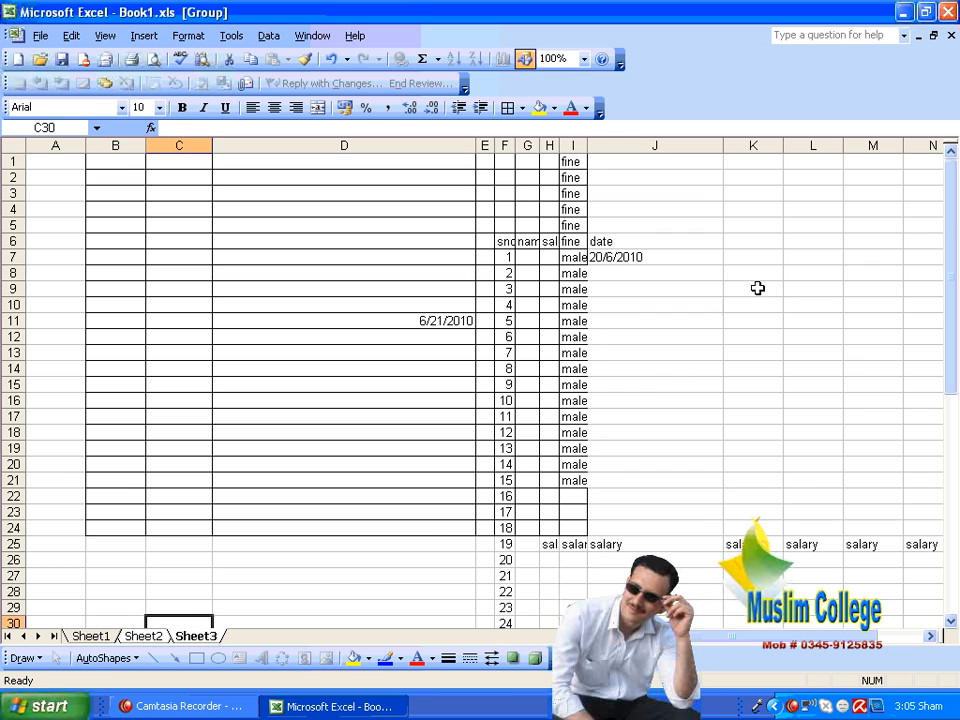
Step: Color cell K9 yellow on Sheet3 while it is grouped with Sheet2
left_click(728, 291)
left_click(540, 107)
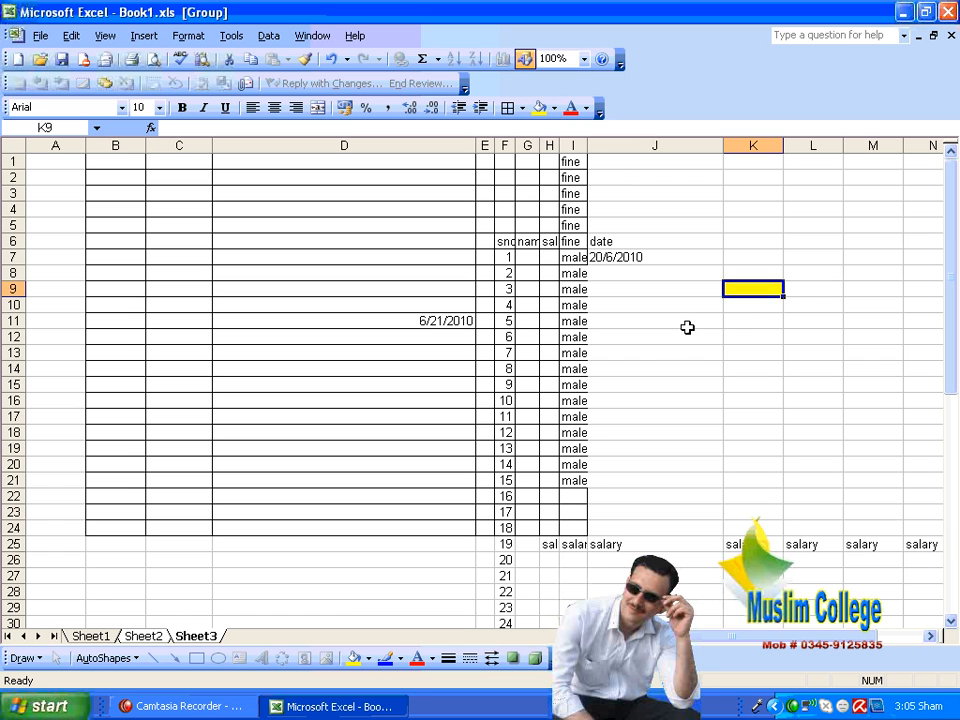
left_click(700, 318)
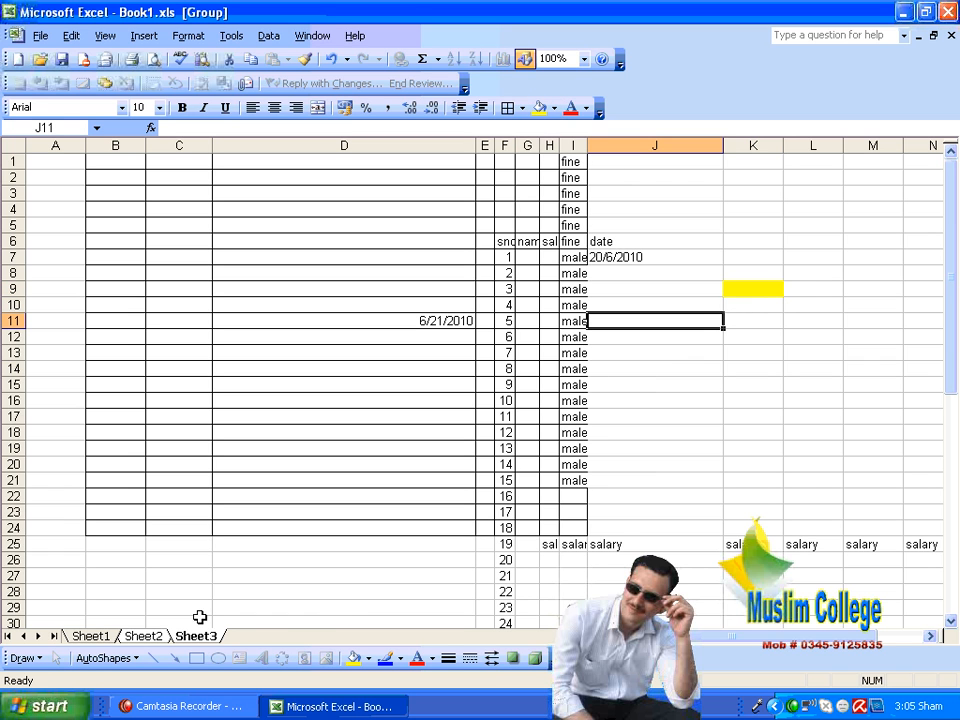
Step: Compare Sheet2 and Sheet3 to examine whether the yellow cell K9 is present on both grouped sheets
left_click(145, 636)
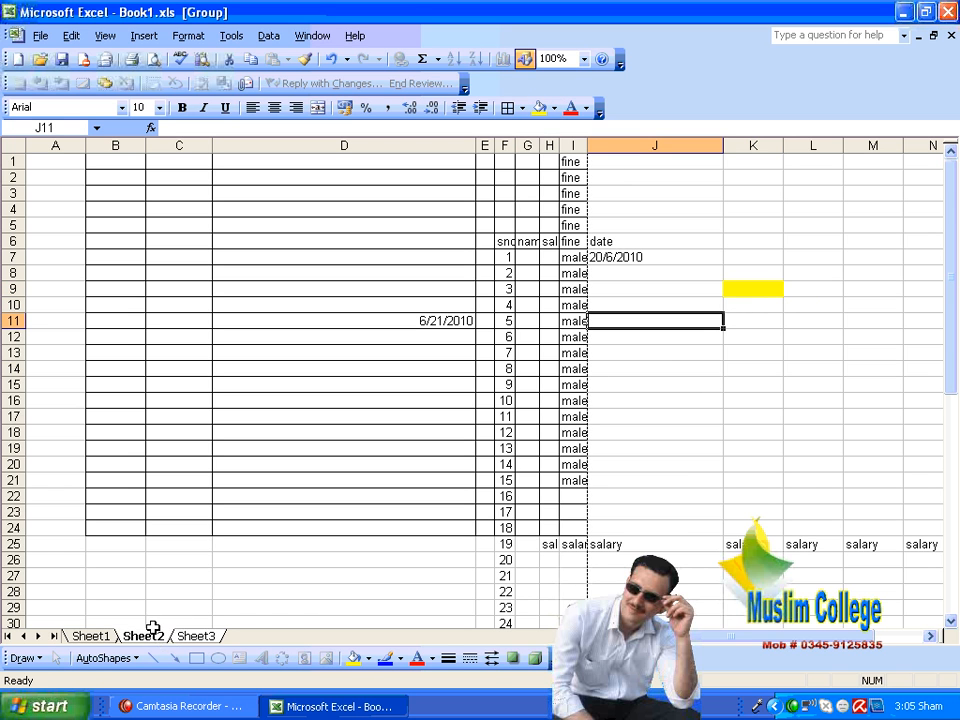
left_click(178, 632)
left_click(163, 632)
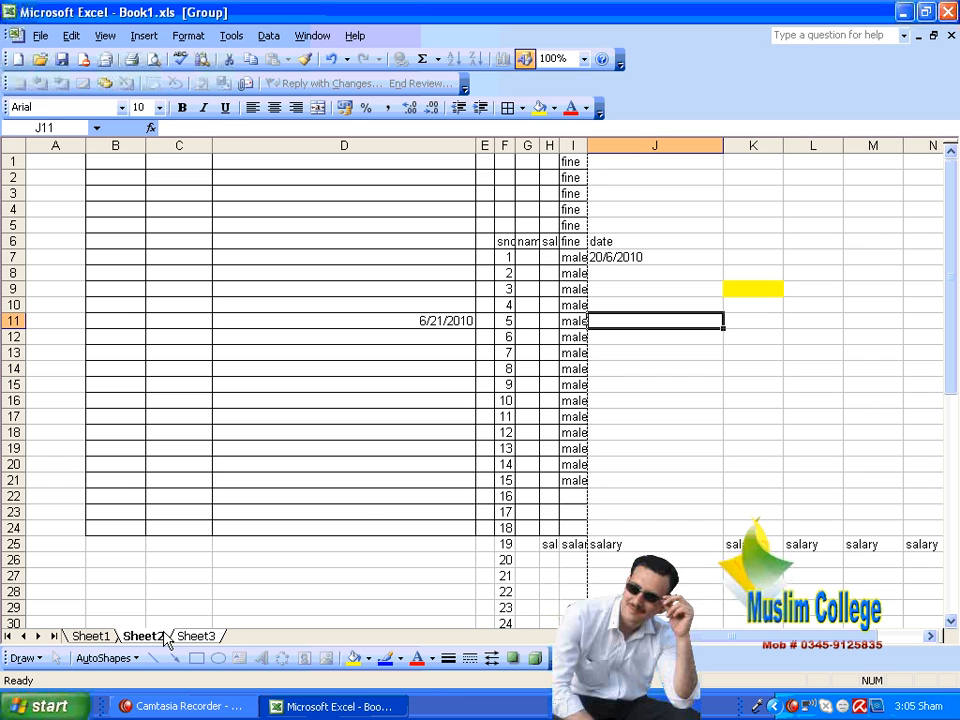
left_click(363, 511)
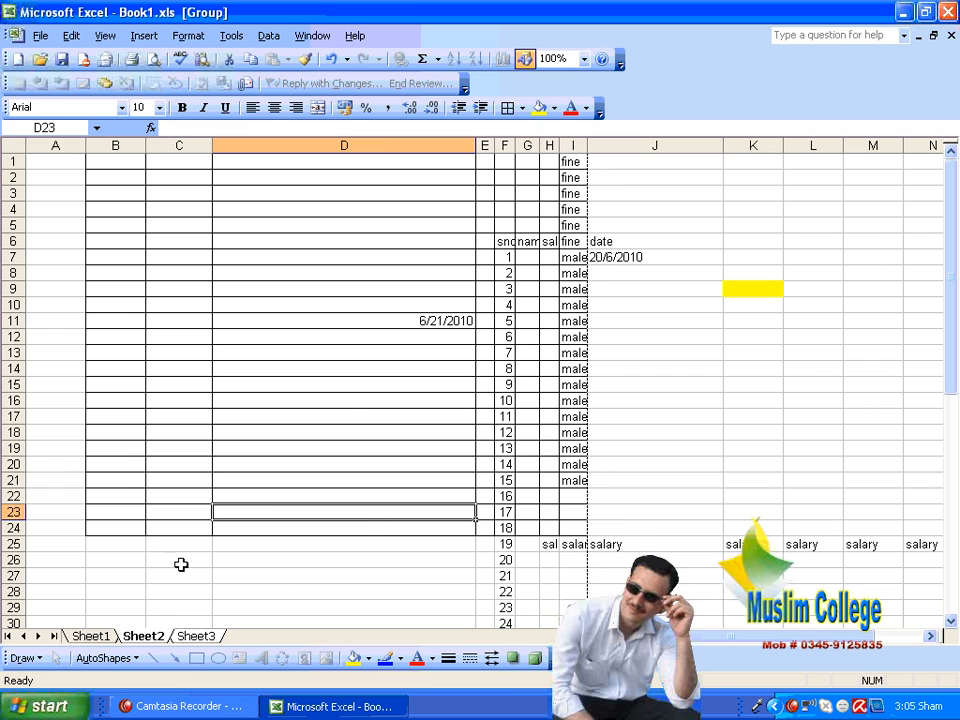
left_click(192, 636)
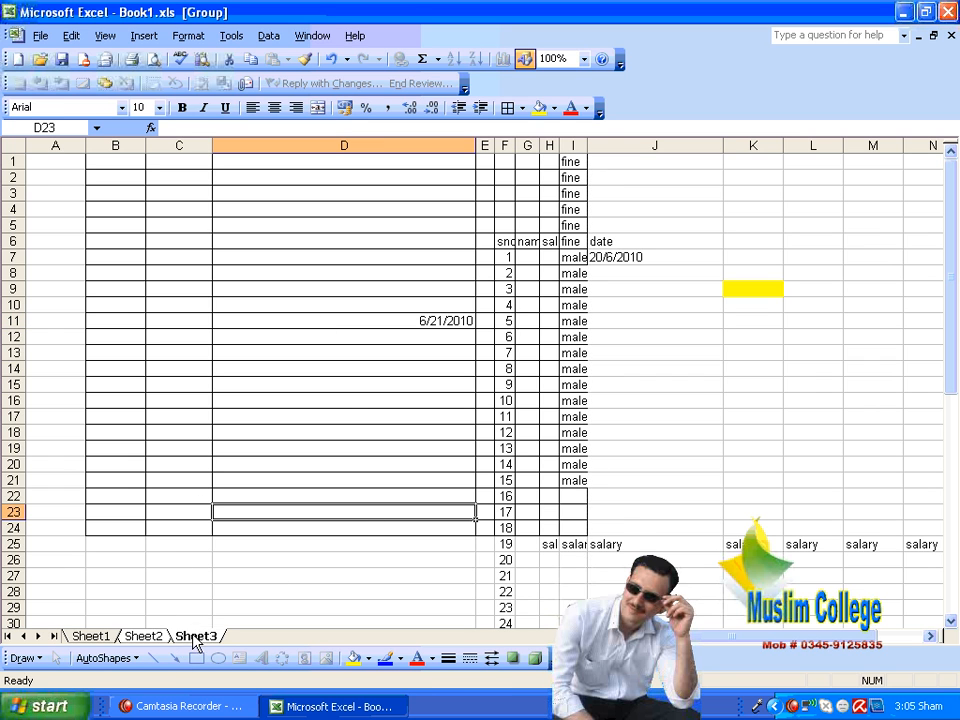
left_click(16, 147)
left_click(302, 271)
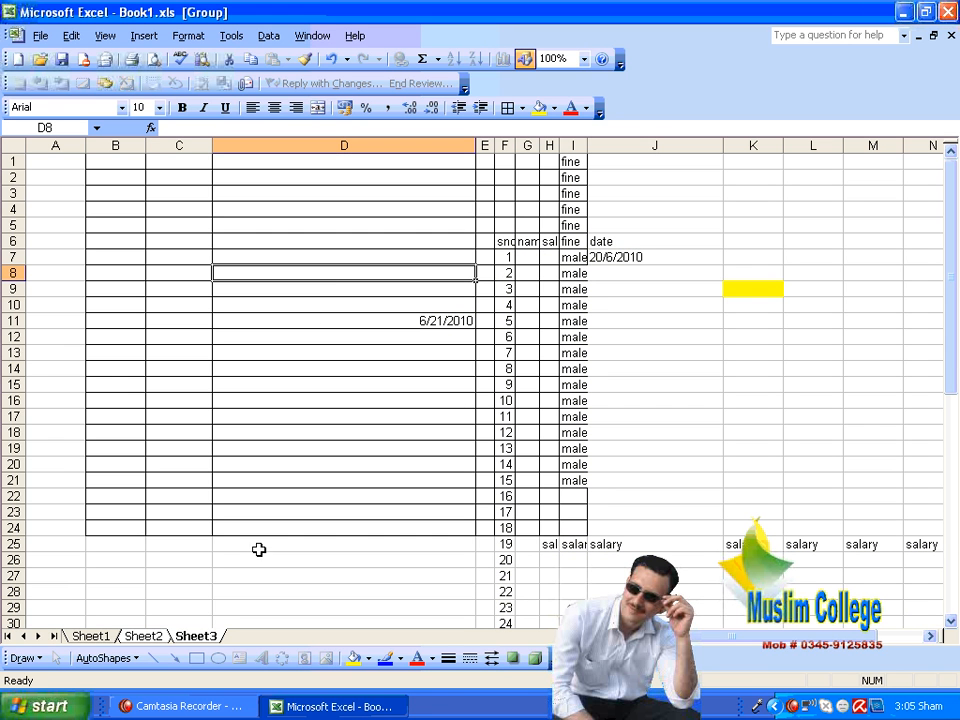
left_click(158, 636)
left_click(200, 636)
left_click(165, 479)
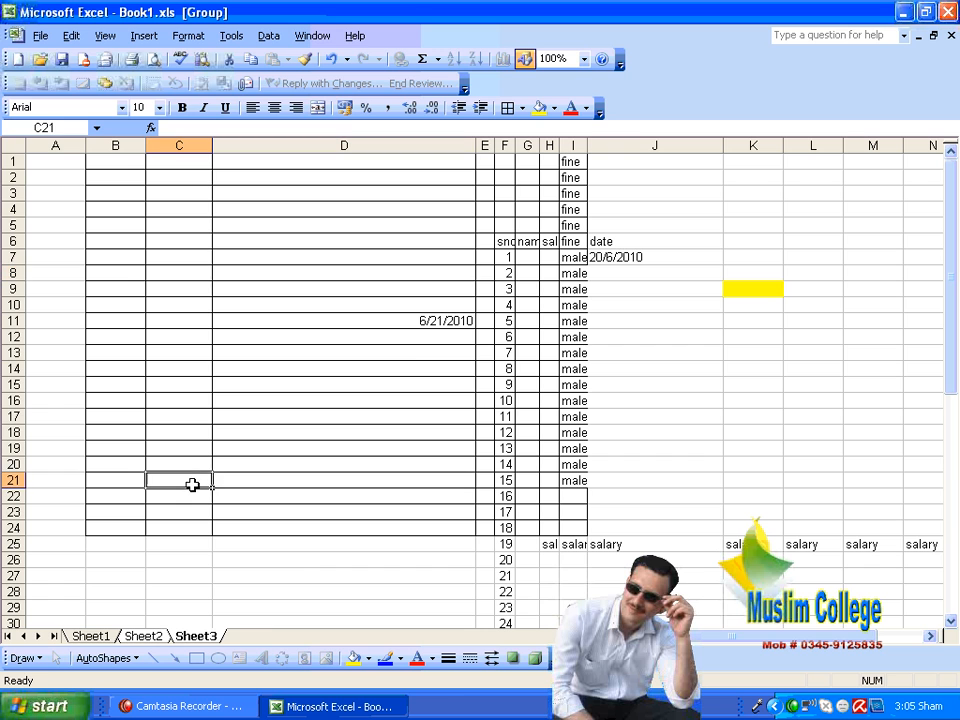
left_click(142, 637)
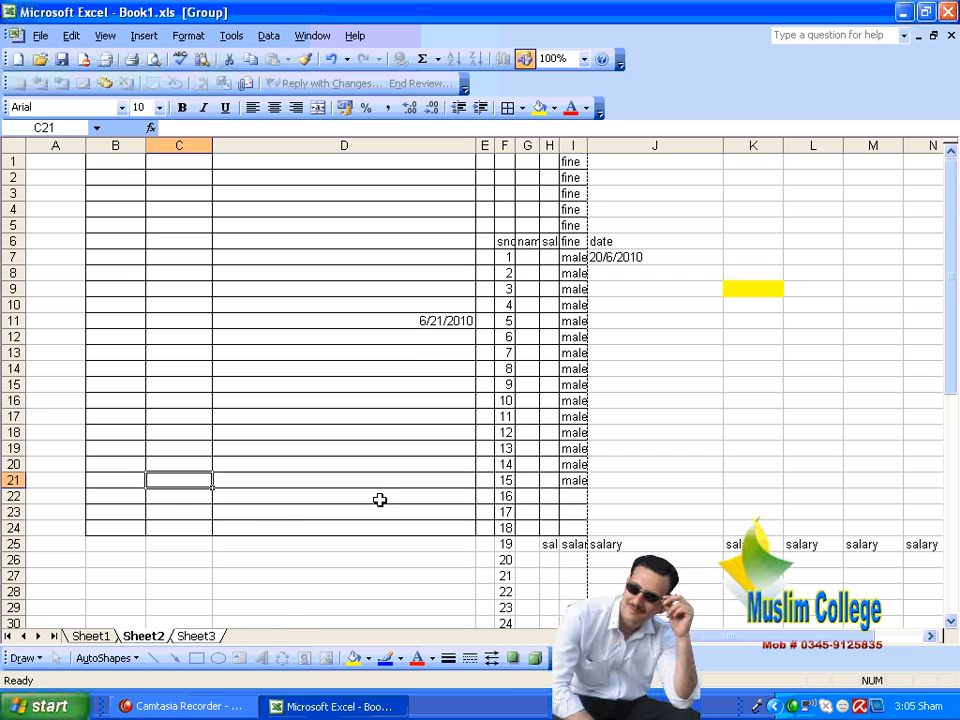
Step: Color the range J8:M13 brown on the grouped Sheet3 and check the same range on Sheet2
left_click(208, 637)
left_click_drag(659, 279, 900, 355)
left_click(553, 108)
left_click(562, 163)
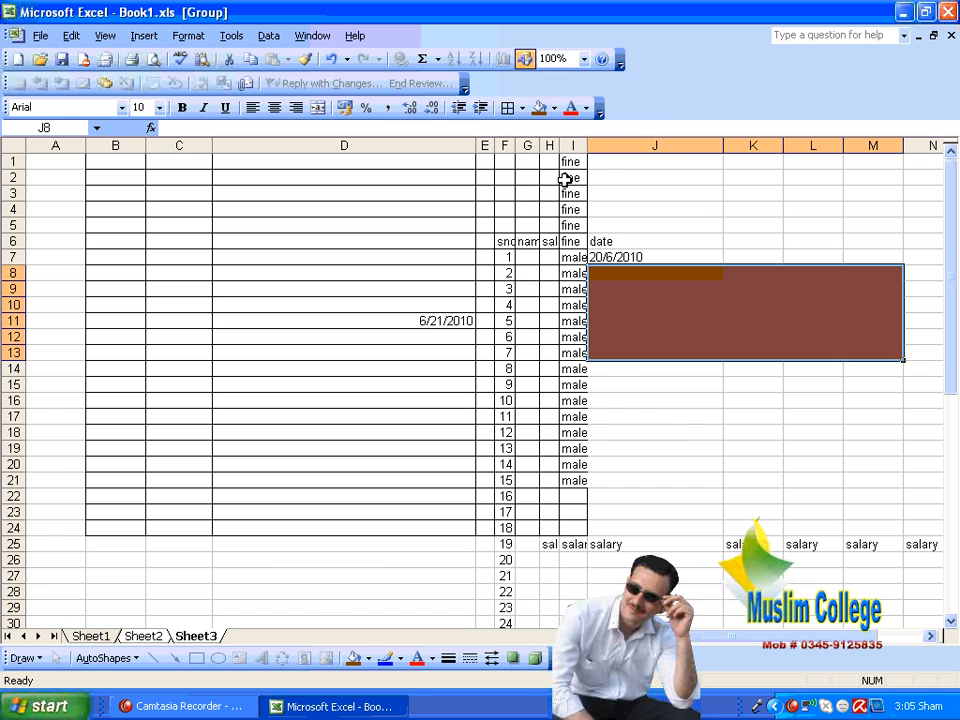
left_click(630, 418)
left_click(162, 637)
left_click(196, 636)
left_click(268, 496)
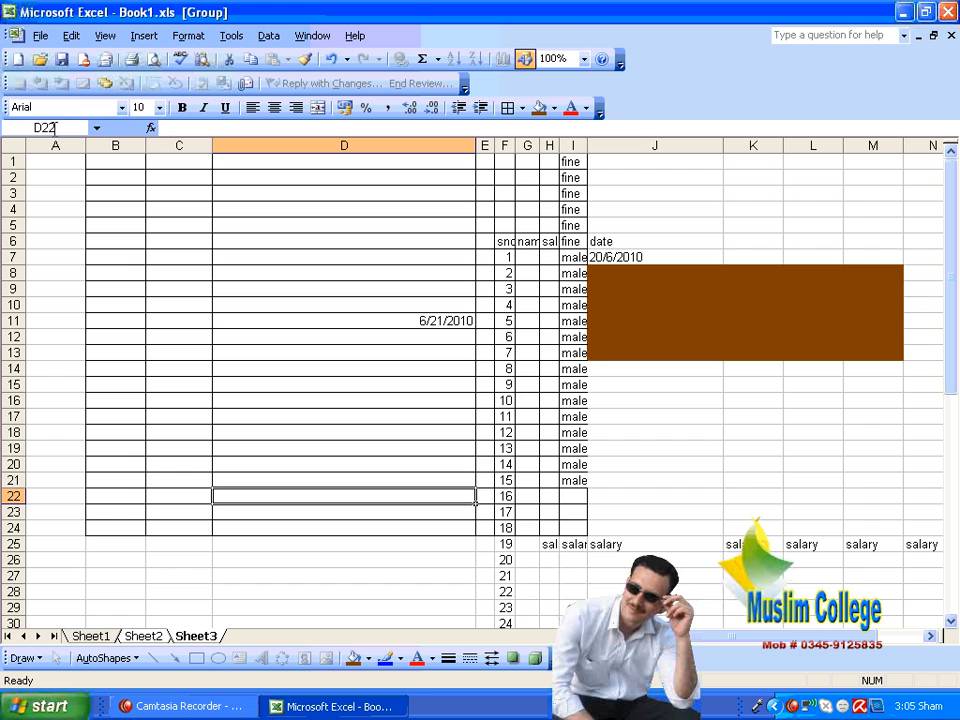
left_click(6, 146)
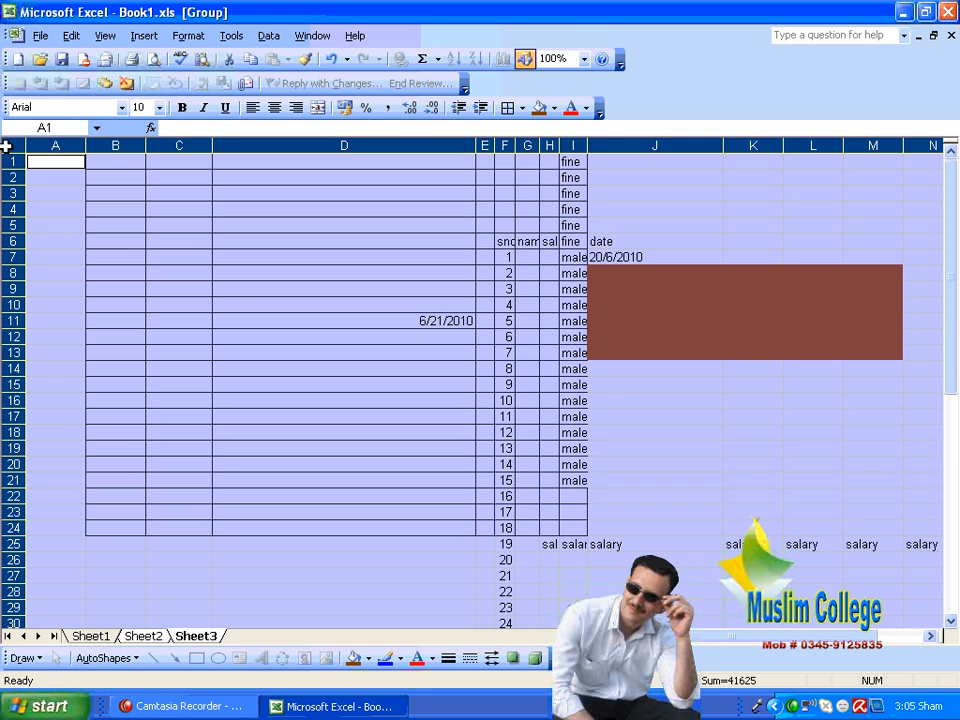
left_click(72, 36)
mouse_move(140, 212)
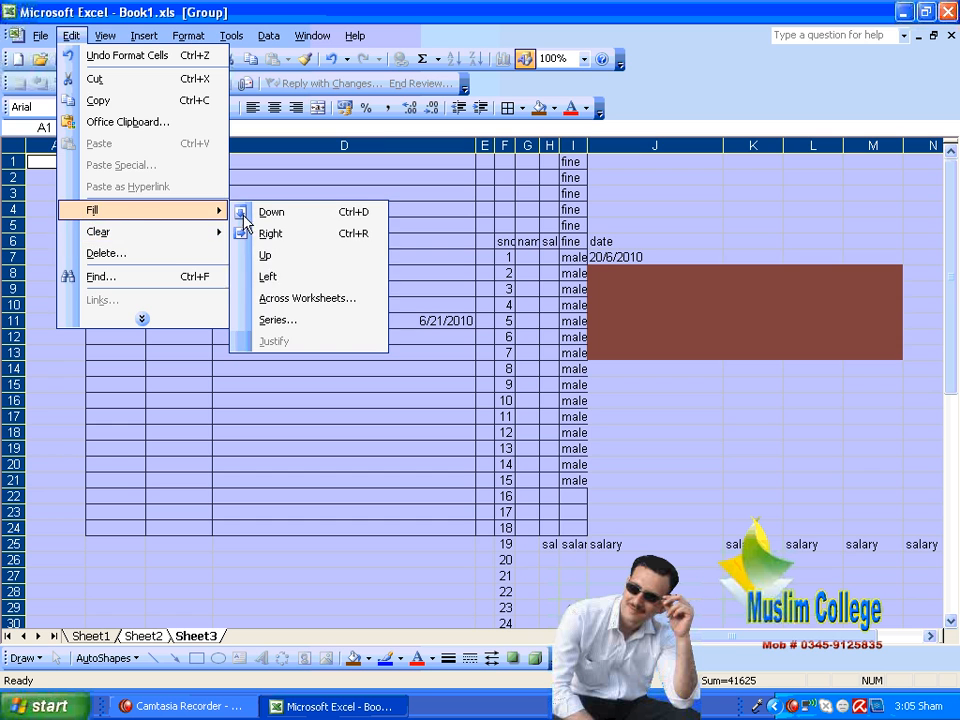
left_click(306, 298)
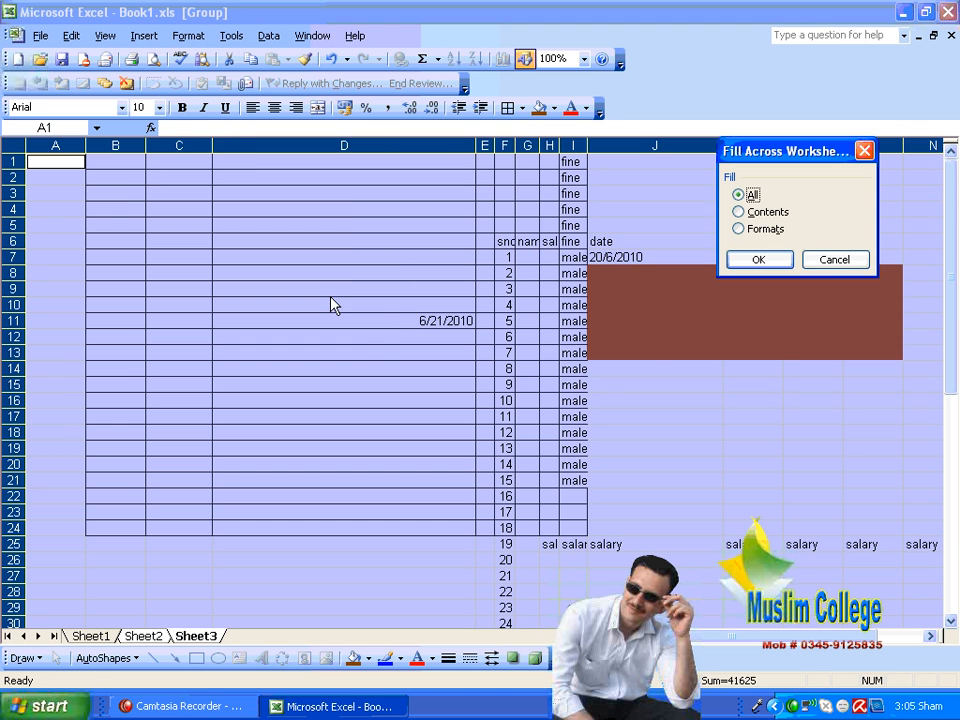
left_click(834, 262)
left_click(528, 400)
Step: Ungroup the worksheets, switch to Sheet2 and select cell A1
left_click(141, 636)
left_click(208, 495)
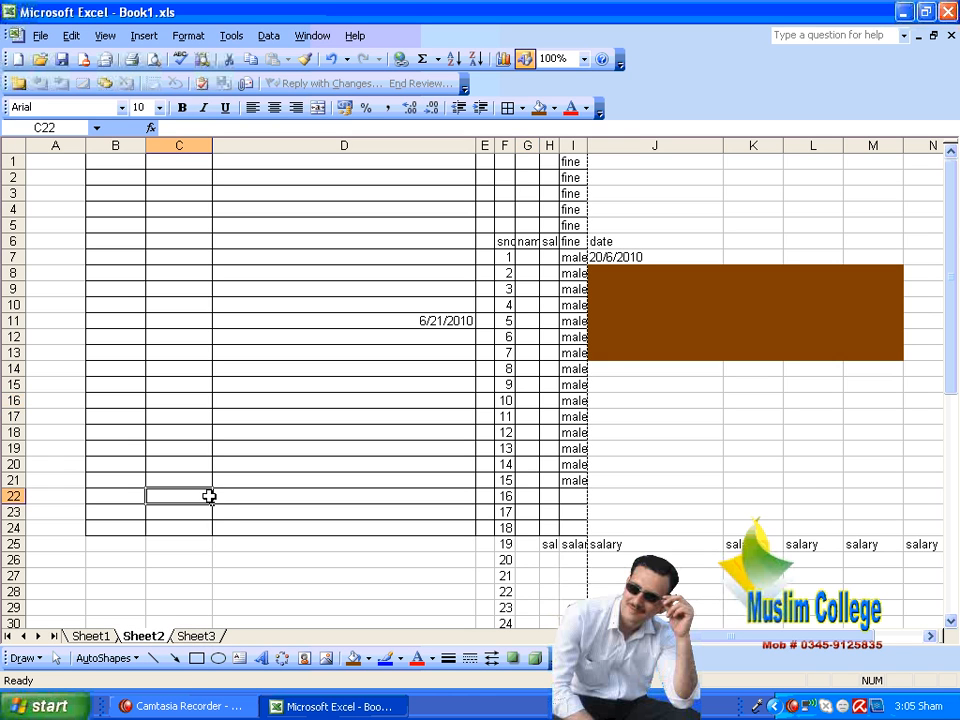
left_click(170, 463)
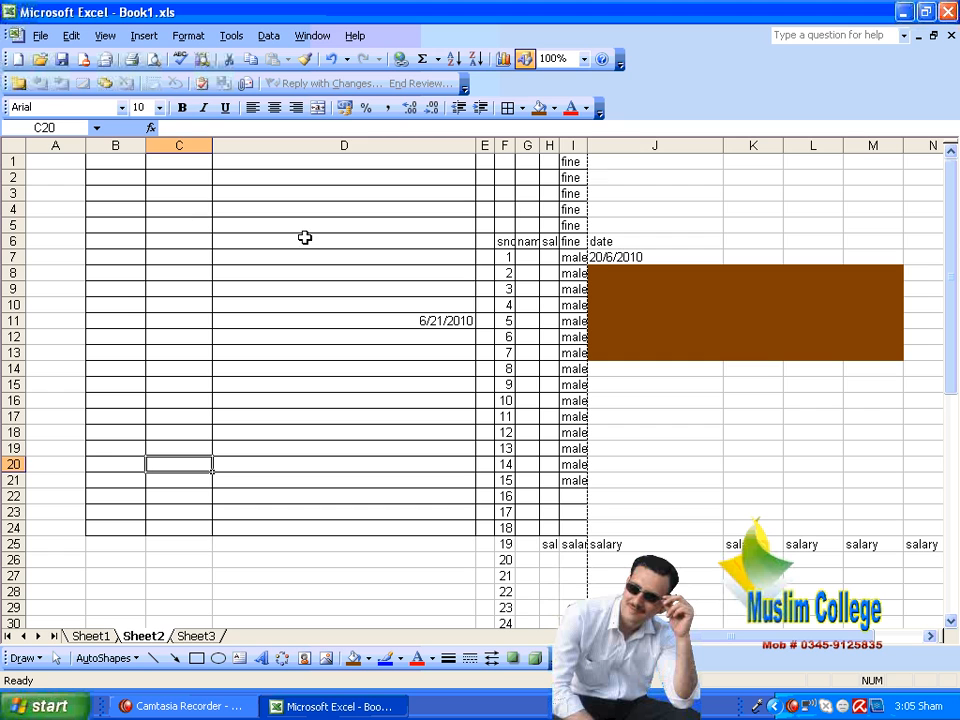
left_click(242, 253)
left_click(70, 203)
left_click(55, 163)
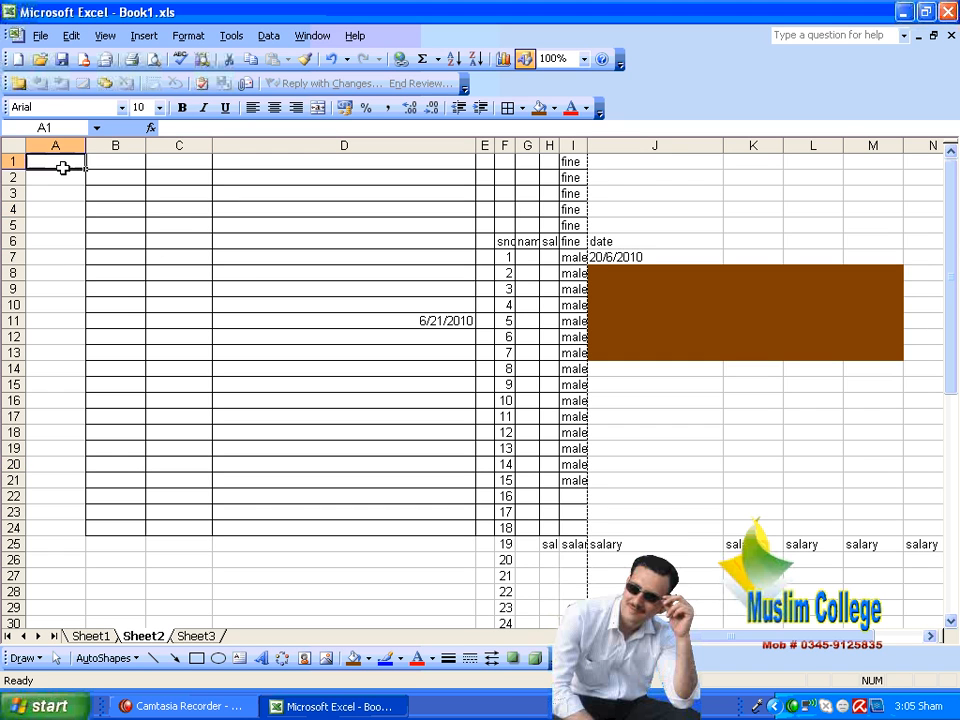
Step: Examine the filled data and formatting on the ungrouped Sheet2 and Sheet3 by alternating between them
left_click(205, 641)
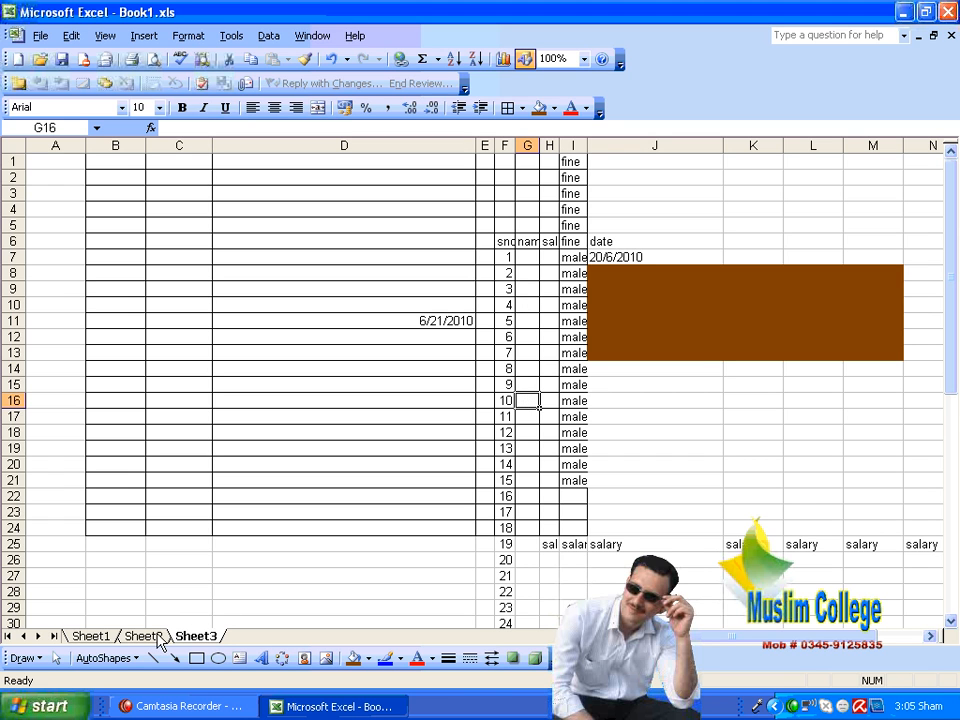
left_click(158, 636)
left_click(198, 637)
left_click(150, 637)
left_click(198, 637)
left_click(143, 620)
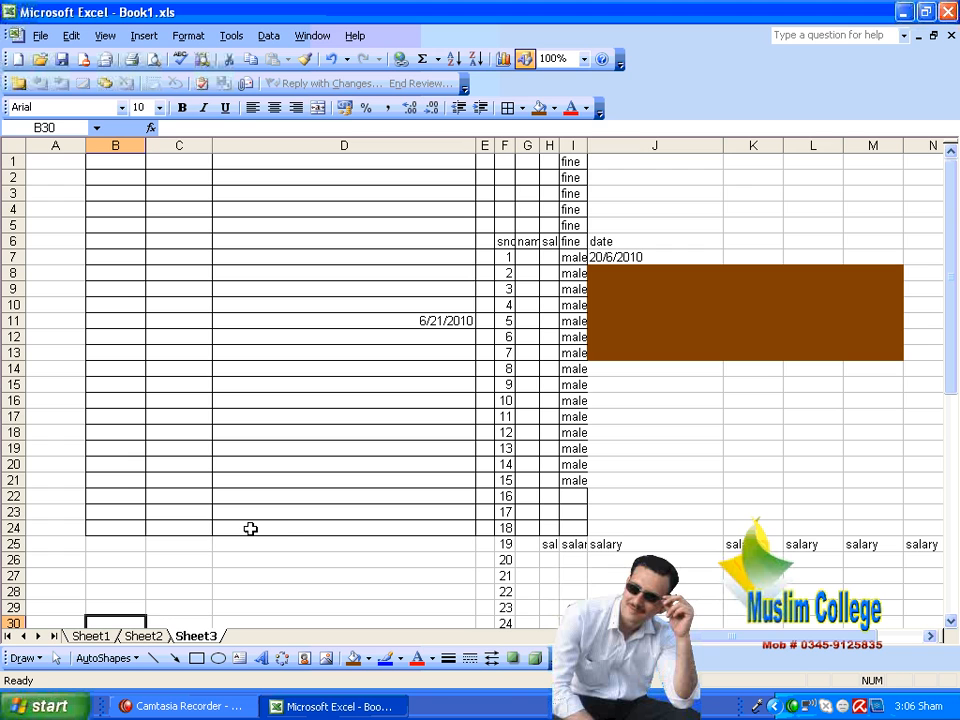
left_click(141, 638)
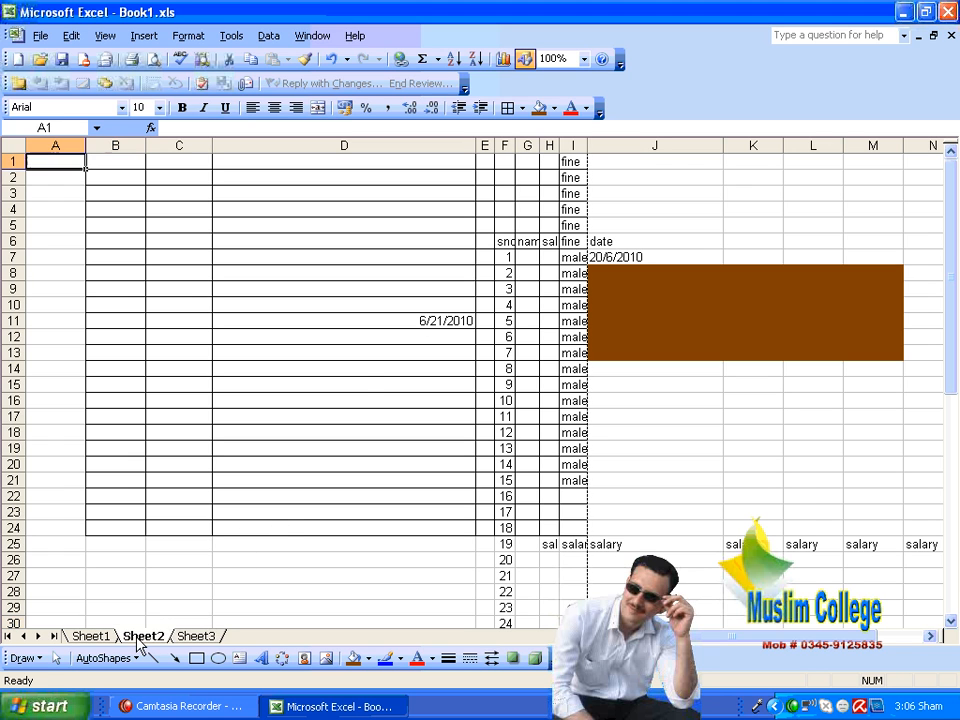
left_click(200, 637)
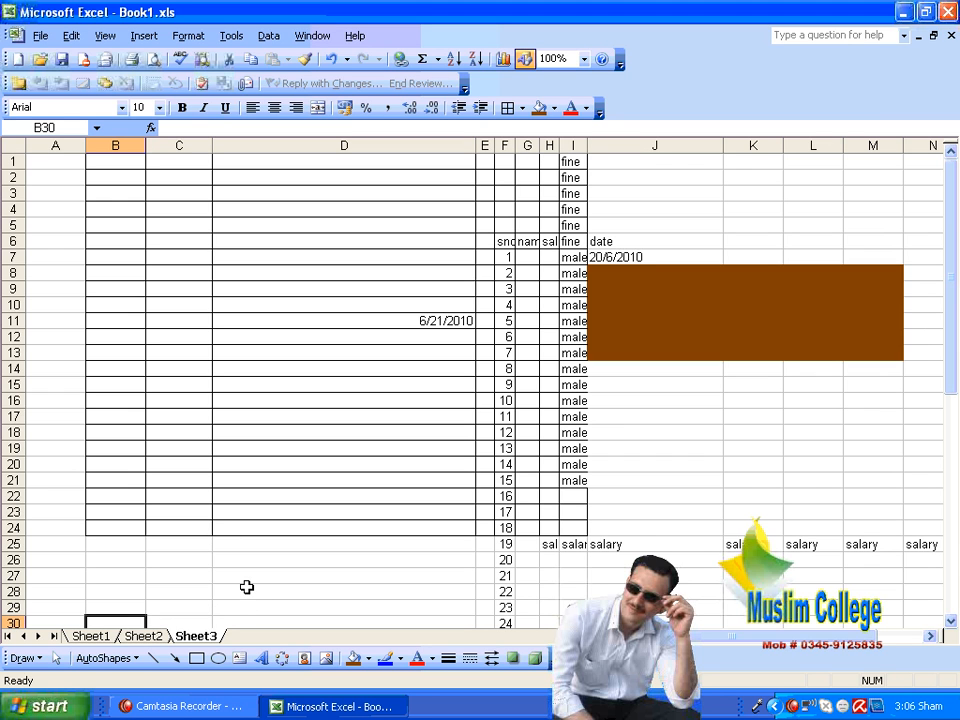
Step: Review the available Fill commands down to Justify without applying any of them
left_click(72, 38)
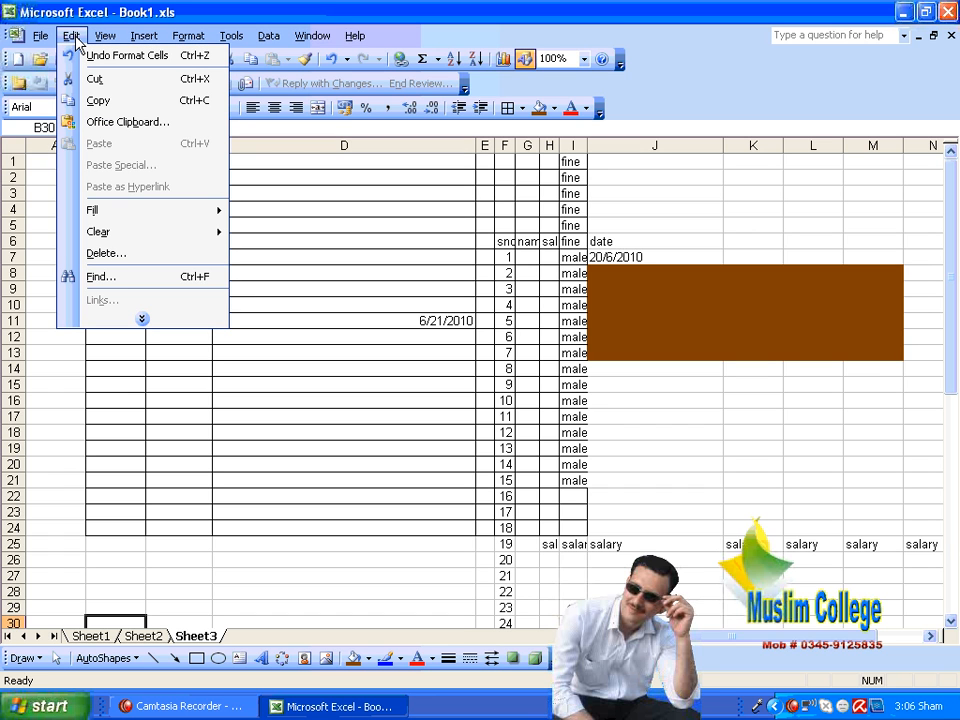
left_click(144, 320)
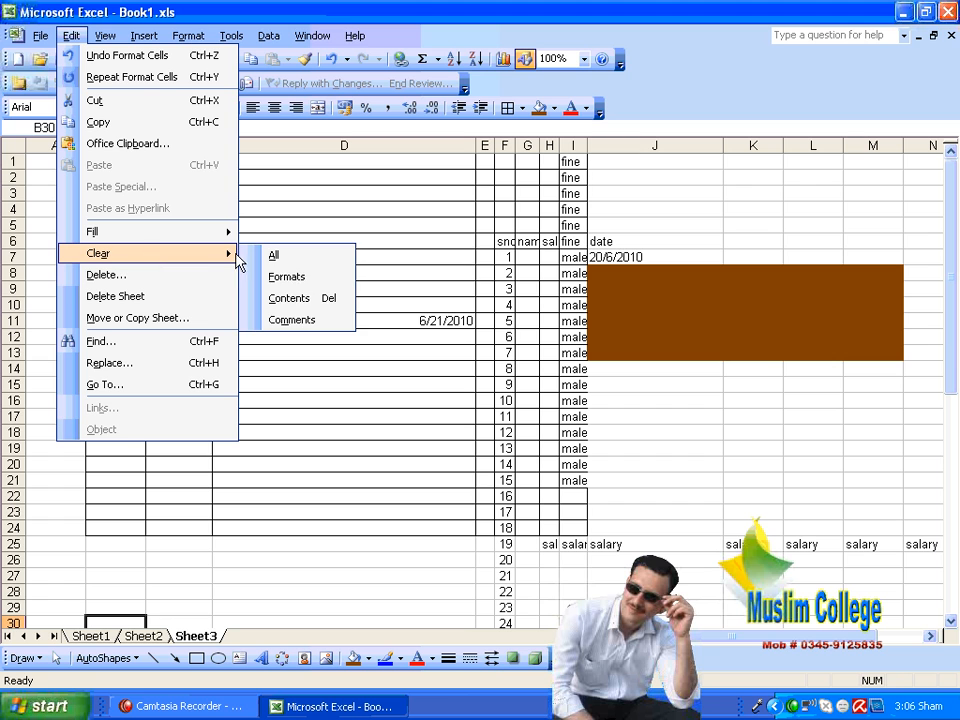
mouse_move(141, 242)
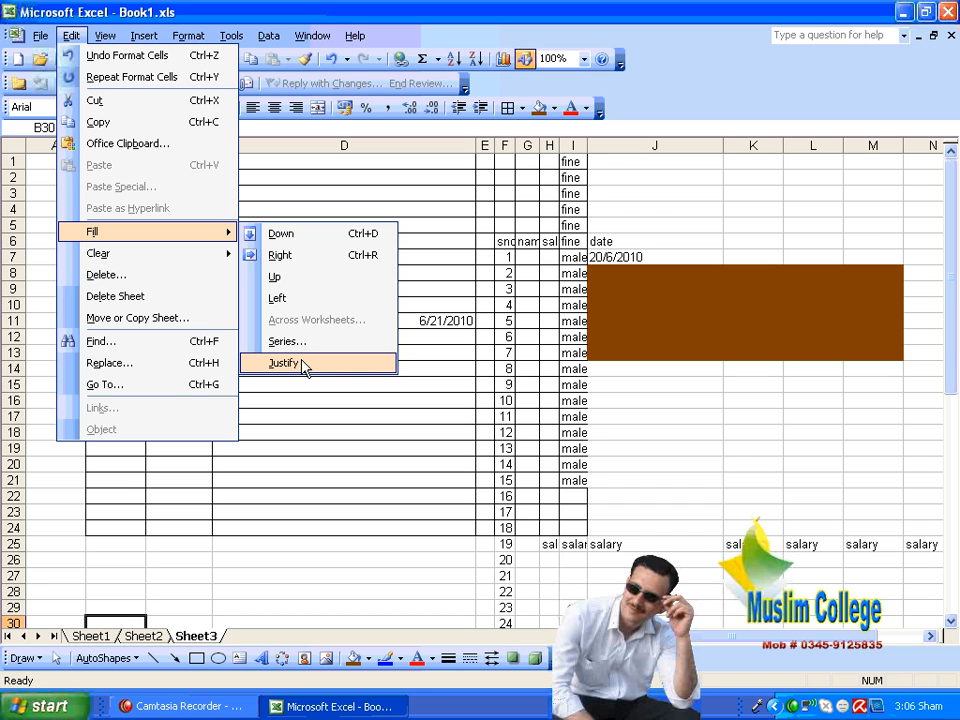
left_click(675, 432)
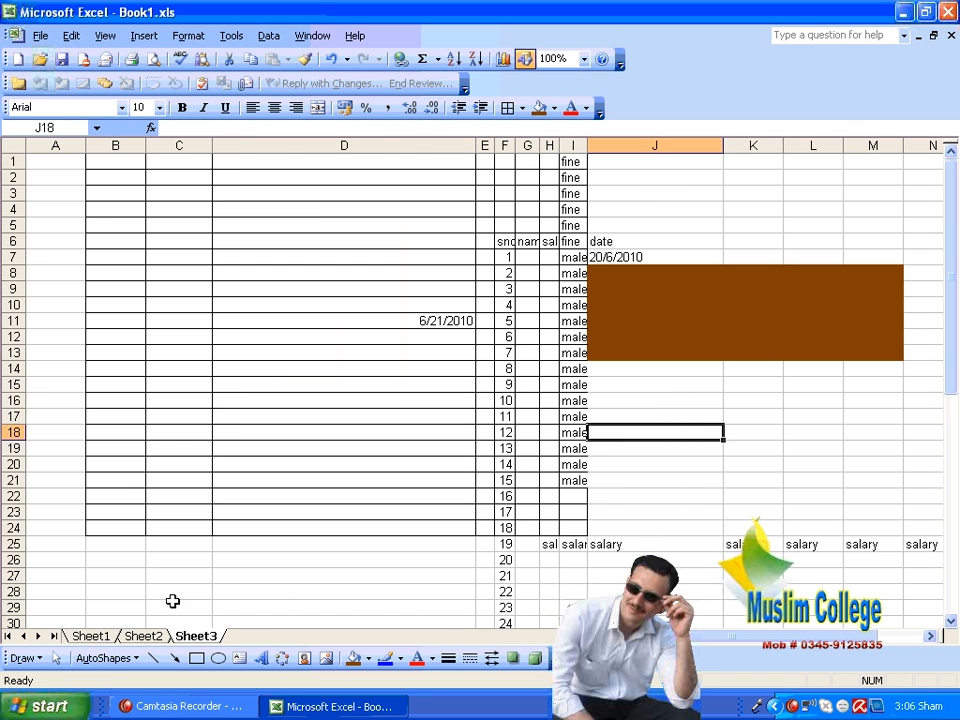
Step: Enter the text "information technology command" in cell E29 of Sheet1 and reselect that cell
left_click(92, 636)
left_click(318, 496)
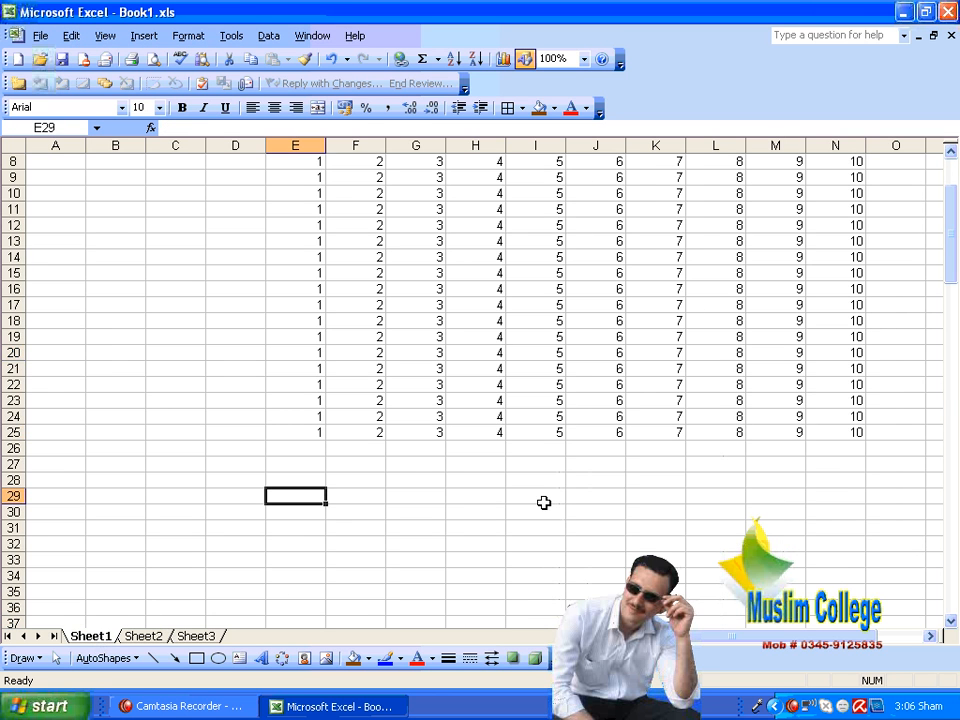
type("information technolo")
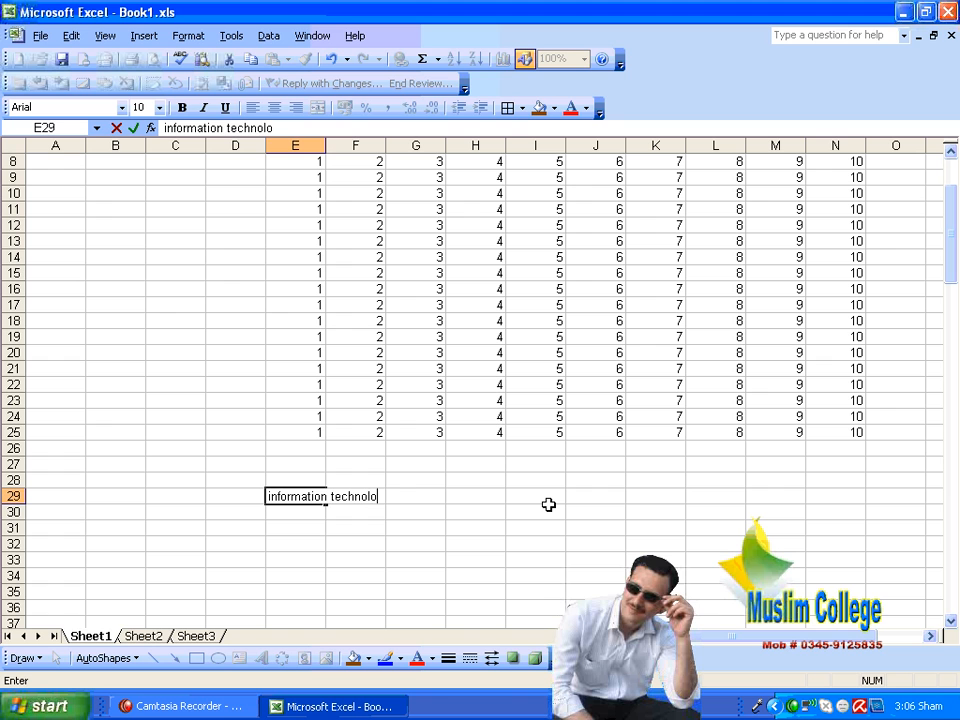
type("gy command")
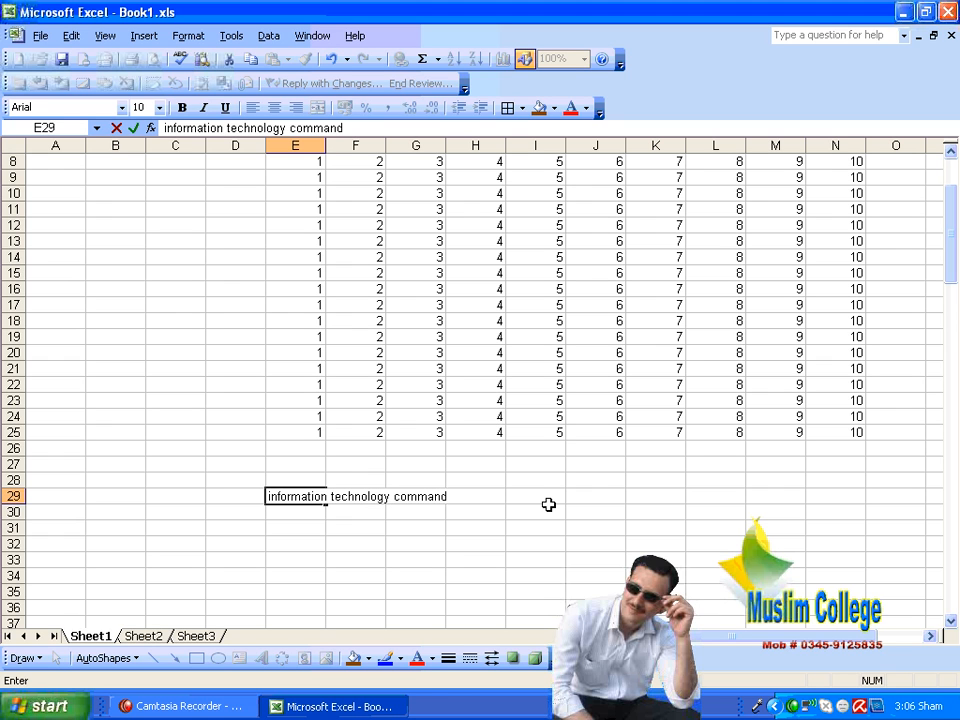
left_click(549, 506)
left_click(309, 498)
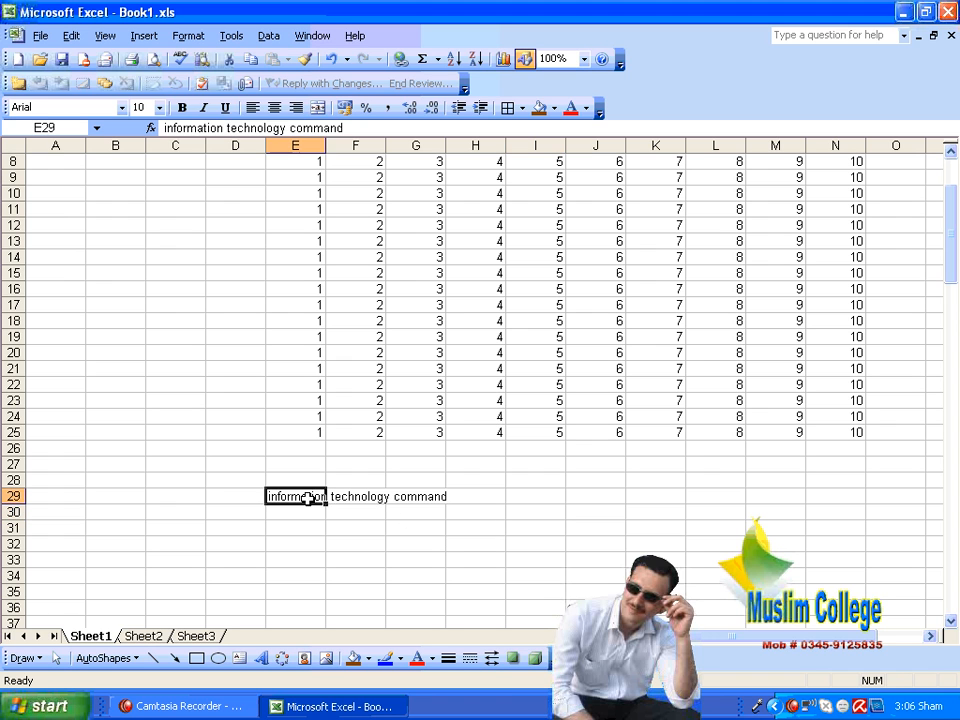
Step: Inspect cells E29, F29 and G29 individually to check which one actually holds the long text entry
left_click(356, 496)
left_click(416, 496)
left_click(498, 562)
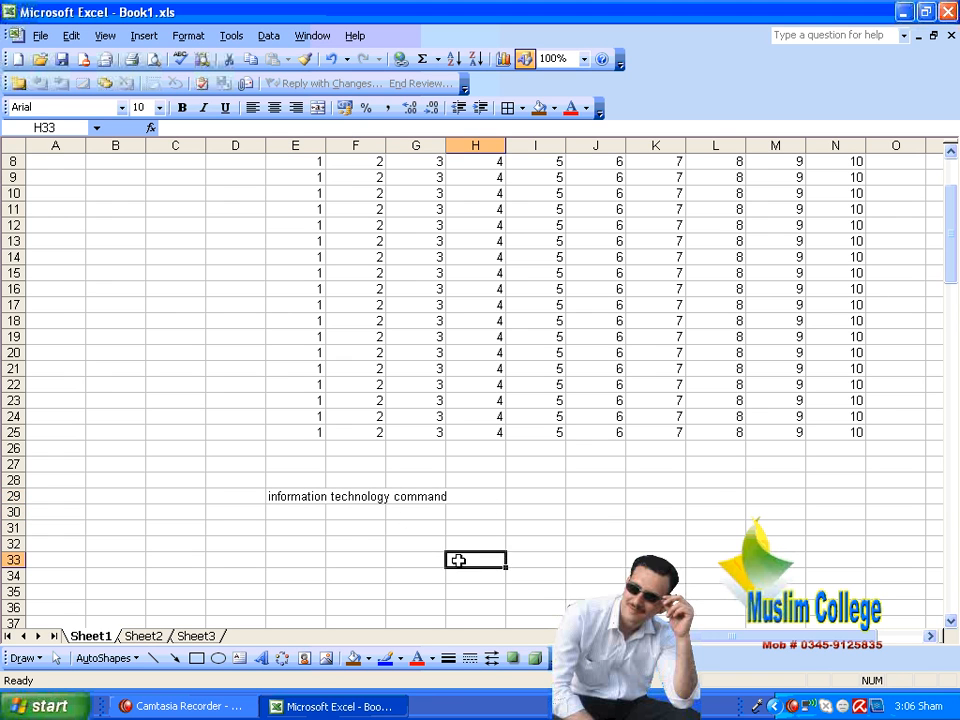
left_click(355, 556)
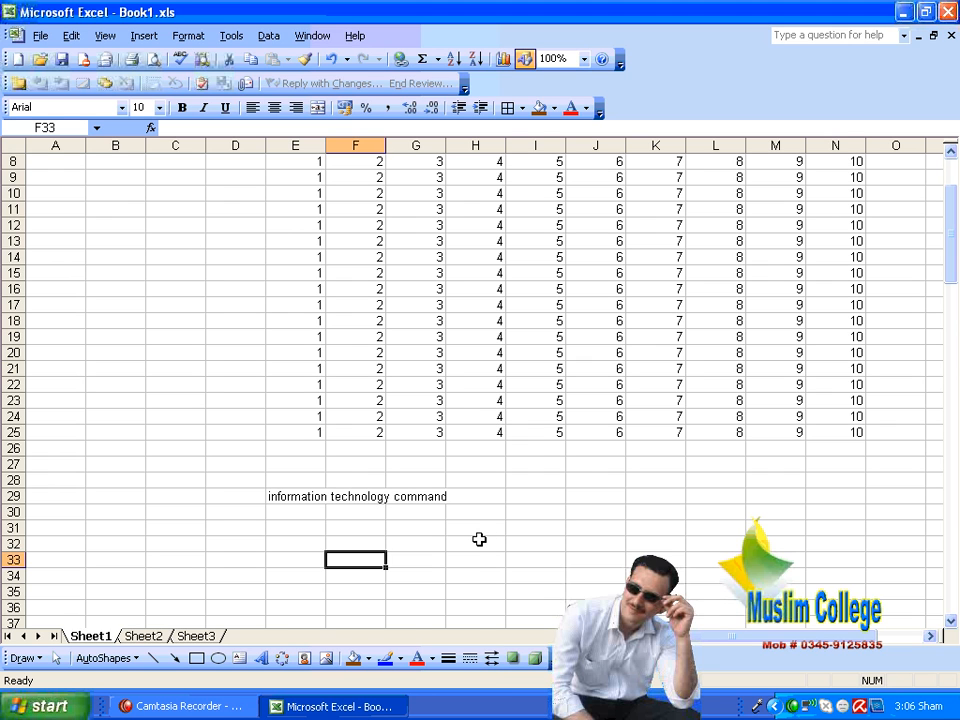
left_click(361, 497)
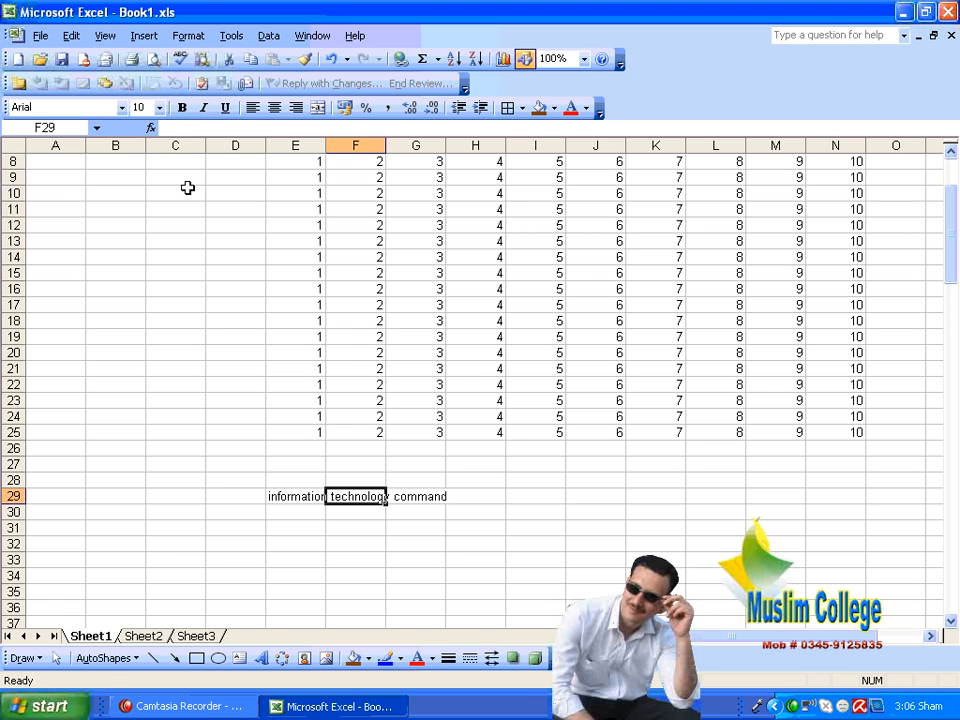
left_click(403, 495)
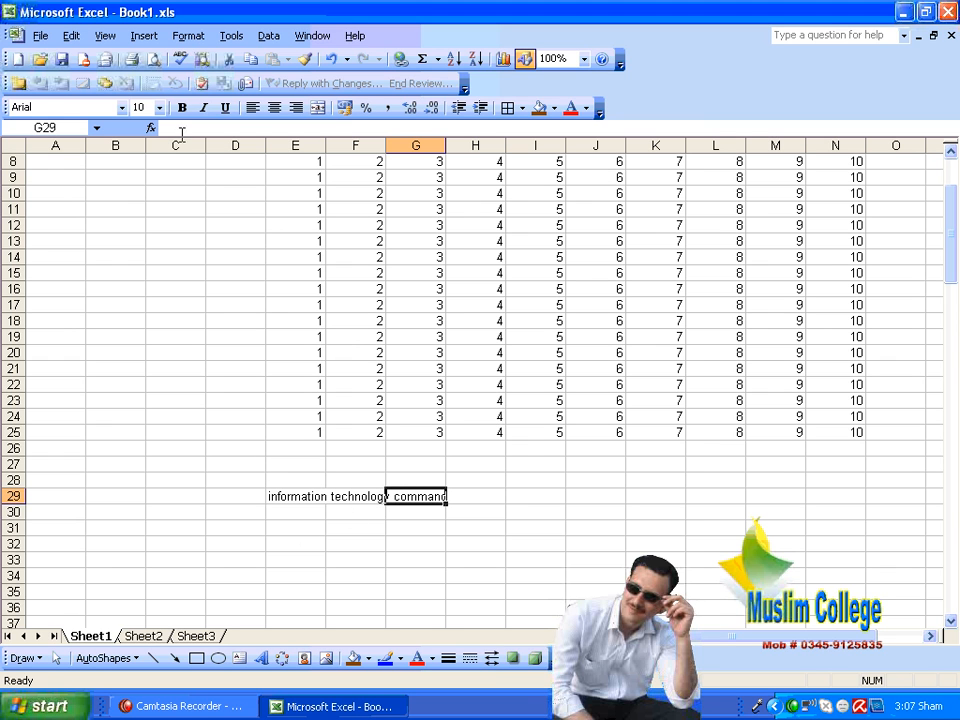
left_click(287, 496)
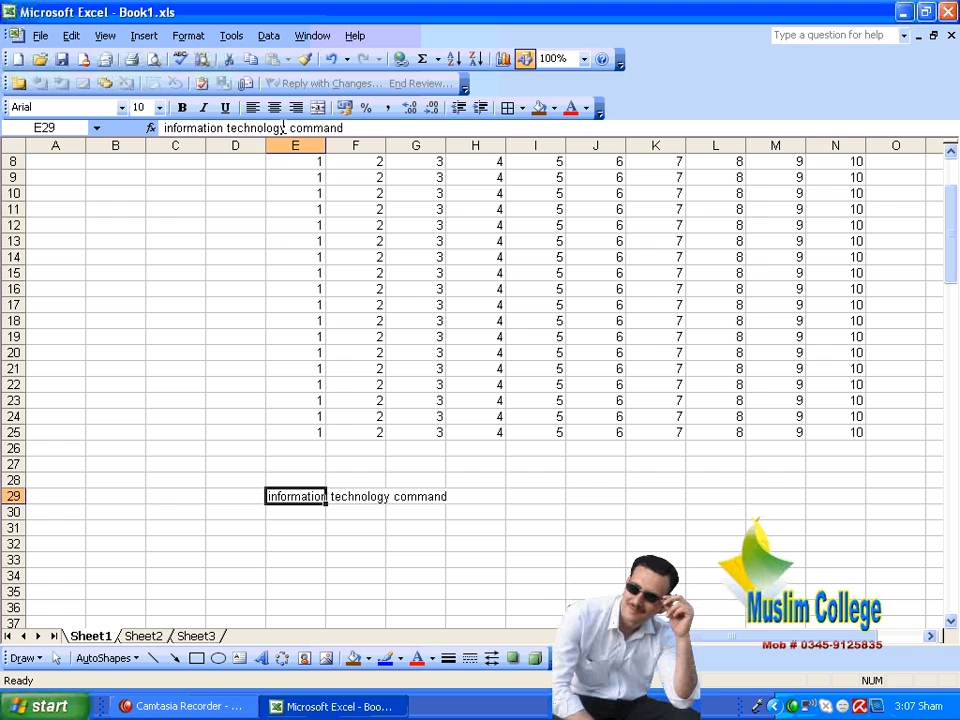
left_click(356, 497)
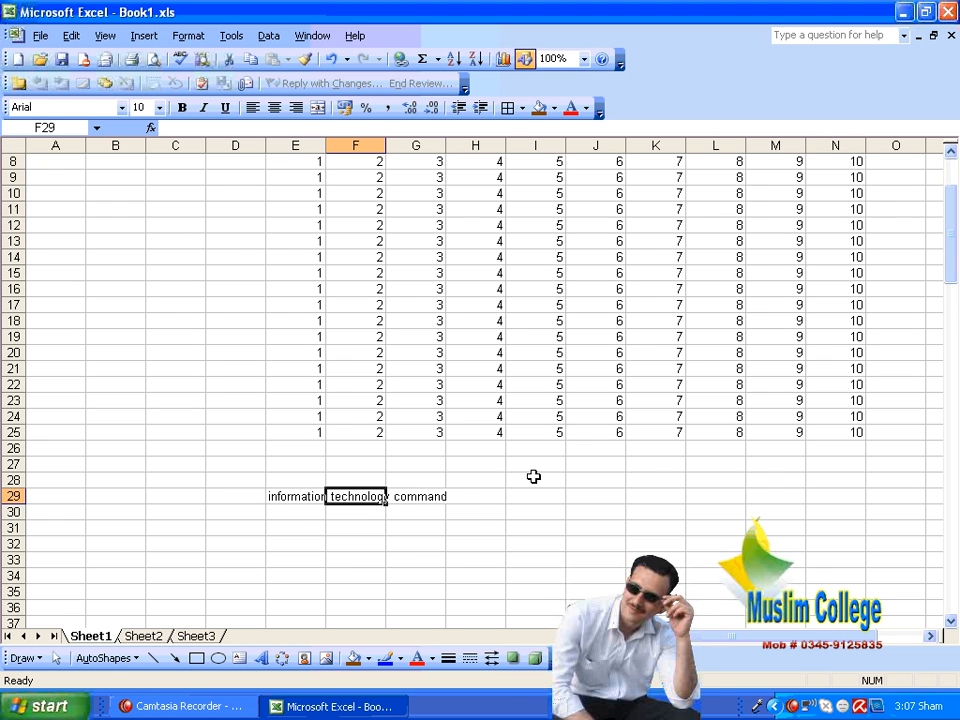
left_click(285, 496)
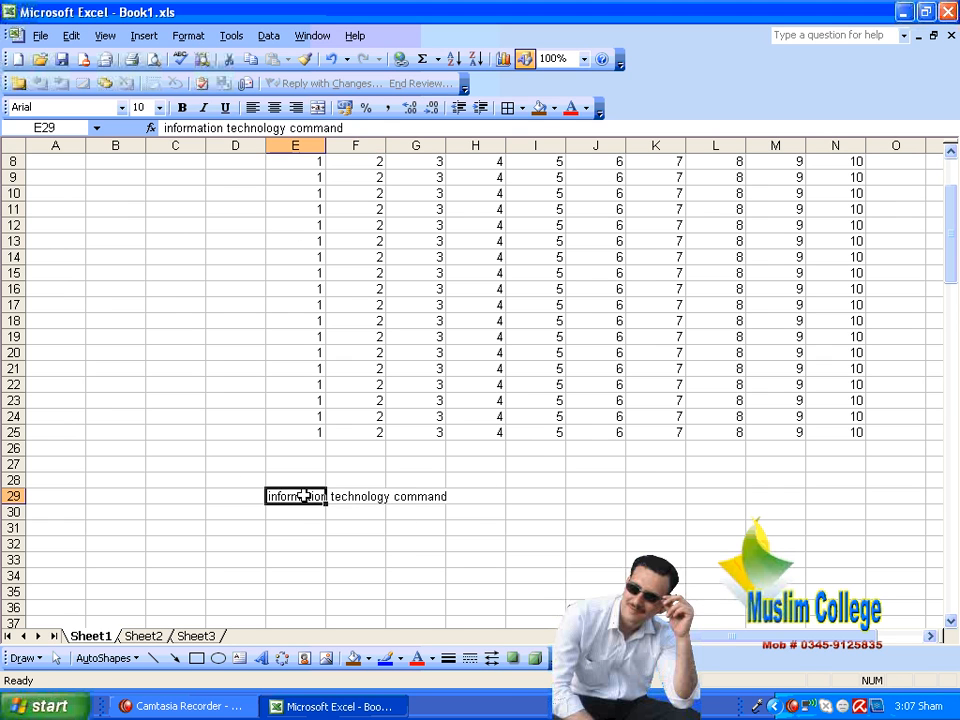
left_click(343, 493)
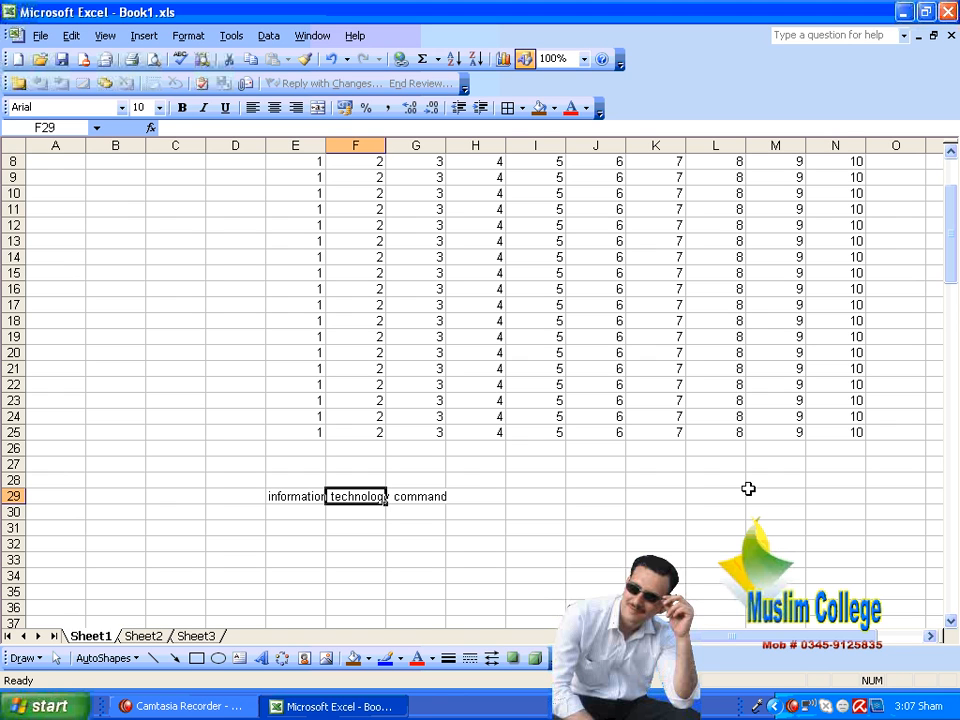
key("Left")
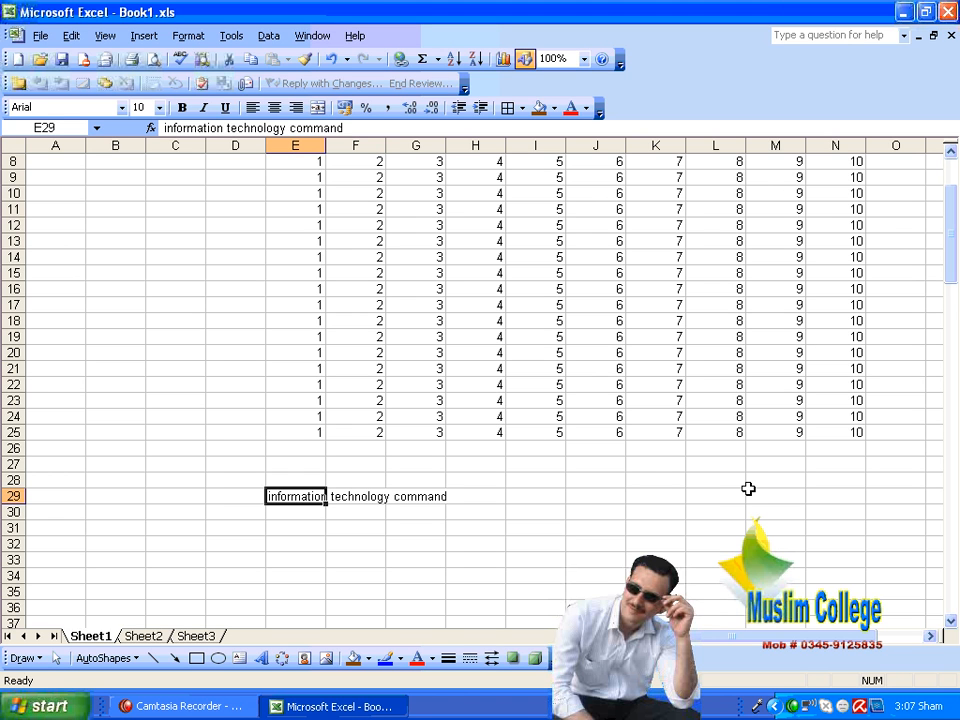
Step: Apply Fill Justify to the range E29:E33 to split the long text across rows, and inspect cells E29, E30 and E31 individually
left_click_drag(317, 495, 312, 555)
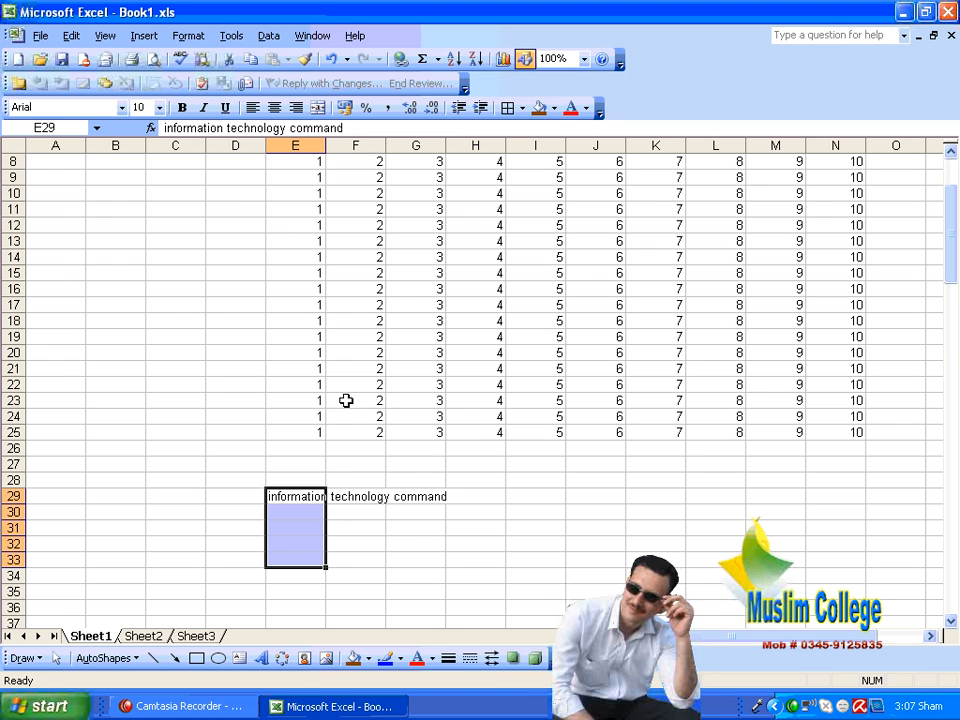
left_click(71, 35)
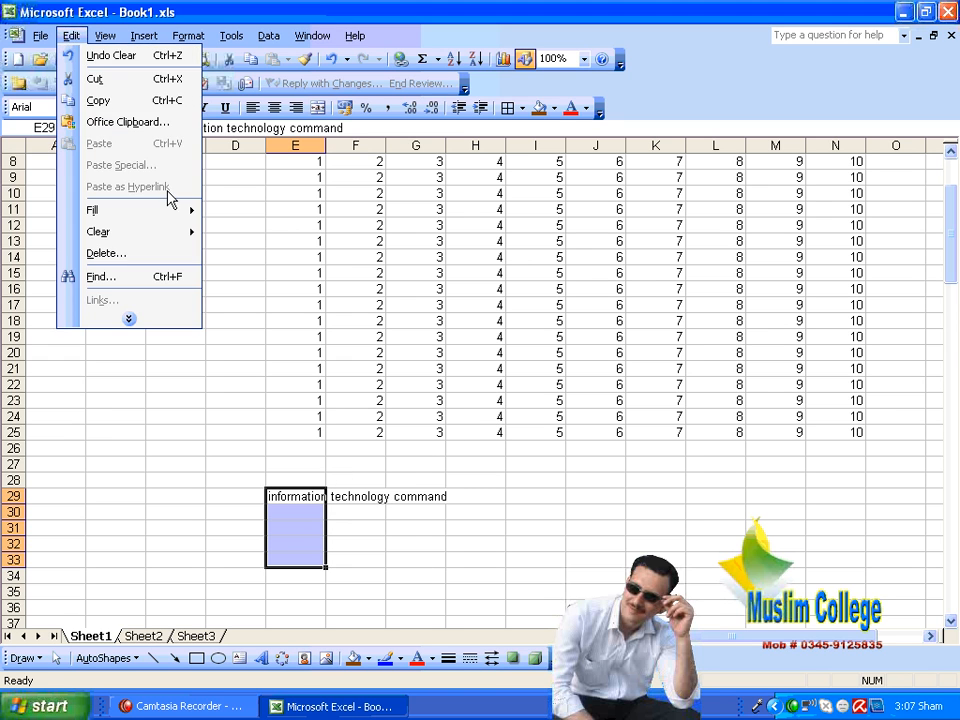
mouse_move(167, 212)
left_click(311, 339)
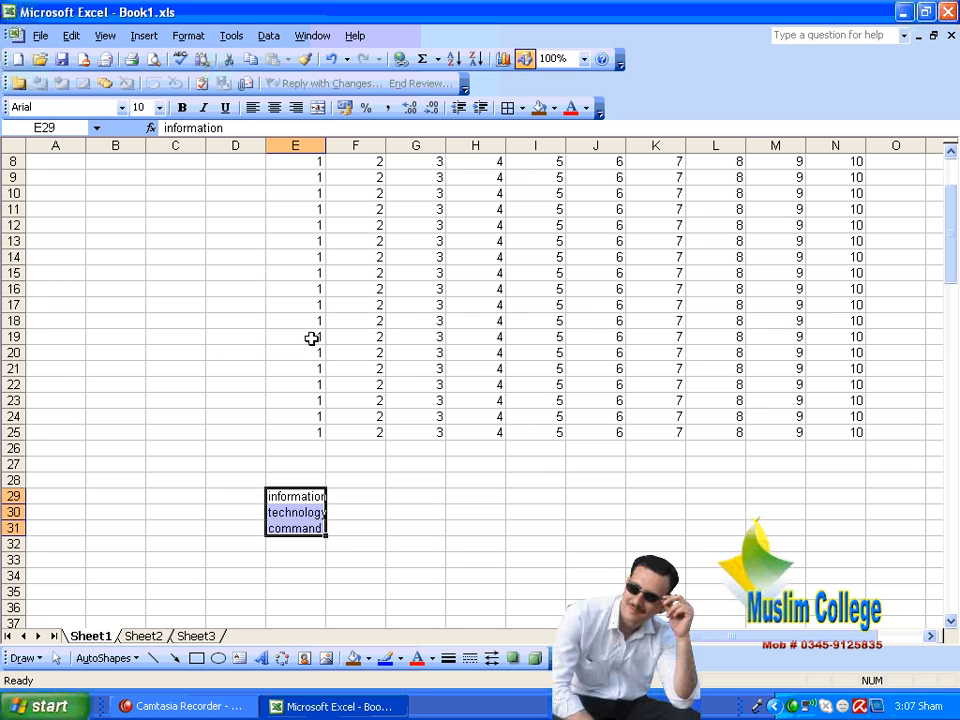
left_click(456, 509)
left_click(315, 495)
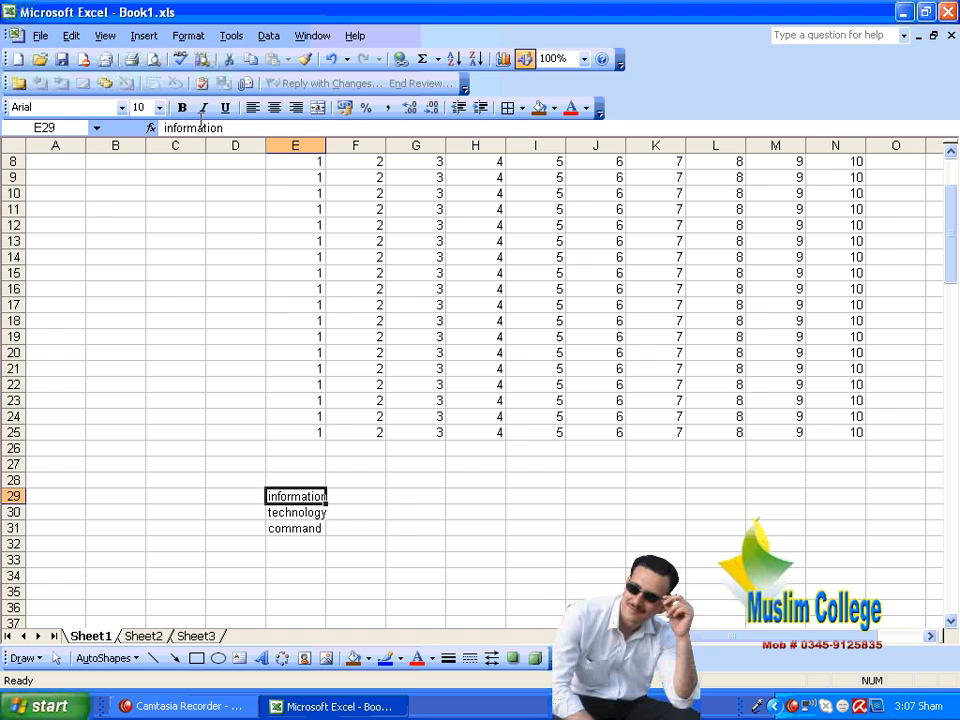
left_click(315, 512)
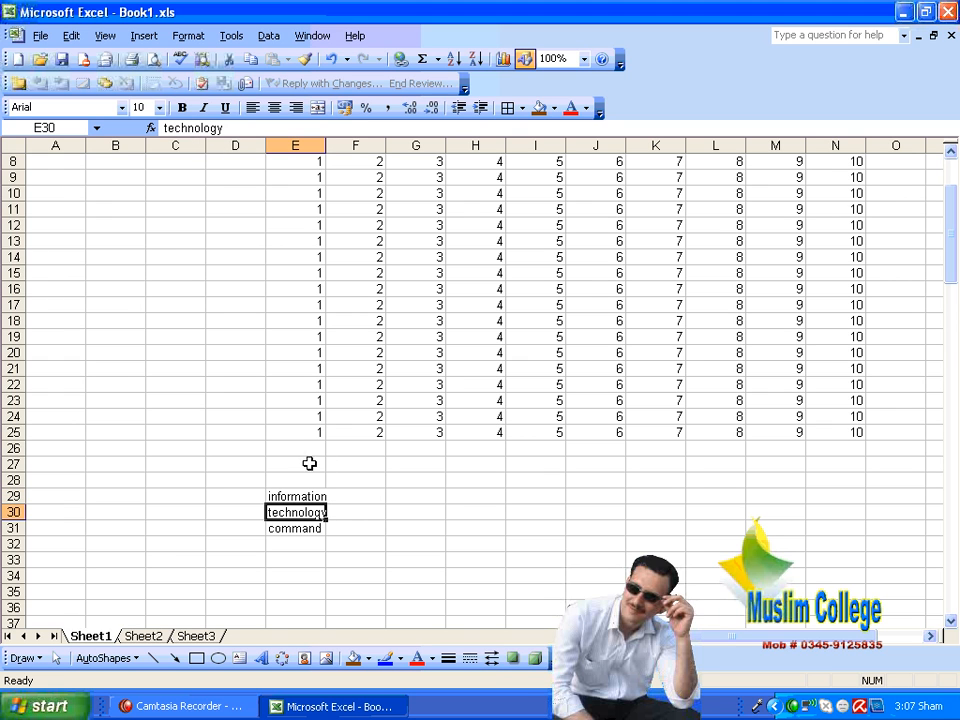
left_click(313, 527)
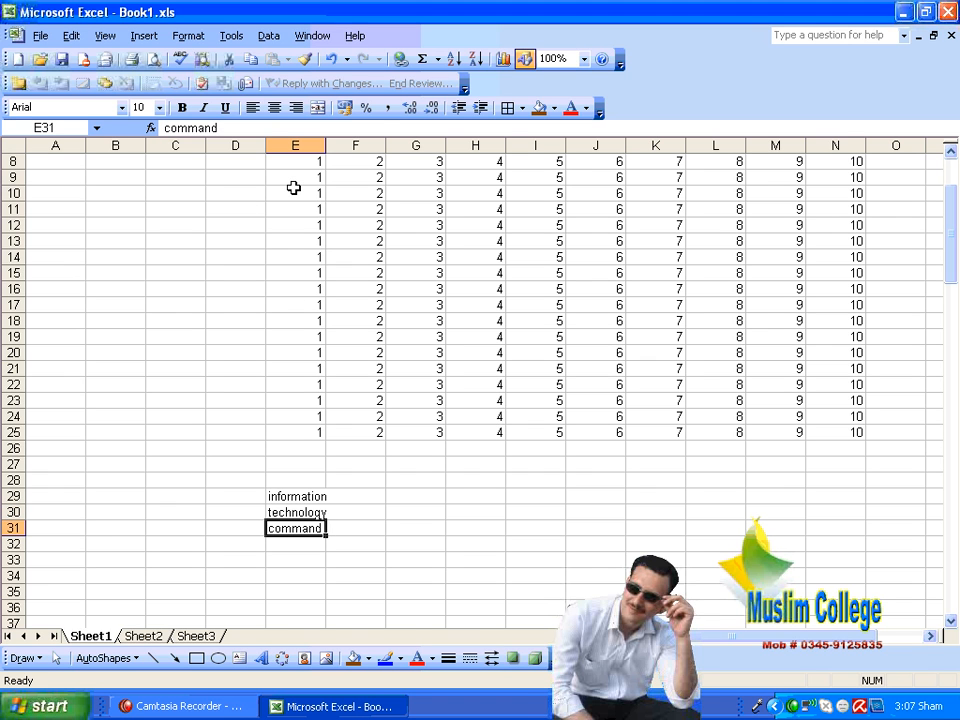